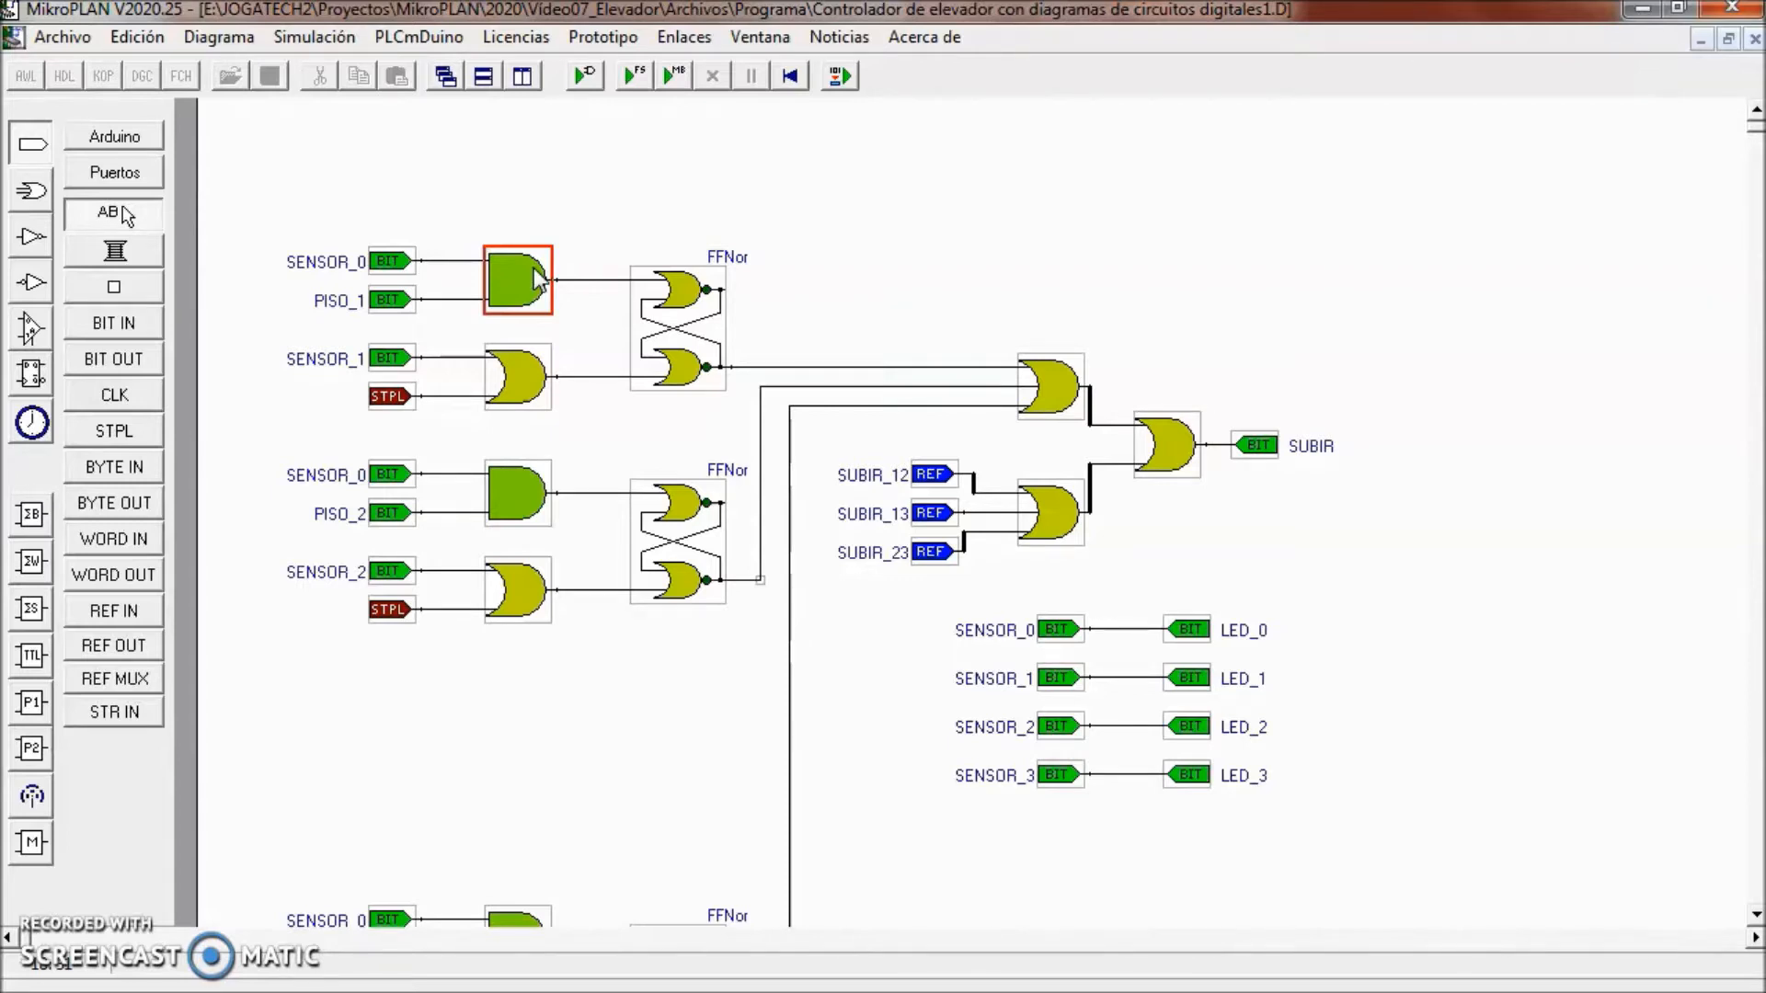
- Select license 3, MikroPLAN_VP_LOCAL, as the current license
{"action": "left_click", "coordinate": [520, 39]}
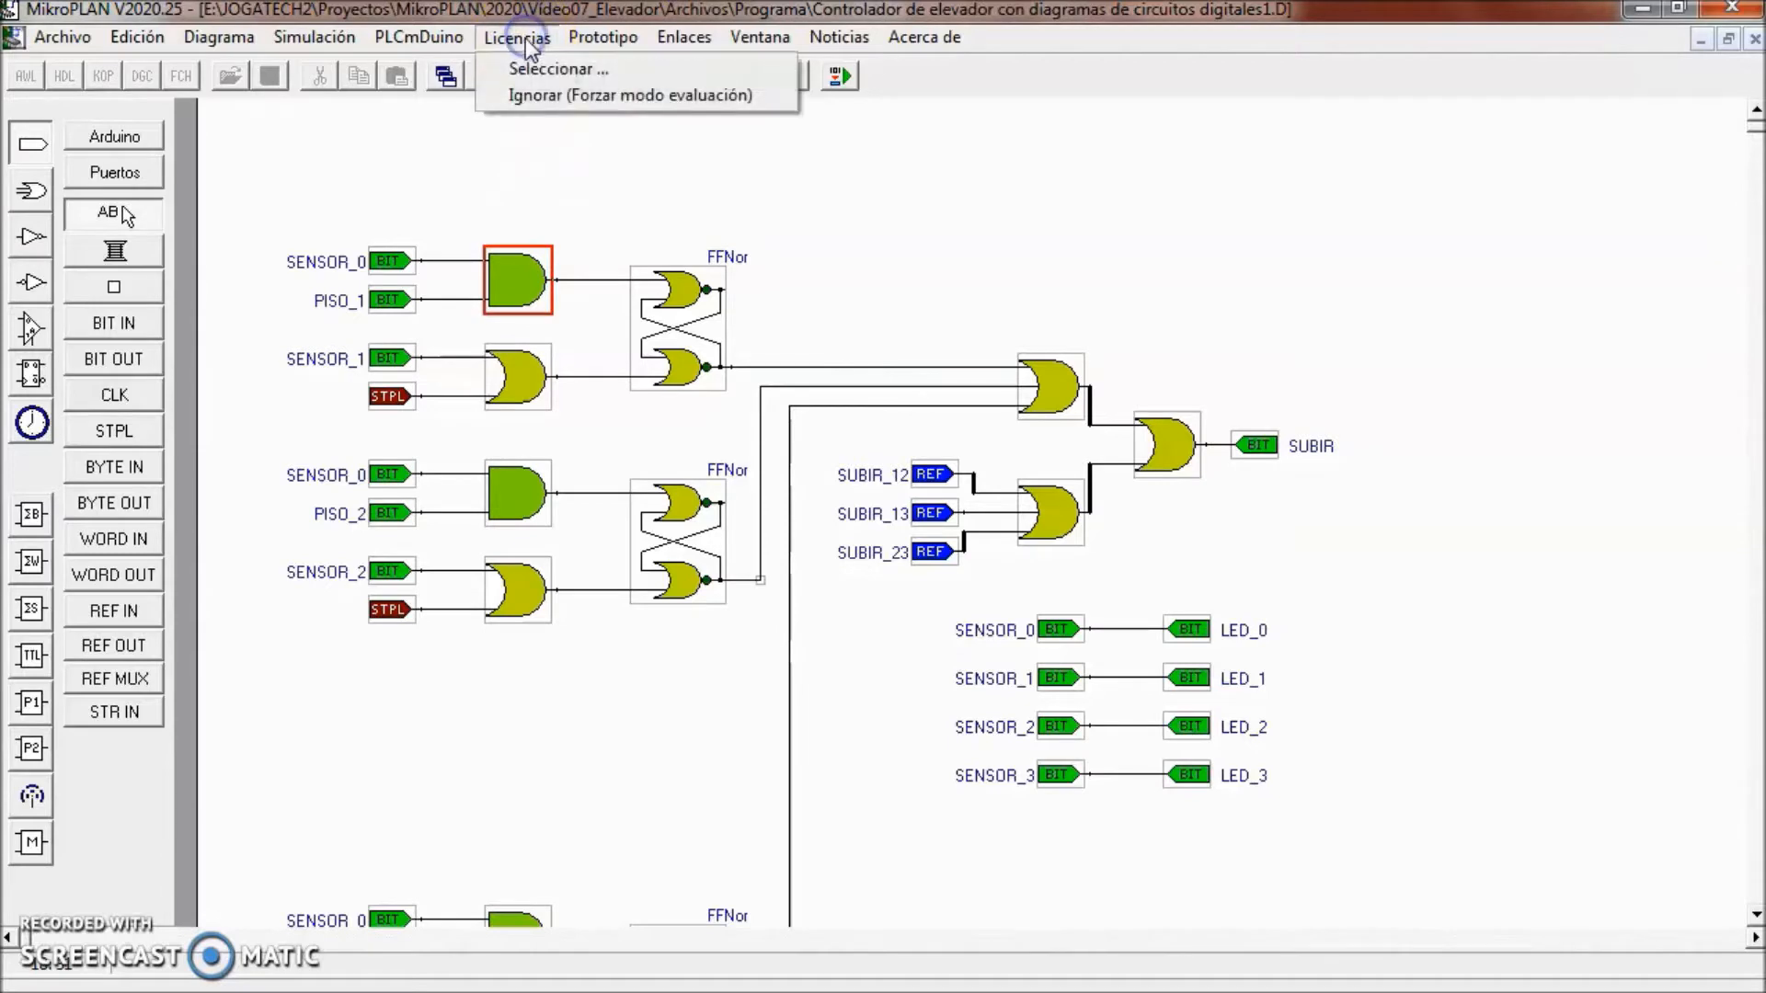
{"action": "left_click", "coordinate": [534, 69]}
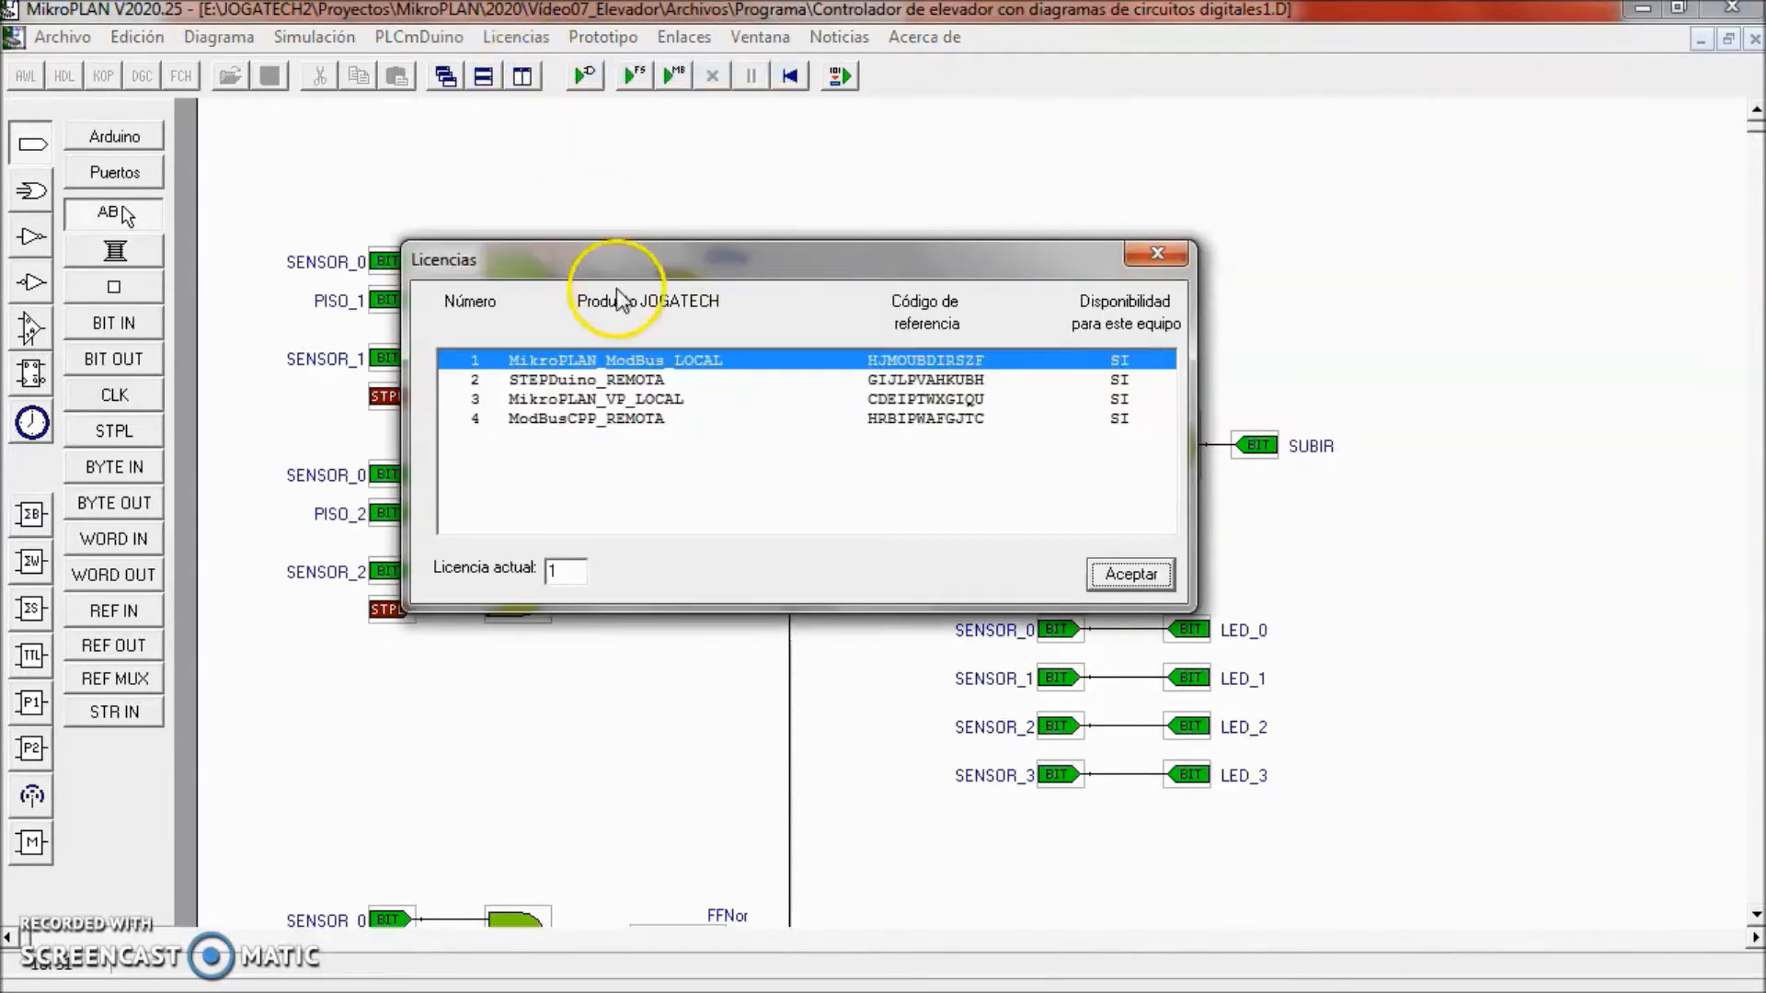
{"action": "left_click", "coordinate": [571, 401]}
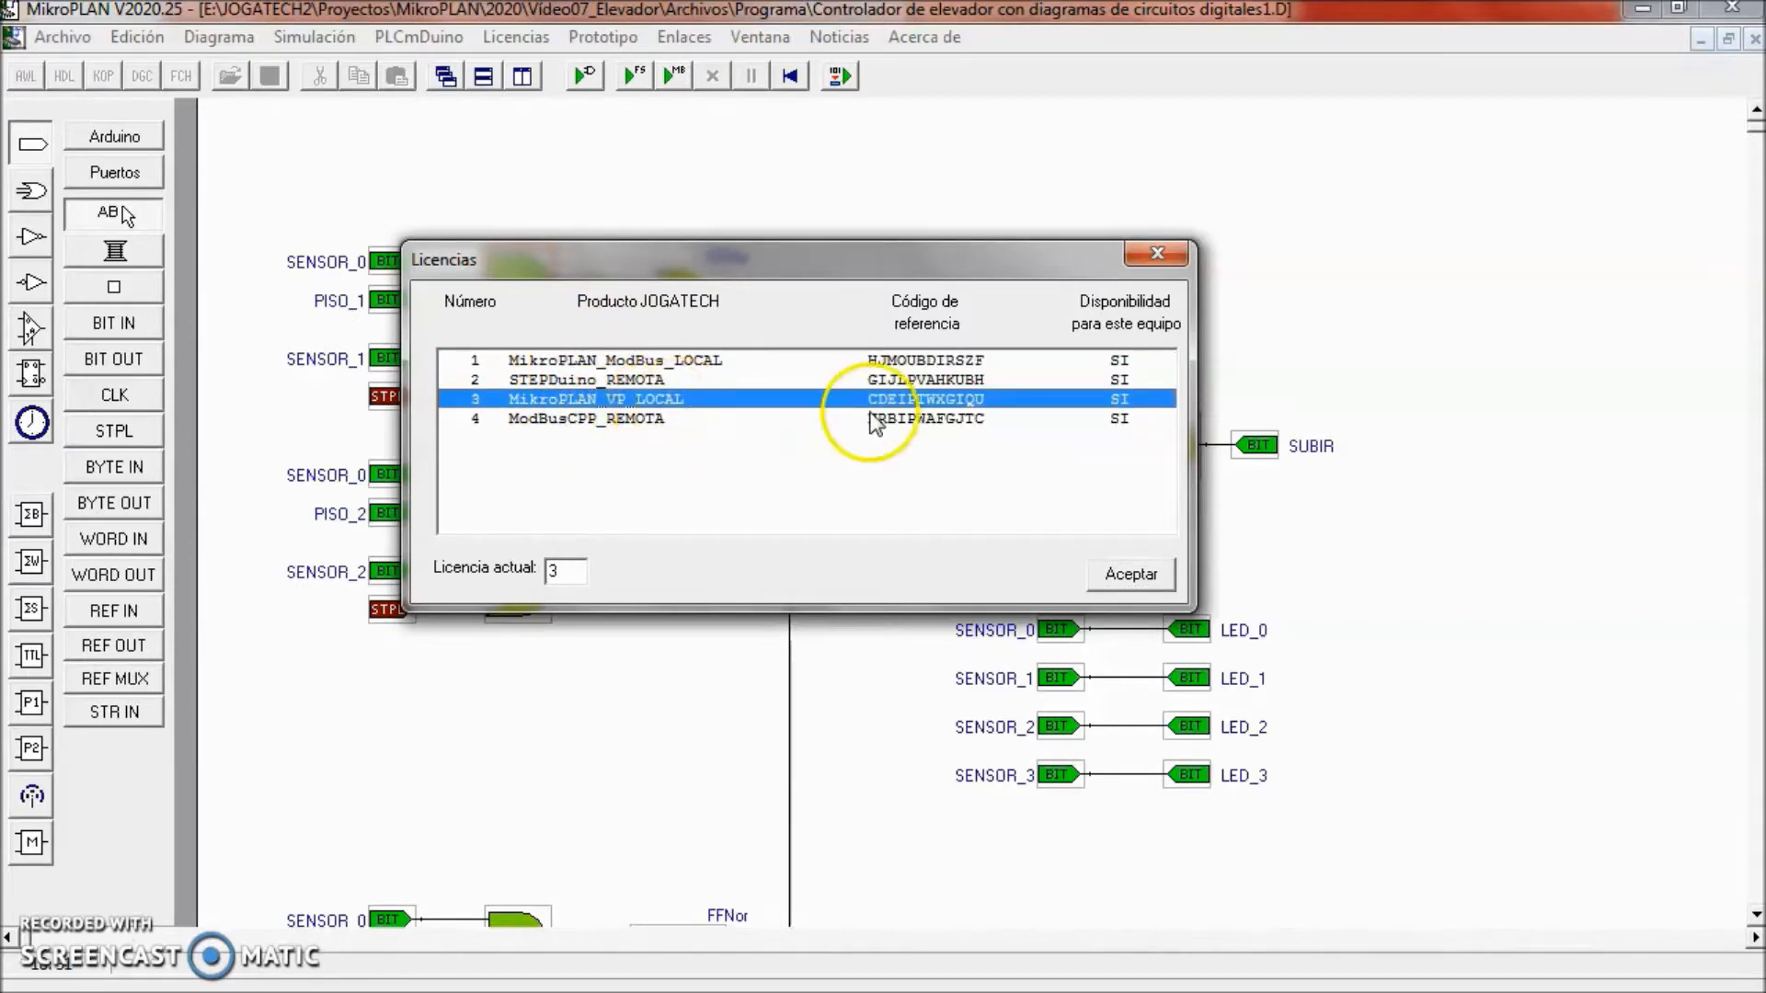
{"action": "left_click", "coordinate": [1132, 574]}
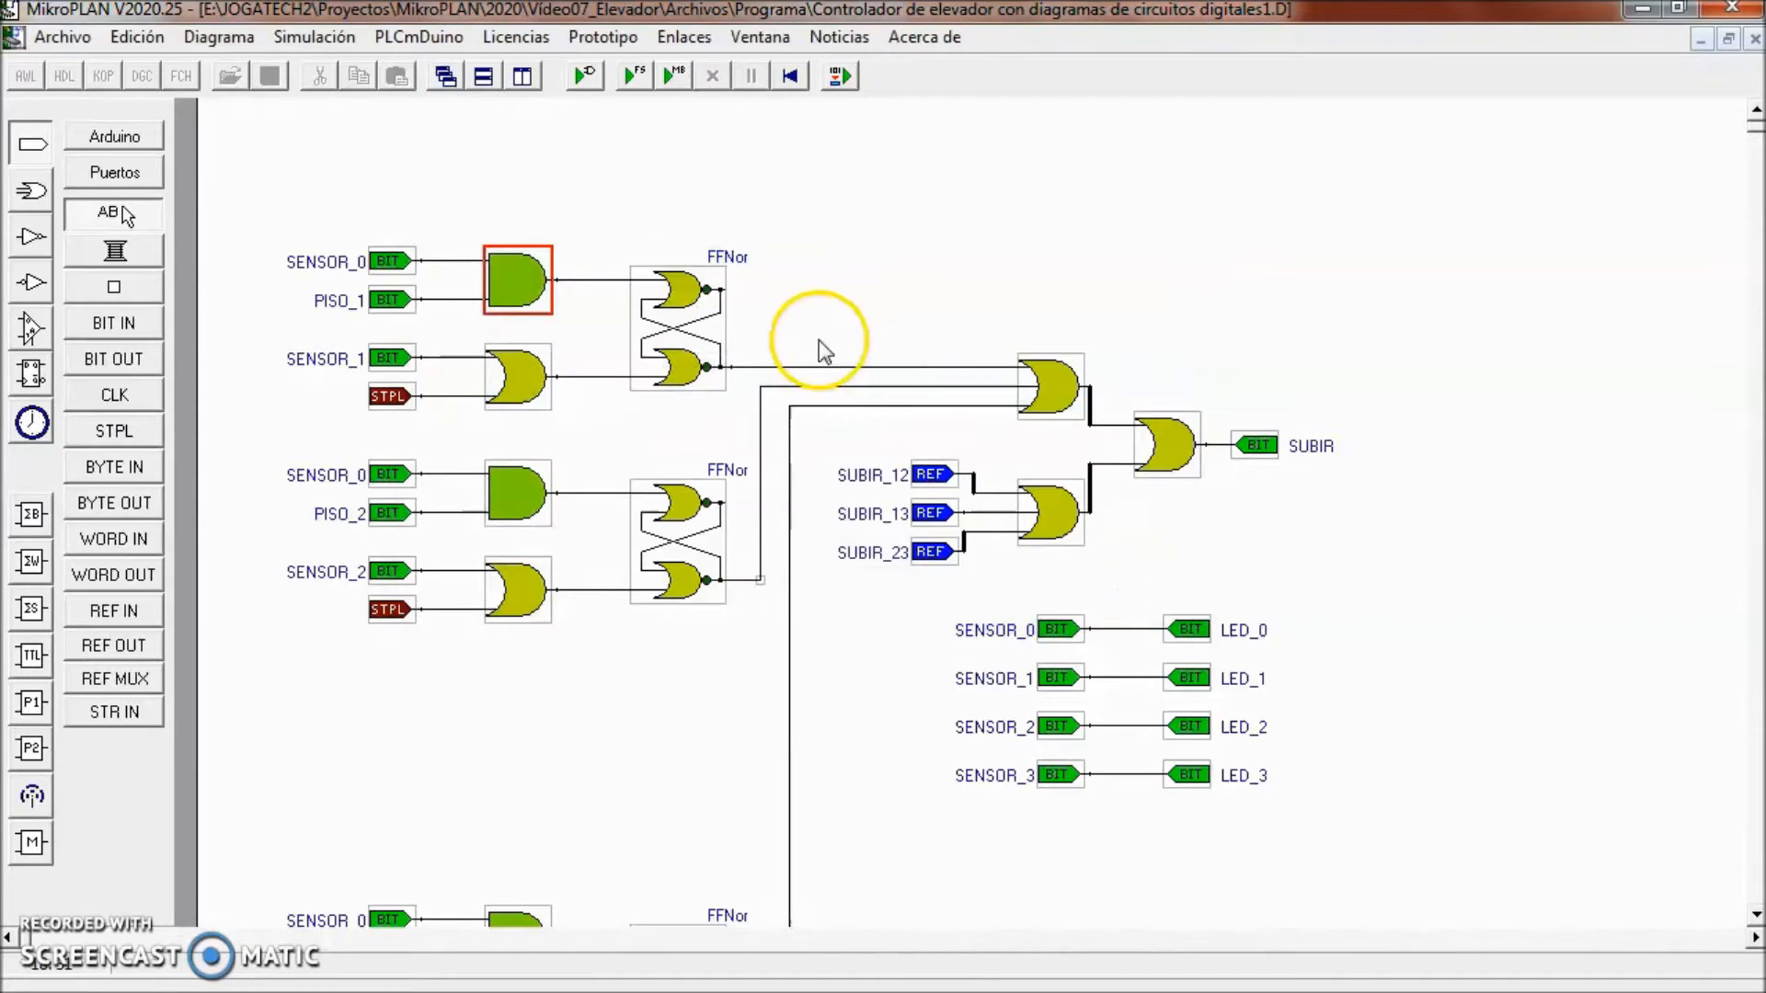
- Create a virtual prototype work cell for the elevator controller and tile the open windows vertically
{"action": "left_click", "coordinate": [603, 37]}
{"action": "left_click", "coordinate": [609, 63]}
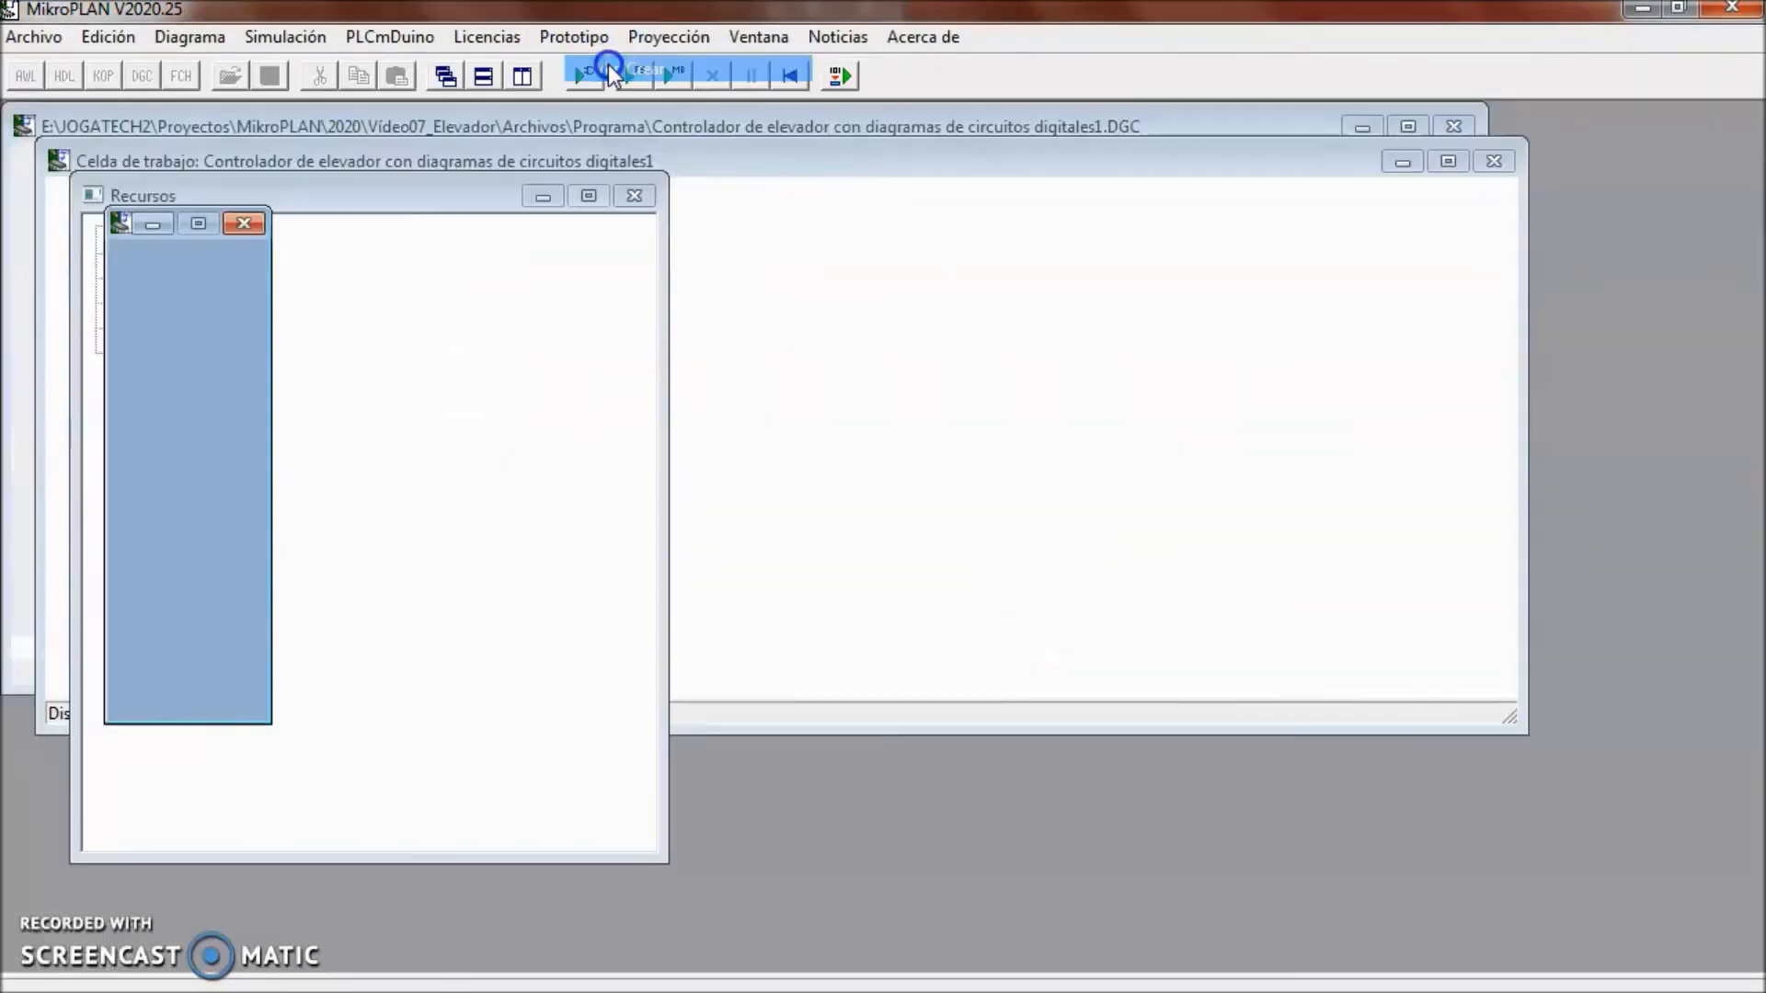
{"action": "left_click", "coordinate": [524, 77]}
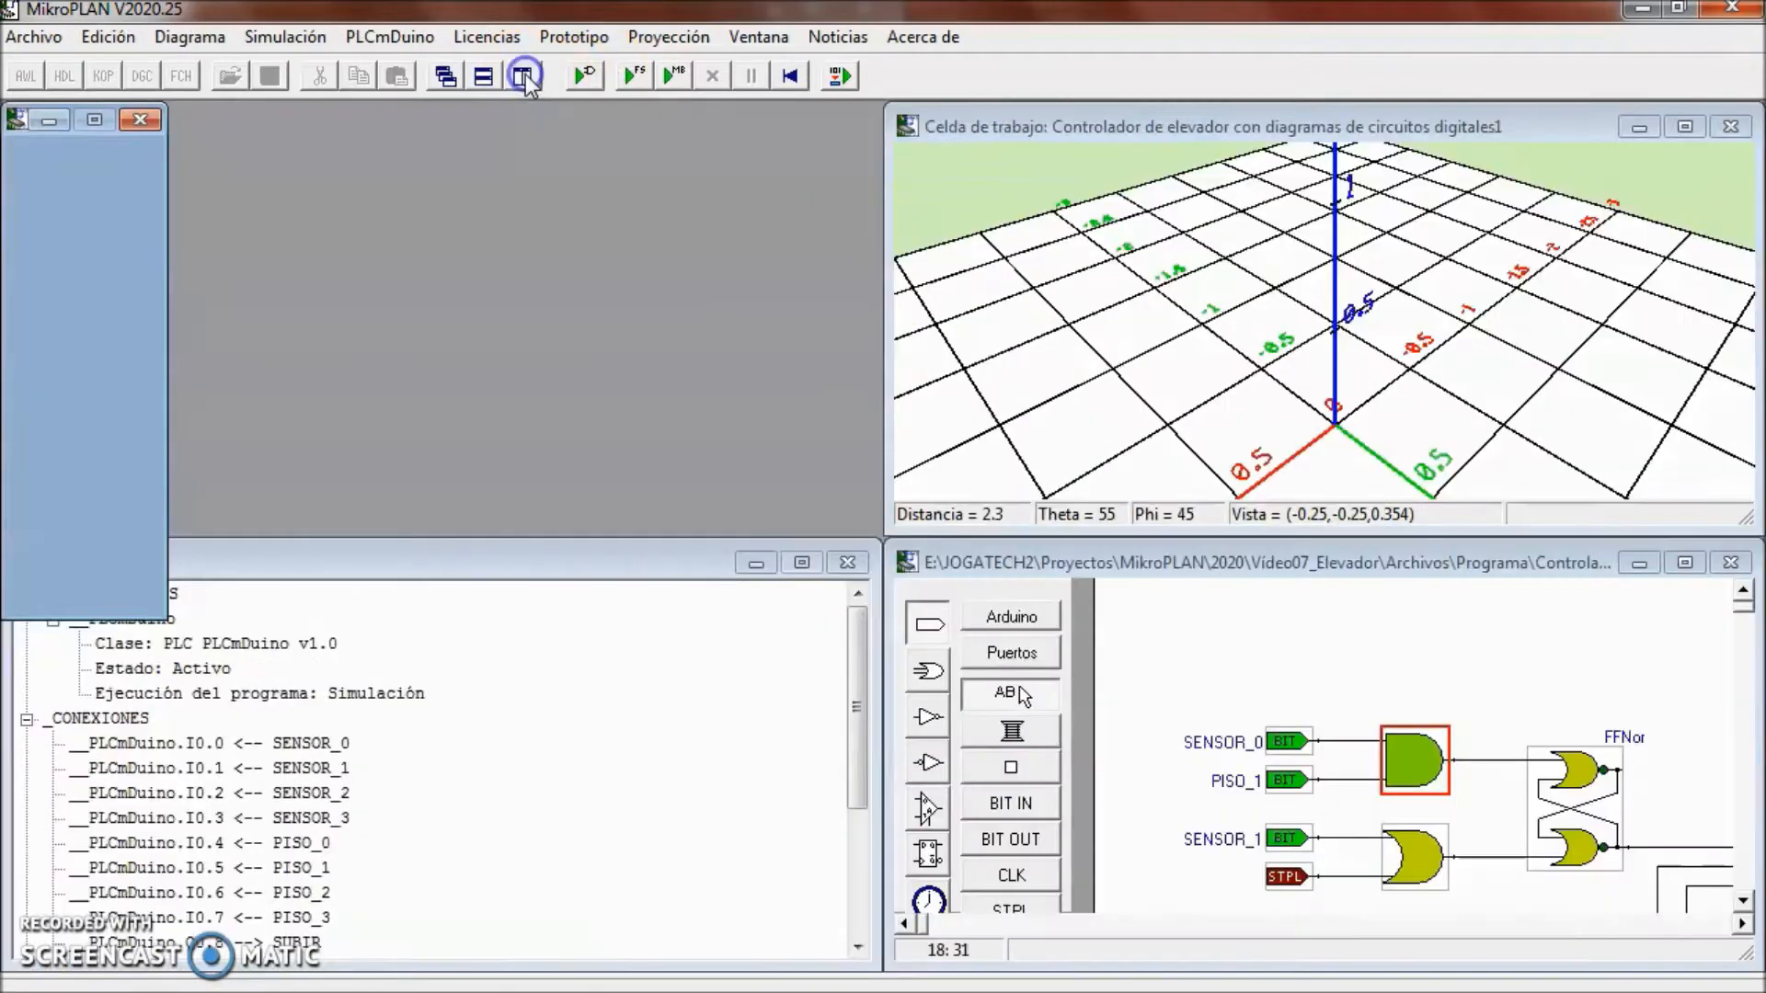
{"action": "left_click", "coordinate": [454, 654]}
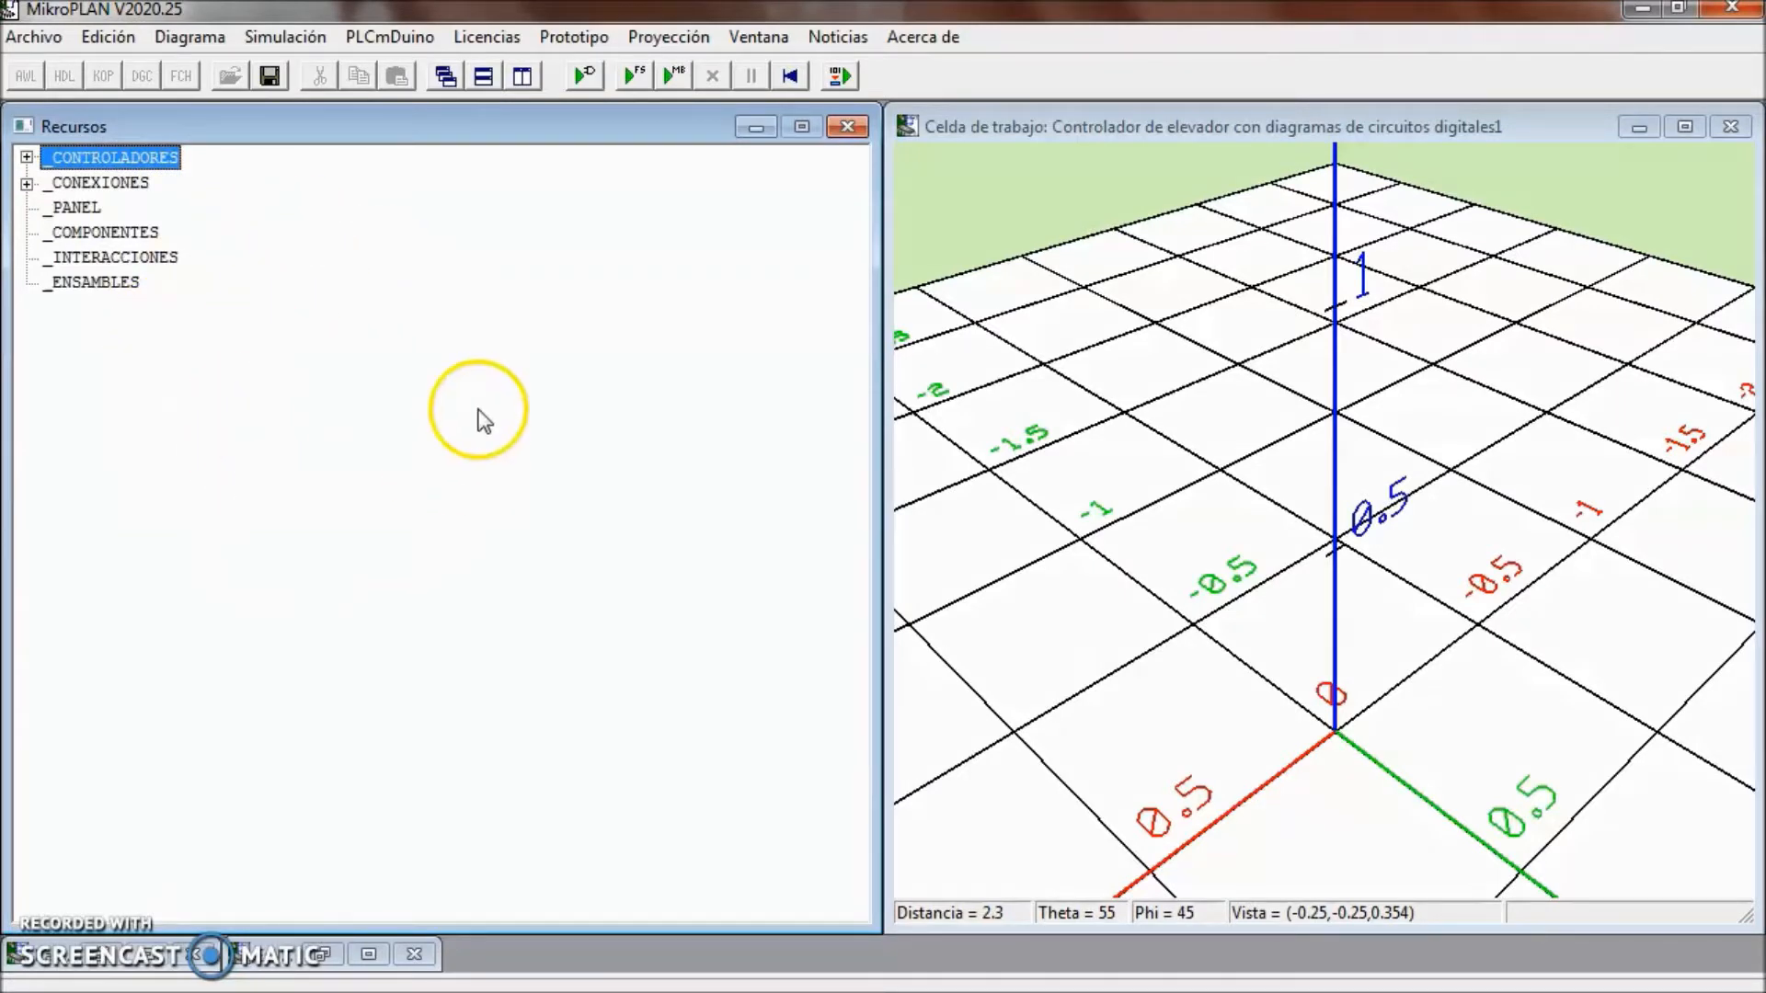
- Start a new component of class CAJA and name it "plataforma"
{"action": "double_click", "coordinate": [144, 233]}
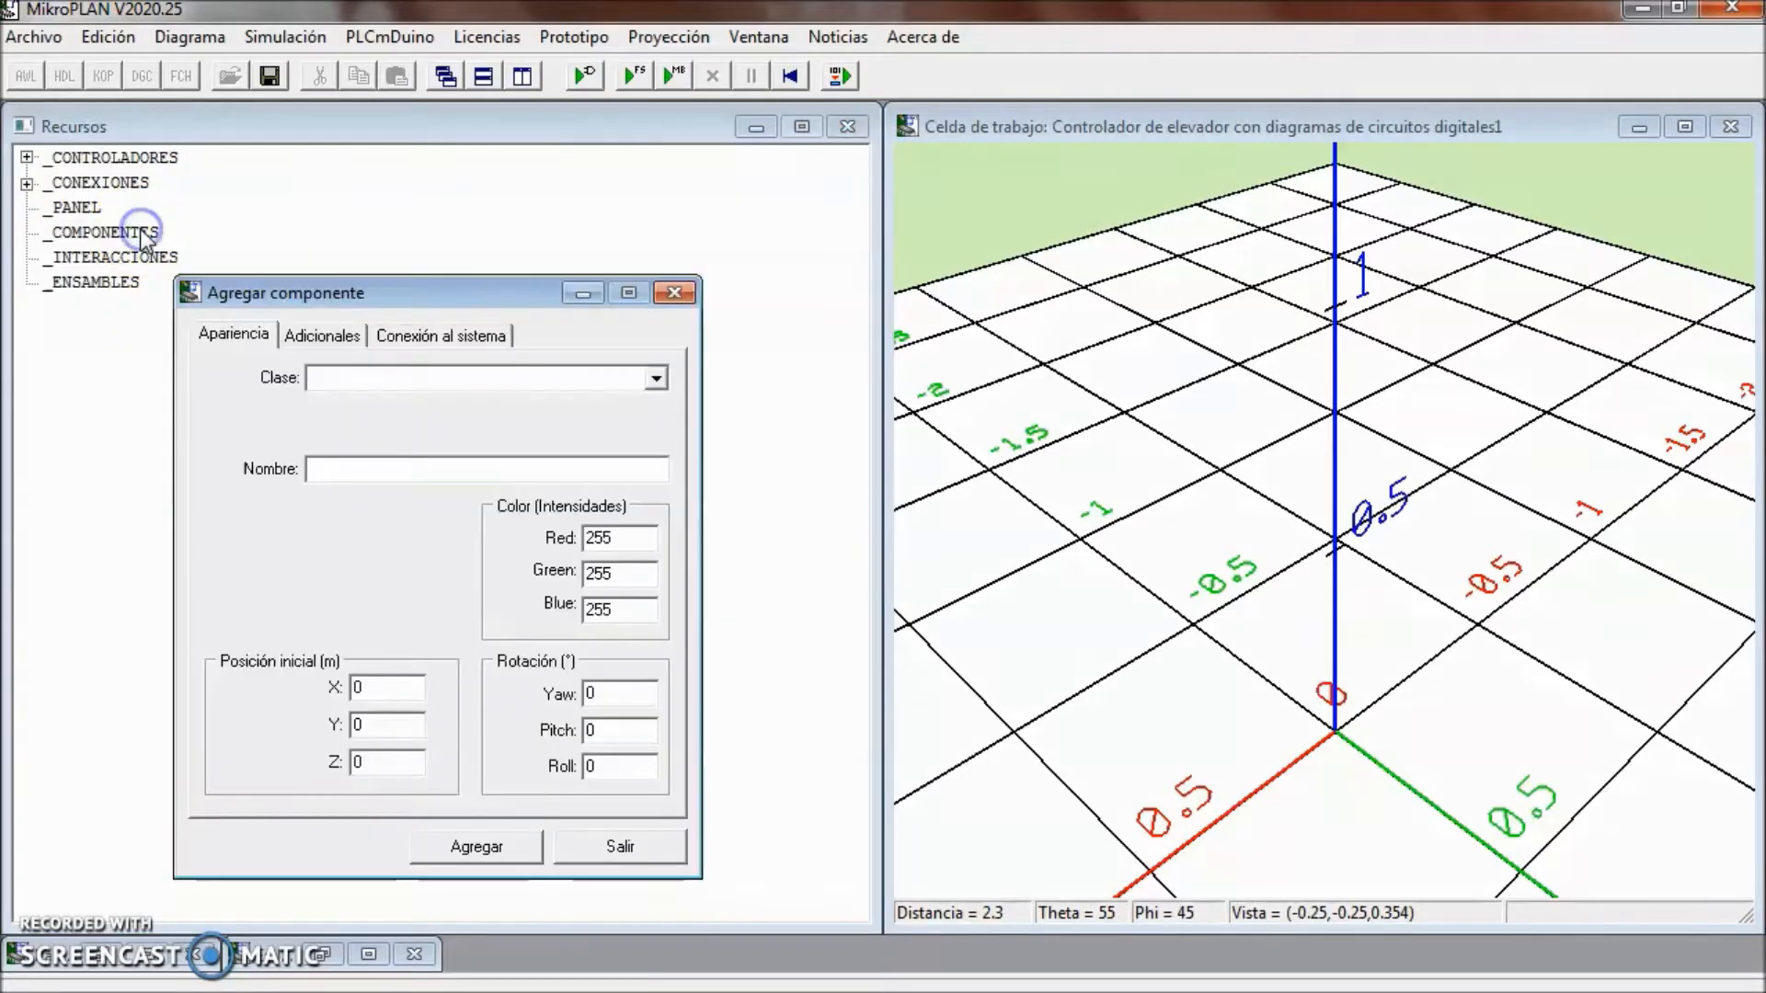
{"action": "left_click", "coordinate": [656, 377]}
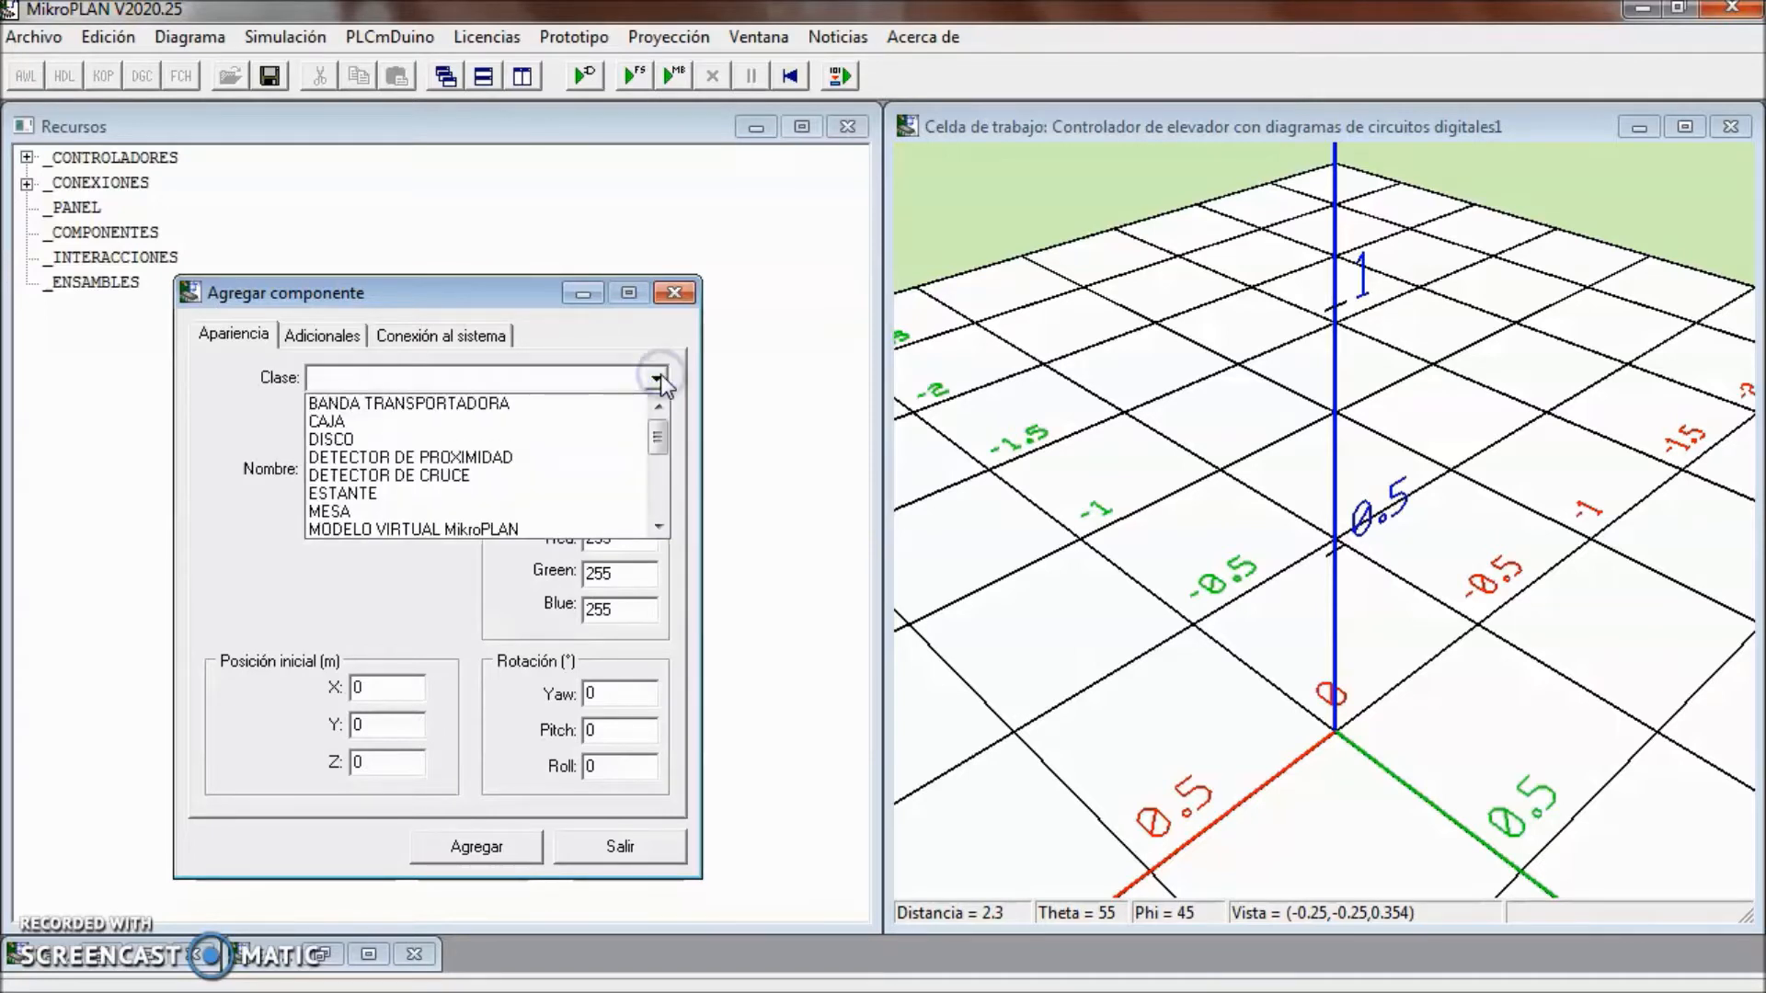
{"action": "left_click", "coordinate": [592, 417]}
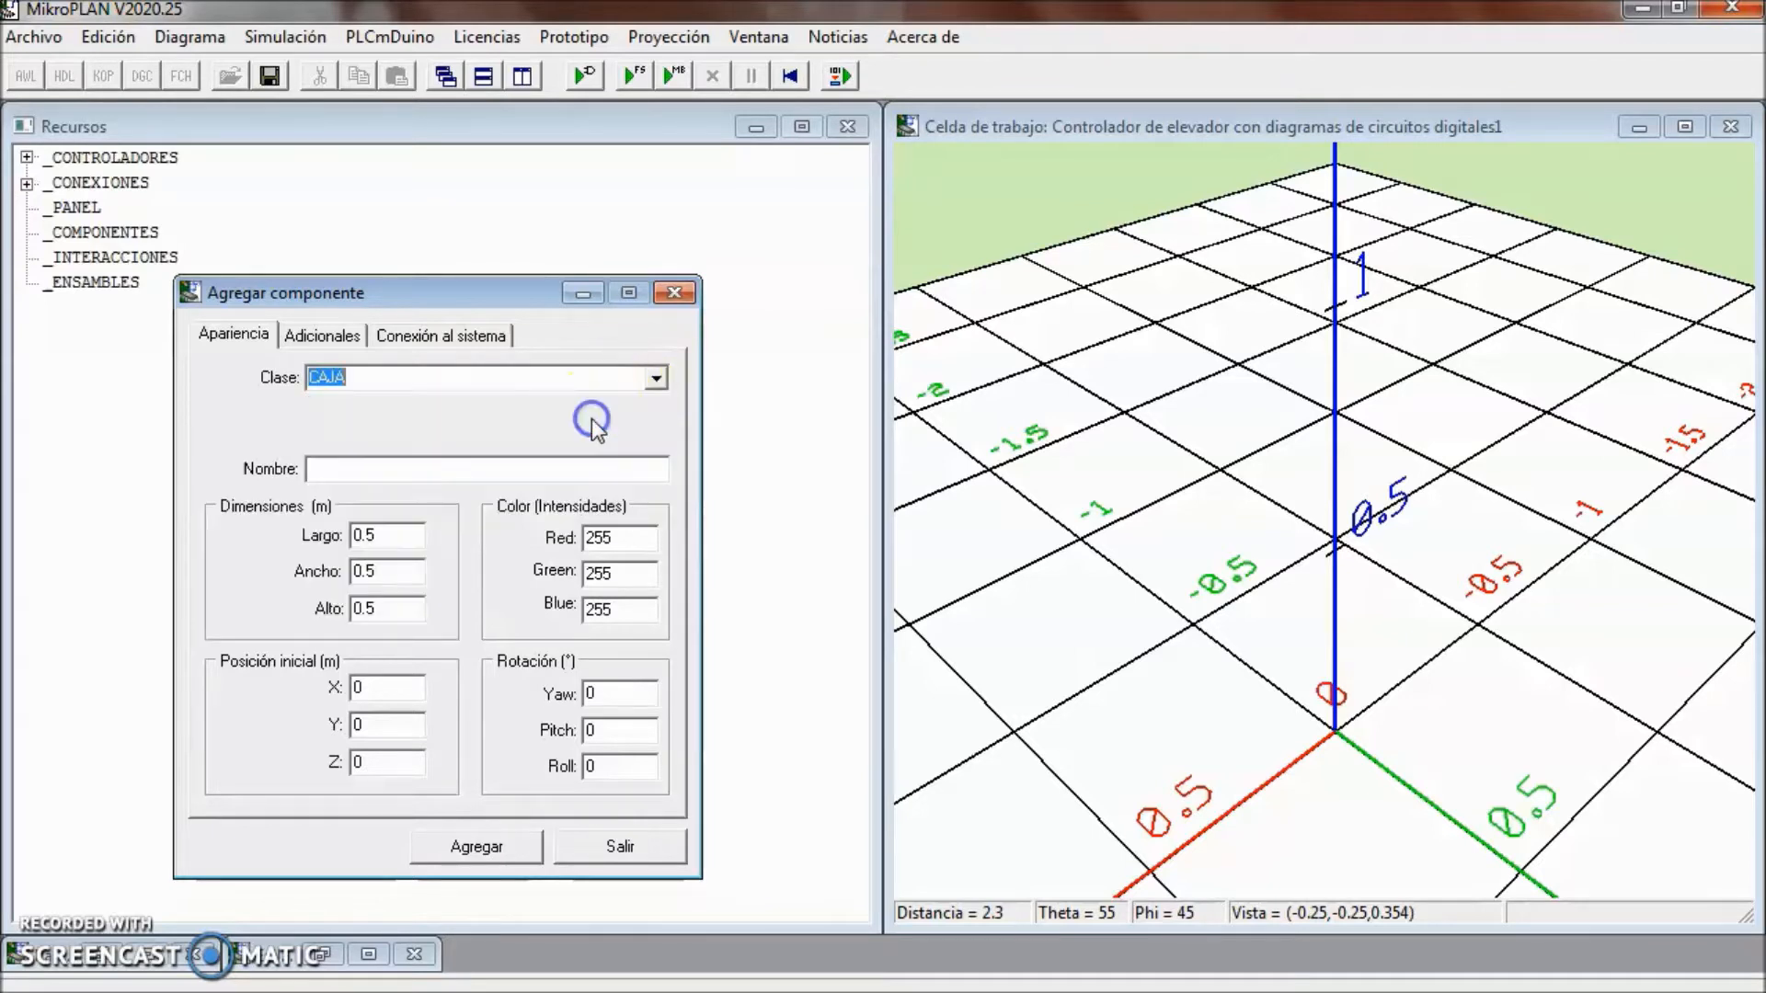
{"action": "left_click", "coordinate": [512, 469]}
{"action": "type", "text": "plataforma"}
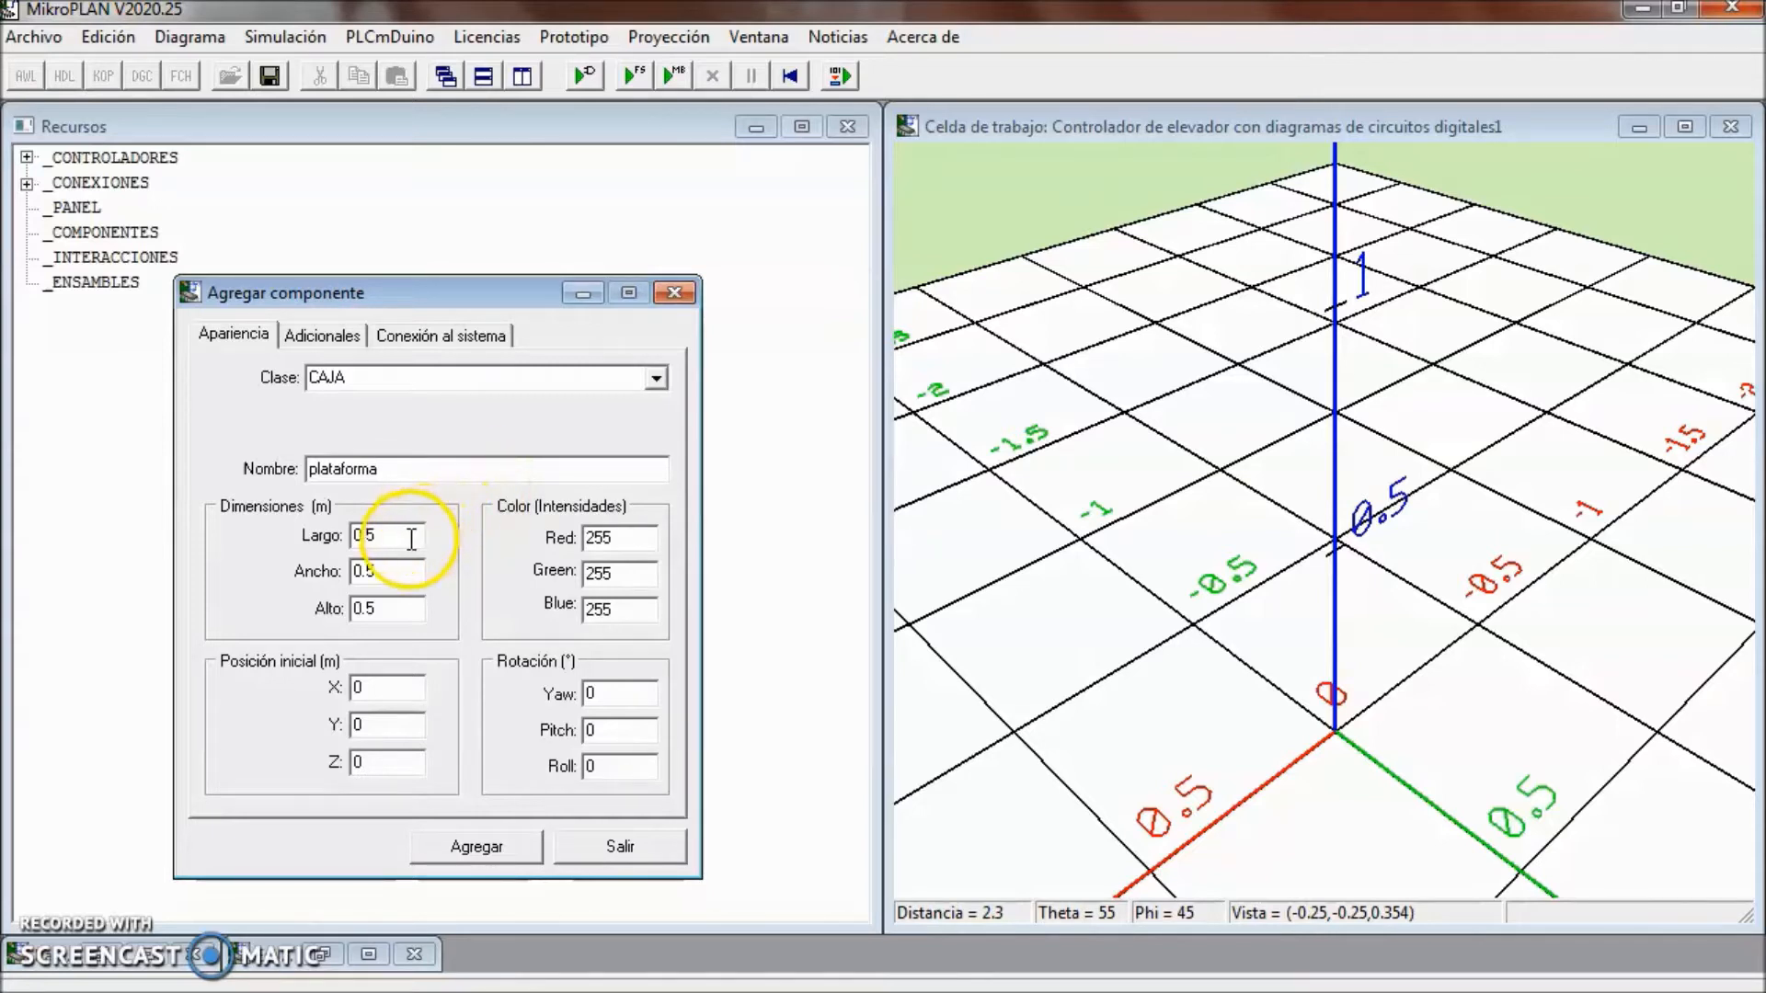
- Set the length (Largo) of the plataforma box to 0.25 m
{"action": "key", "text": "BackSpace"}
{"action": "type", "text": "25"}
{"action": "left_click", "coordinate": [395, 574]}
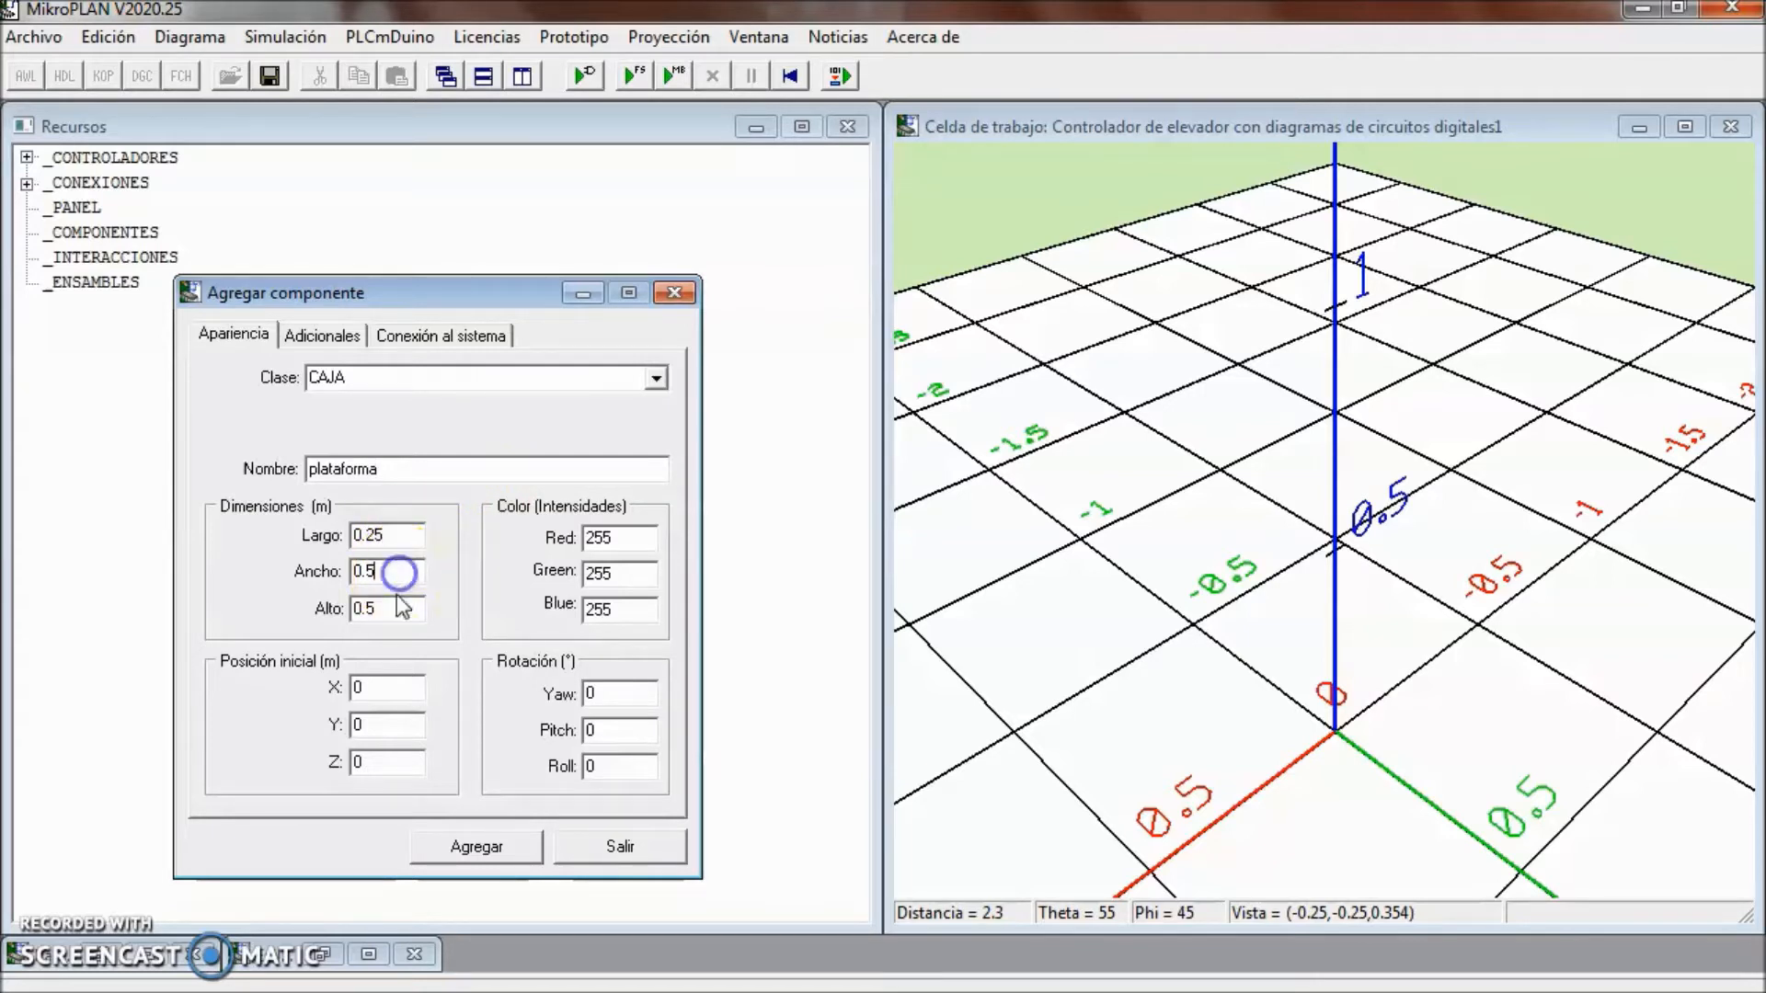
{"action": "left_click", "coordinate": [394, 614]}
{"action": "left_click", "coordinate": [611, 605]}
{"action": "left_click", "coordinate": [616, 570]}
{"action": "left_click", "coordinate": [627, 538]}
{"action": "left_click", "coordinate": [622, 570]}
{"action": "left_click", "coordinate": [622, 610]}
- Set the plataforma box's Pitch rotation to 90° and add the box to the work cell
{"action": "left_click", "coordinate": [382, 685]}
{"action": "left_click", "coordinate": [378, 725]}
{"action": "left_click", "coordinate": [374, 758]}
{"action": "left_click", "coordinate": [610, 691]}
{"action": "left_click", "coordinate": [605, 730]}
{"action": "type", "text": "90"}
{"action": "left_click", "coordinate": [601, 763]}
{"action": "left_click", "coordinate": [497, 850]}
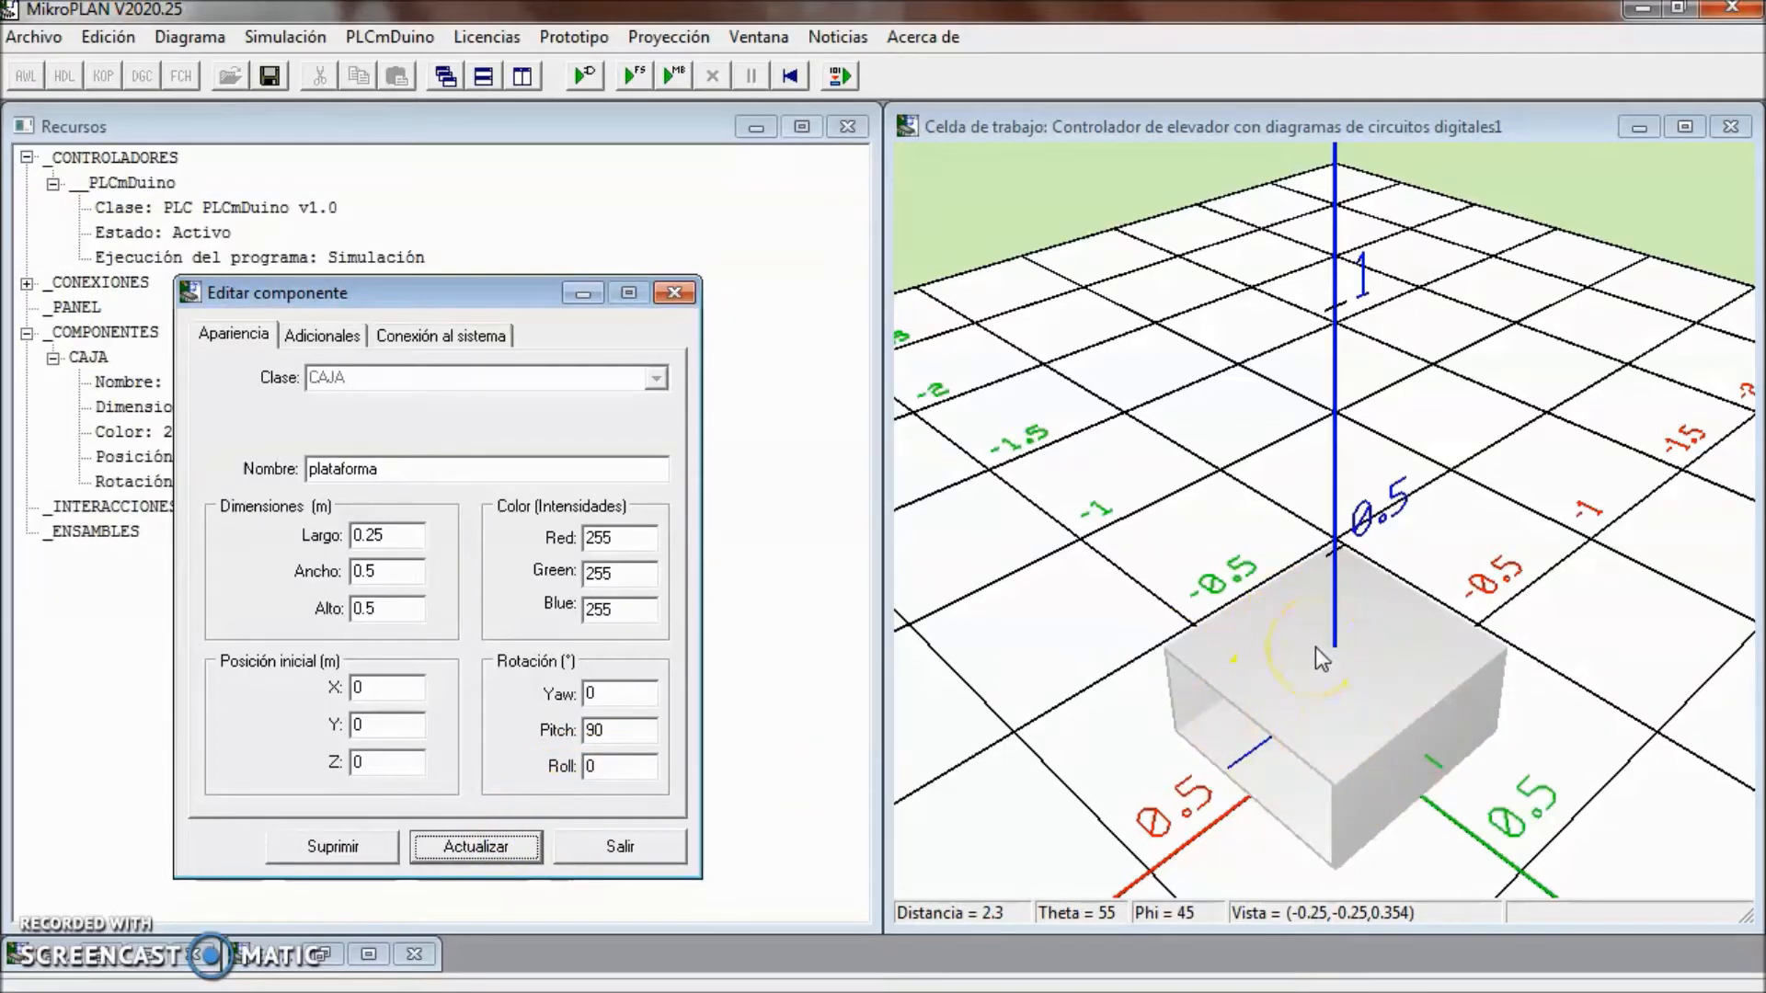
{"action": "left_click", "coordinate": [631, 846]}
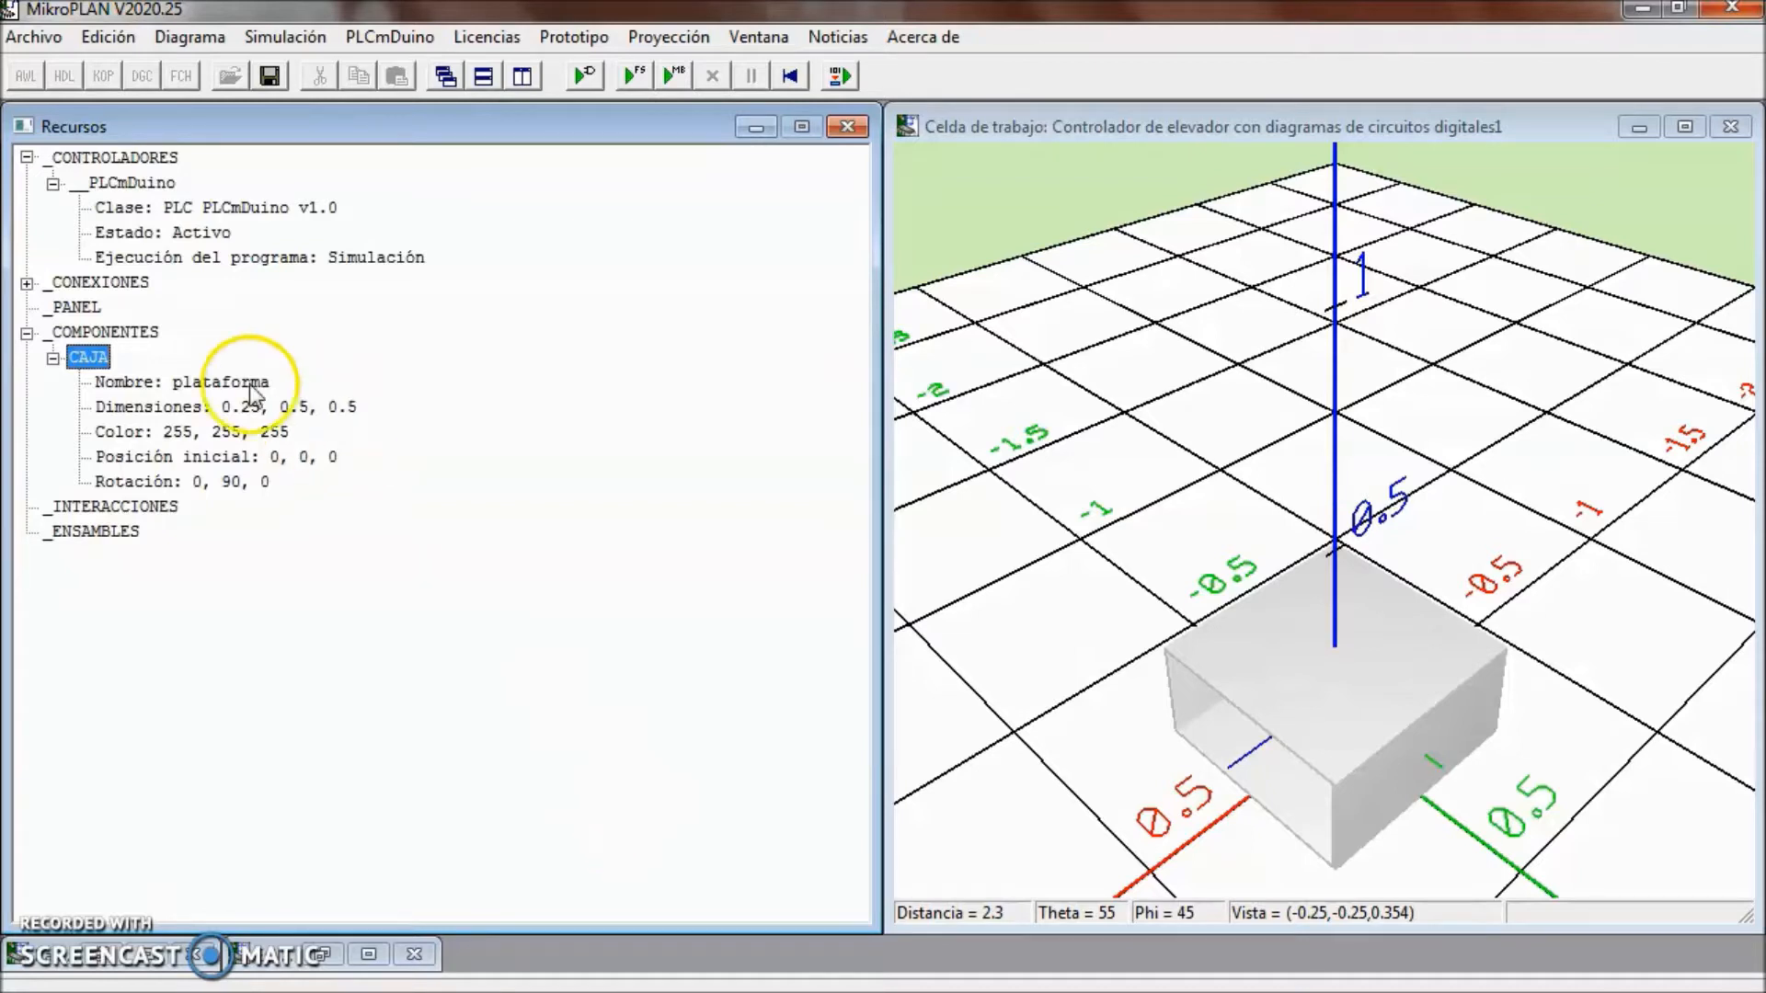
- Start a new component of class POLEA BANDA and name it "mpoleabanda"
{"action": "double_click", "coordinate": [136, 334]}
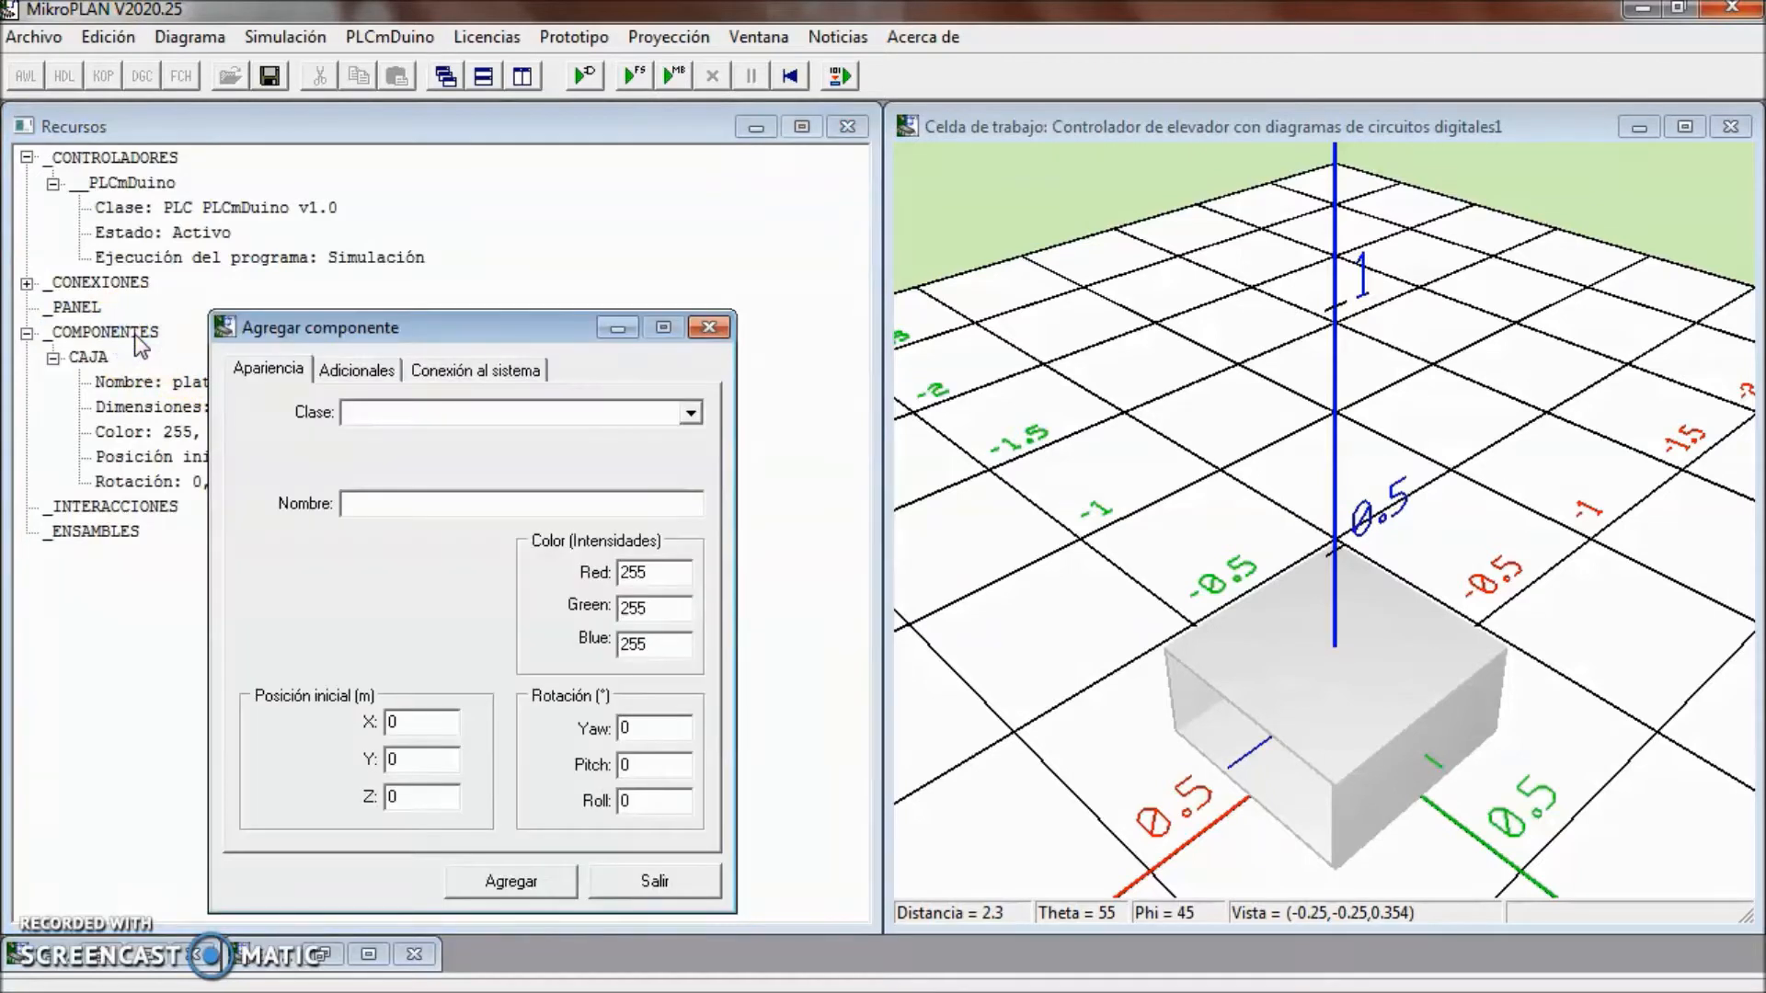
{"action": "left_click", "coordinate": [690, 413]}
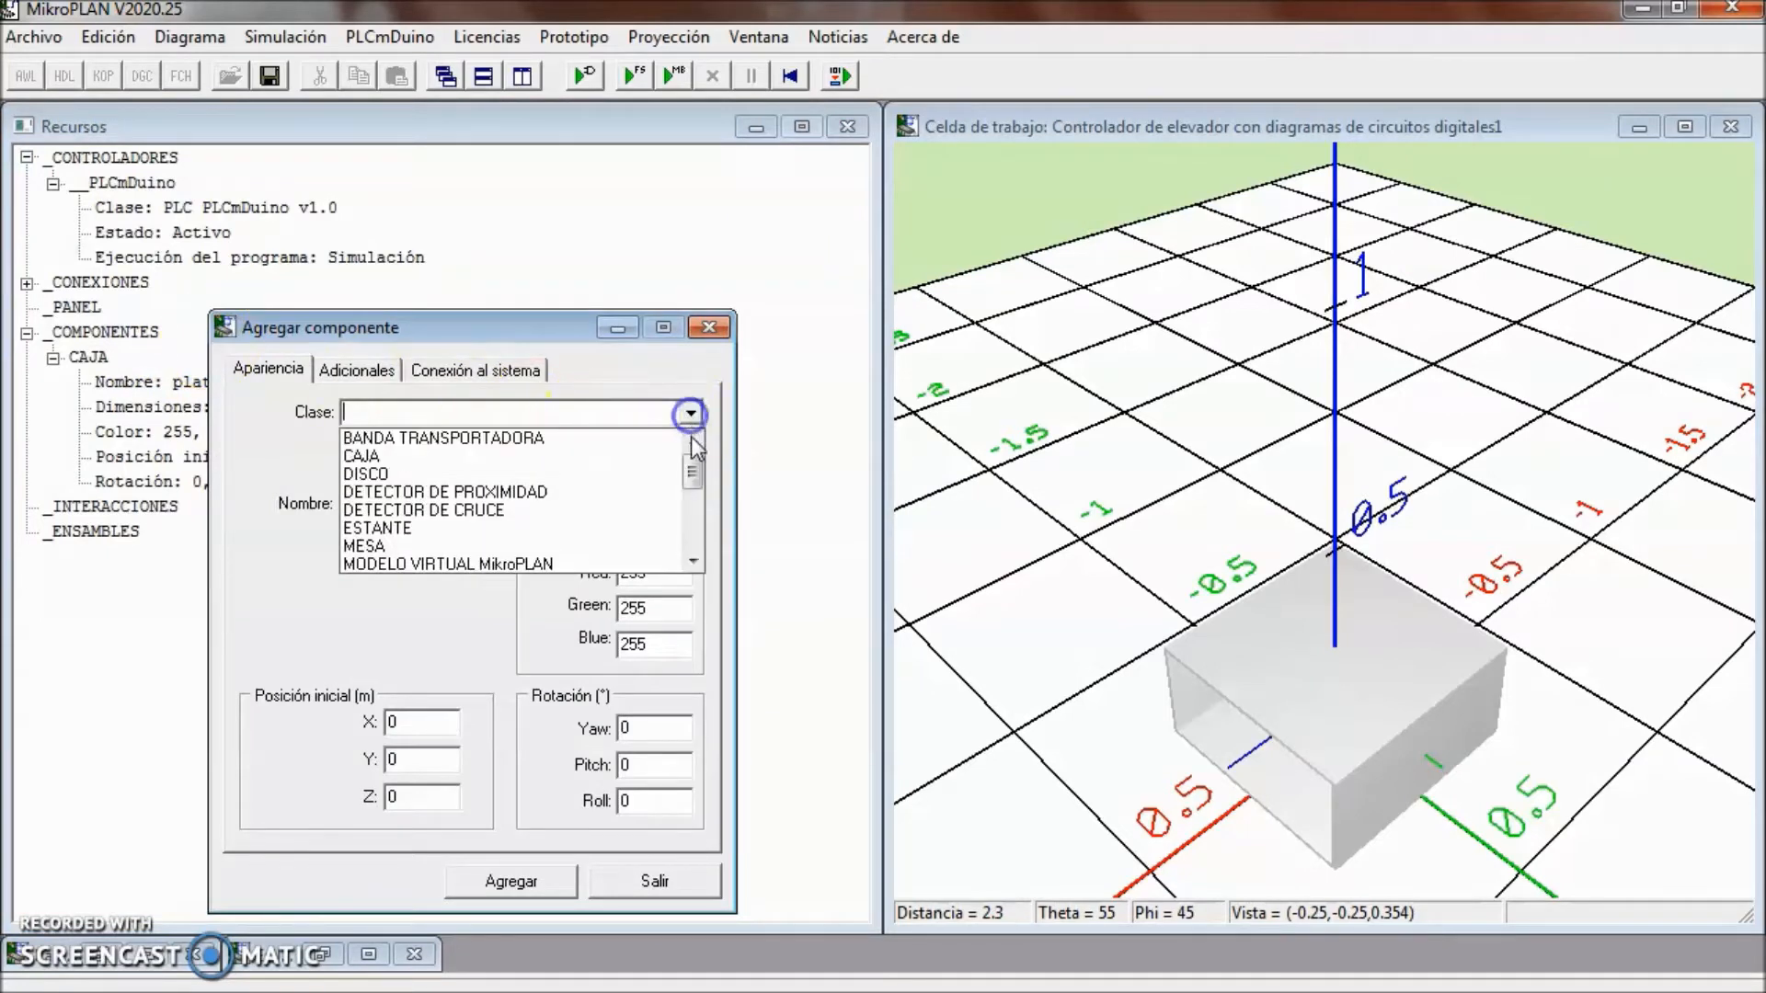
{"action": "left_click", "coordinate": [686, 521]}
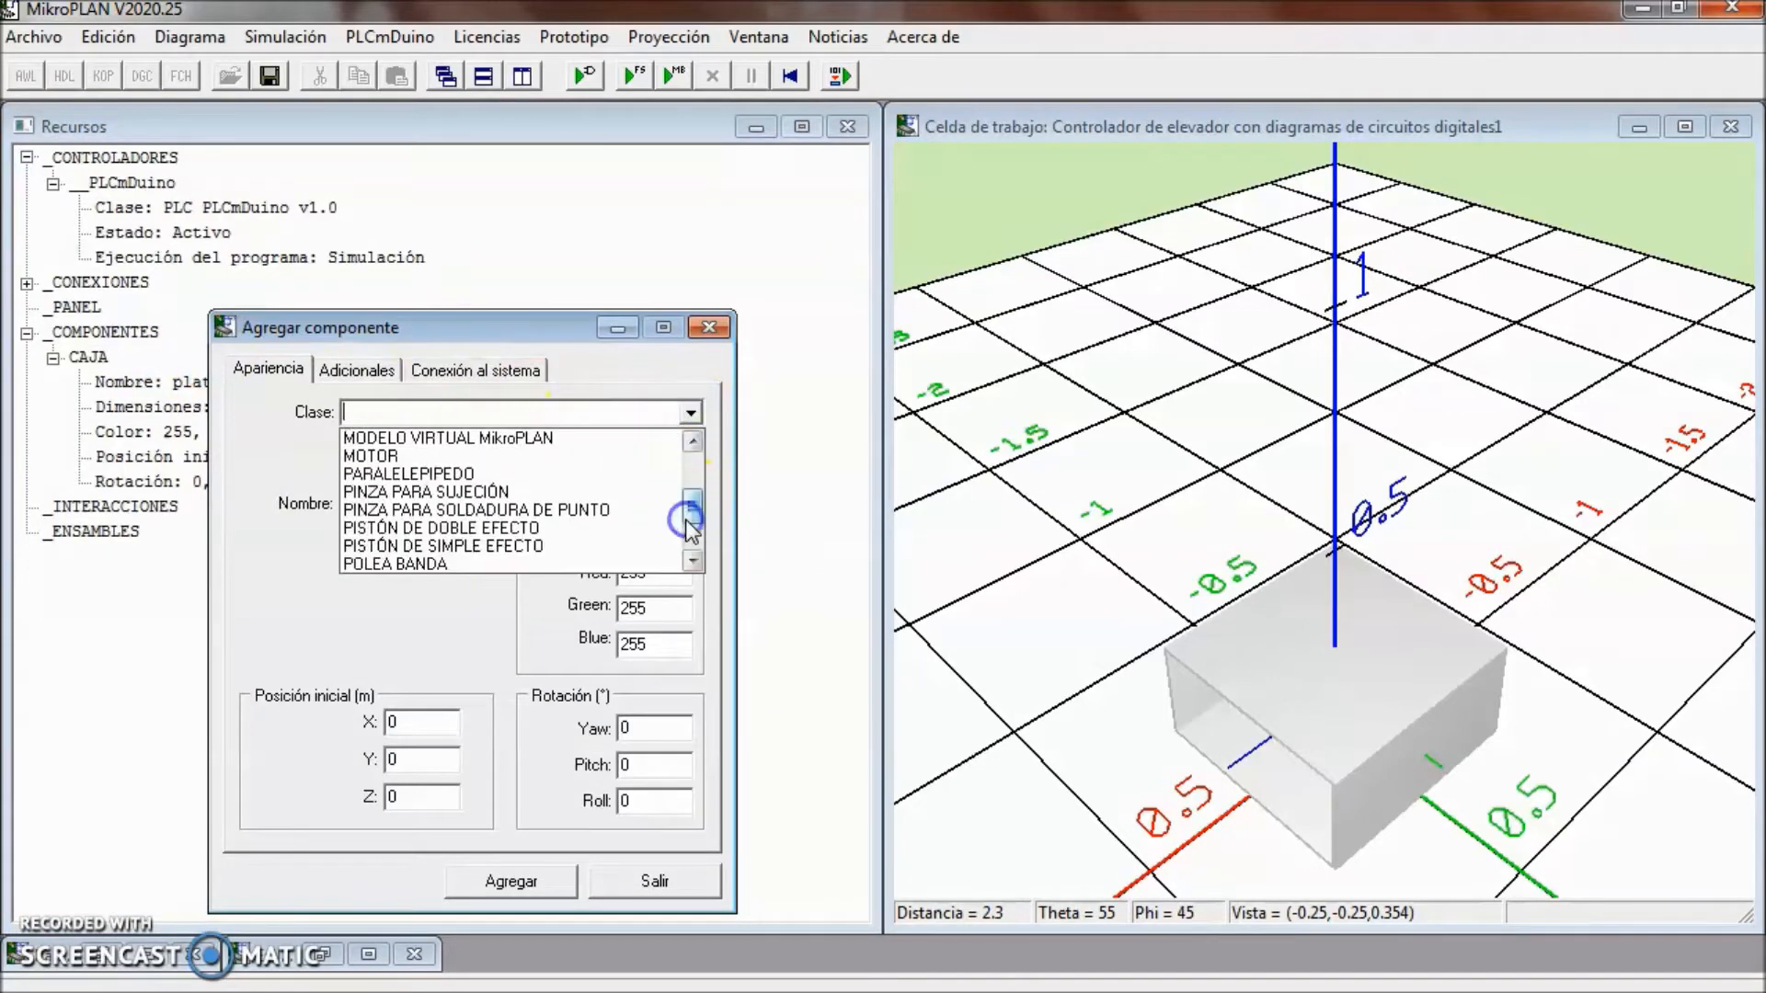
{"action": "left_click", "coordinate": [539, 566]}
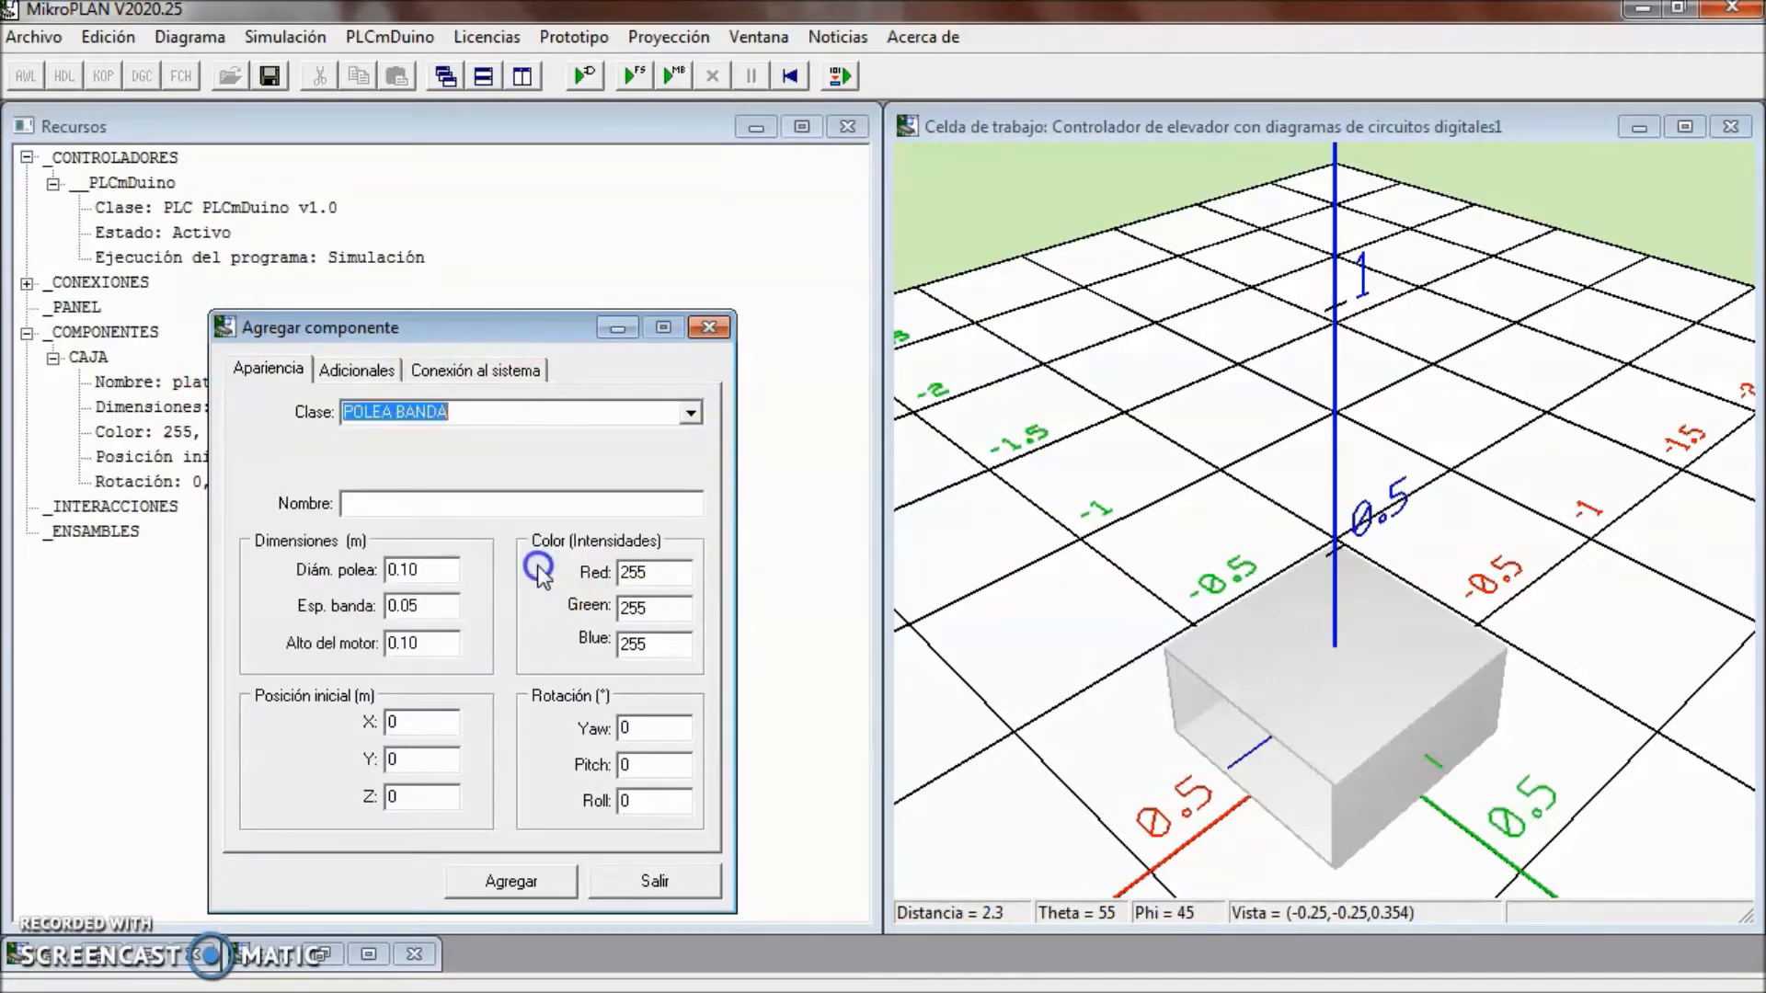
{"action": "left_click", "coordinate": [473, 501]}
{"action": "type", "text": "mpol"}
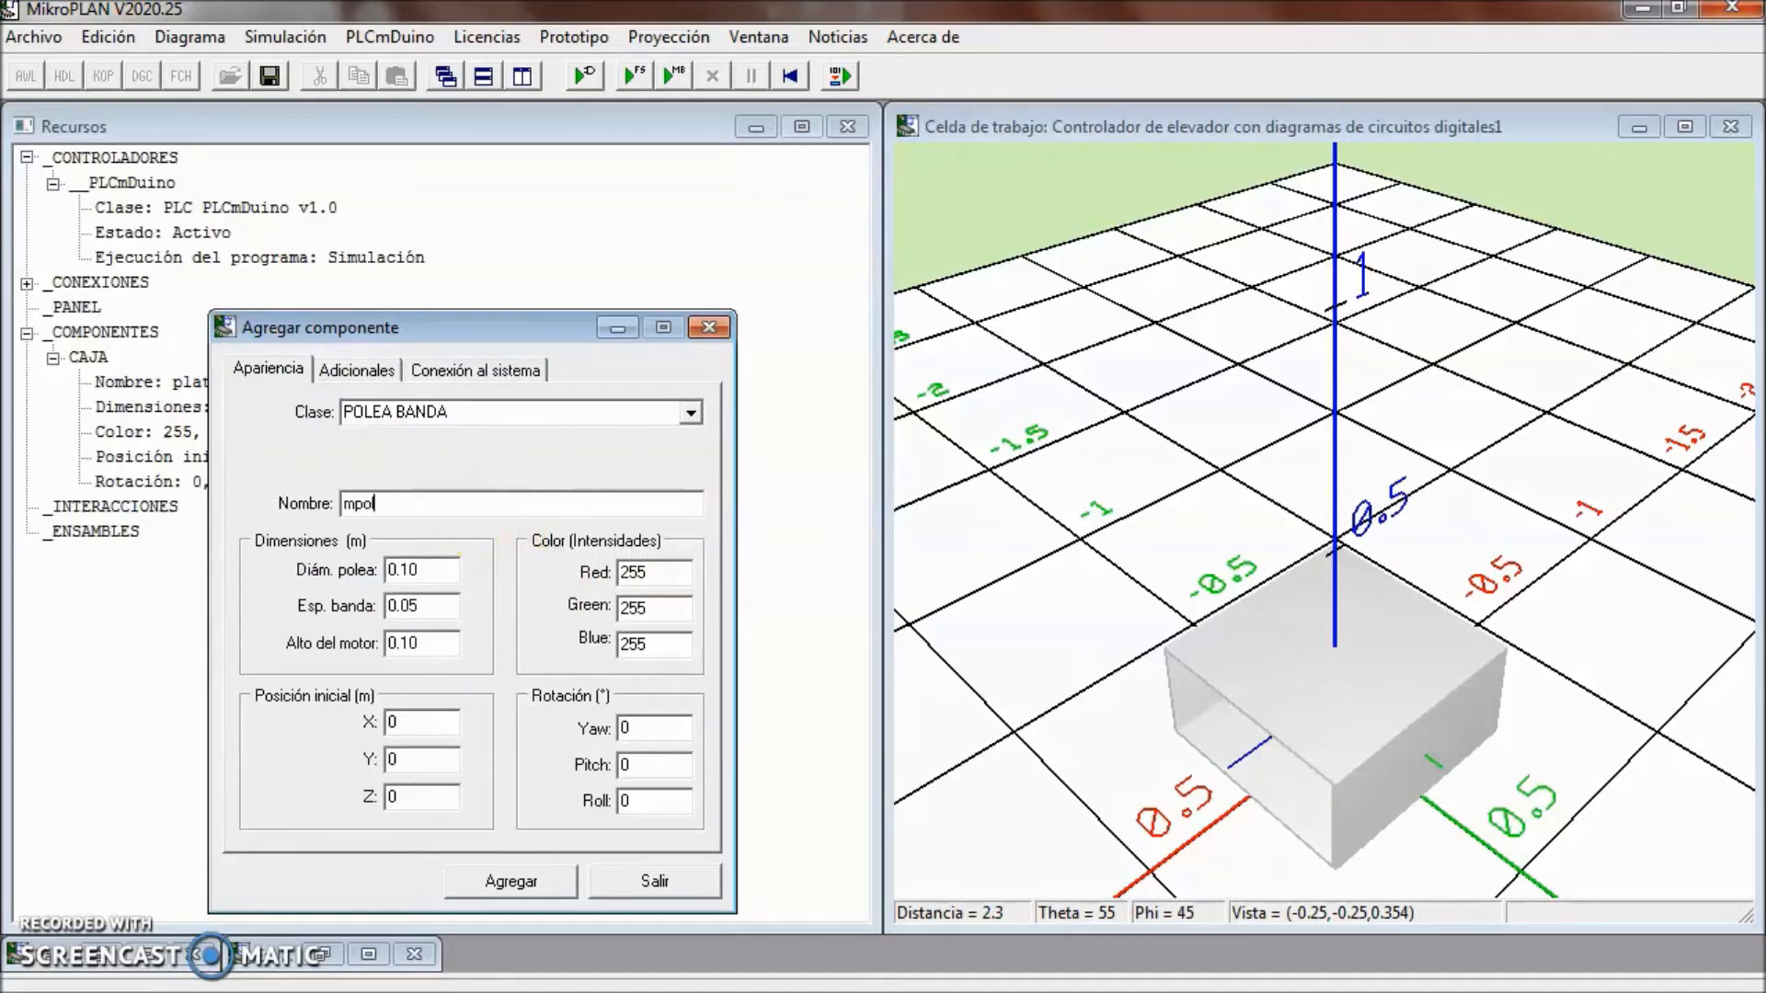
{"action": "type", "text": "eabanda"}
- Set the mpoleabanda color to Red 220, Green 128 and Blue 128
{"action": "left_click", "coordinate": [449, 565]}
{"action": "left_click", "coordinate": [435, 608]}
{"action": "left_click", "coordinate": [431, 643]}
{"action": "left_click", "coordinate": [668, 571]}
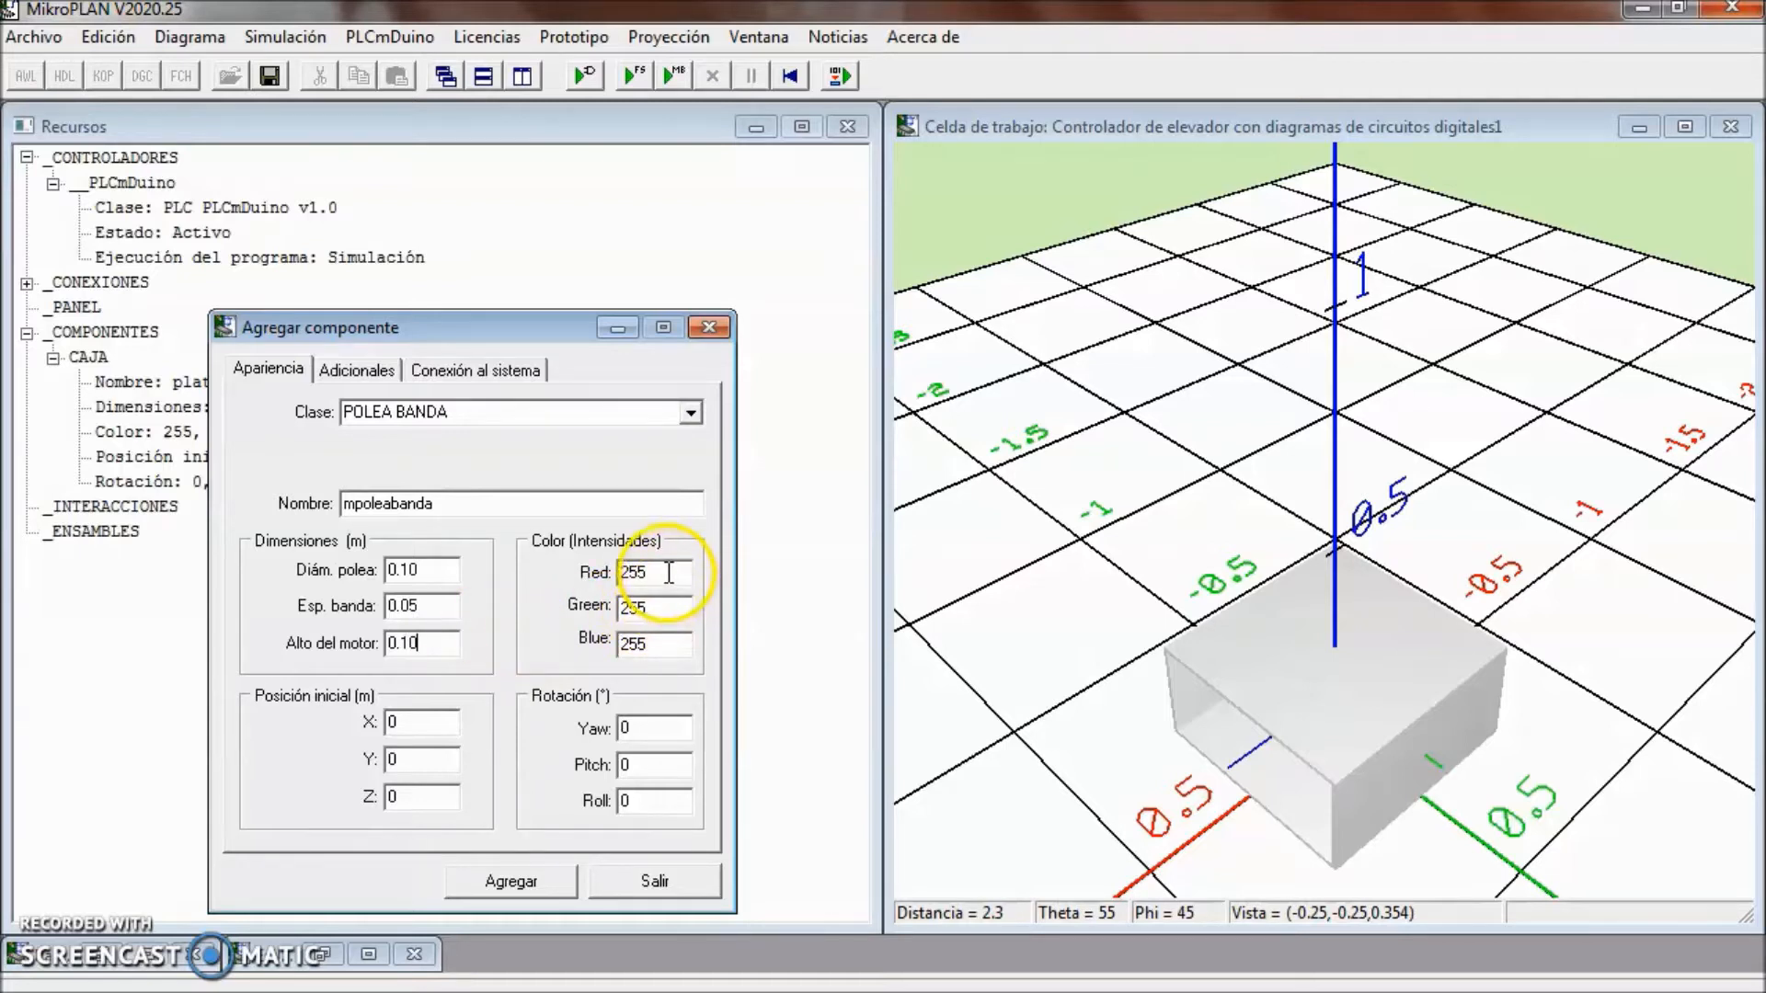
{"action": "double_click", "coordinate": [668, 570]}
{"action": "type", "text": "220"}
{"action": "left_click", "coordinate": [661, 609]}
{"action": "key", "text": "BackSpace"}
{"action": "key", "text": "BackSpace"}
{"action": "key", "text": "BackSpace"}
{"action": "type", "text": "128"}
{"action": "double_click", "coordinate": [660, 644]}
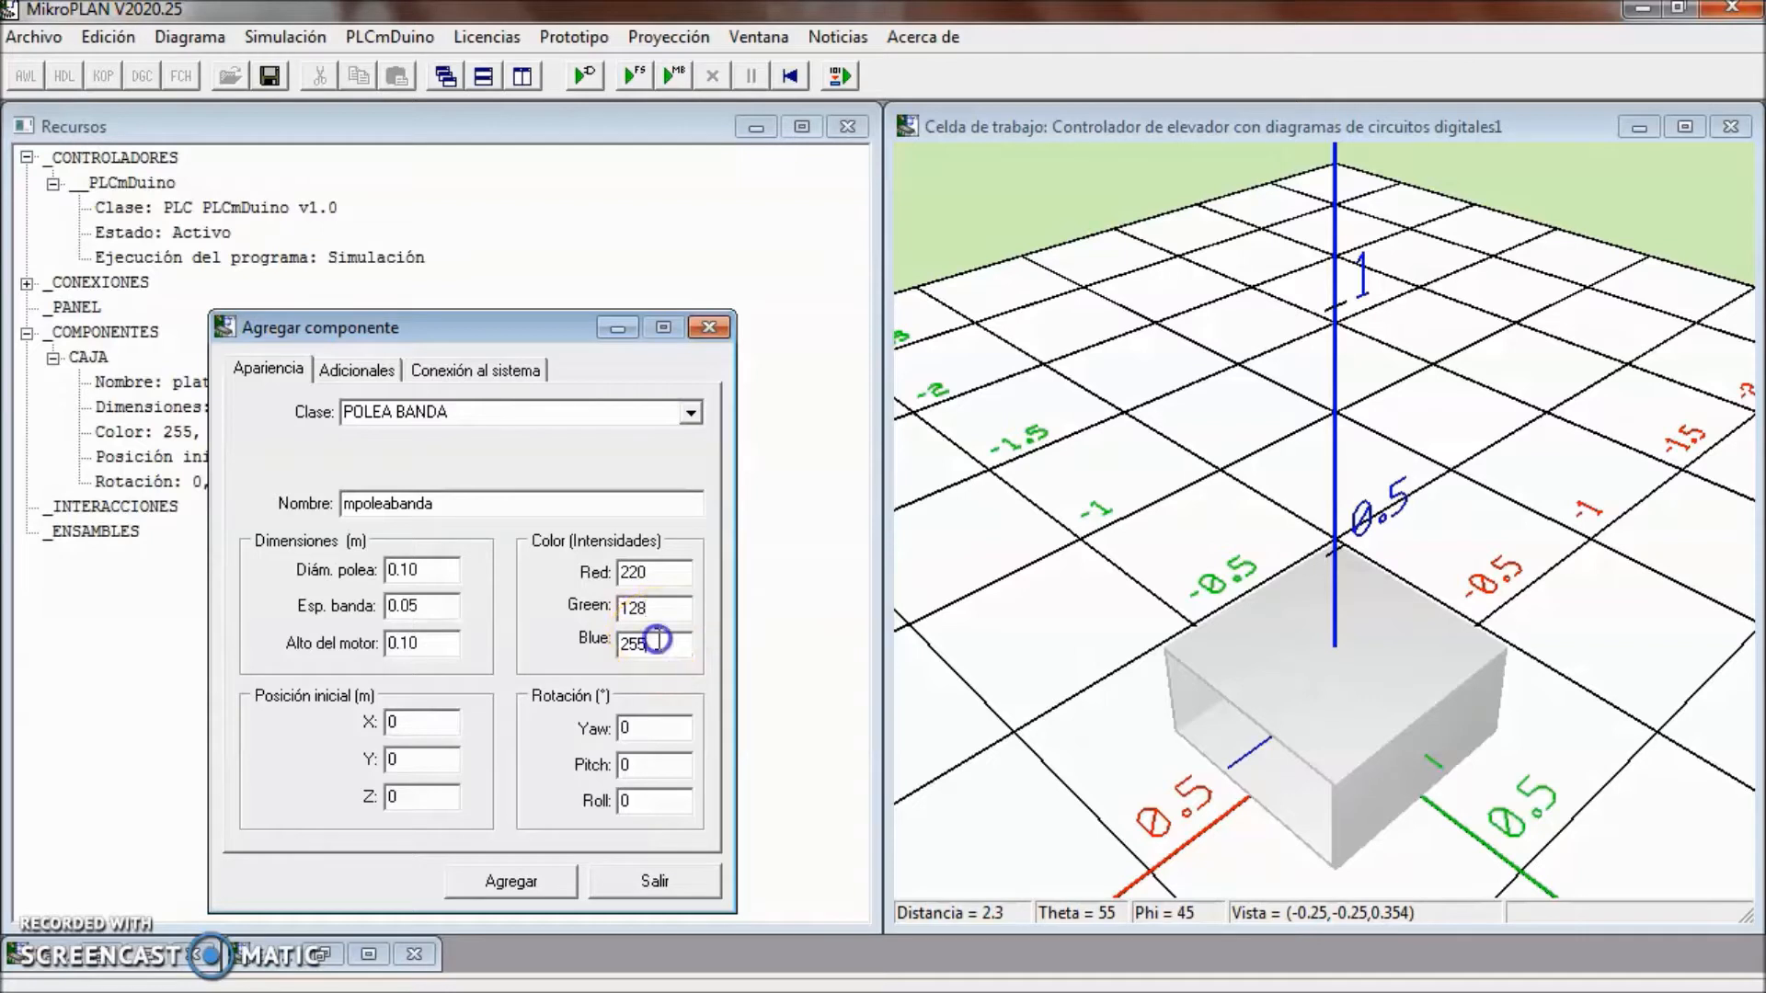
{"action": "key", "text": "BackSpace"}
{"action": "type", "text": "128"}
- Set the initial Z position of mpoleabanda to 1.04 m
{"action": "left_click", "coordinate": [438, 724]}
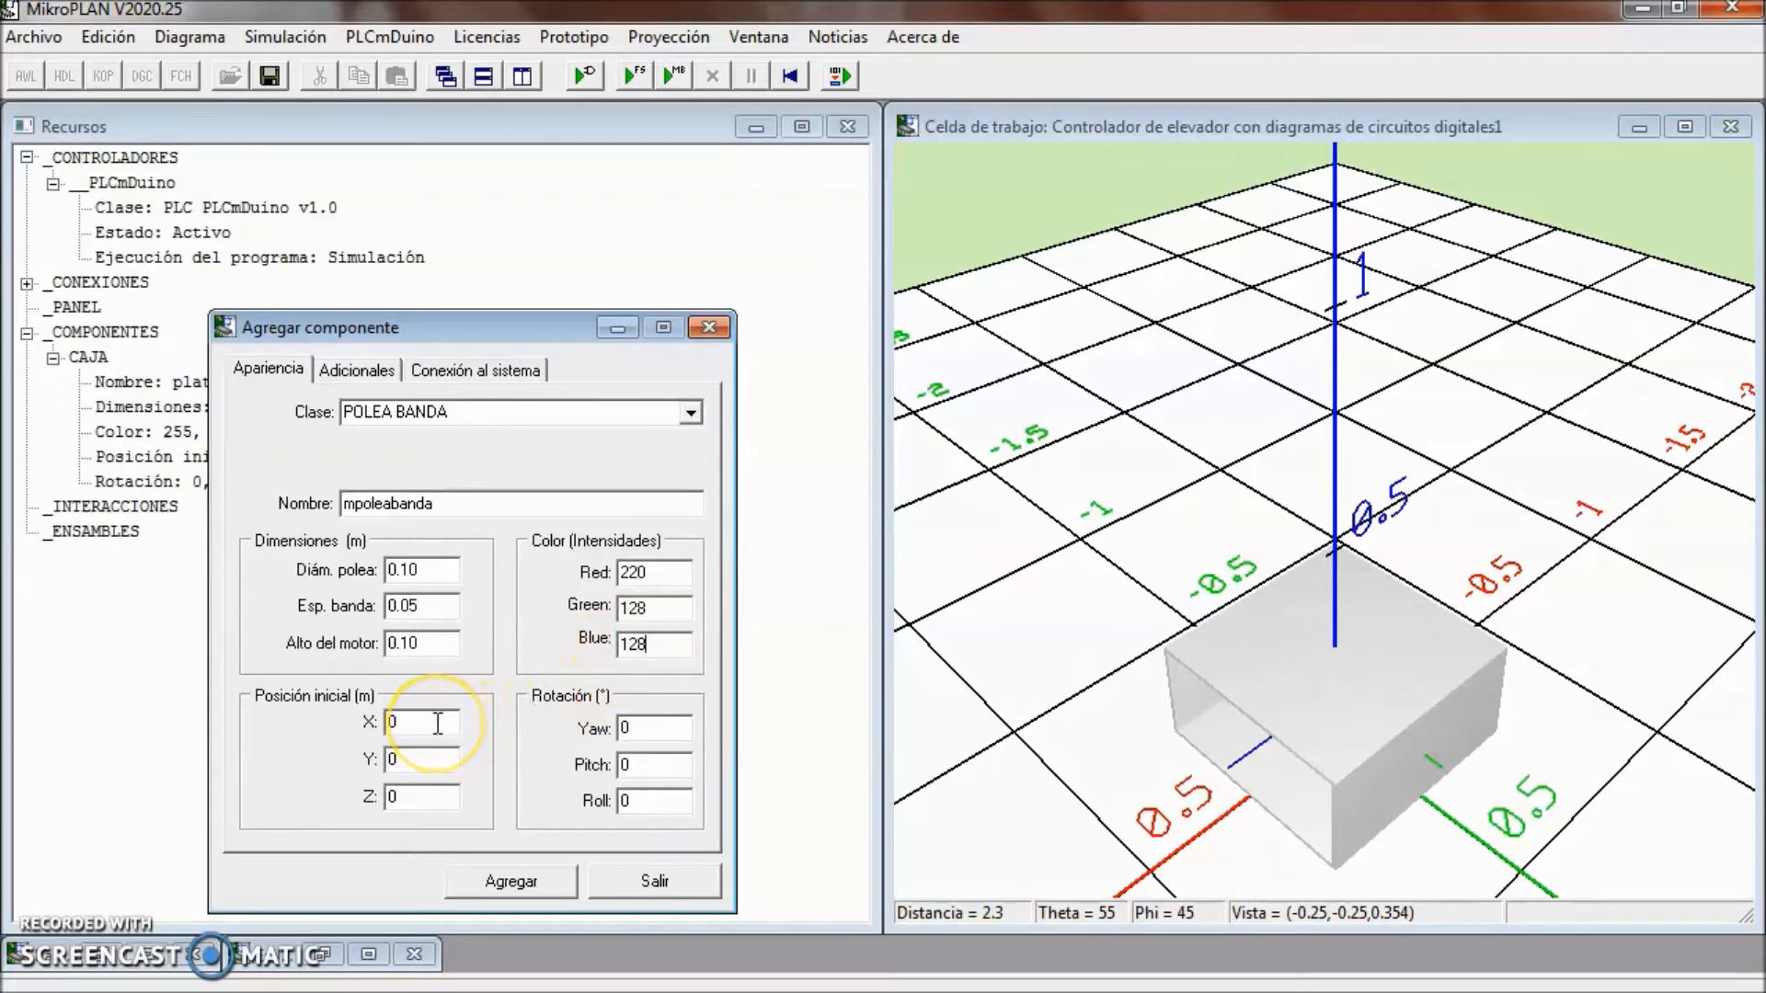
{"action": "left_click", "coordinate": [437, 724]}
{"action": "left_click", "coordinate": [424, 760]}
{"action": "double_click", "coordinate": [409, 803]}
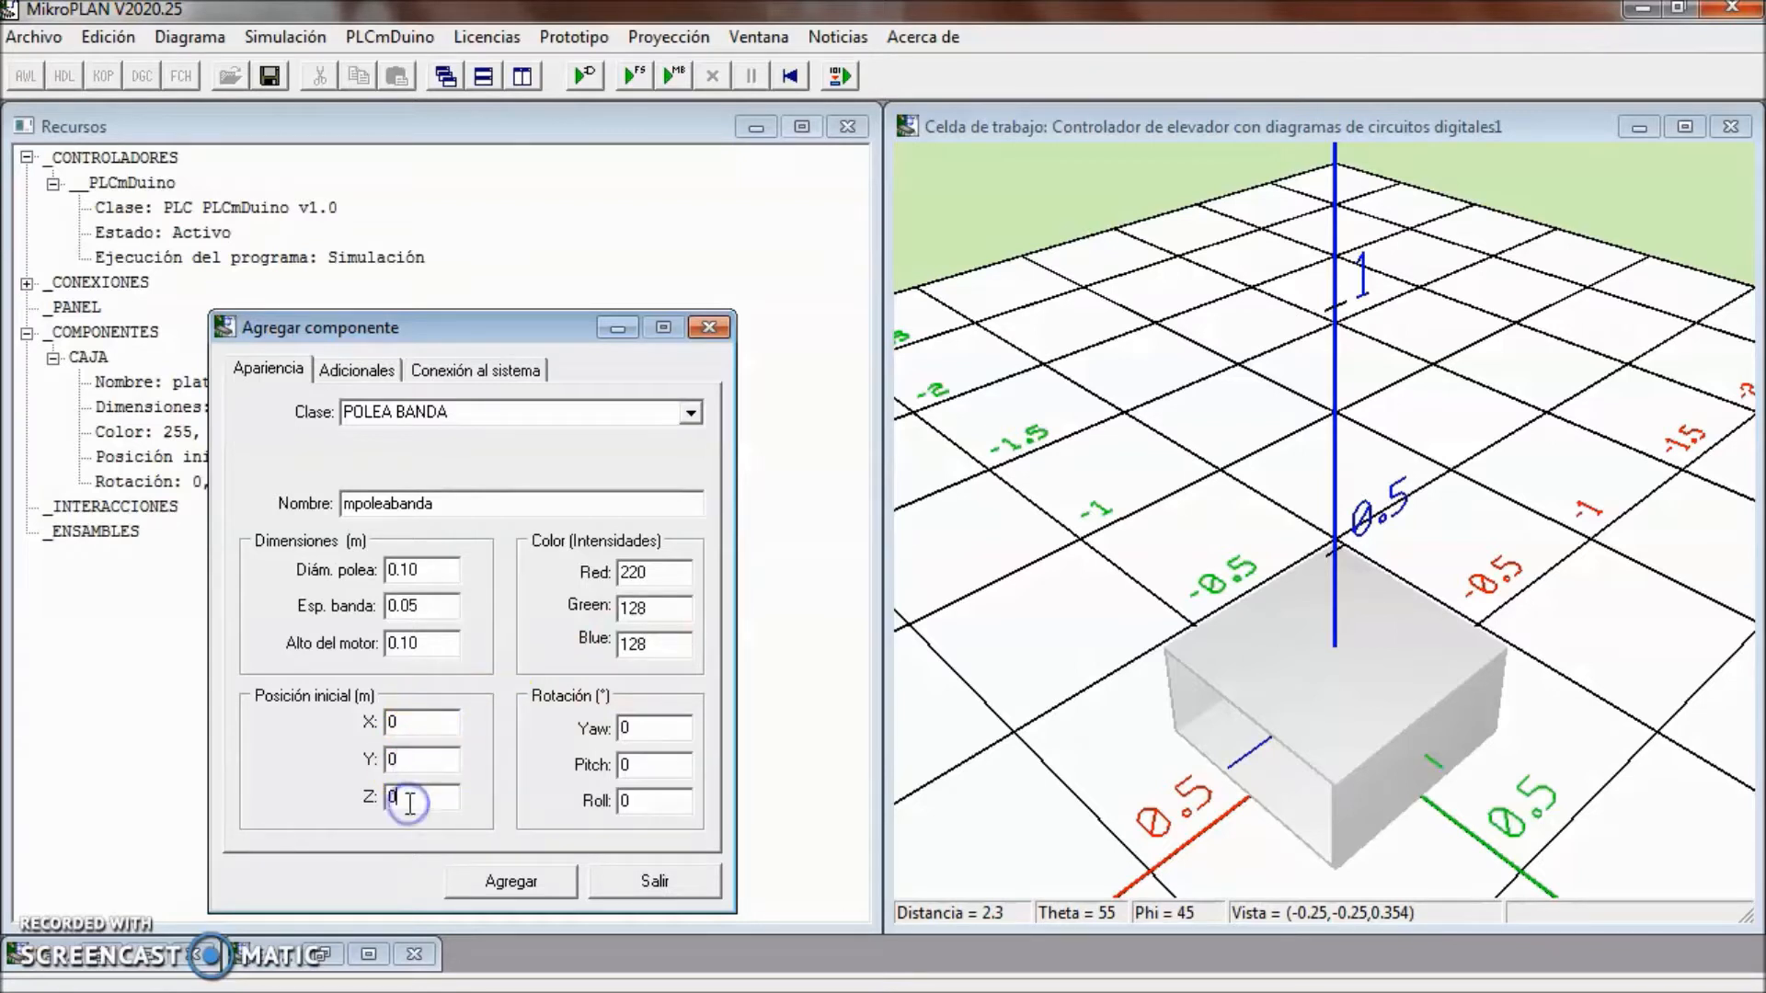
{"action": "type", "text": "1.04"}
{"action": "left_click", "coordinate": [633, 732]}
- In the additional properties of mpoleabanda, set the motor type to 4 and the speed to 180 °/s
{"action": "left_click", "coordinate": [359, 372]}
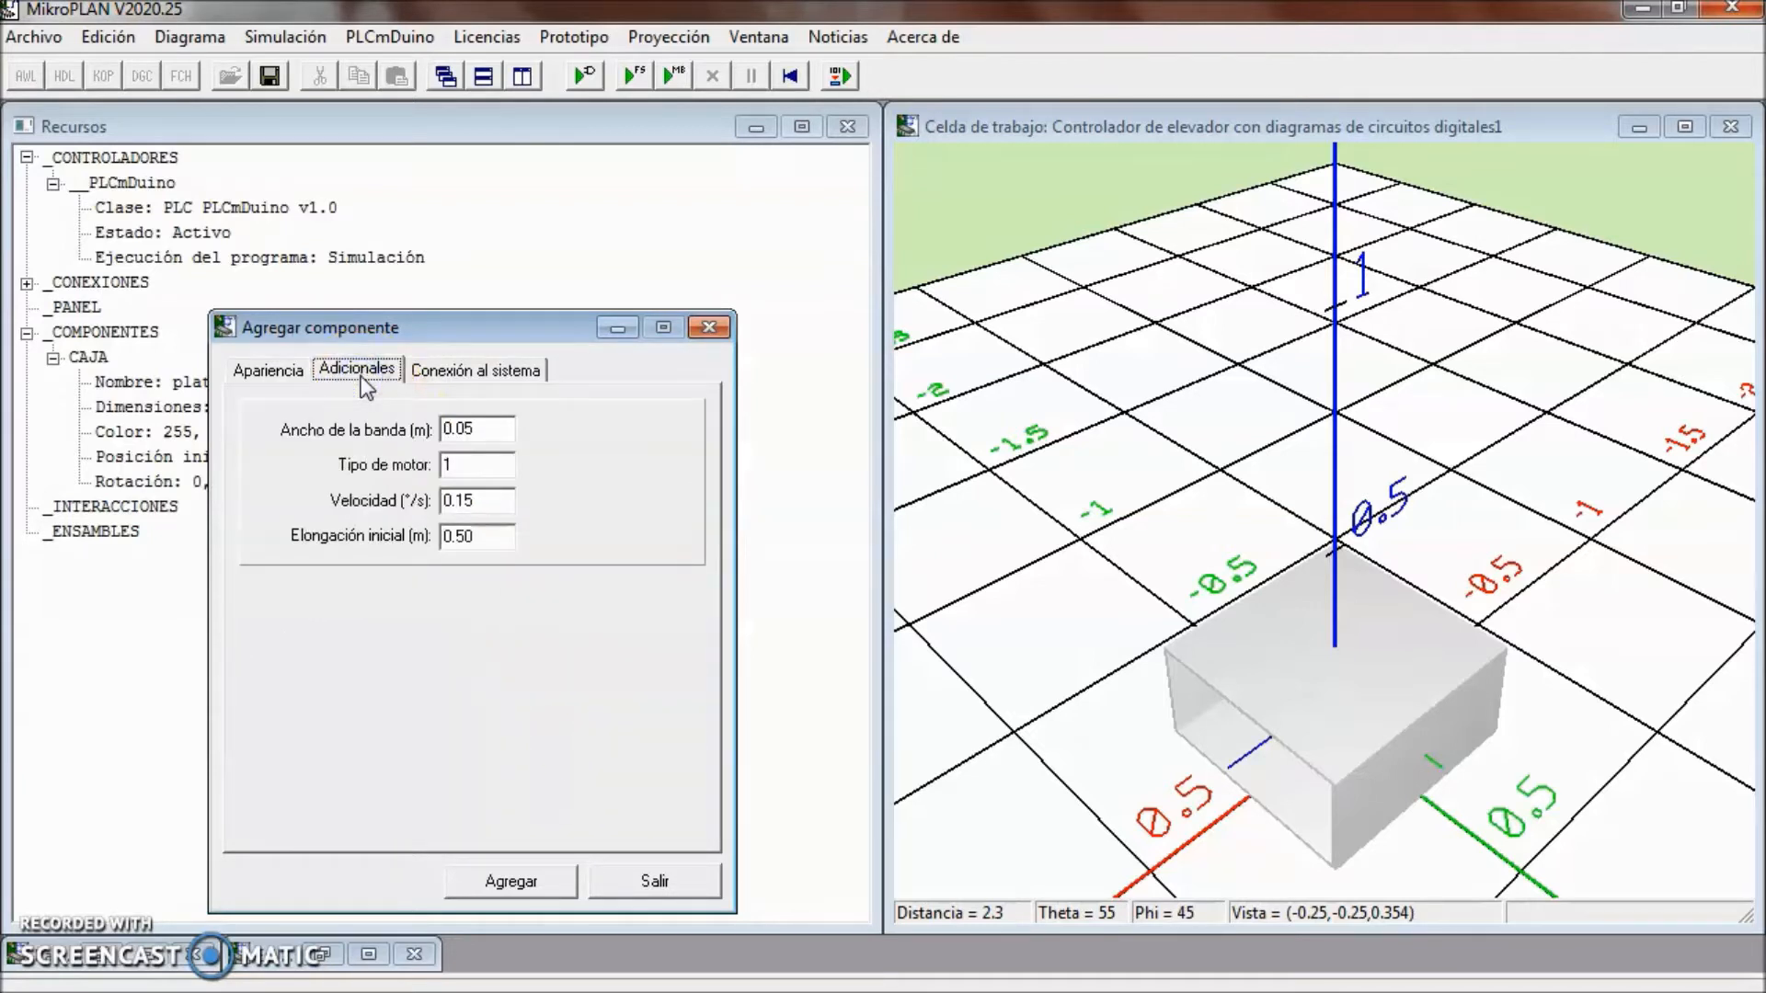
{"action": "left_click", "coordinate": [487, 426]}
{"action": "left_click", "coordinate": [472, 466]}
{"action": "key", "text": "BackSpace"}
{"action": "type", "text": "4"}
{"action": "left_click", "coordinate": [479, 503]}
{"action": "key", "text": "BackSpace"}
{"action": "key", "text": "BackSpace"}
{"action": "key", "text": "BackSpace"}
{"action": "key", "text": "BackSpace"}
{"action": "type", "text": "180"}
- Set the initial elongation of mpoleabanda to 0.80 m and add the component to the work cell
{"action": "left_click", "coordinate": [480, 538]}
{"action": "key", "text": "BackSpace"}
{"action": "key", "text": "BackSpace"}
{"action": "type", "text": "80"}
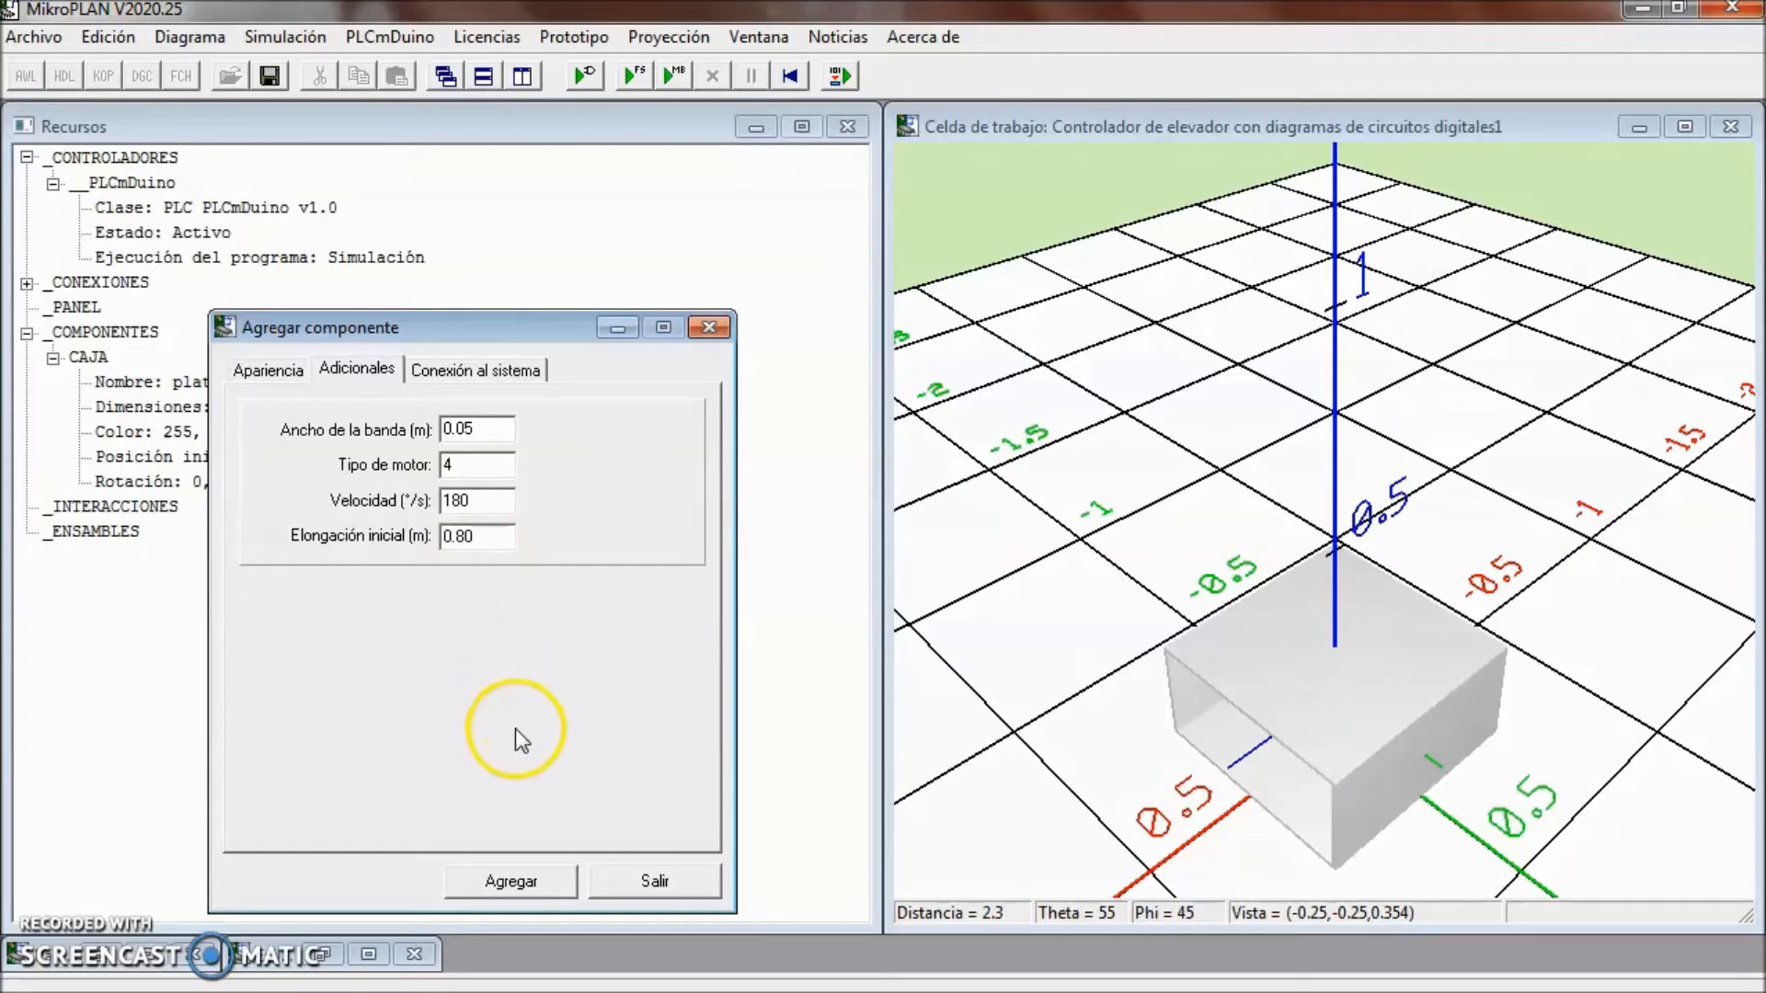
{"action": "left_click", "coordinate": [521, 871]}
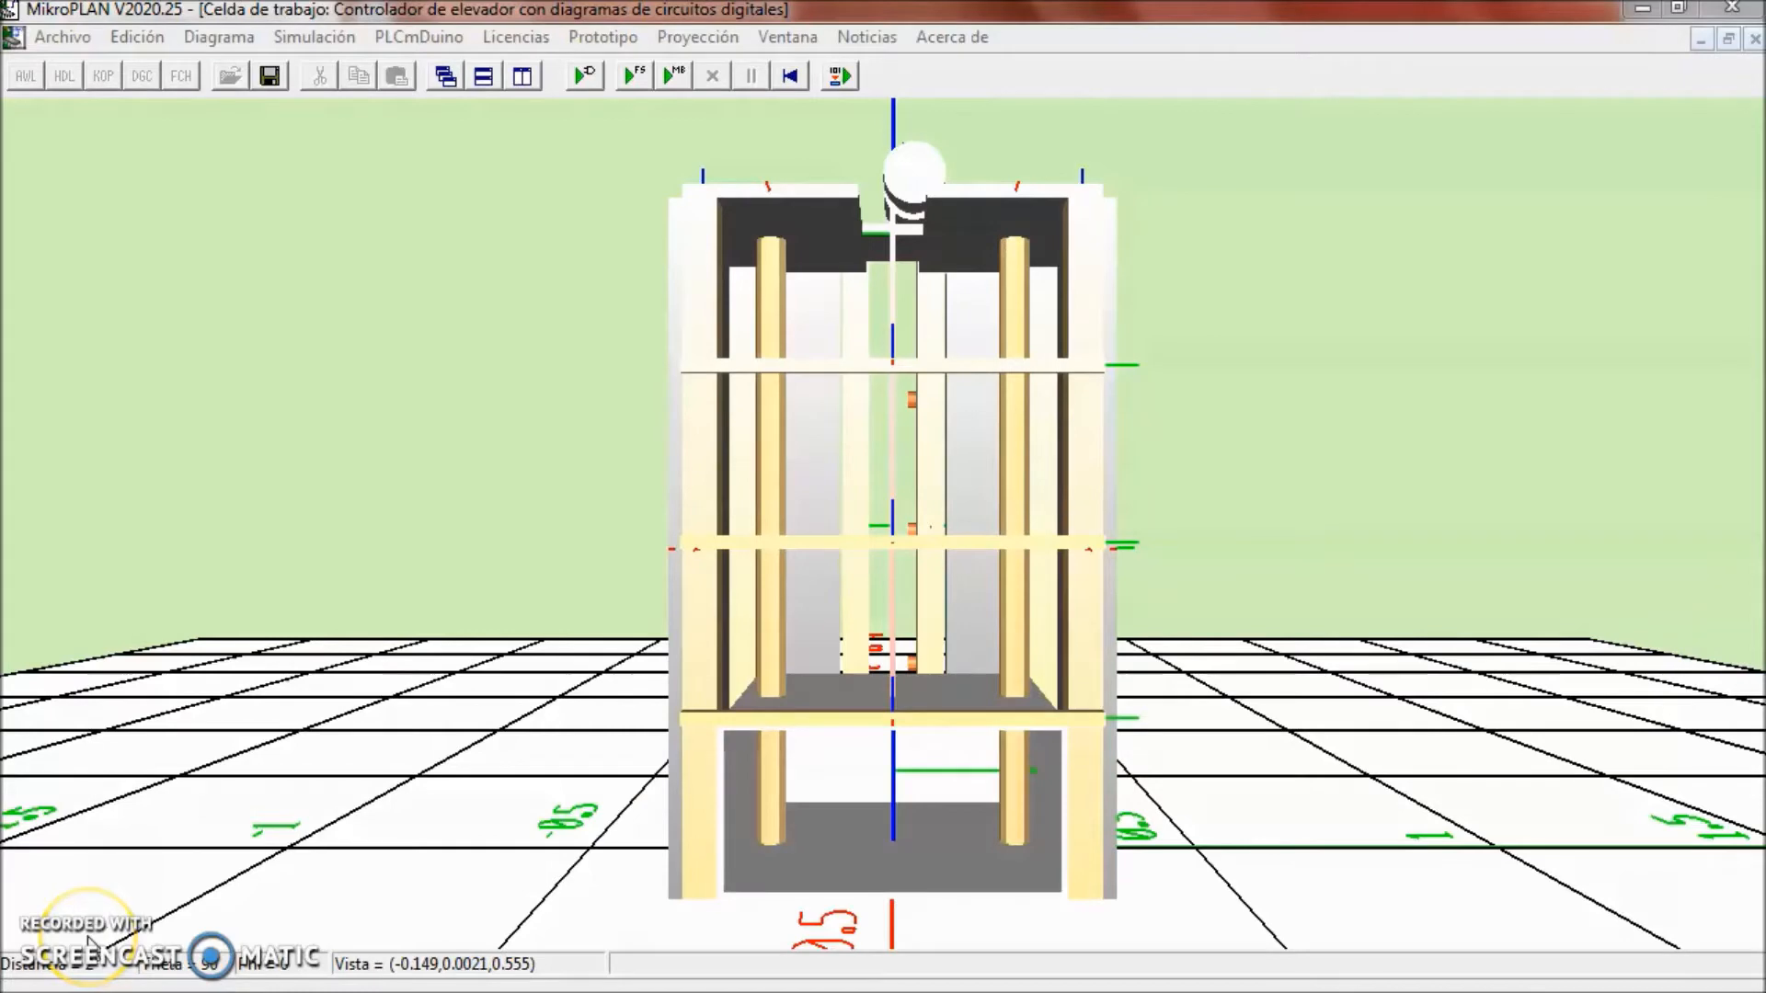
- Orbit around the elevator prototype to examine its side walls and the guide columns at the rear
{"action": "left_click", "coordinate": [244, 820]}
{"action": "key", "text": "Right"}
{"action": "key", "text": "Right"}
{"action": "key", "text": "Right"}
{"action": "key", "text": "Right"}
{"action": "key", "text": "Right"}
{"action": "key", "text": "Right"}
{"action": "key", "text": "Right"}
{"action": "key", "text": "Right"}
{"action": "key", "text": "Right"}
{"action": "key", "text": "Right"}
{"action": "key", "text": "Right"}
{"action": "key", "text": "Right"}
{"action": "key", "text": "Right"}
{"action": "key", "text": "Right"}
{"action": "key", "text": "Right"}
{"action": "key", "text": "Right"}
{"action": "key", "text": "Right"}
{"action": "key", "text": "Right"}
{"action": "key", "text": "Right"}
{"action": "key", "text": "Right"}
{"action": "key", "text": "Right"}
{"action": "key", "text": "Right"}
{"action": "key", "text": "Right"}
{"action": "key", "text": "Right"}
{"action": "key", "text": "Right"}
{"action": "key", "text": "Right"}
{"action": "key", "text": "Right"}
{"action": "key", "text": "Right"}
{"action": "key", "text": "Right"}
{"action": "key", "text": "Right"}
{"action": "key", "text": "Right"}
{"action": "key", "text": "Right"}
{"action": "key", "text": "Right"}
{"action": "key", "text": "Right"}
{"action": "key", "text": "Right"}
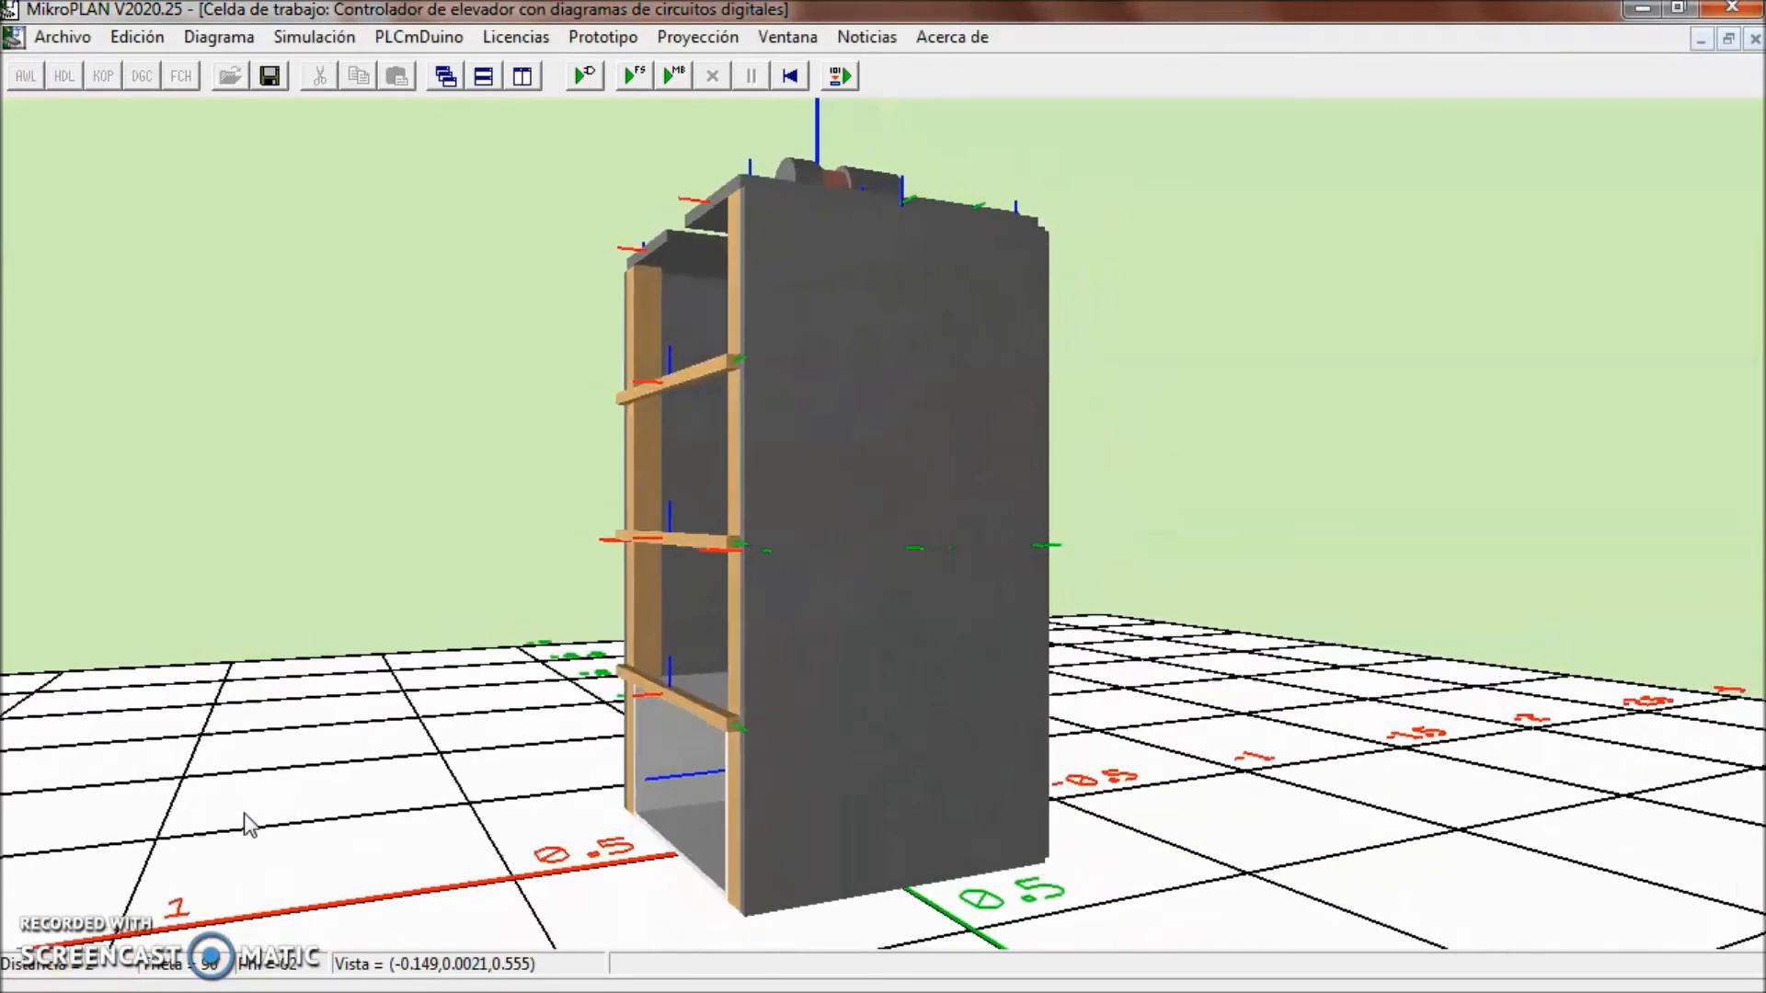
{"action": "key", "text": "Right"}
{"action": "key", "text": "Right"}
{"action": "key", "text": "Right"}
{"action": "key", "text": "Right"}
{"action": "key", "text": "Right"}
{"action": "key", "text": "Right"}
{"action": "key", "text": "Right"}
{"action": "key", "text": "Right"}
{"action": "key", "text": "Right"}
{"action": "key", "text": "Right"}
{"action": "key", "text": "Right"}
{"action": "key", "text": "Right"}
{"action": "key", "text": "Right"}
{"action": "key", "text": "Right"}
{"action": "key", "text": "Right"}
{"action": "key", "text": "Right"}
{"action": "key", "text": "Right"}
{"action": "key", "text": "Right"}
{"action": "key", "text": "Right"}
{"action": "key", "text": "Right"}
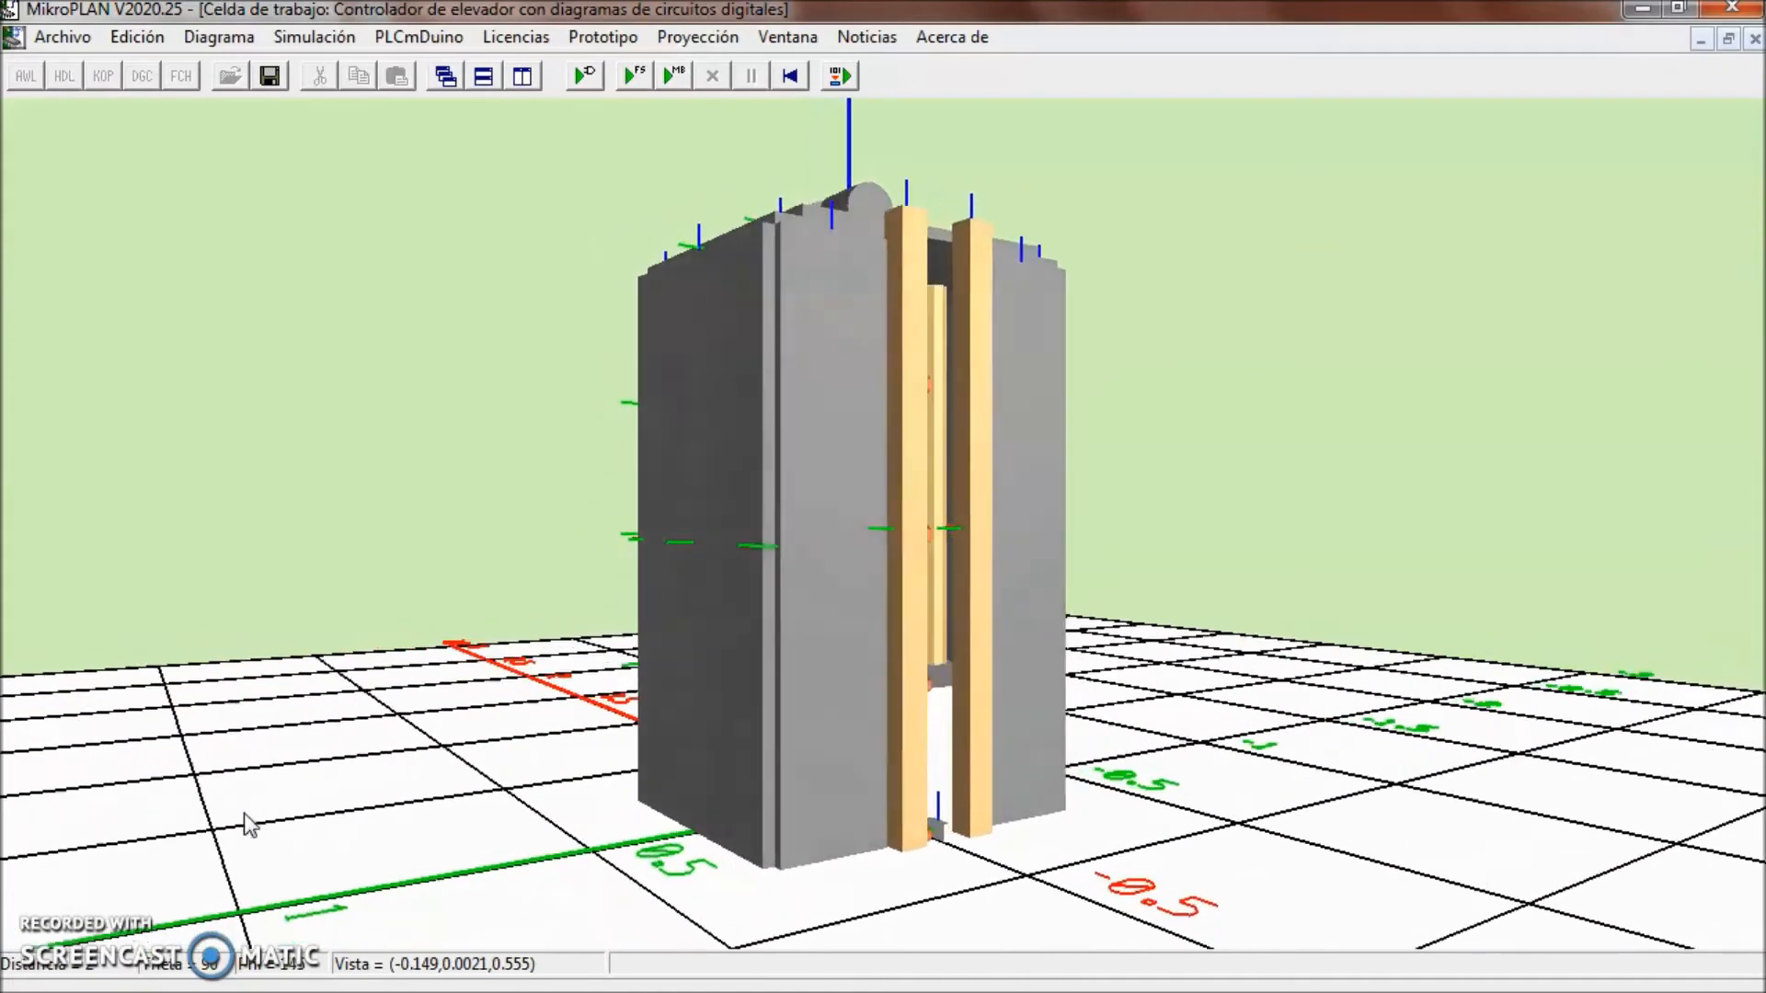
{"action": "key", "text": "Right"}
{"action": "key", "text": "Right"}
{"action": "key", "text": "Right"}
{"action": "key", "text": "Right"}
{"action": "key", "text": "Right"}
{"action": "key", "text": "Right"}
{"action": "key", "text": "Right"}
{"action": "key", "text": "Right"}
{"action": "key", "text": "Right"}
{"action": "key", "text": "Right"}
{"action": "key", "text": "Right"}
{"action": "key", "text": "Right"}
{"action": "key", "text": "Right"}
{"action": "key", "text": "Right"}
{"action": "key", "text": "Right"}
{"action": "key", "text": "Right"}
{"action": "key", "text": "Right"}
{"action": "key", "text": "Right"}
{"action": "key", "text": "Right"}
{"action": "key", "text": "Right"}
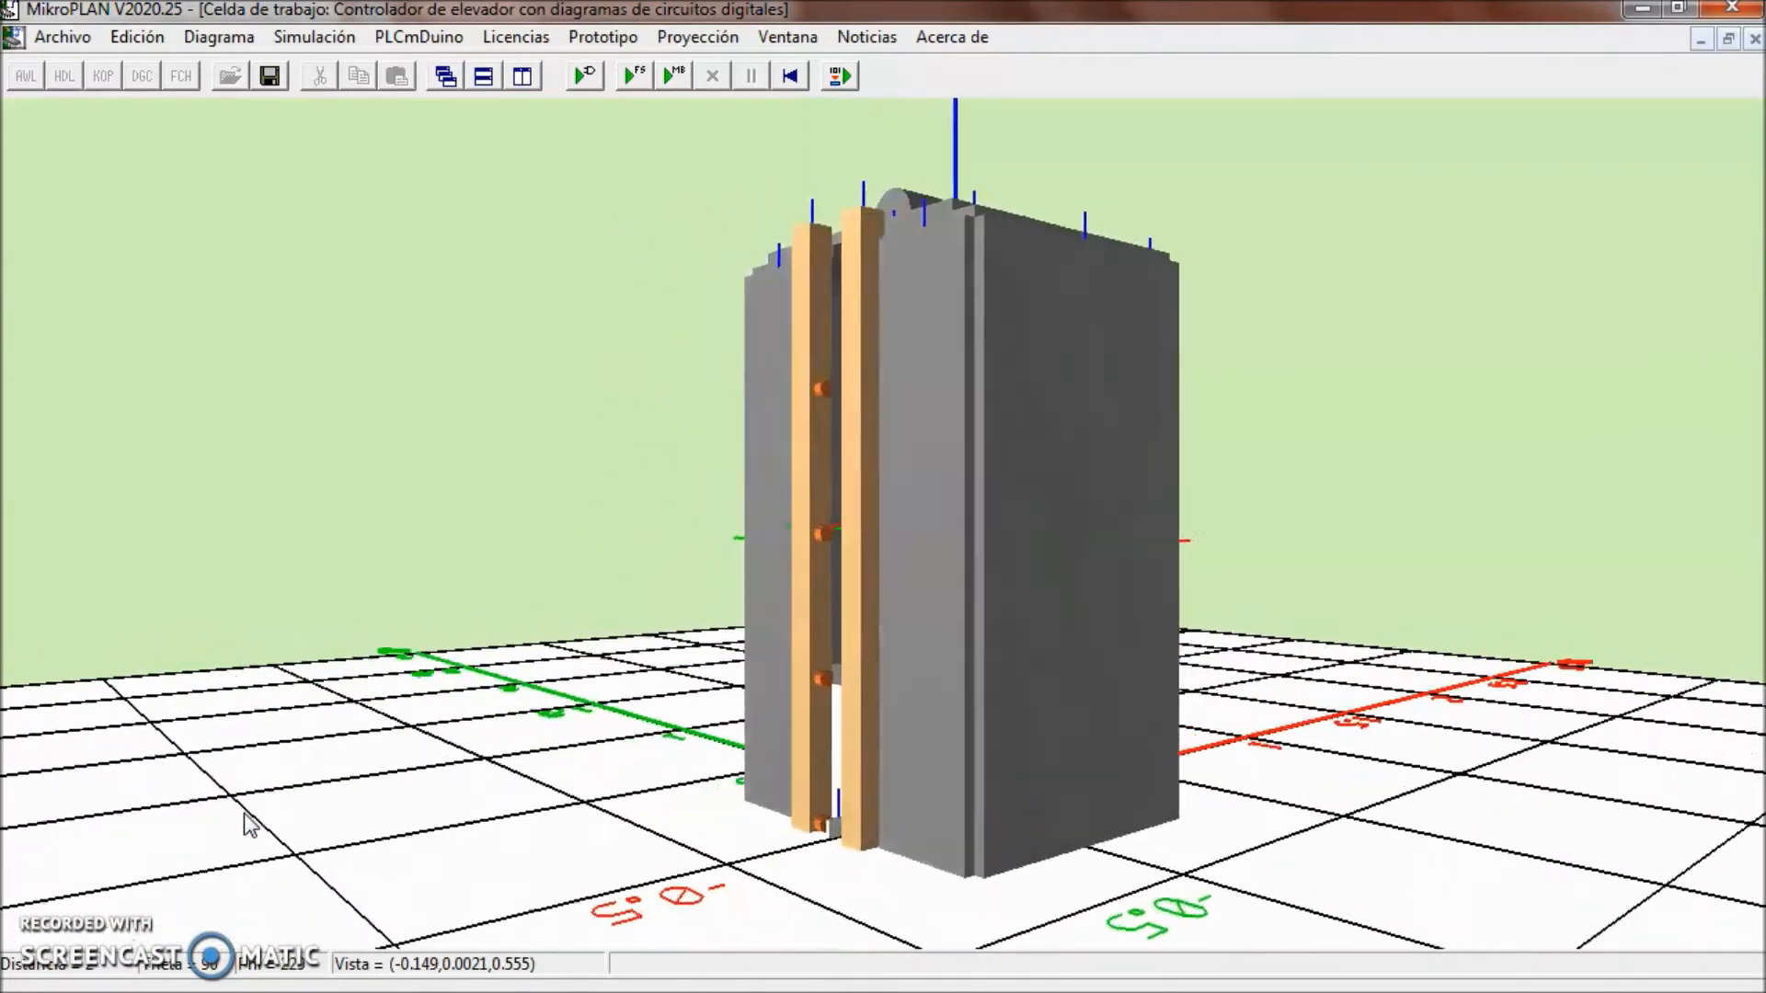
- Examine the elevator's roof, pulley and belt from above, circling from the rear corner round to the front
{"action": "key", "text": "Up"}
{"action": "key", "text": "Up"}
{"action": "key", "text": "Up"}
{"action": "key", "text": "Up"}
{"action": "key", "text": "Up"}
{"action": "key", "text": "Up"}
{"action": "key", "text": "Up"}
{"action": "key", "text": "Up"}
{"action": "key", "text": "Up"}
{"action": "key", "text": "Up"}
{"action": "key", "text": "Up"}
{"action": "key", "text": "Up"}
{"action": "key", "text": "Up"}
{"action": "key", "text": "Up"}
{"action": "key", "text": "Up"}
{"action": "key", "text": "Up"}
{"action": "key", "text": "Up"}
{"action": "key", "text": "Up"}
{"action": "key", "text": "Up"}
{"action": "key", "text": "Up"}
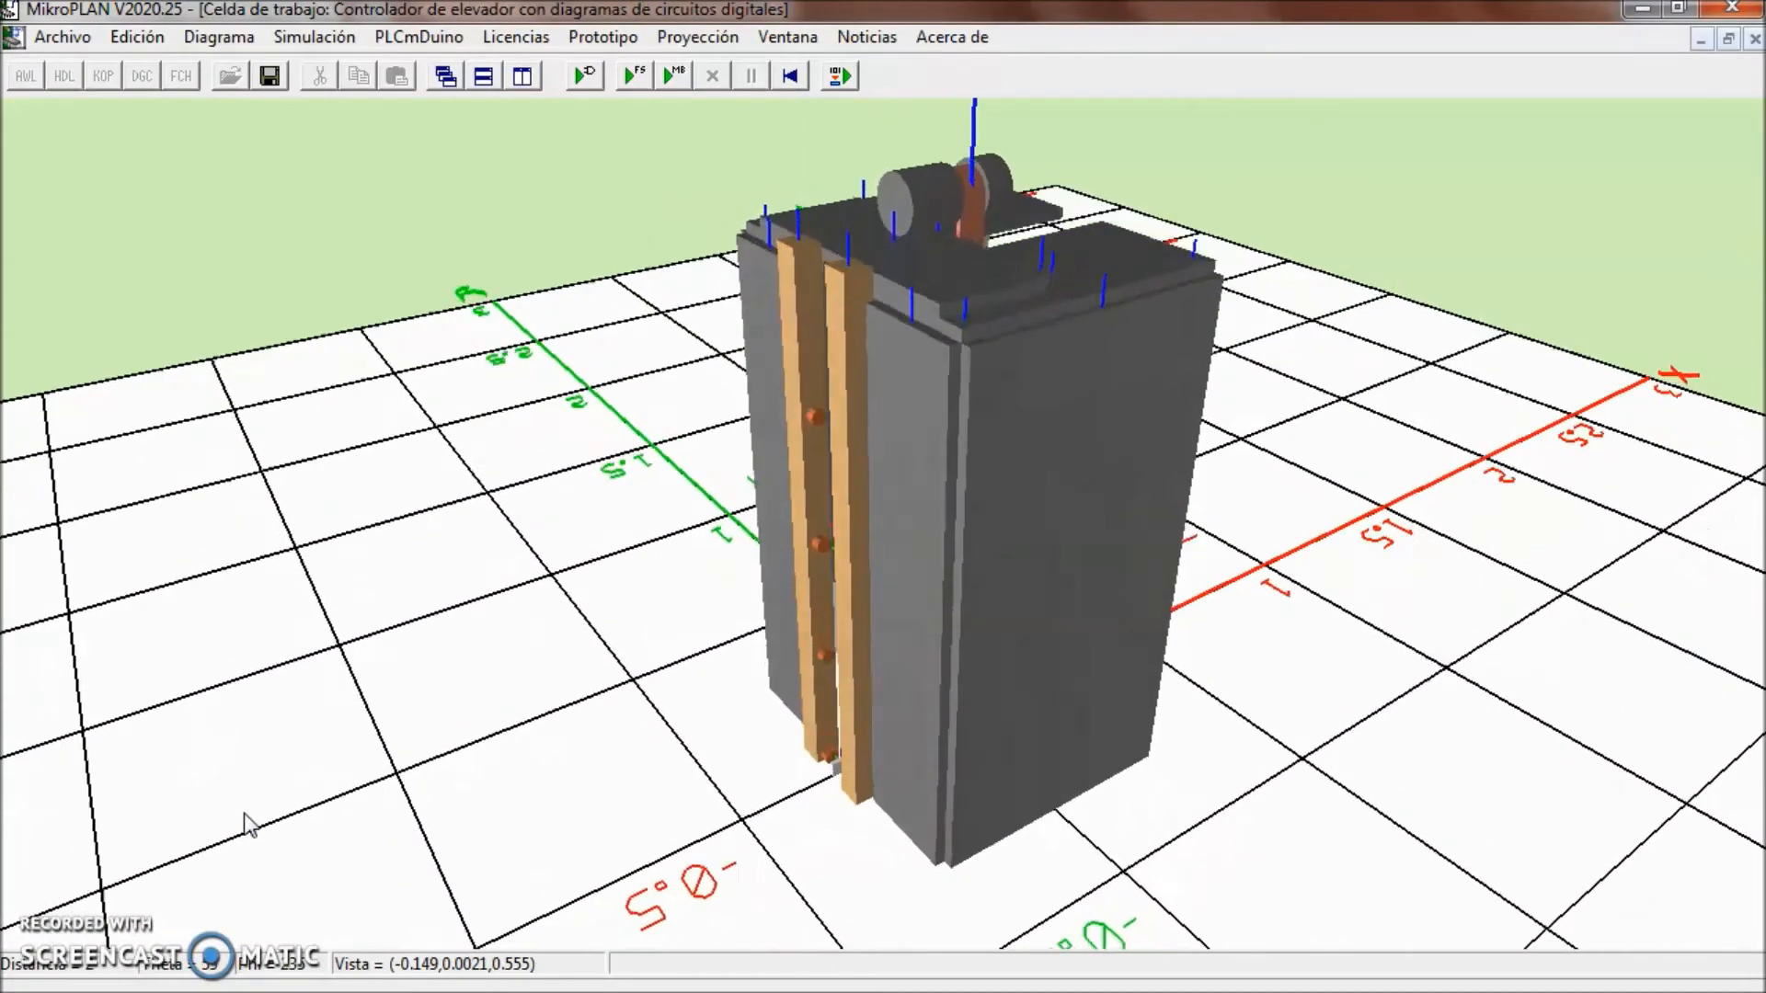
{"action": "key", "text": "Right"}
{"action": "key", "text": "Right"}
{"action": "key", "text": "Right"}
{"action": "key", "text": "Right"}
{"action": "key", "text": "Right"}
{"action": "key", "text": "Right"}
{"action": "key", "text": "Right"}
{"action": "key", "text": "Right"}
{"action": "key", "text": "Right"}
{"action": "key", "text": "Right"}
{"action": "key", "text": "Right"}
{"action": "key", "text": "Right"}
{"action": "key", "text": "Right"}
{"action": "key", "text": "Right"}
{"action": "key", "text": "Right"}
{"action": "key", "text": "Right"}
{"action": "key", "text": "Right"}
{"action": "key", "text": "Right"}
{"action": "key", "text": "Right"}
{"action": "key", "text": "Right"}
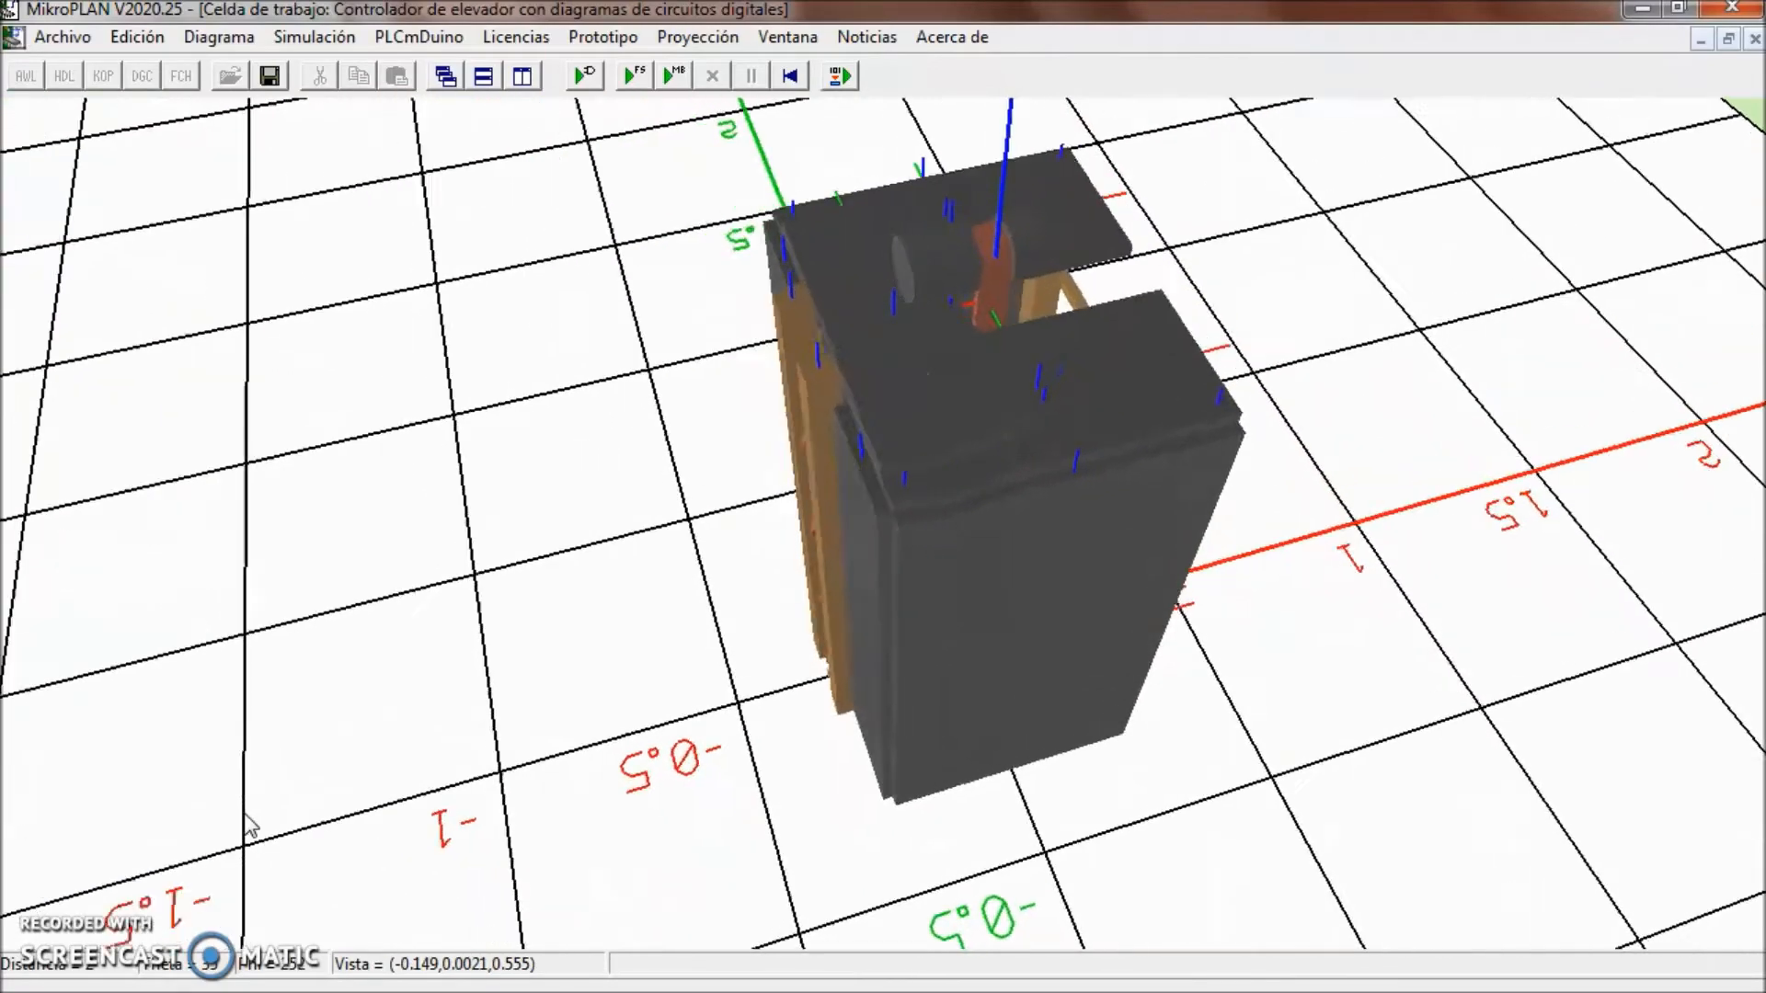
{"action": "key", "text": "Right"}
{"action": "key", "text": "Right"}
{"action": "key", "text": "Right"}
{"action": "key", "text": "Right"}
{"action": "key", "text": "Right"}
{"action": "key", "text": "Right"}
{"action": "key", "text": "Right"}
{"action": "key", "text": "Right"}
{"action": "key", "text": "Right"}
{"action": "key", "text": "Right"}
{"action": "key", "text": "Right"}
{"action": "key", "text": "Right"}
{"action": "key", "text": "Right"}
{"action": "key", "text": "Right"}
{"action": "key", "text": "Right"}
{"action": "key", "text": "Right"}
{"action": "key", "text": "Right"}
{"action": "key", "text": "Right"}
{"action": "key", "text": "Right"}
{"action": "key", "text": "Right"}
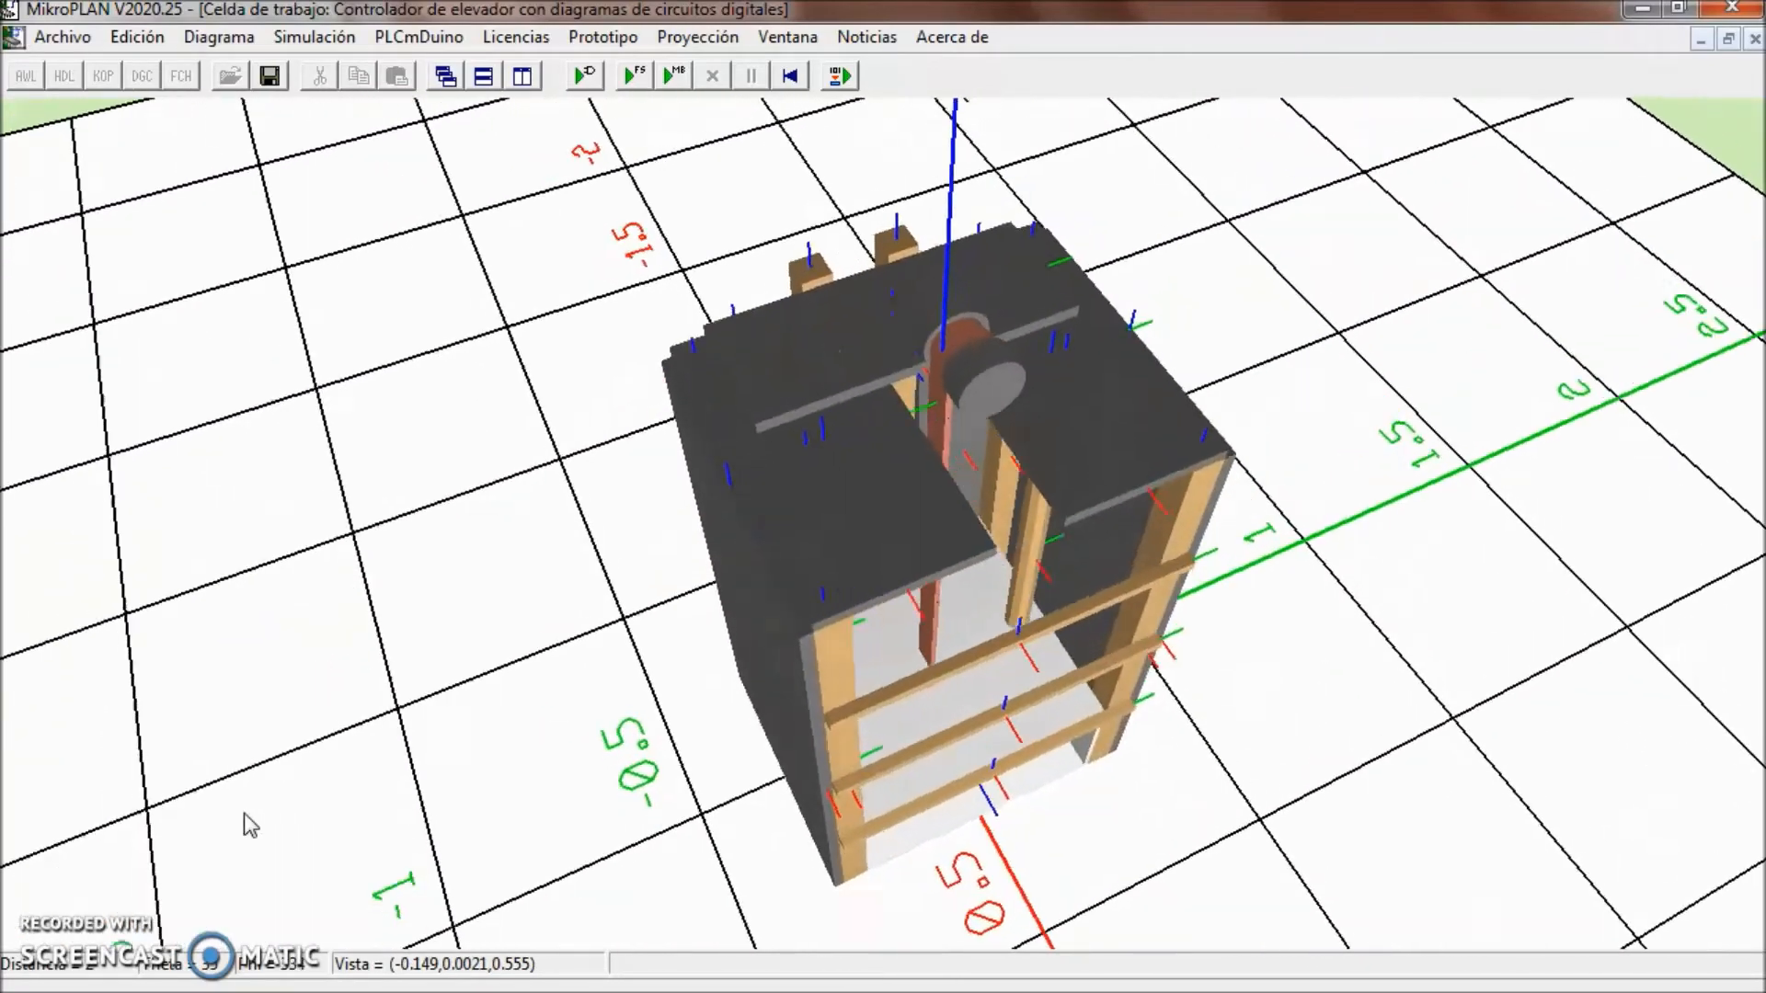
{"action": "key", "text": "Right"}
{"action": "key", "text": "Right"}
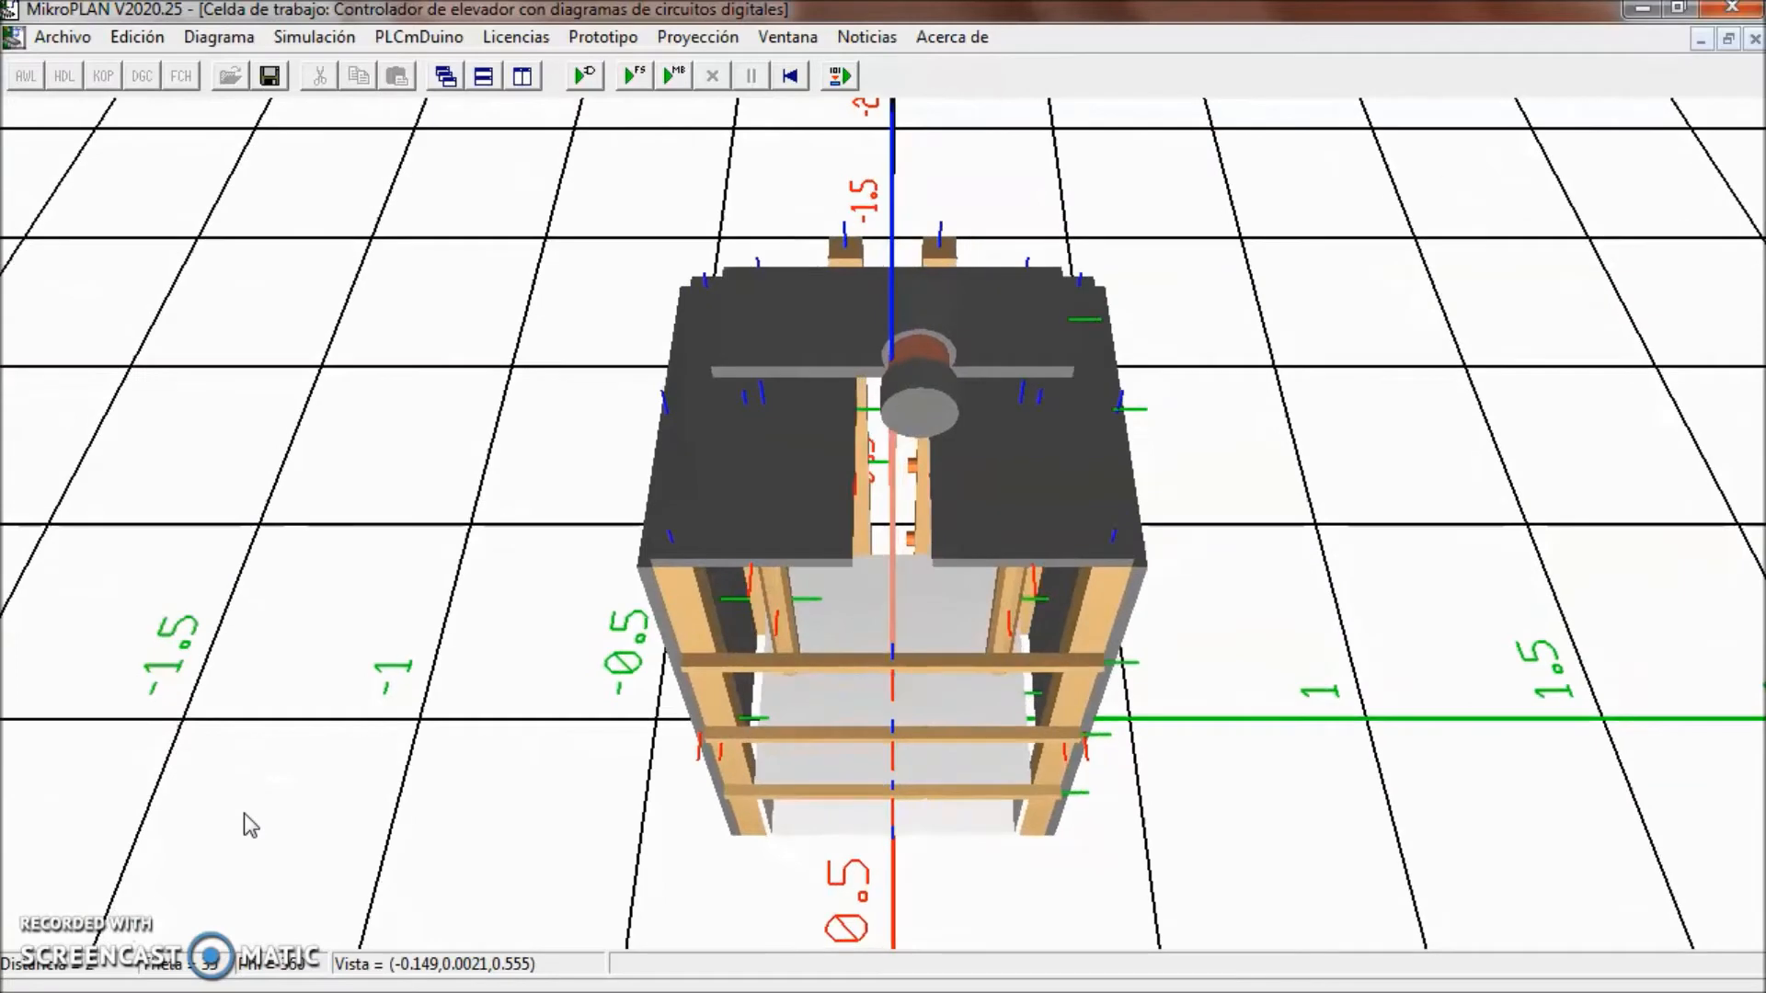
- Lower the viewpoint at the front to examine the belt and the floor crossbars inside the elevator shaft
{"action": "key", "text": "Up"}
{"action": "key", "text": "Up"}
{"action": "key", "text": "Up"}
{"action": "key", "text": "Up"}
{"action": "key", "text": "Up"}
{"action": "key", "text": "Up"}
{"action": "key", "text": "Up"}
{"action": "key", "text": "Up"}
{"action": "key", "text": "Up"}
{"action": "key", "text": "Up"}
{"action": "key", "text": "Up"}
{"action": "key", "text": "Up"}
{"action": "key", "text": "Up"}
{"action": "key", "text": "Up"}
{"action": "key", "text": "Up"}
{"action": "key", "text": "Up"}
{"action": "key", "text": "Up"}
{"action": "key", "text": "Up"}
{"action": "key", "text": "Up"}
{"action": "key", "text": "Up"}
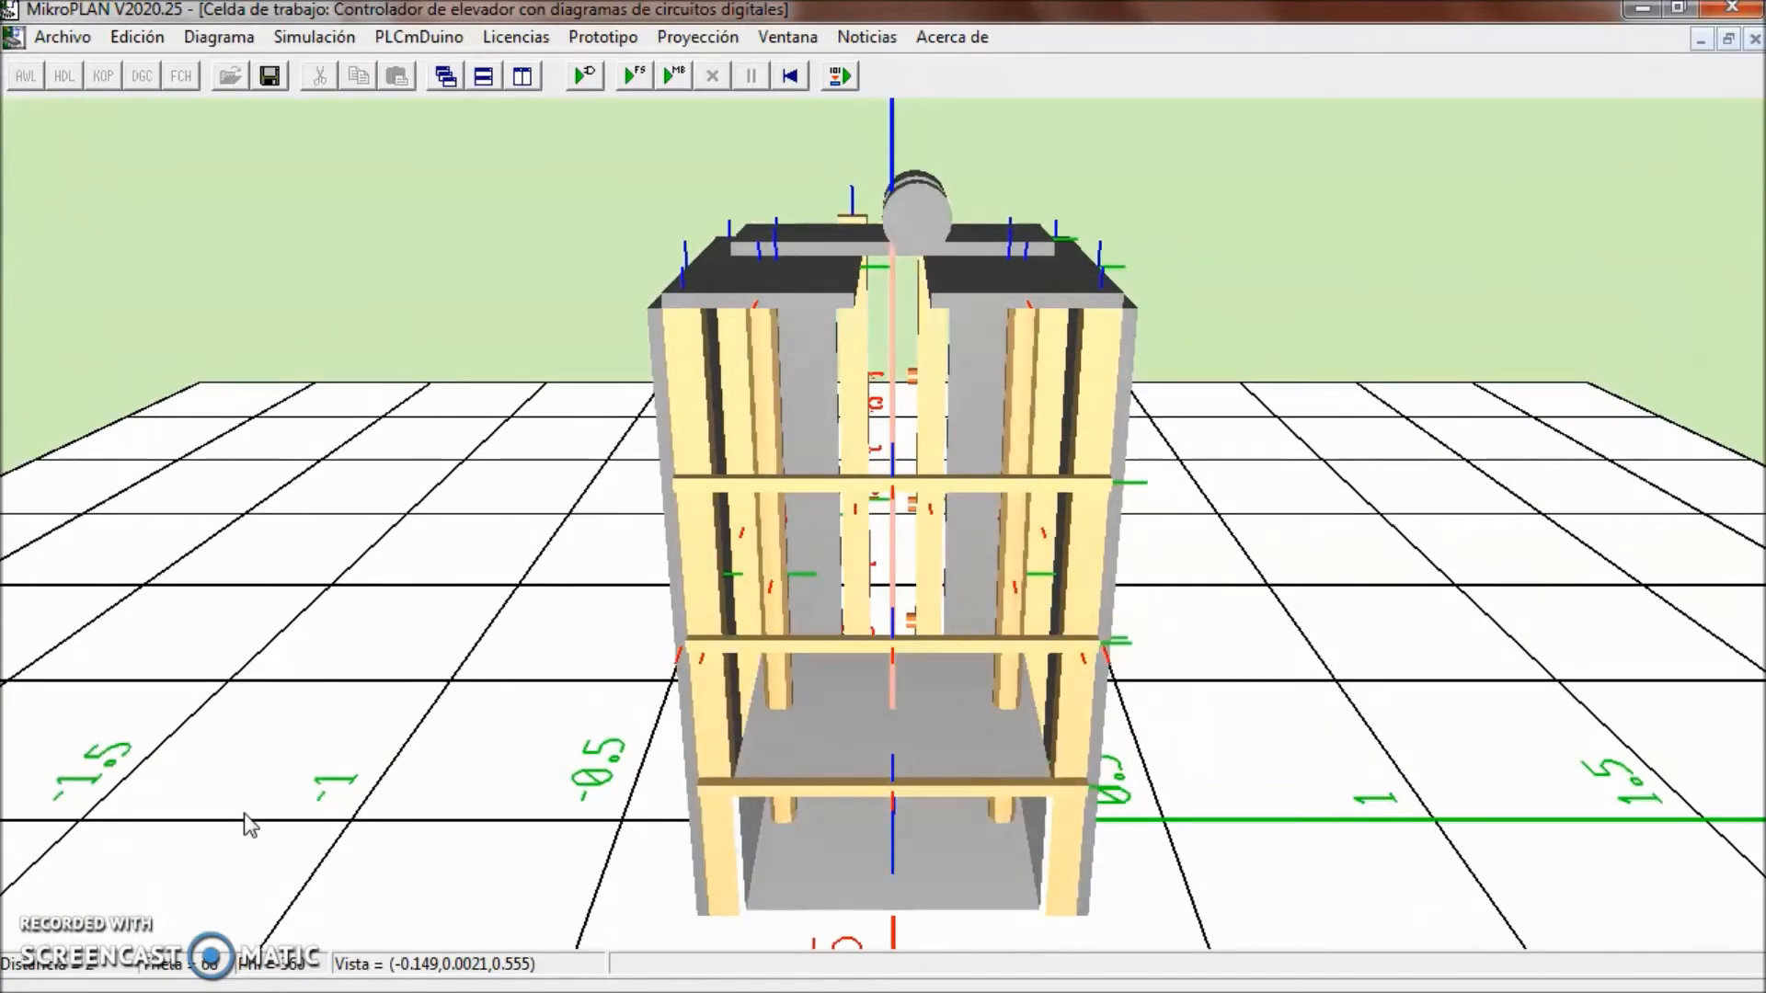
- Raise the viewpoint at the front to examine the elevator's roof, pulley and belt
{"action": "key", "text": "ctrl+Up"}
{"action": "key", "text": "ctrl+Up"}
{"action": "key", "text": "ctrl+Up"}
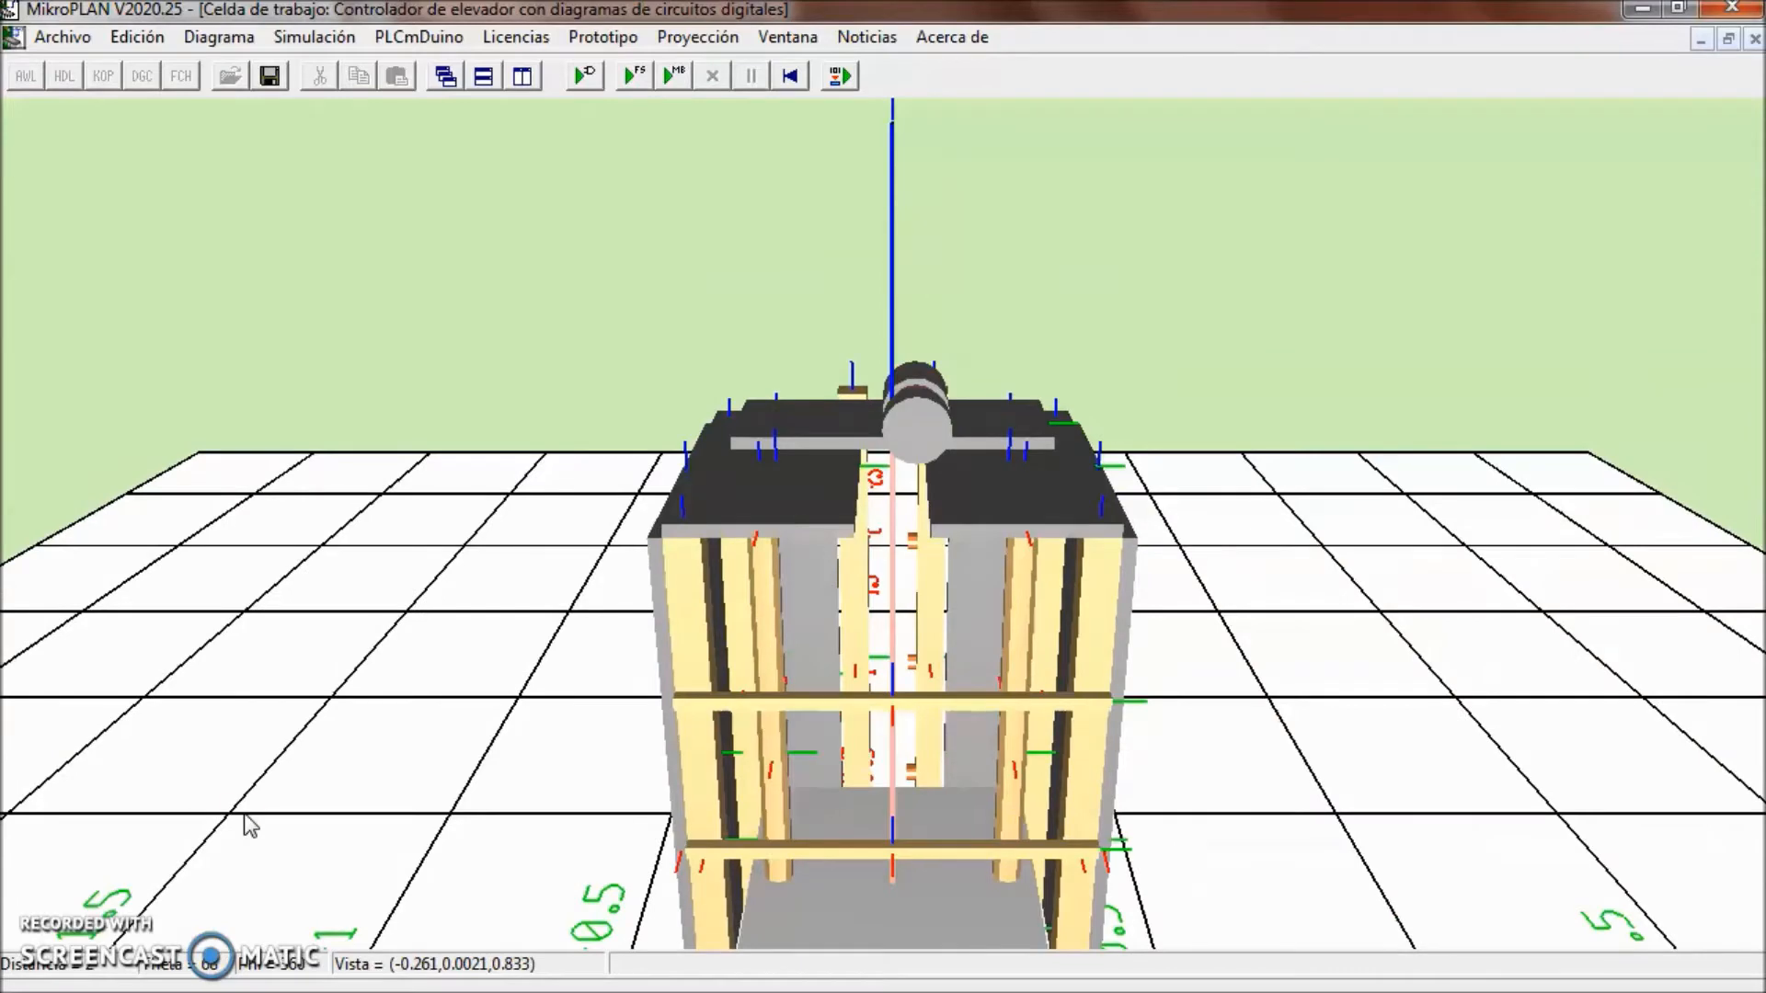
{"action": "scroll", "coordinate": [244, 808], "scroll_direction": "up", "scroll_amount": 4}
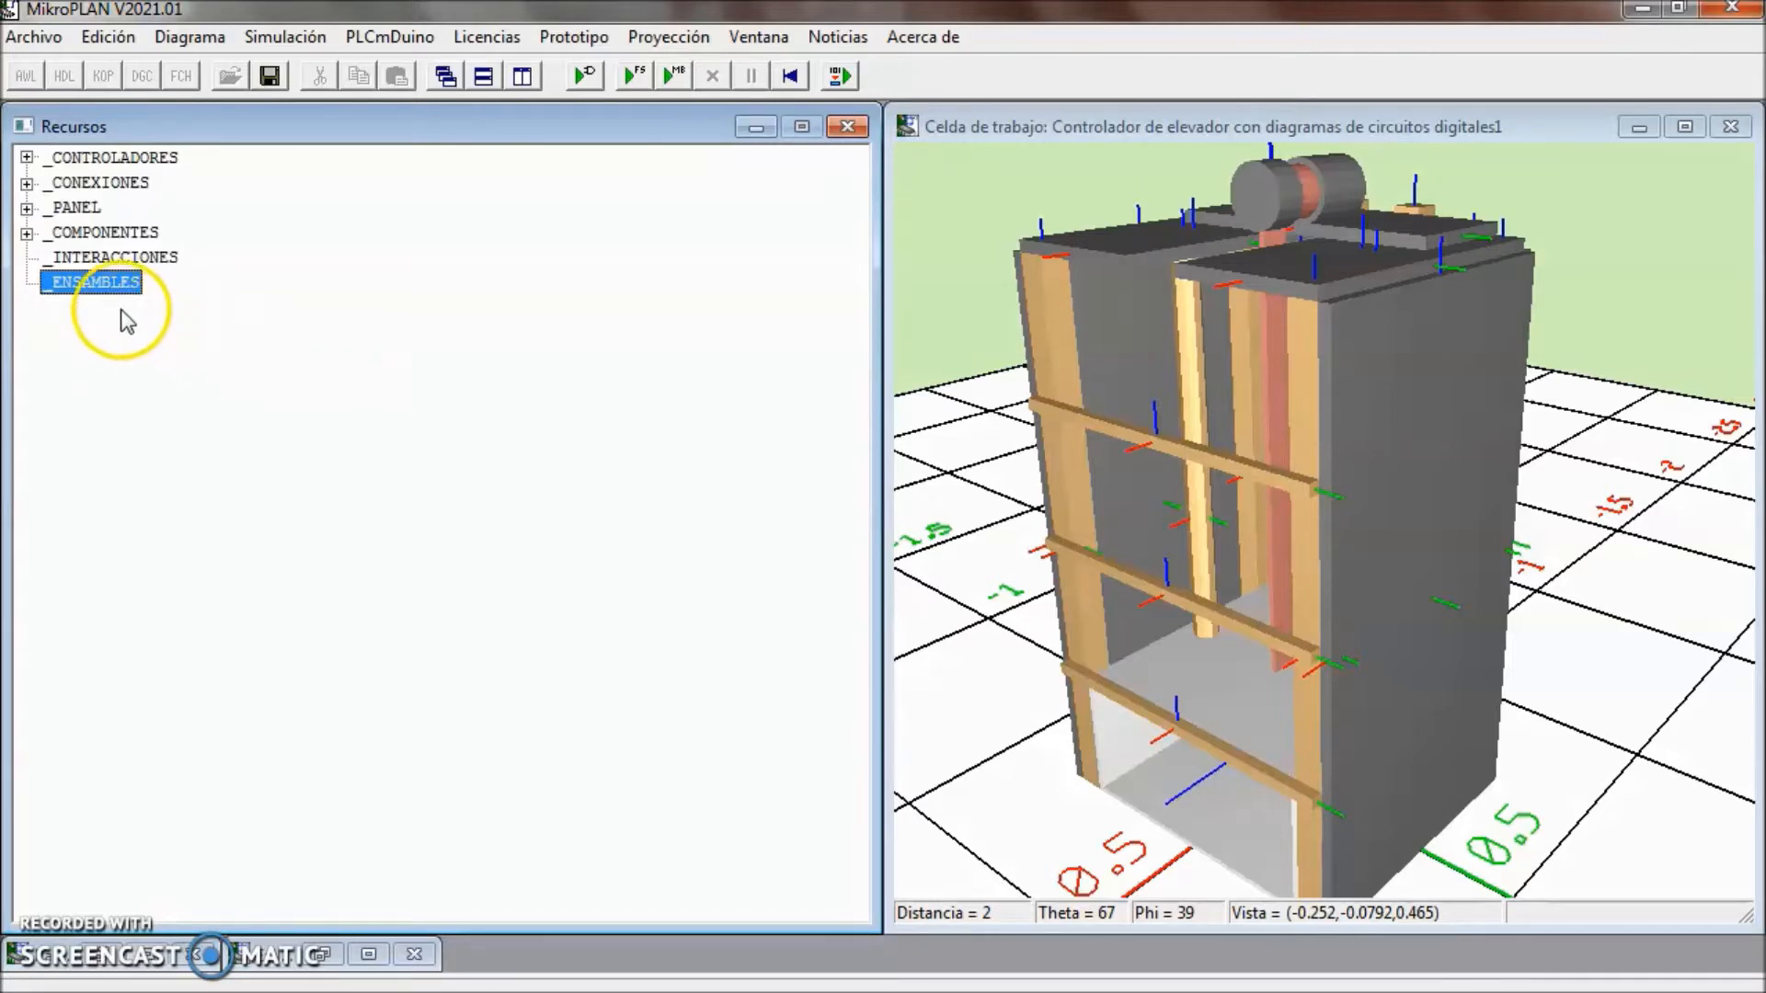
- Add an assembly fixing plataforma's Cuerpo as slave to mpoleabanda's Banda as master, using the coupling type Fijo a poliedro maestro
{"action": "double_click", "coordinate": [96, 283]}
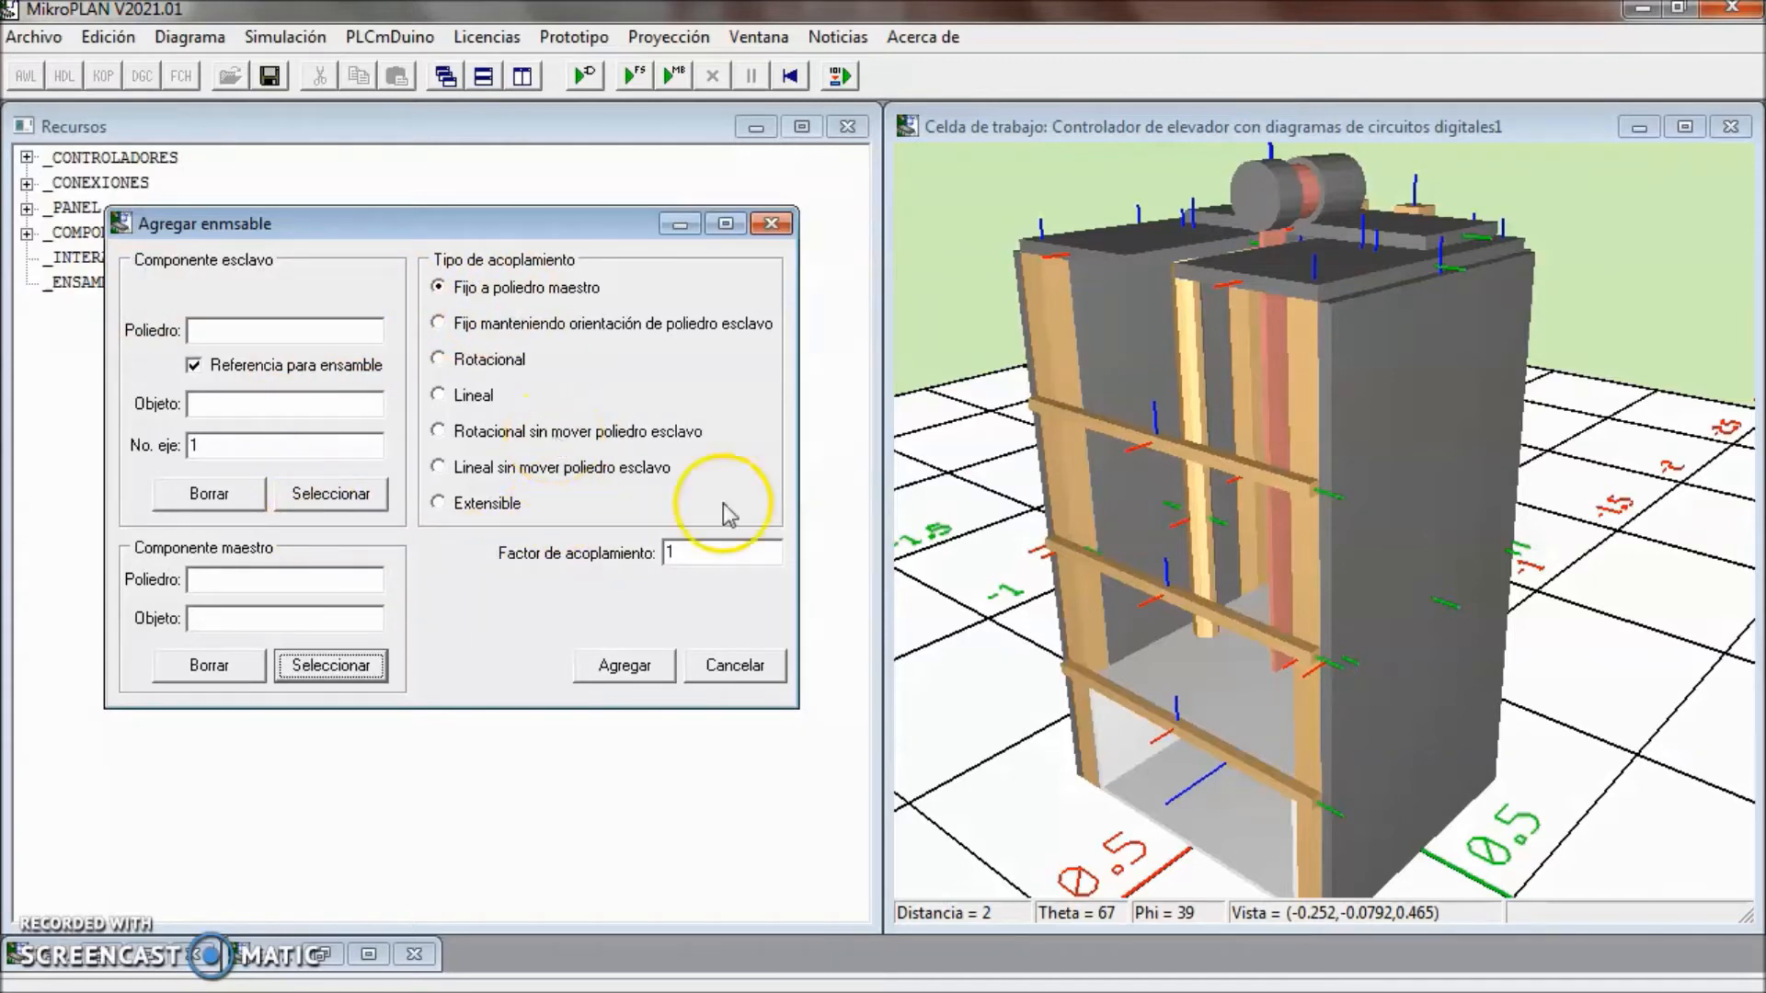
{"action": "left_click", "coordinate": [1137, 736]}
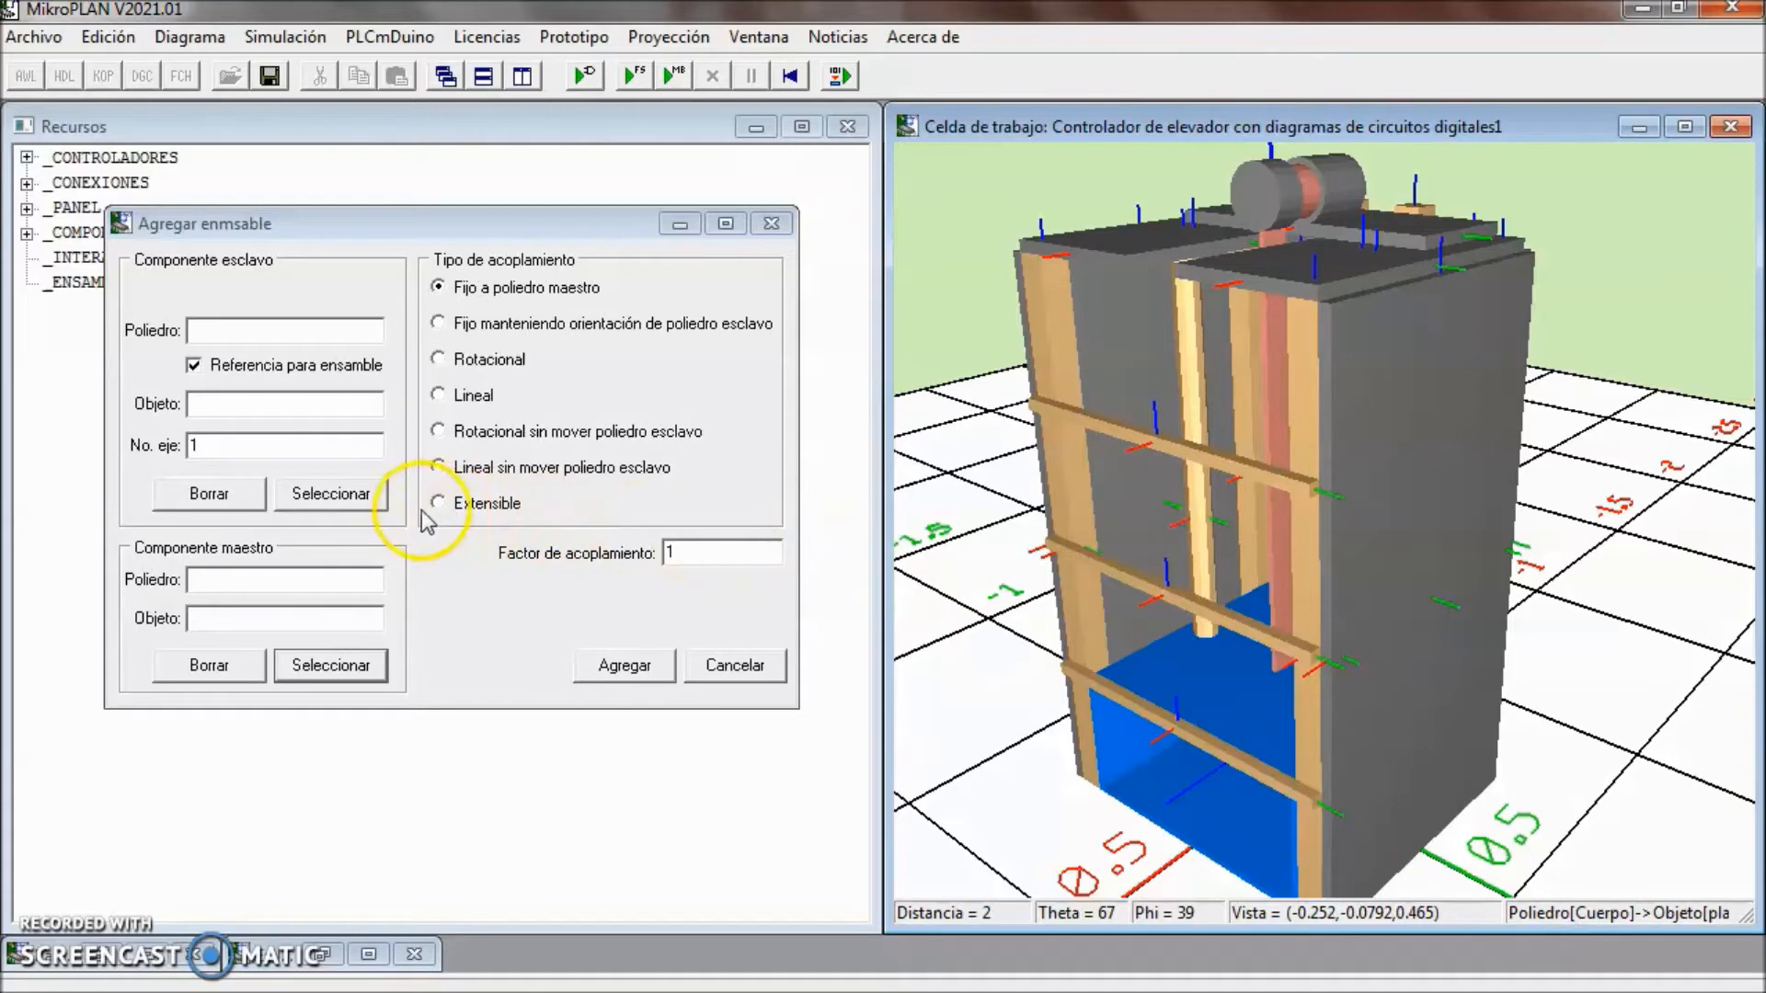
{"action": "left_click", "coordinate": [321, 495]}
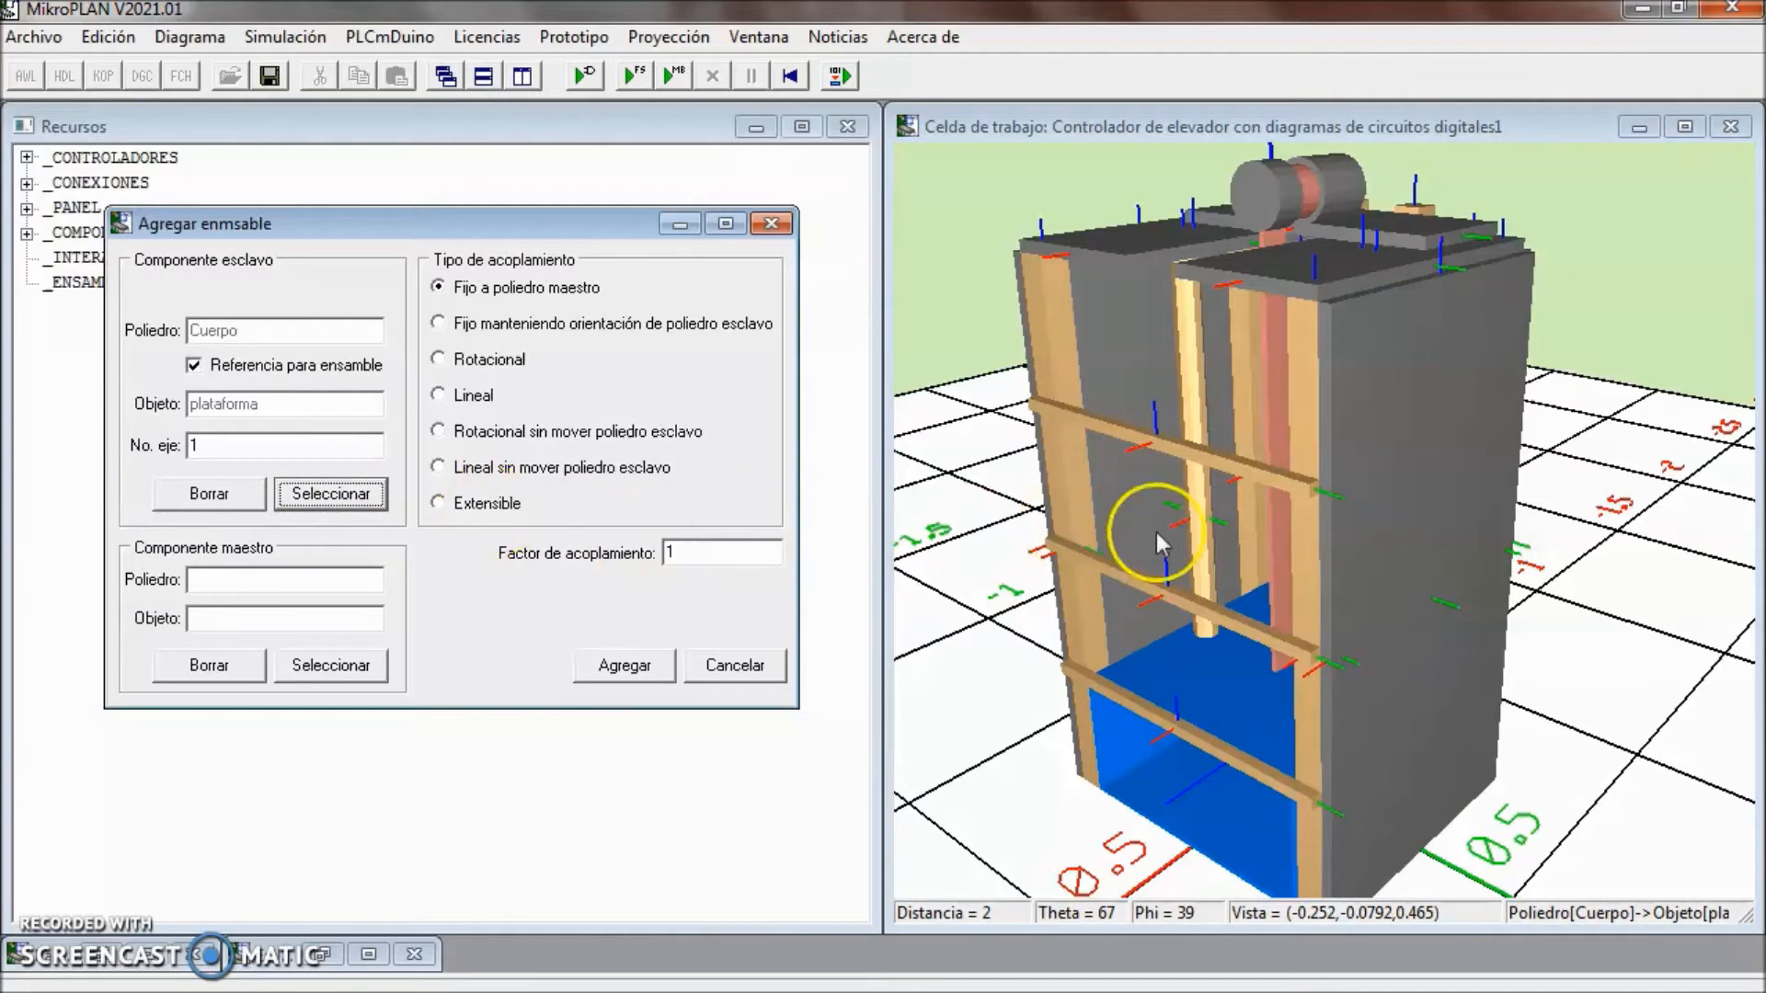
{"action": "left_click", "coordinate": [1282, 539]}
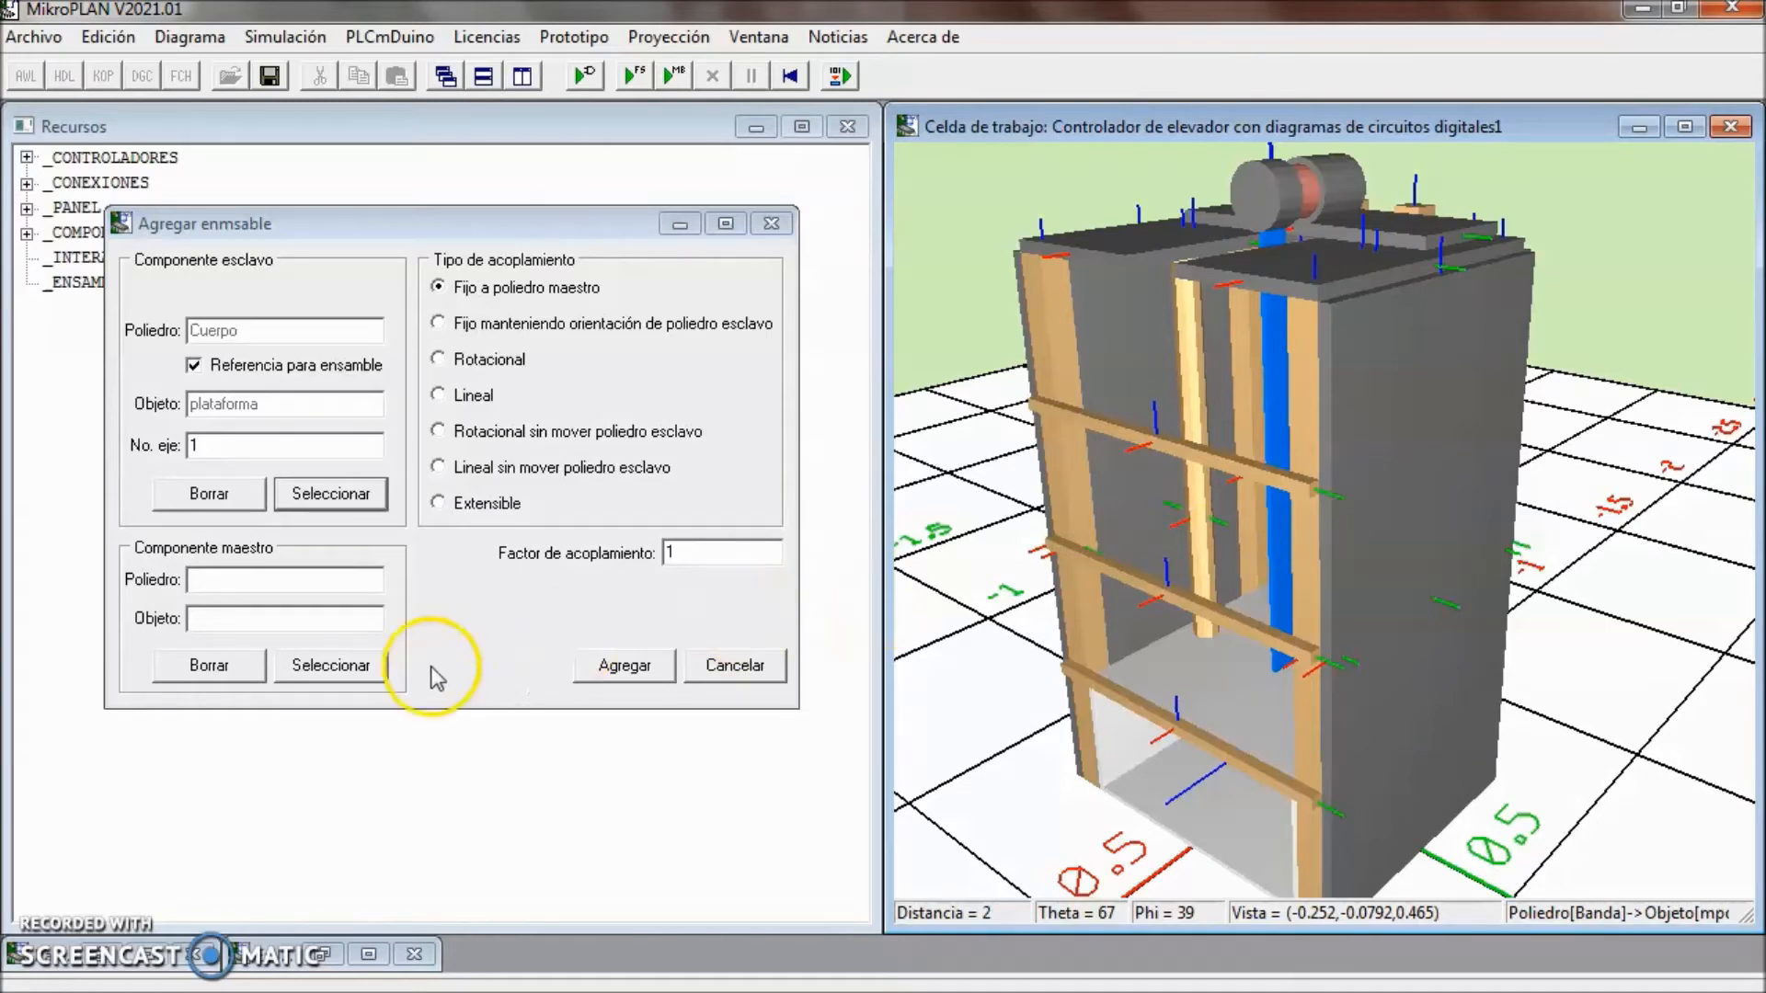
{"action": "left_click", "coordinate": [347, 679]}
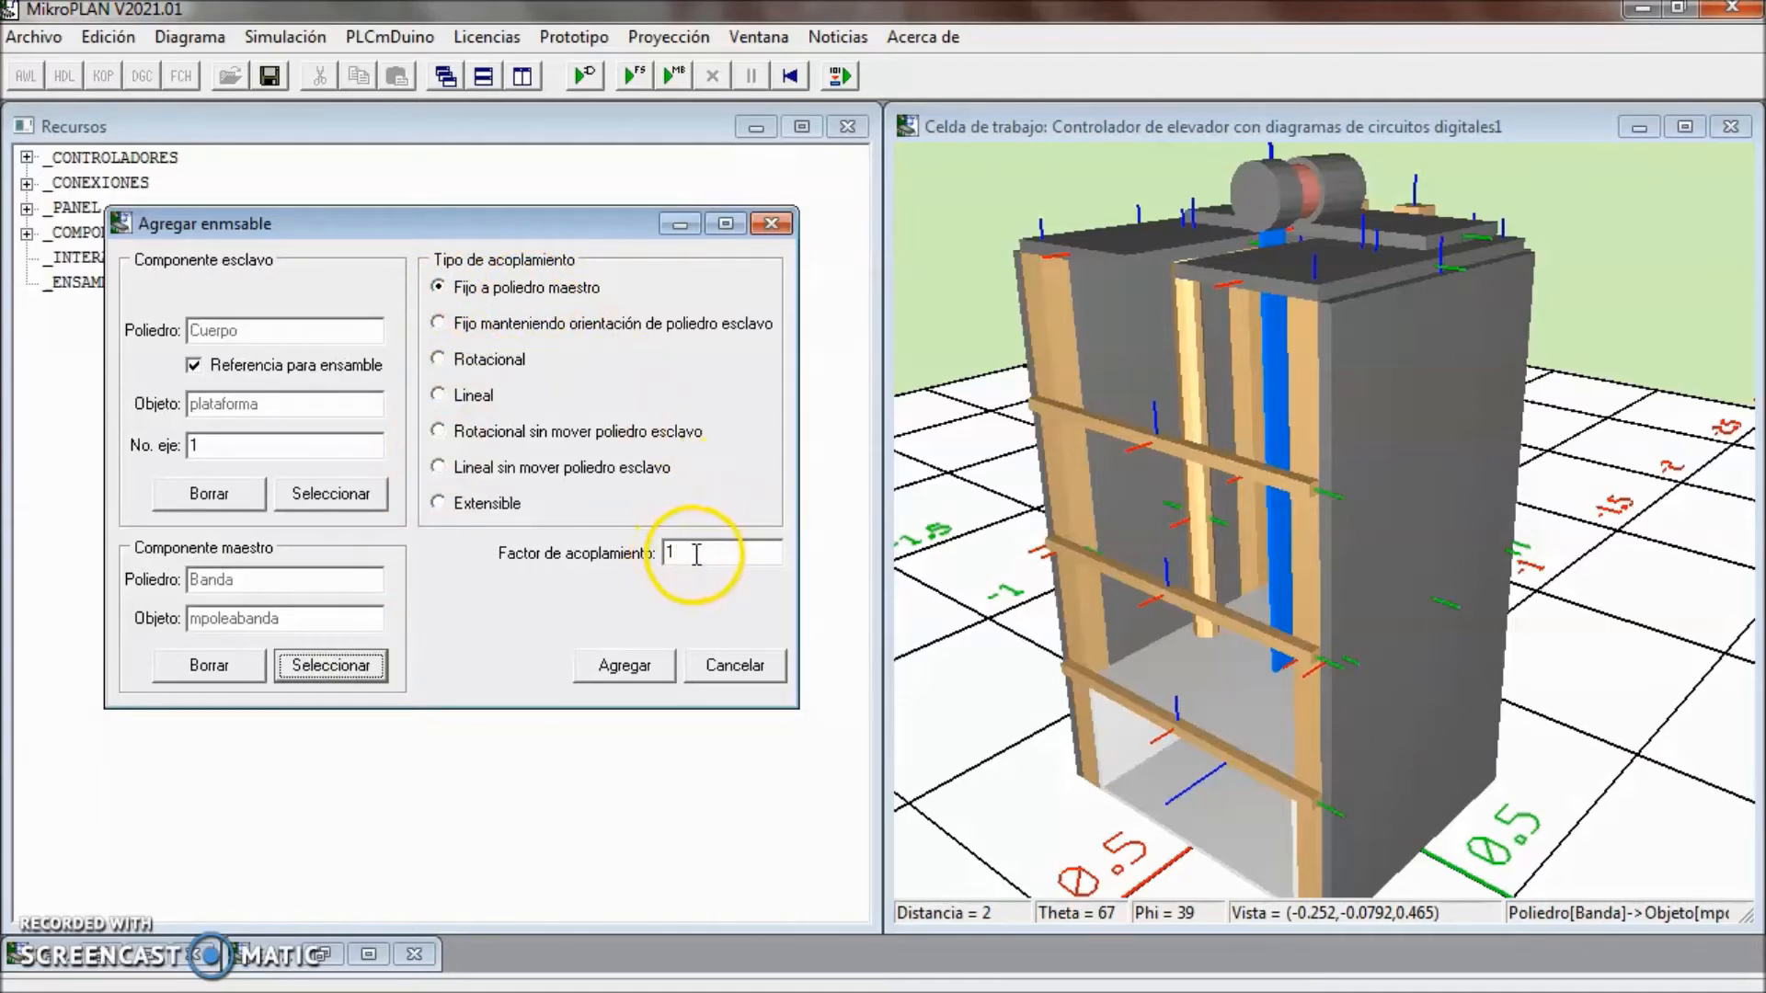
{"action": "left_click", "coordinate": [629, 666]}
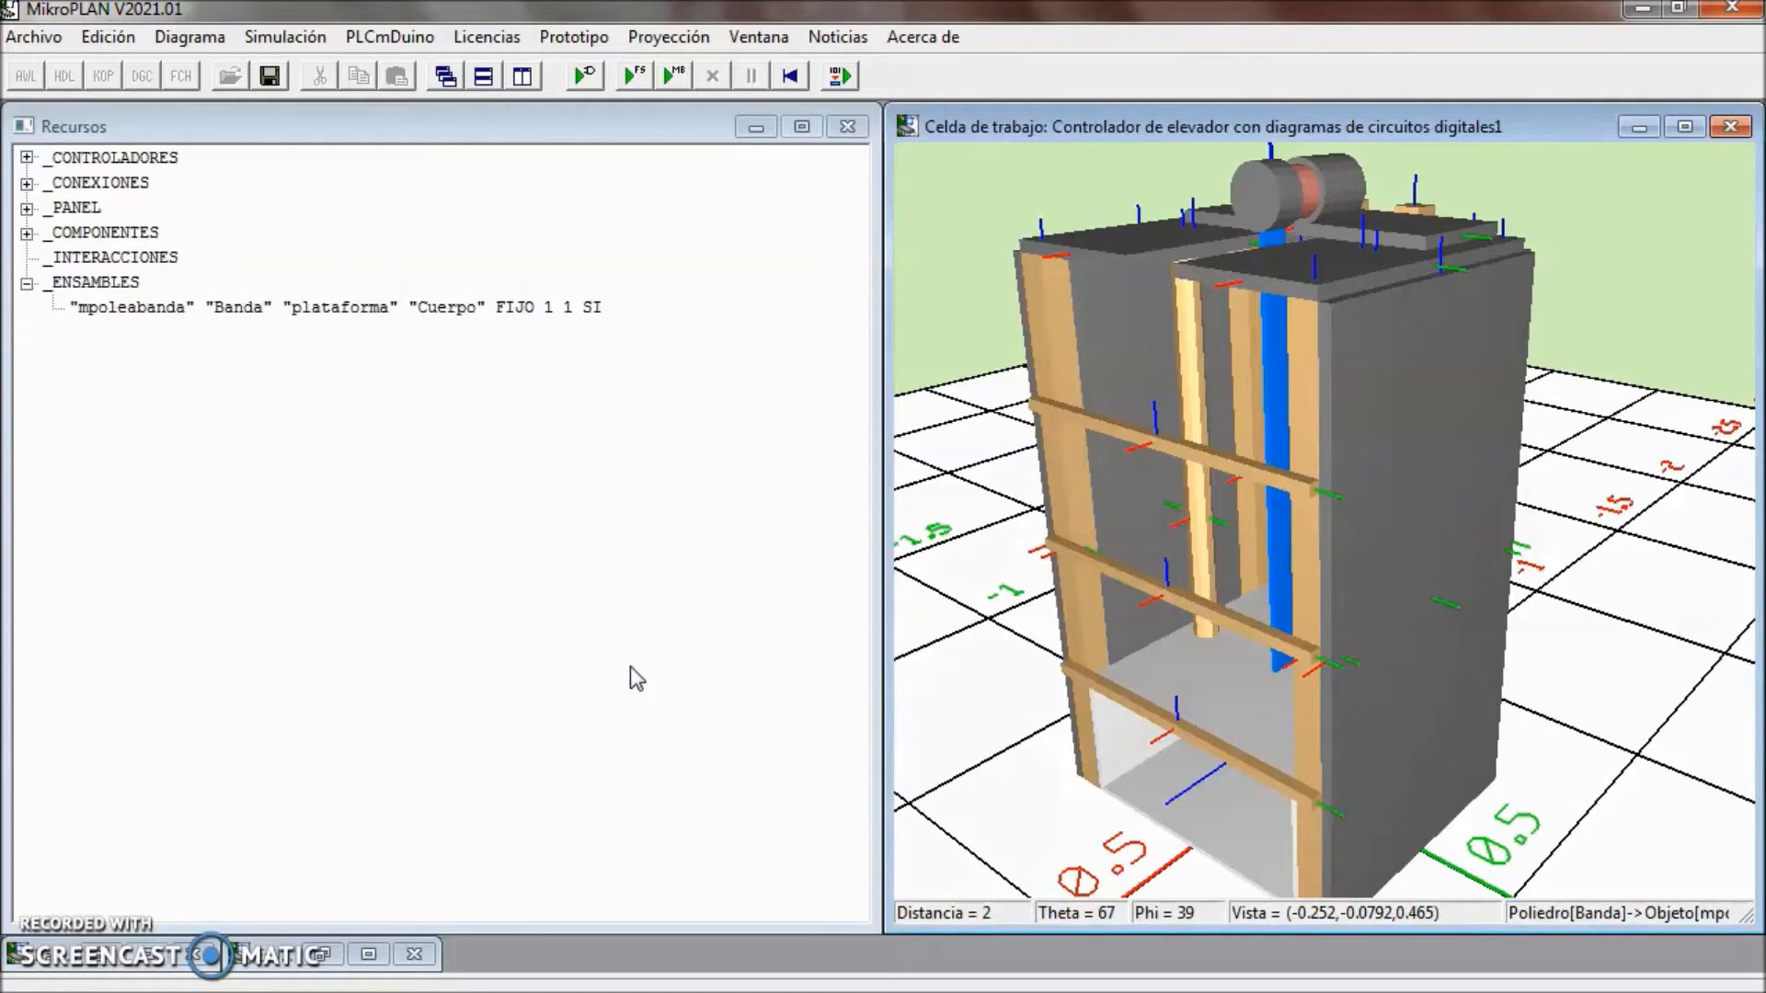
- Add a second fixed assembly with the Cuerpo of cursor, at the elevator's rear, as slave and the Cuerpo of plataforma as master
{"action": "left_click", "coordinate": [976, 749]}
{"action": "key", "text": "Right"}
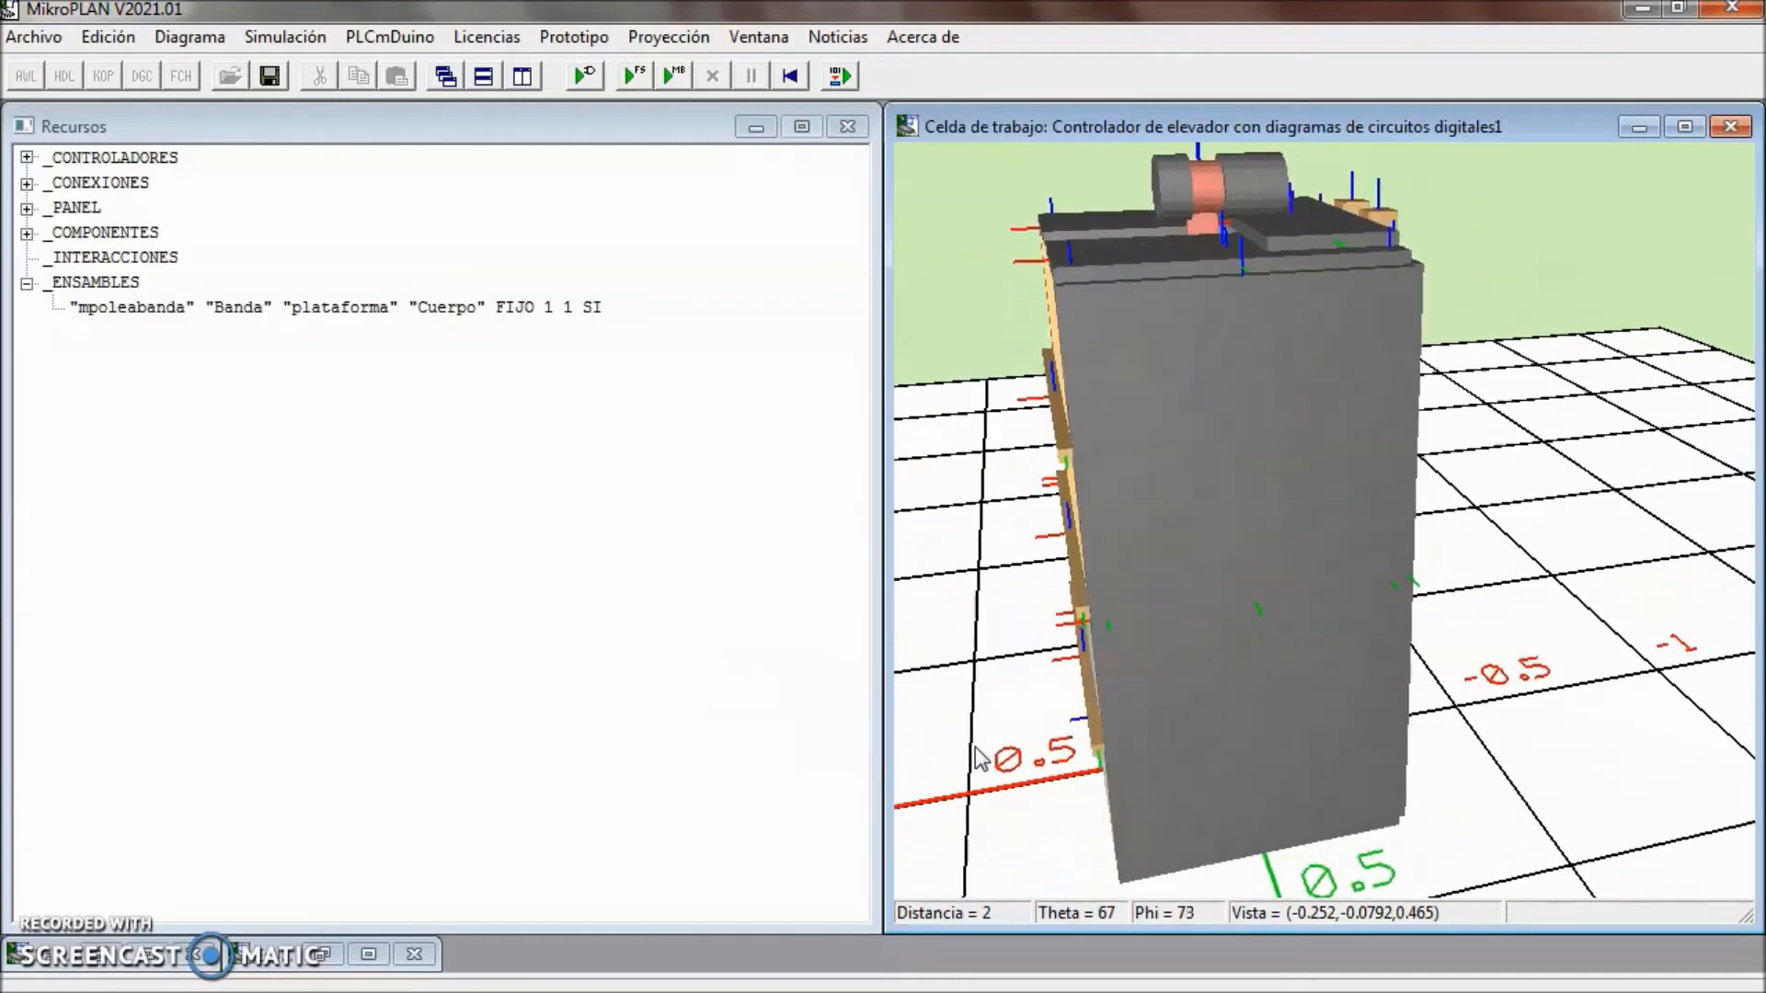
{"action": "left_click", "coordinate": [1531, 765]}
{"action": "right_click", "coordinate": [1534, 766]}
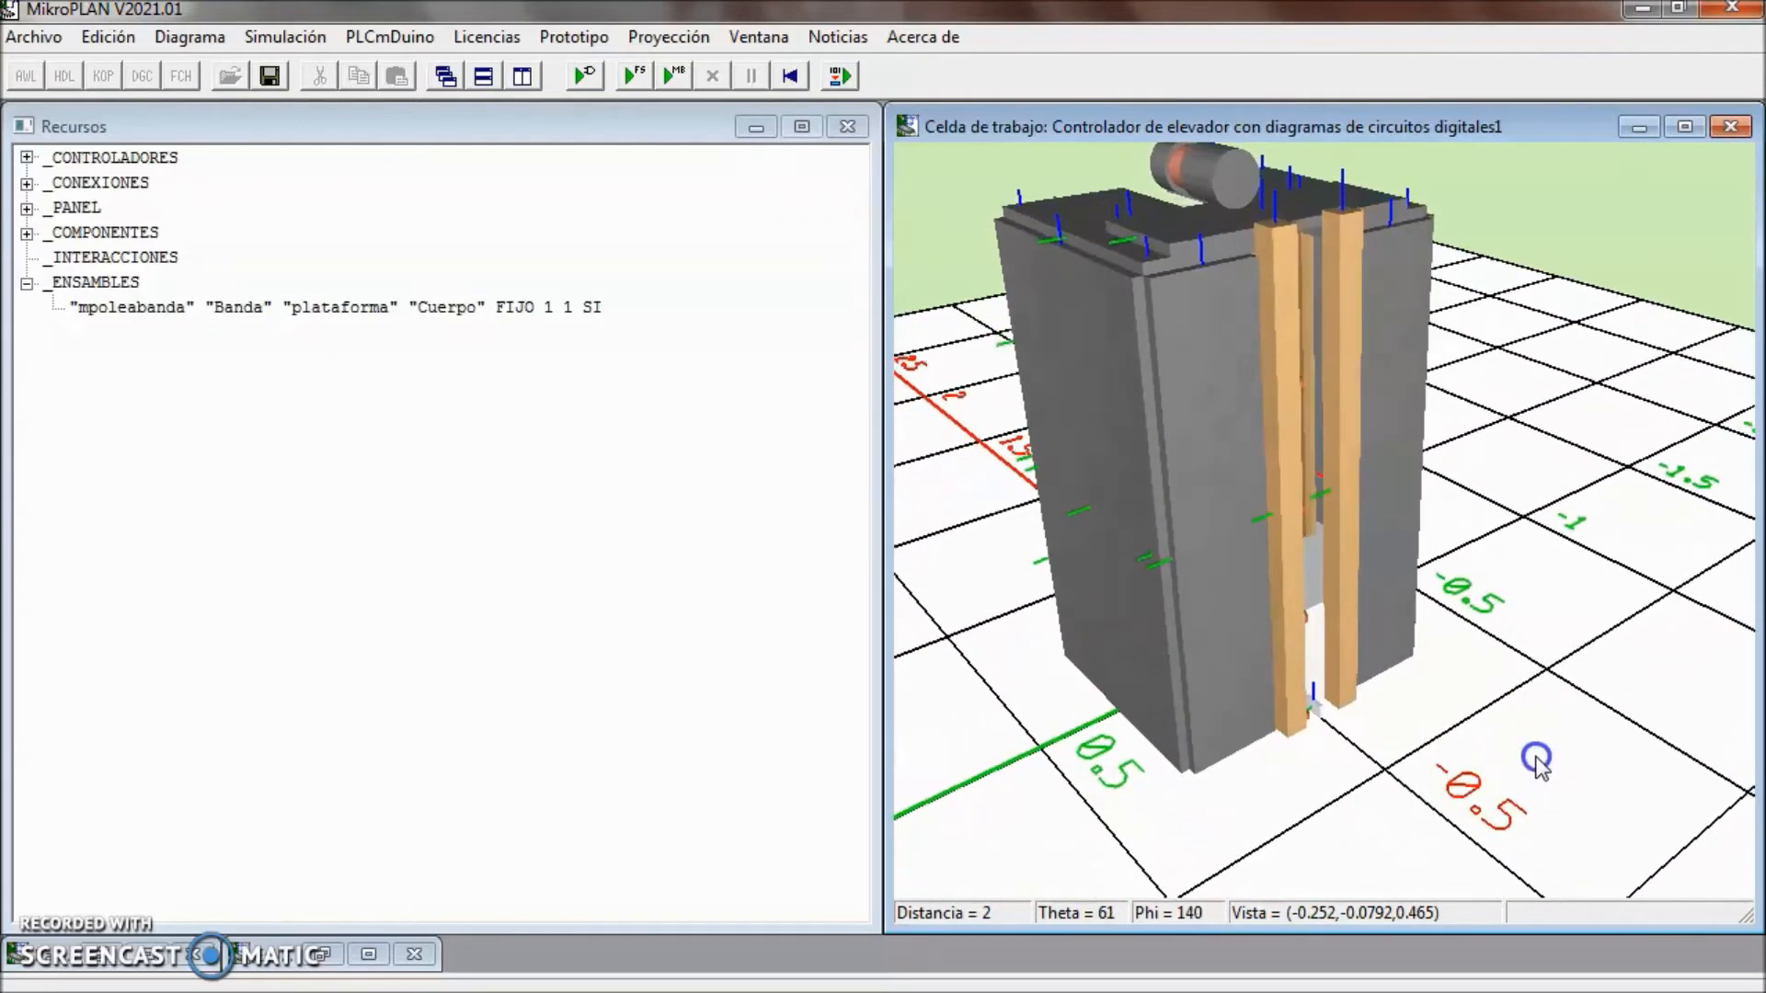
{"action": "left_click", "coordinate": [1533, 761]}
{"action": "left_click", "coordinate": [1533, 762]}
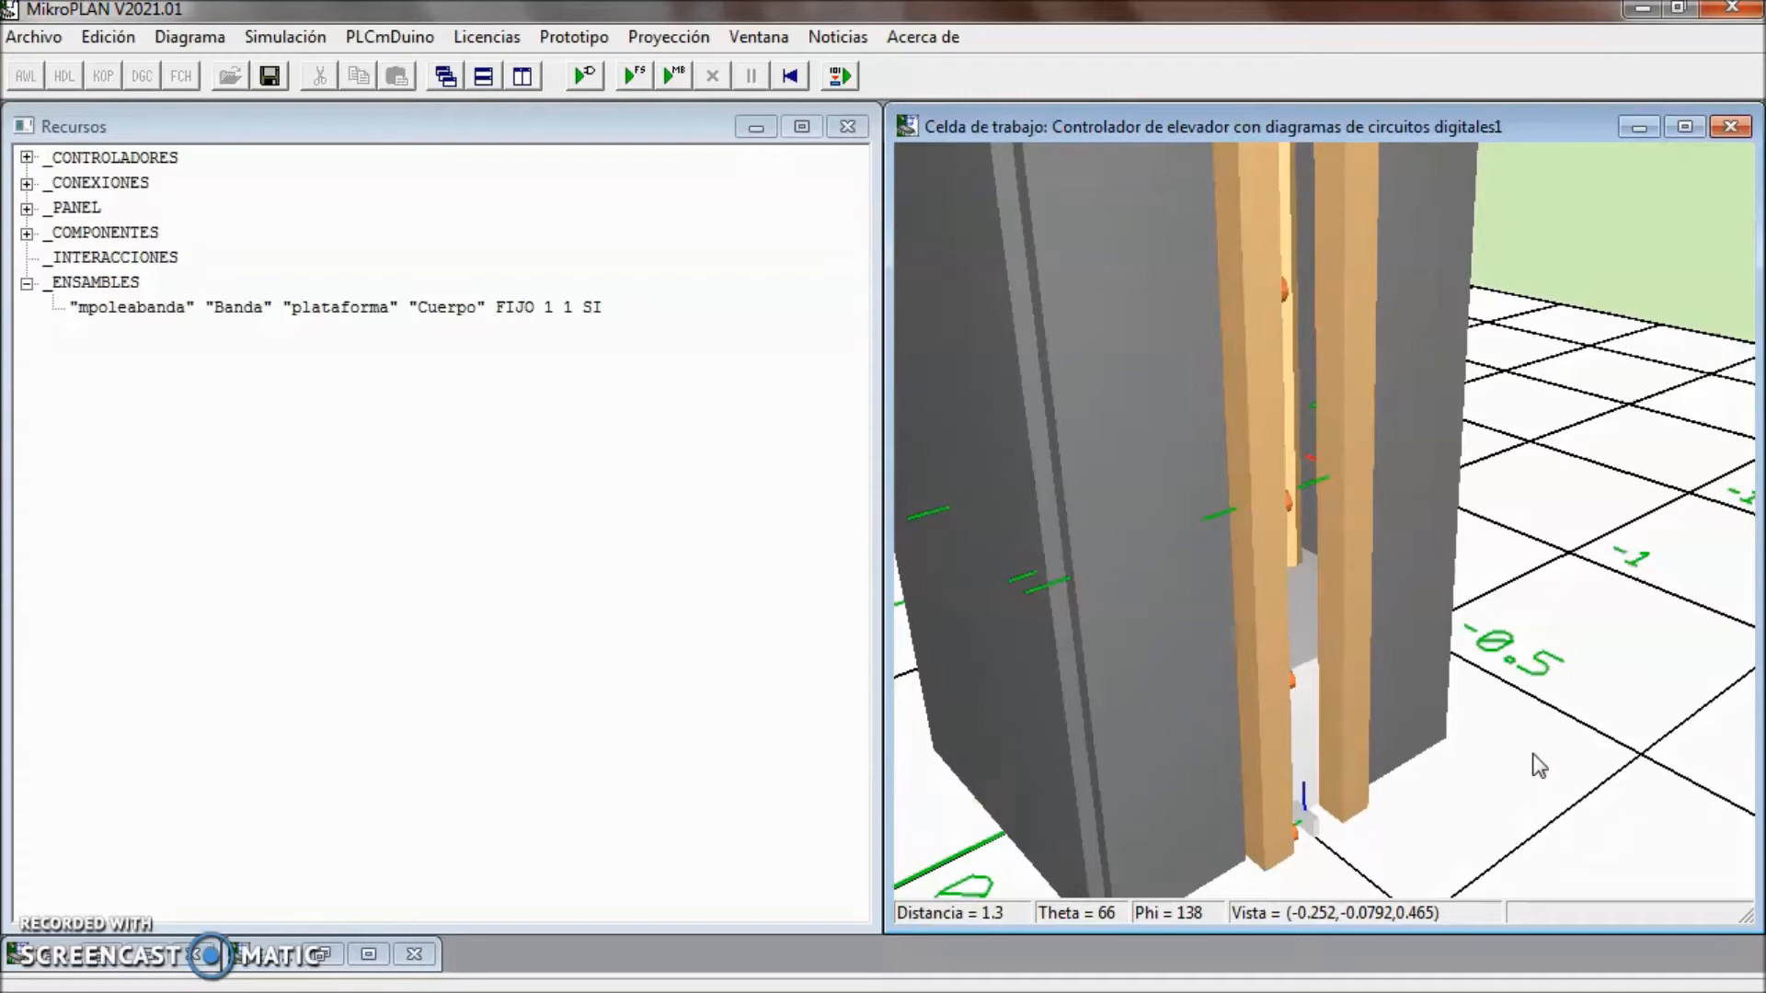
{"action": "double_click", "coordinate": [118, 285]}
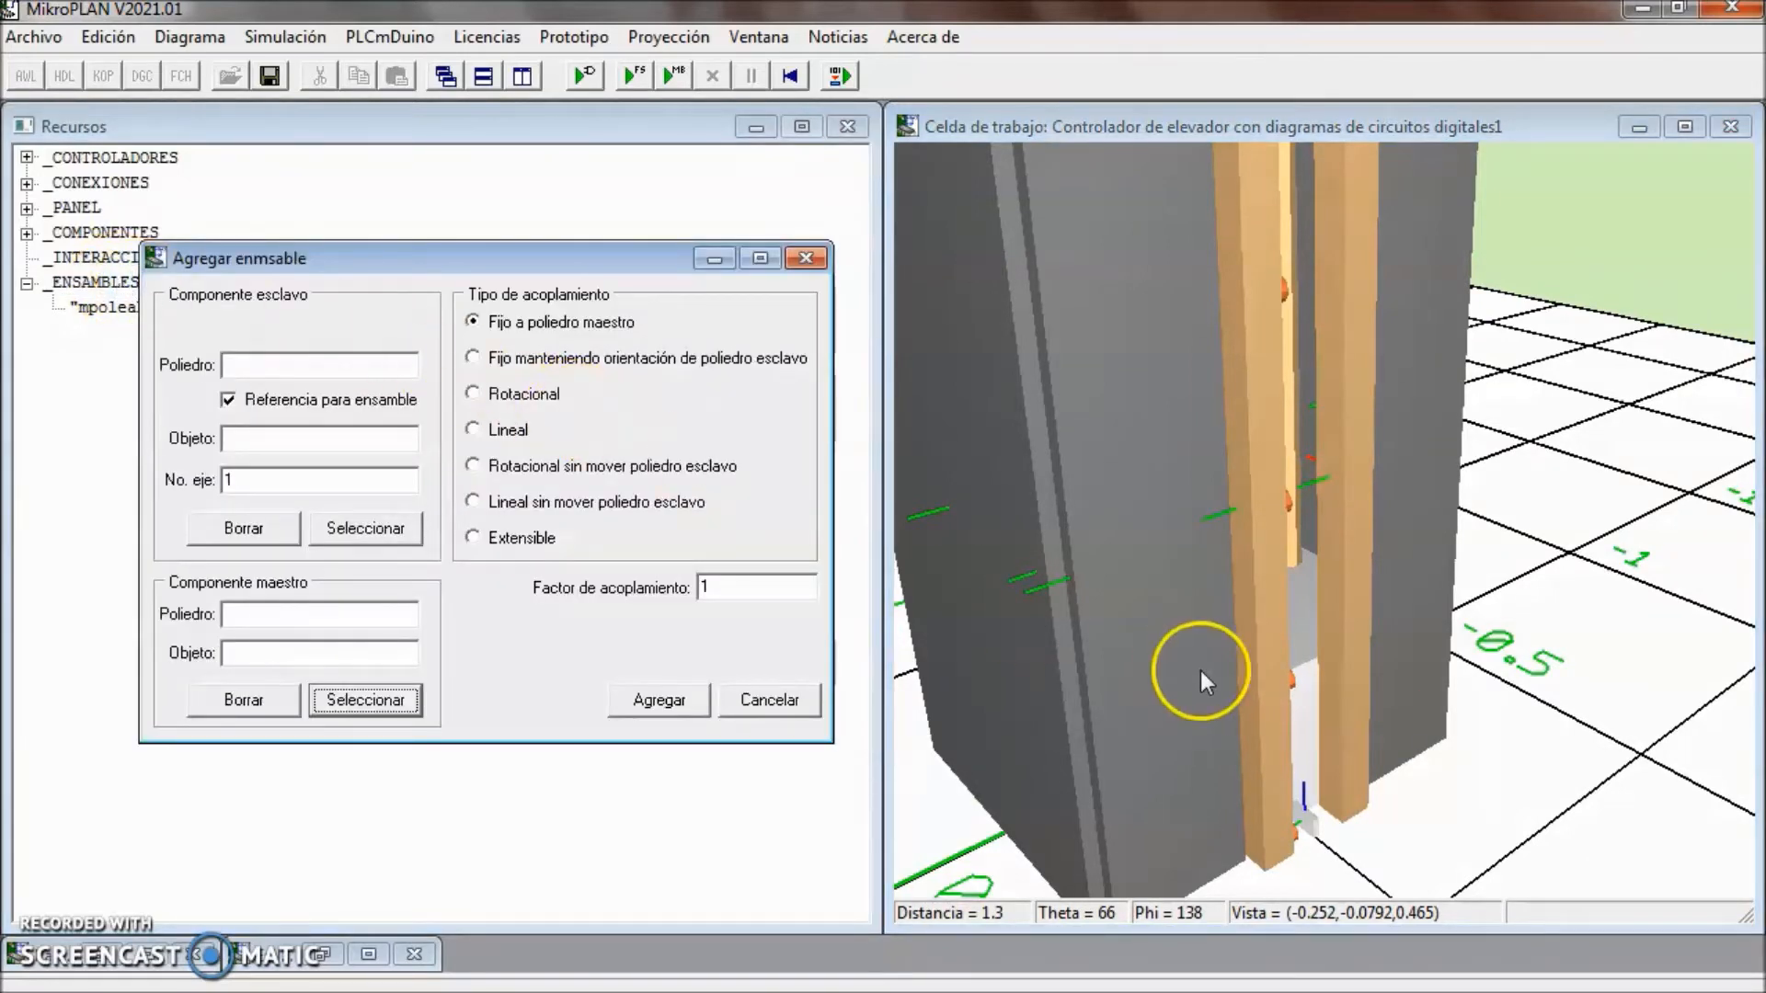
{"action": "left_click", "coordinate": [1310, 828]}
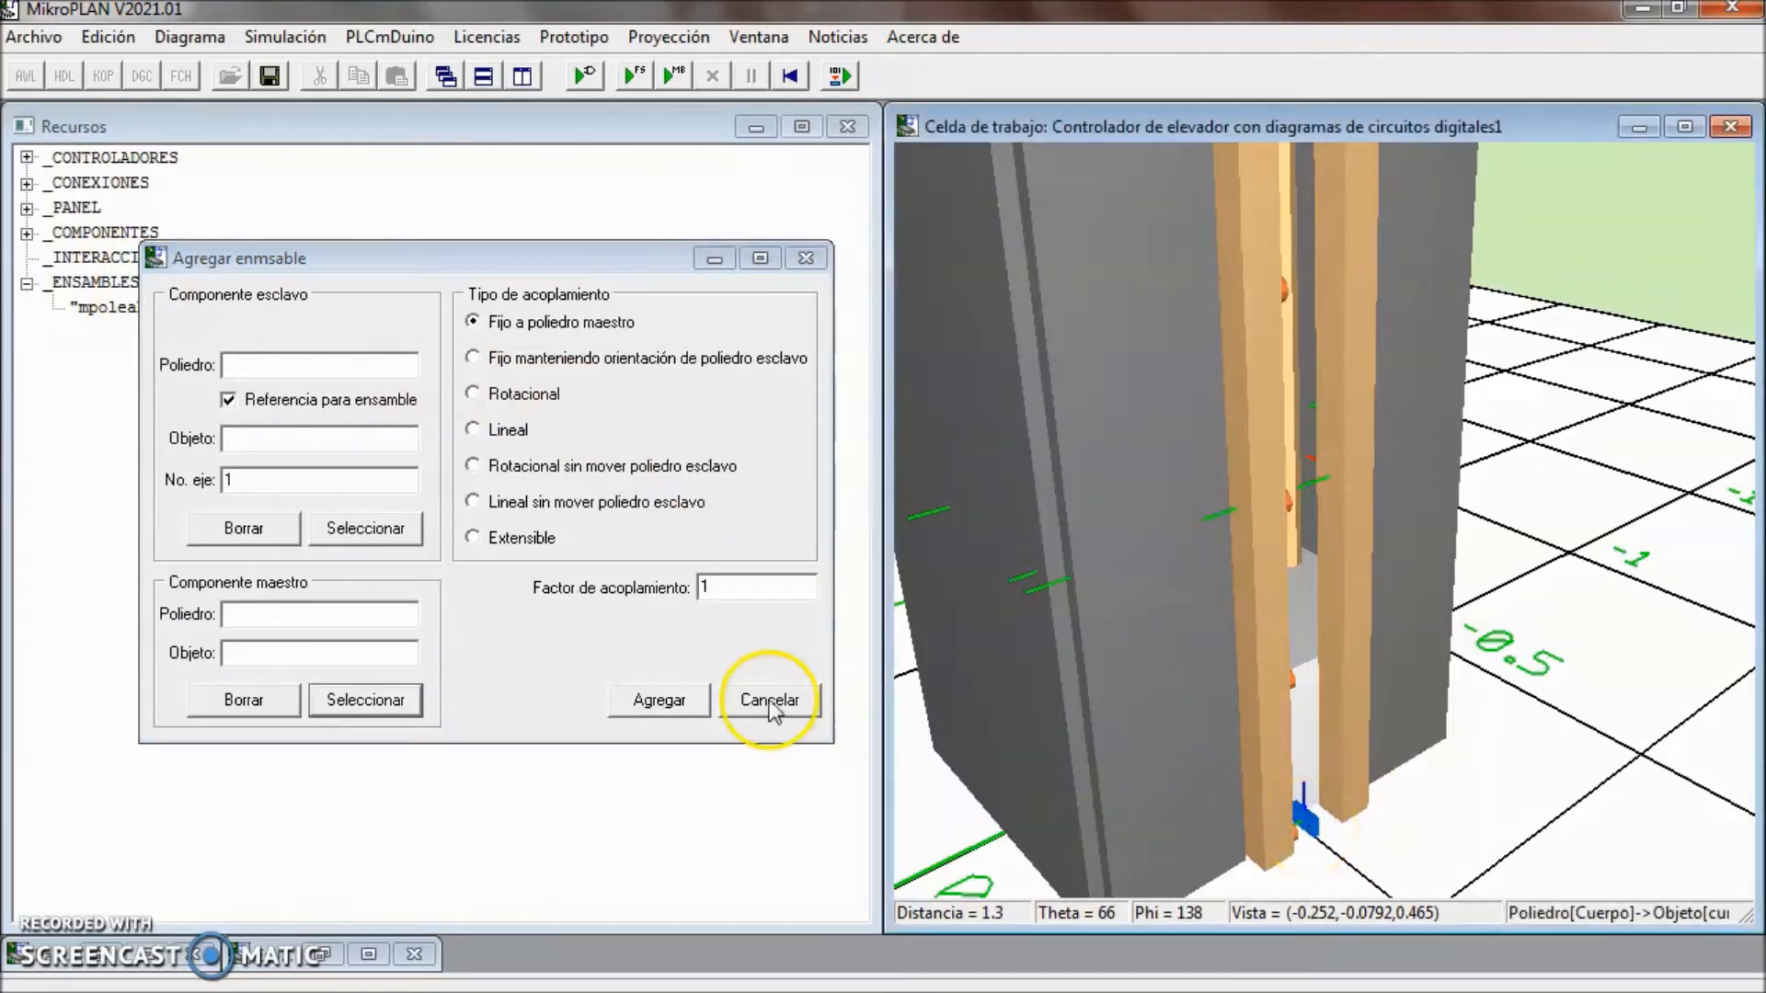
{"action": "left_click", "coordinate": [394, 536]}
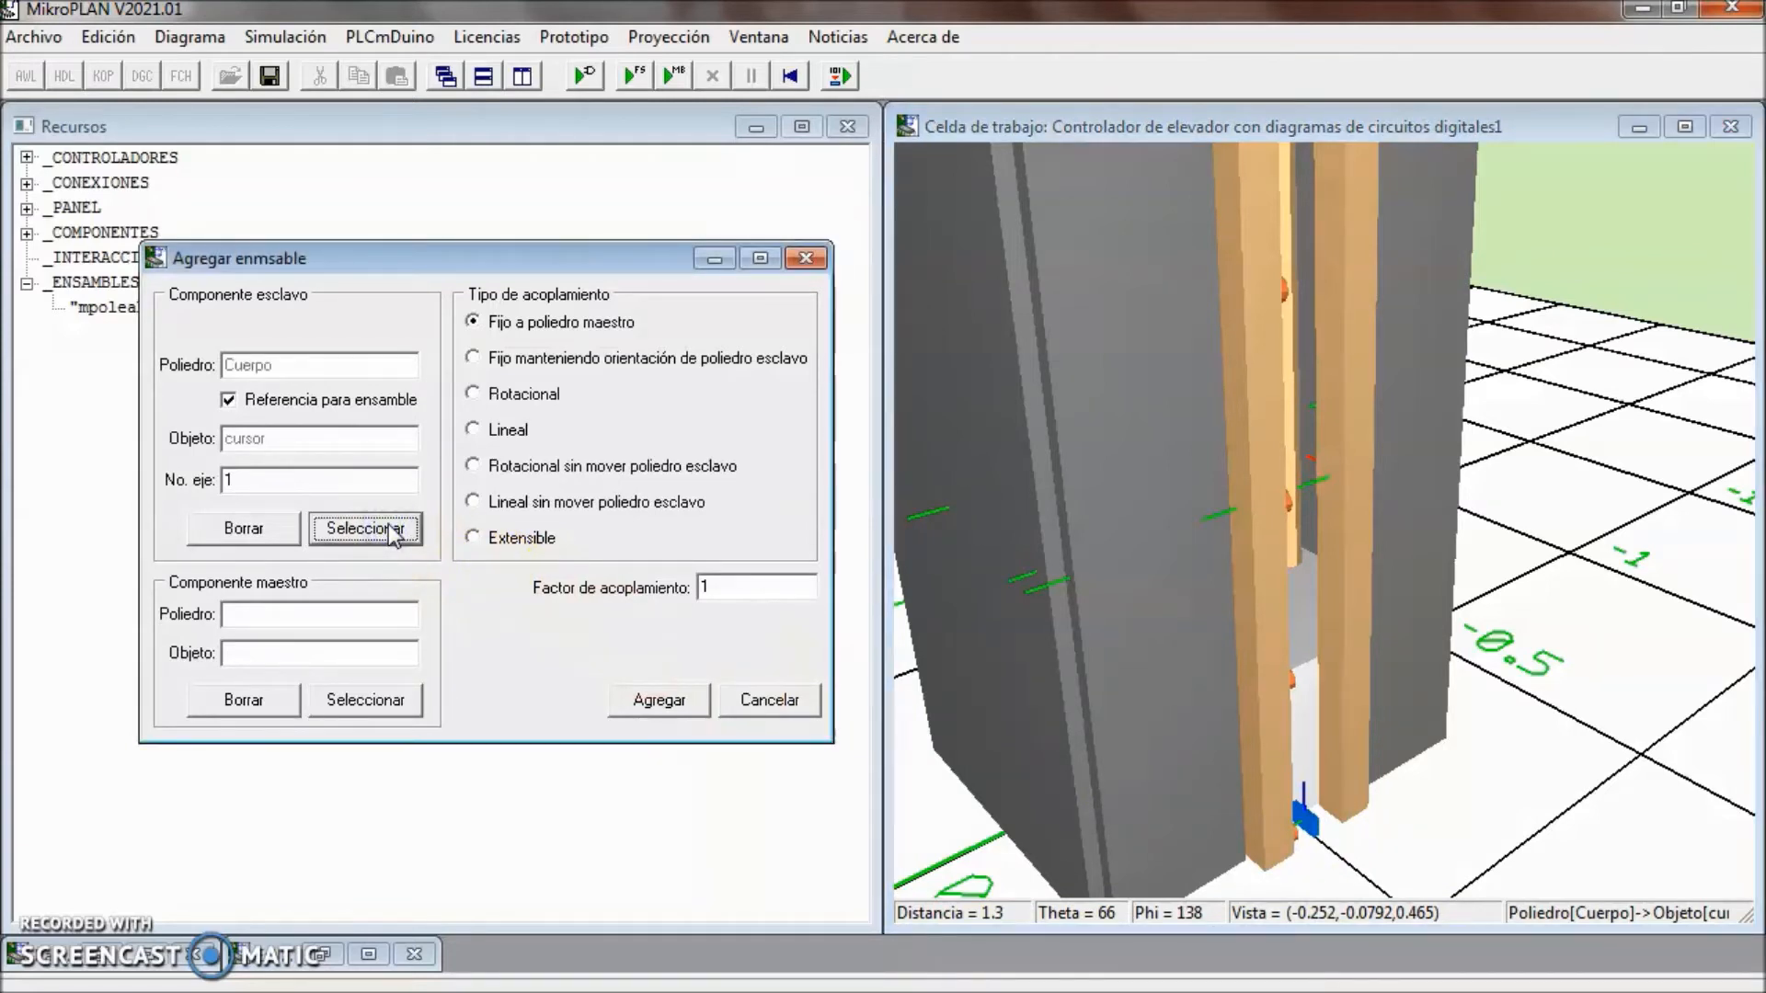
{"action": "left_click", "coordinate": [1002, 602]}
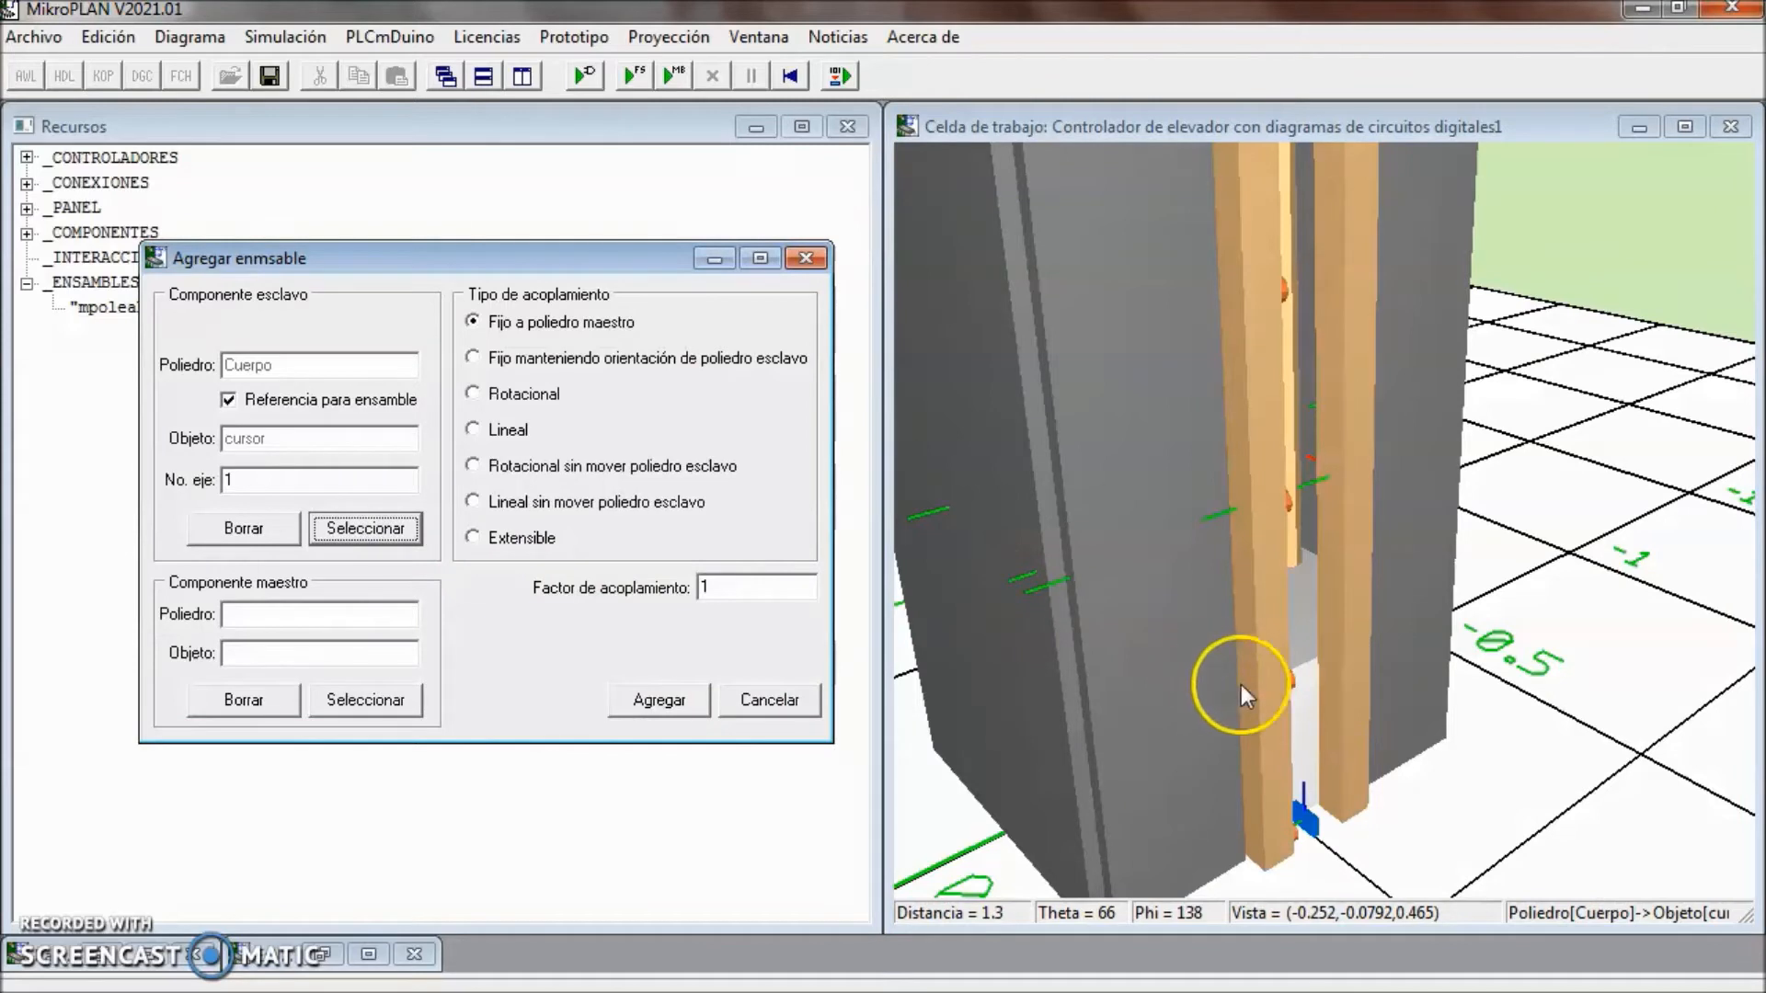
{"action": "left_click", "coordinate": [1305, 704]}
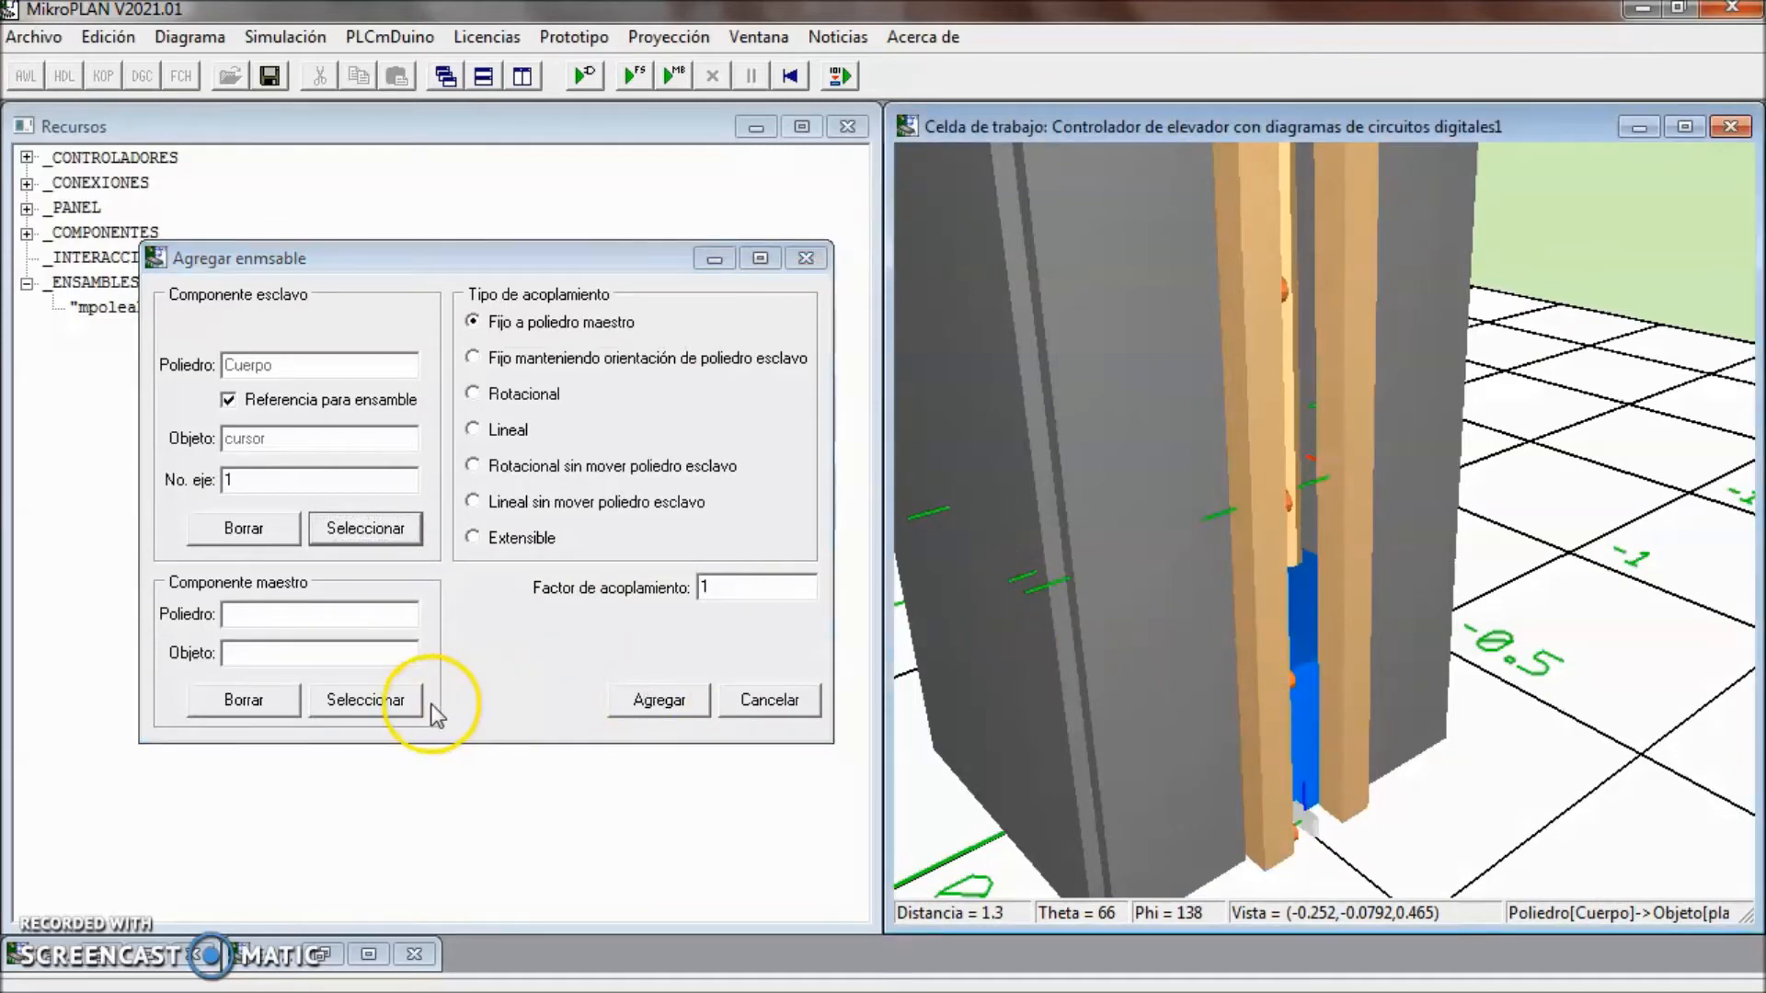
{"action": "left_click", "coordinate": [385, 706]}
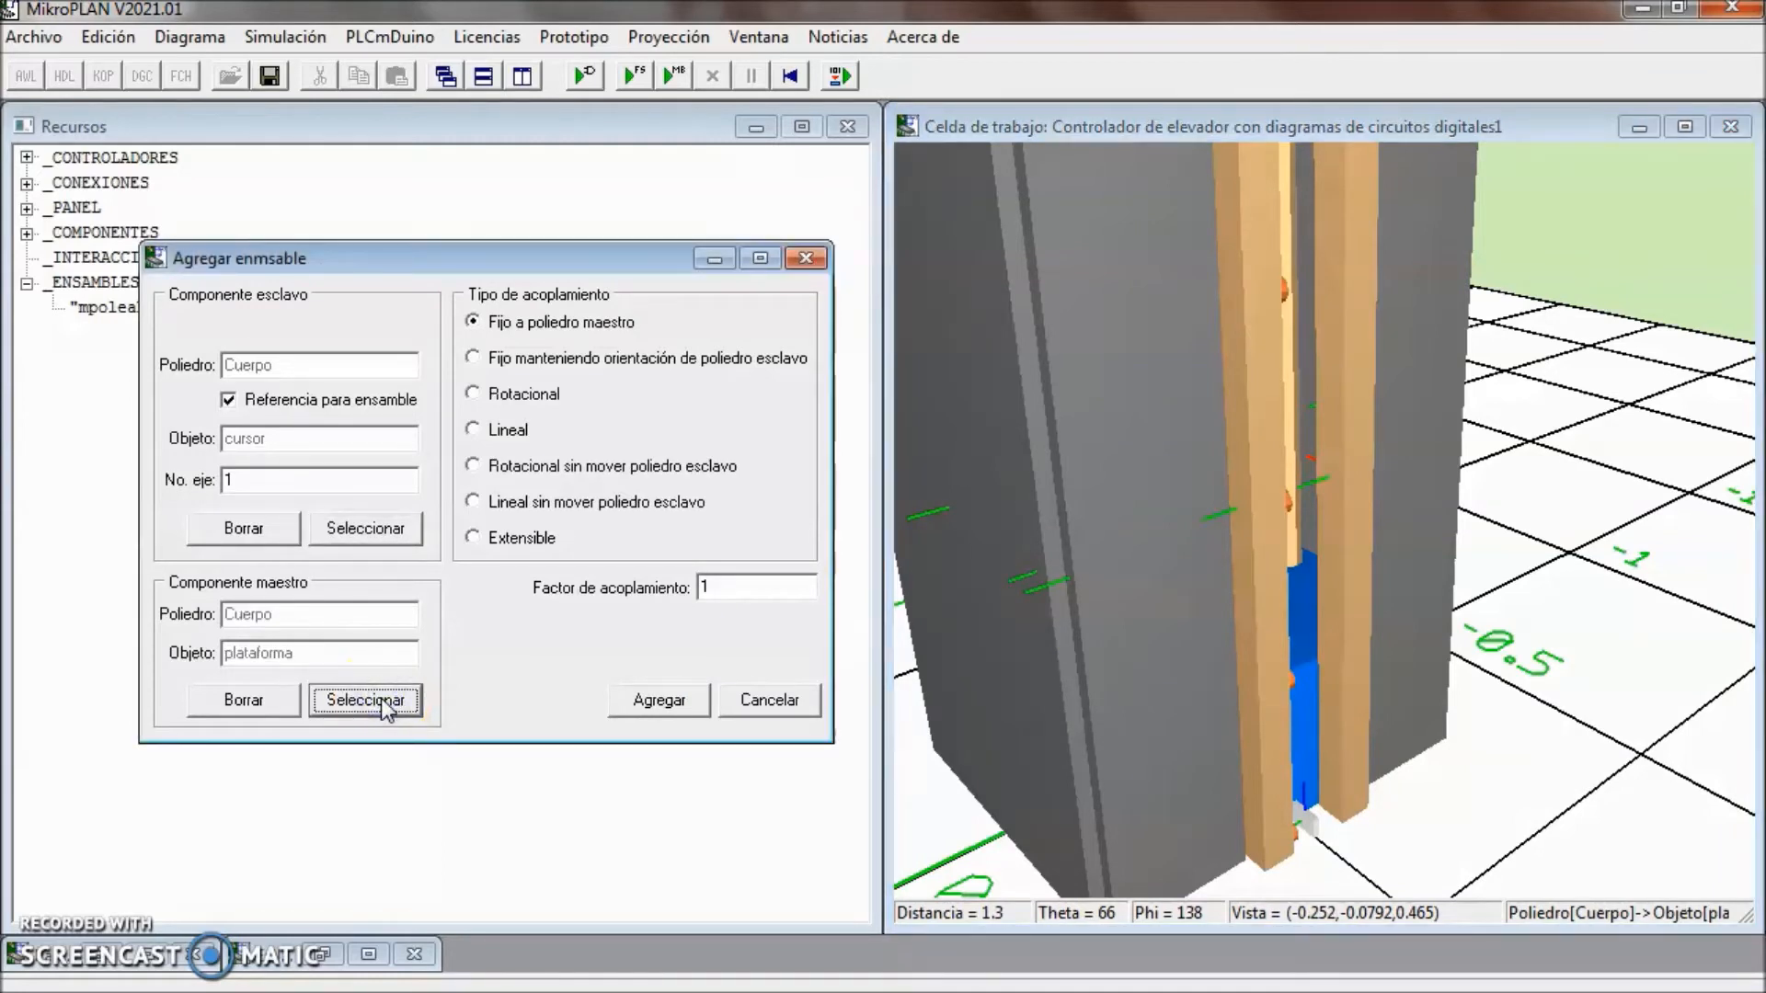
{"action": "left_click", "coordinate": [668, 701]}
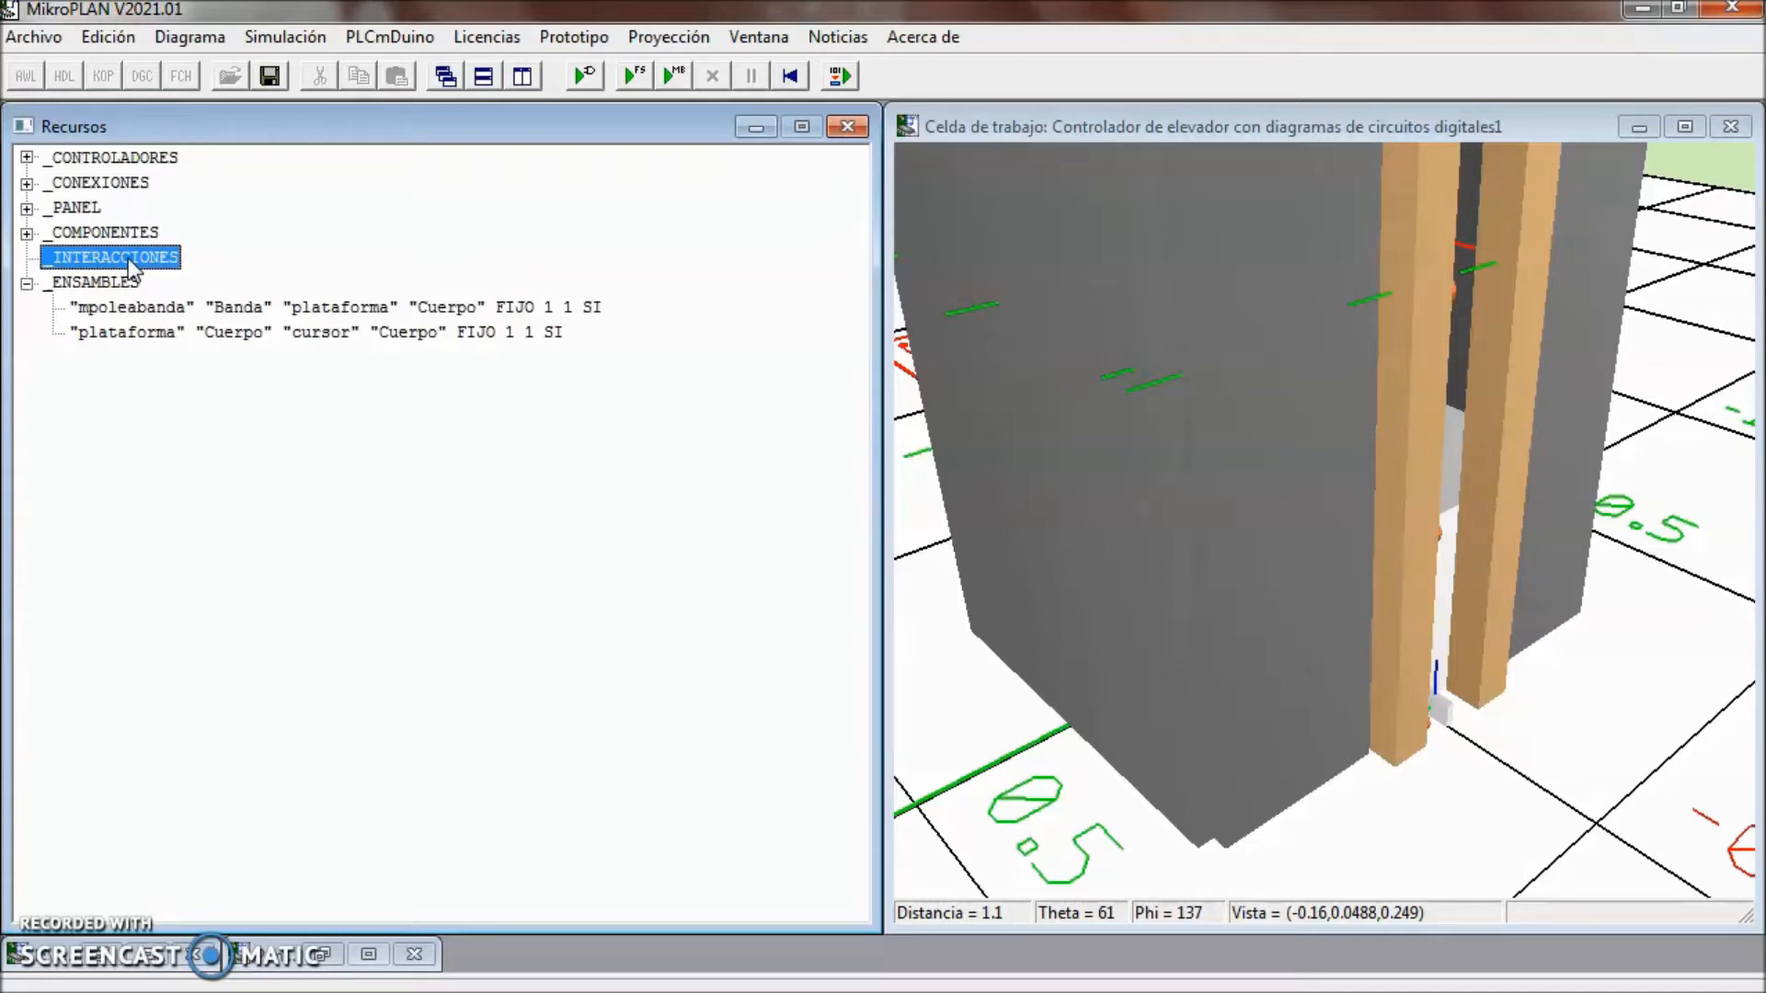
- Create a new interaction and assign face 3 of the Cuerpo of cursor as the object to manipulate or detect
{"action": "double_click", "coordinate": [128, 257]}
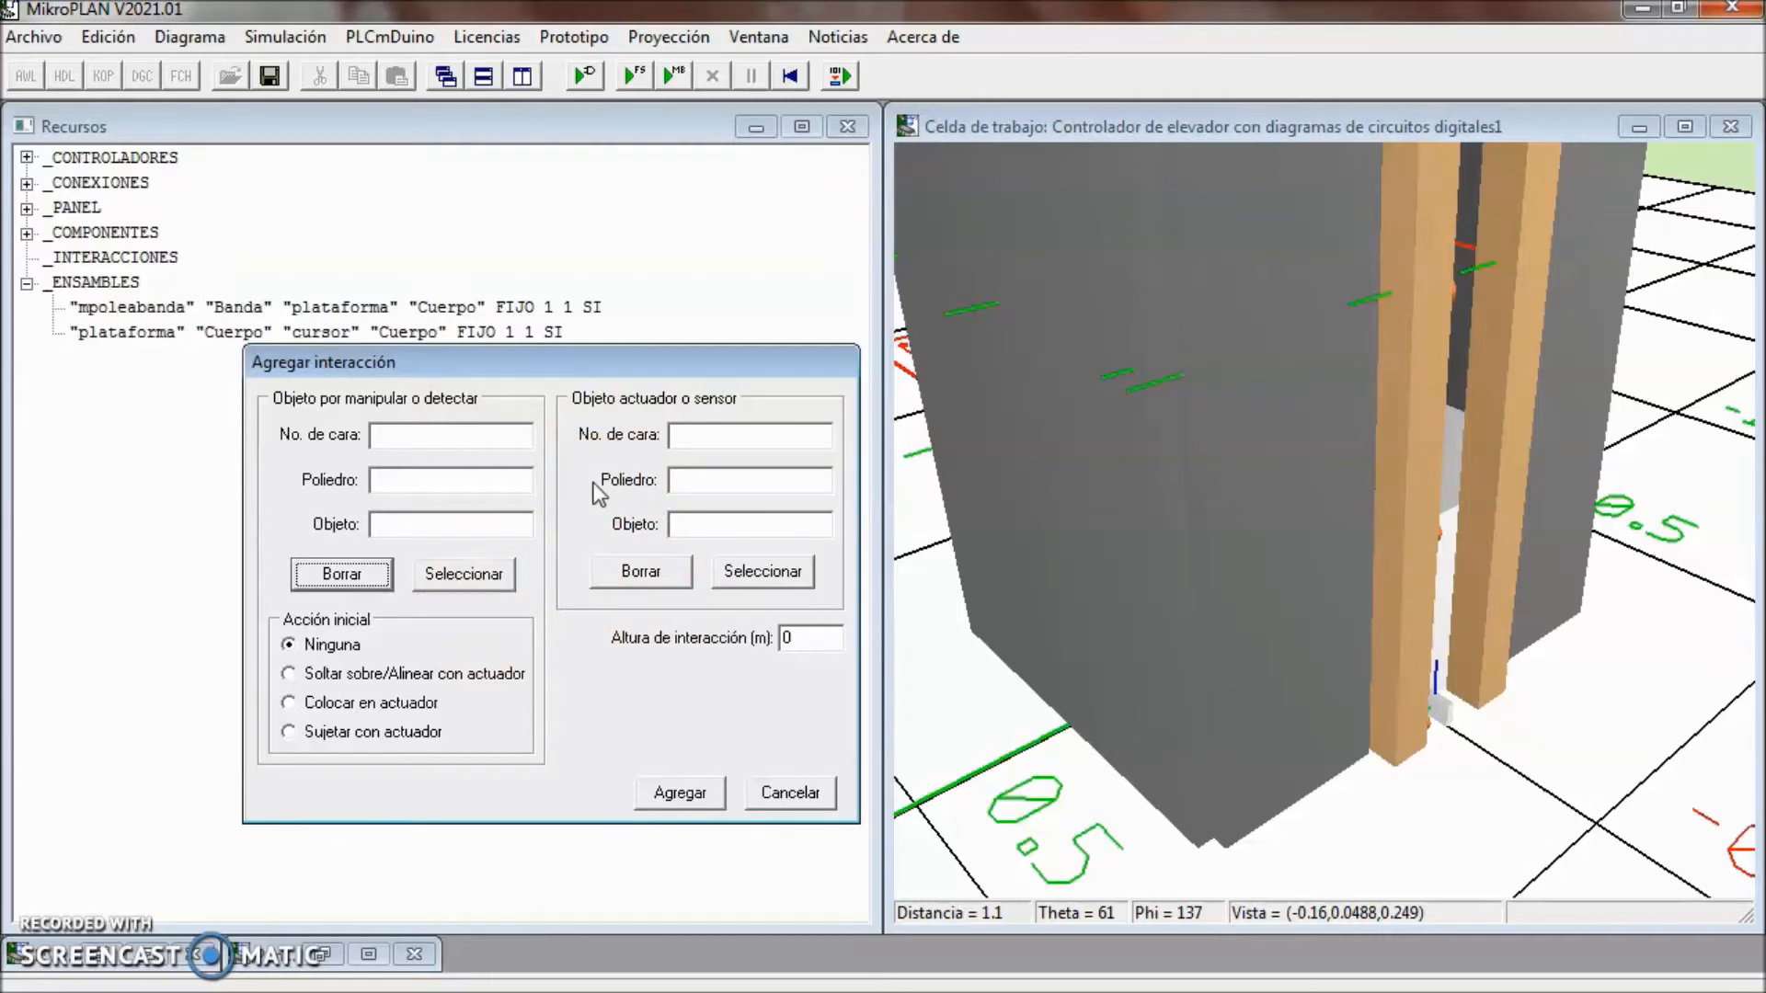
{"action": "left_click", "coordinate": [1444, 713]}
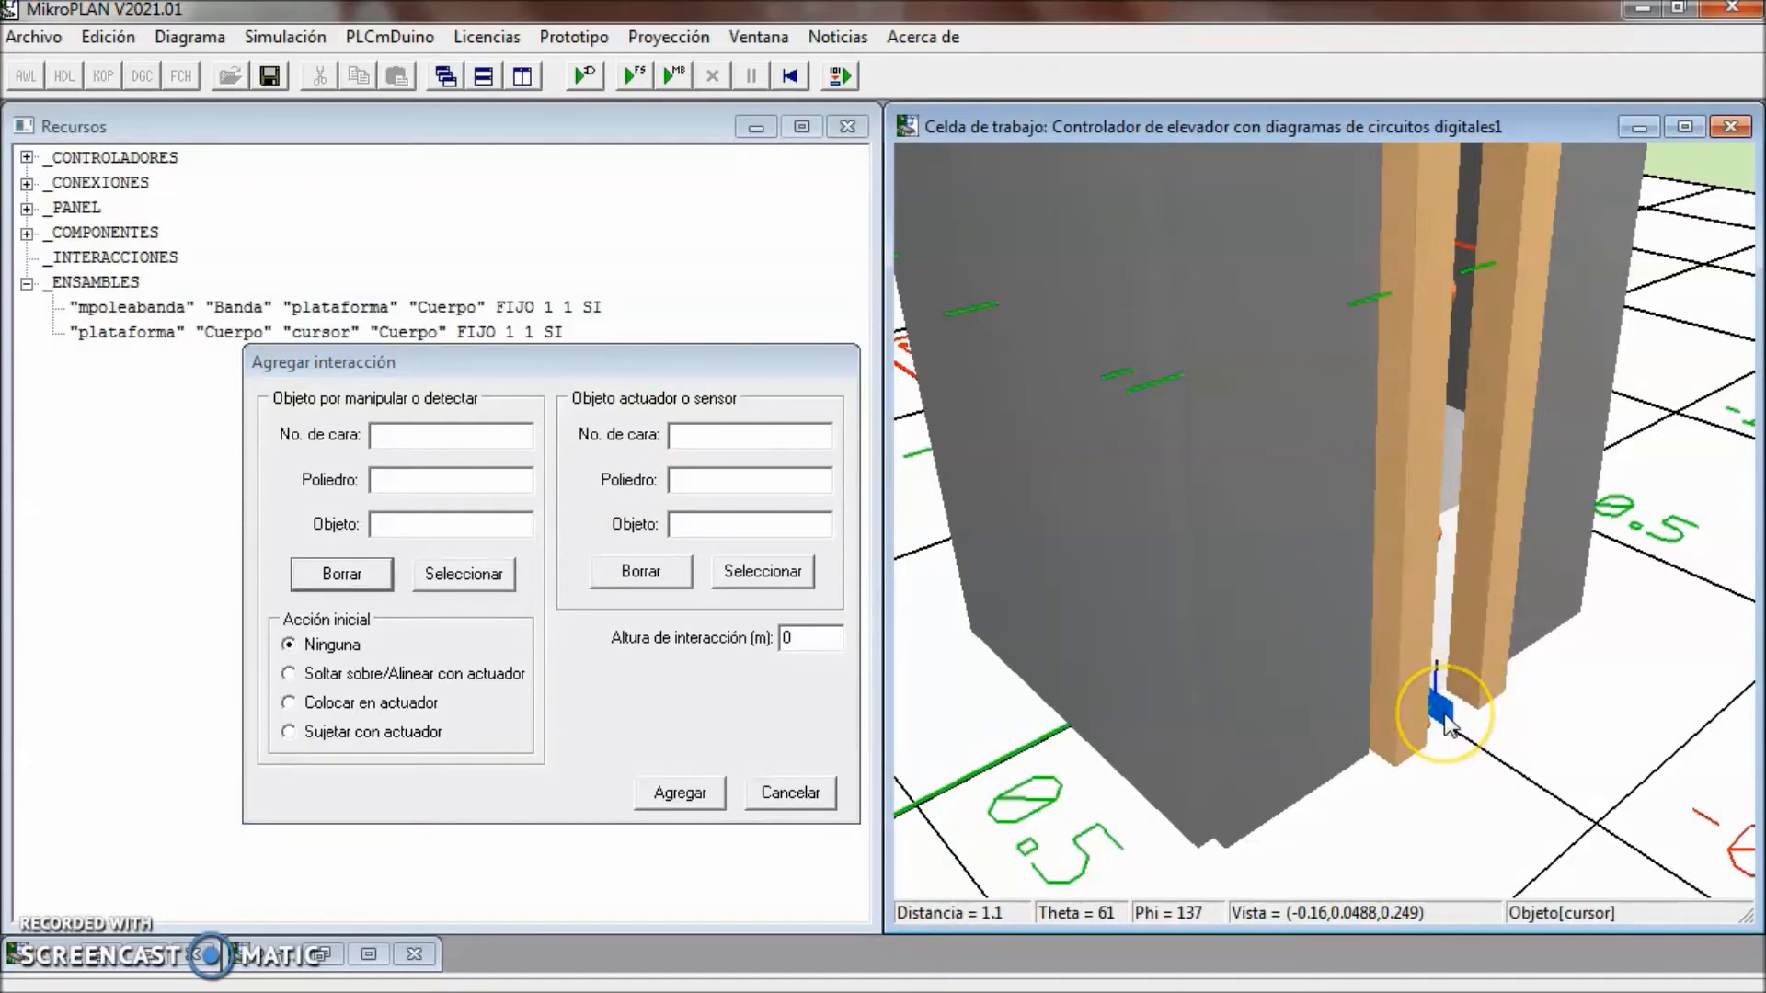
{"action": "left_click", "coordinate": [1440, 715]}
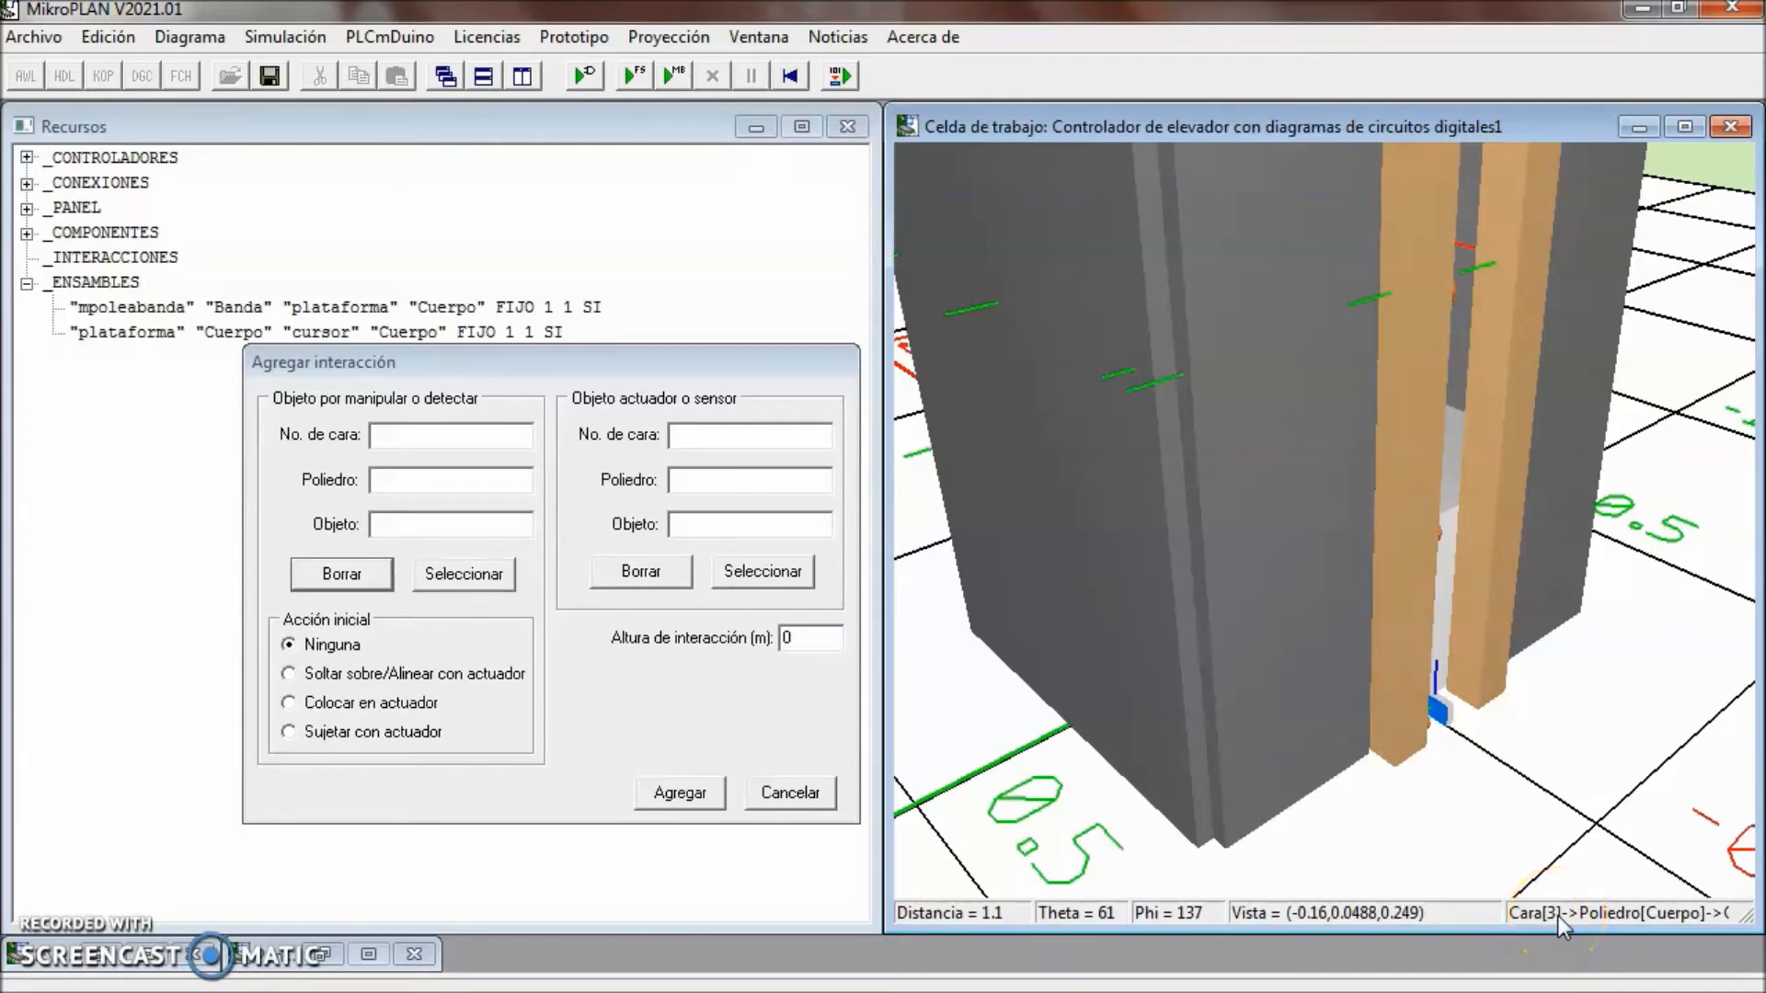
{"action": "left_click", "coordinate": [467, 580]}
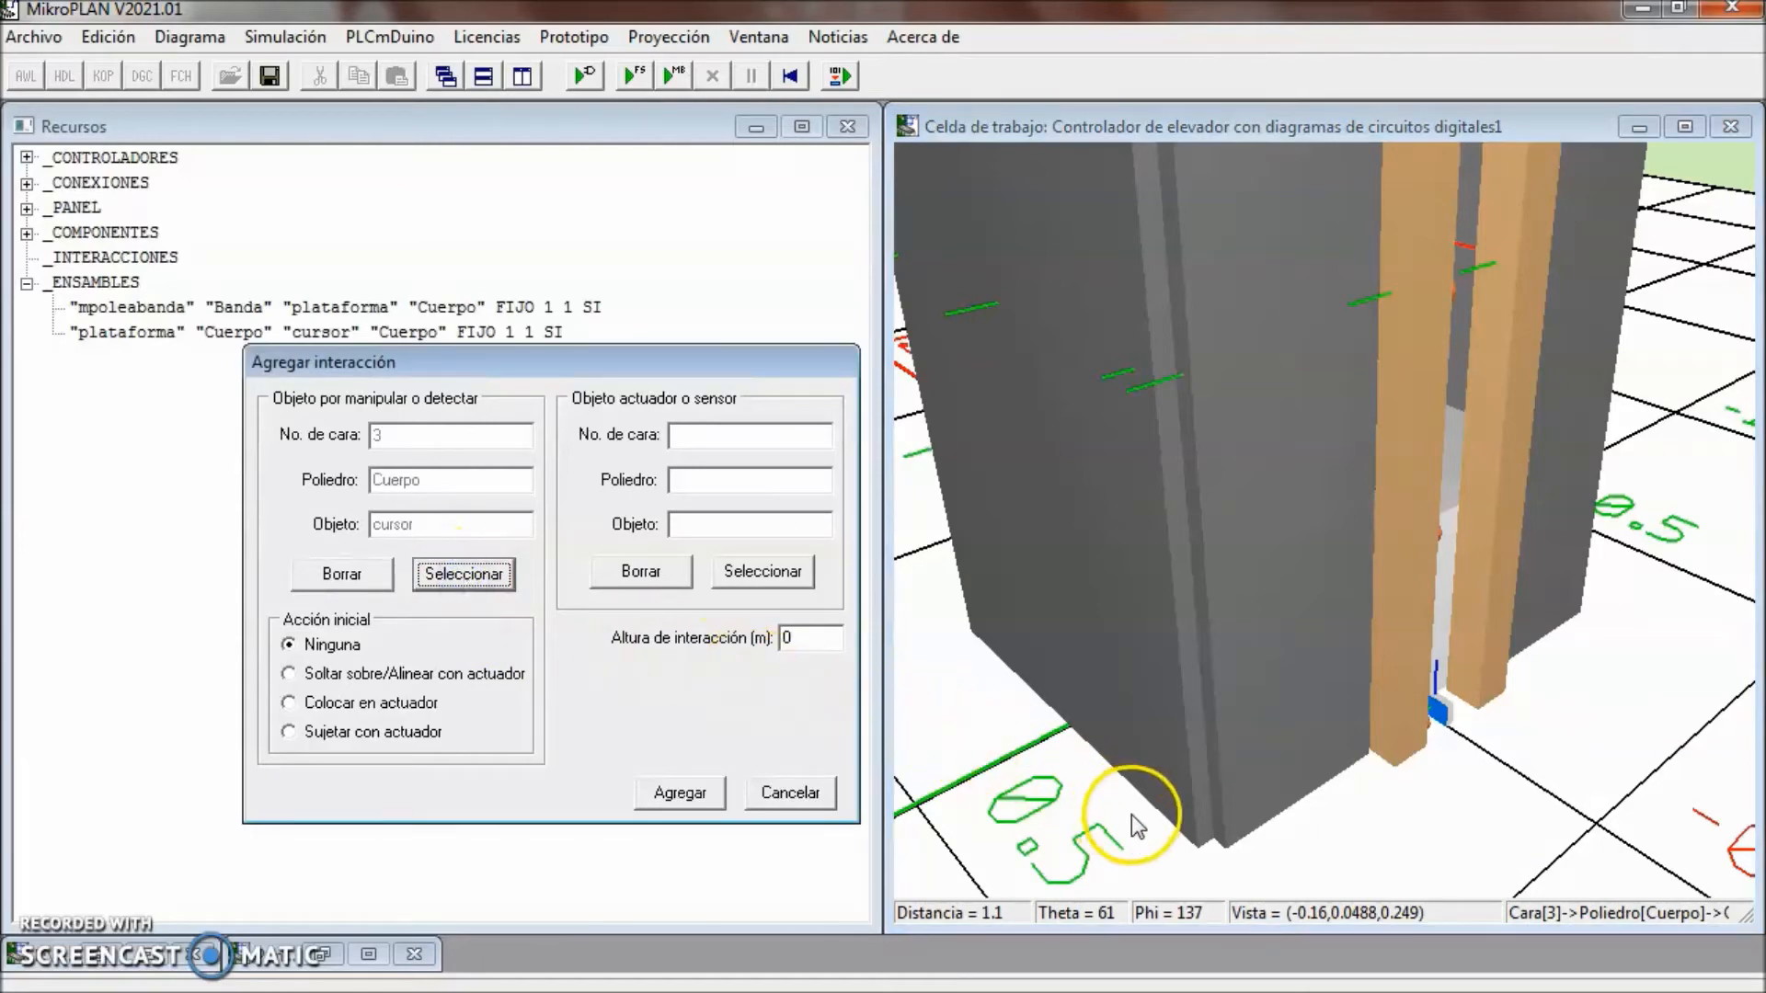
- Assign face 14 of the Cuerpo of sensor0, the lowest sensor on the rear column, as the sensor and add the interaction
{"action": "left_click", "coordinate": [1396, 816]}
{"action": "key", "text": "Right"}
{"action": "key", "text": "Right"}
{"action": "key", "text": "Right"}
{"action": "key", "text": "Right"}
{"action": "key", "text": "Right"}
{"action": "key", "text": "Right"}
{"action": "key", "text": "Right"}
{"action": "key", "text": "Right"}
{"action": "key", "text": "Right"}
{"action": "key", "text": "Right"}
{"action": "key", "text": "Right"}
{"action": "key", "text": "Right"}
{"action": "key", "text": "Right"}
{"action": "key", "text": "Right"}
{"action": "key", "text": "Right"}
{"action": "key", "text": "Right"}
{"action": "key", "text": "Right"}
{"action": "key", "text": "Right"}
{"action": "key", "text": "Right"}
{"action": "key", "text": "Right"}
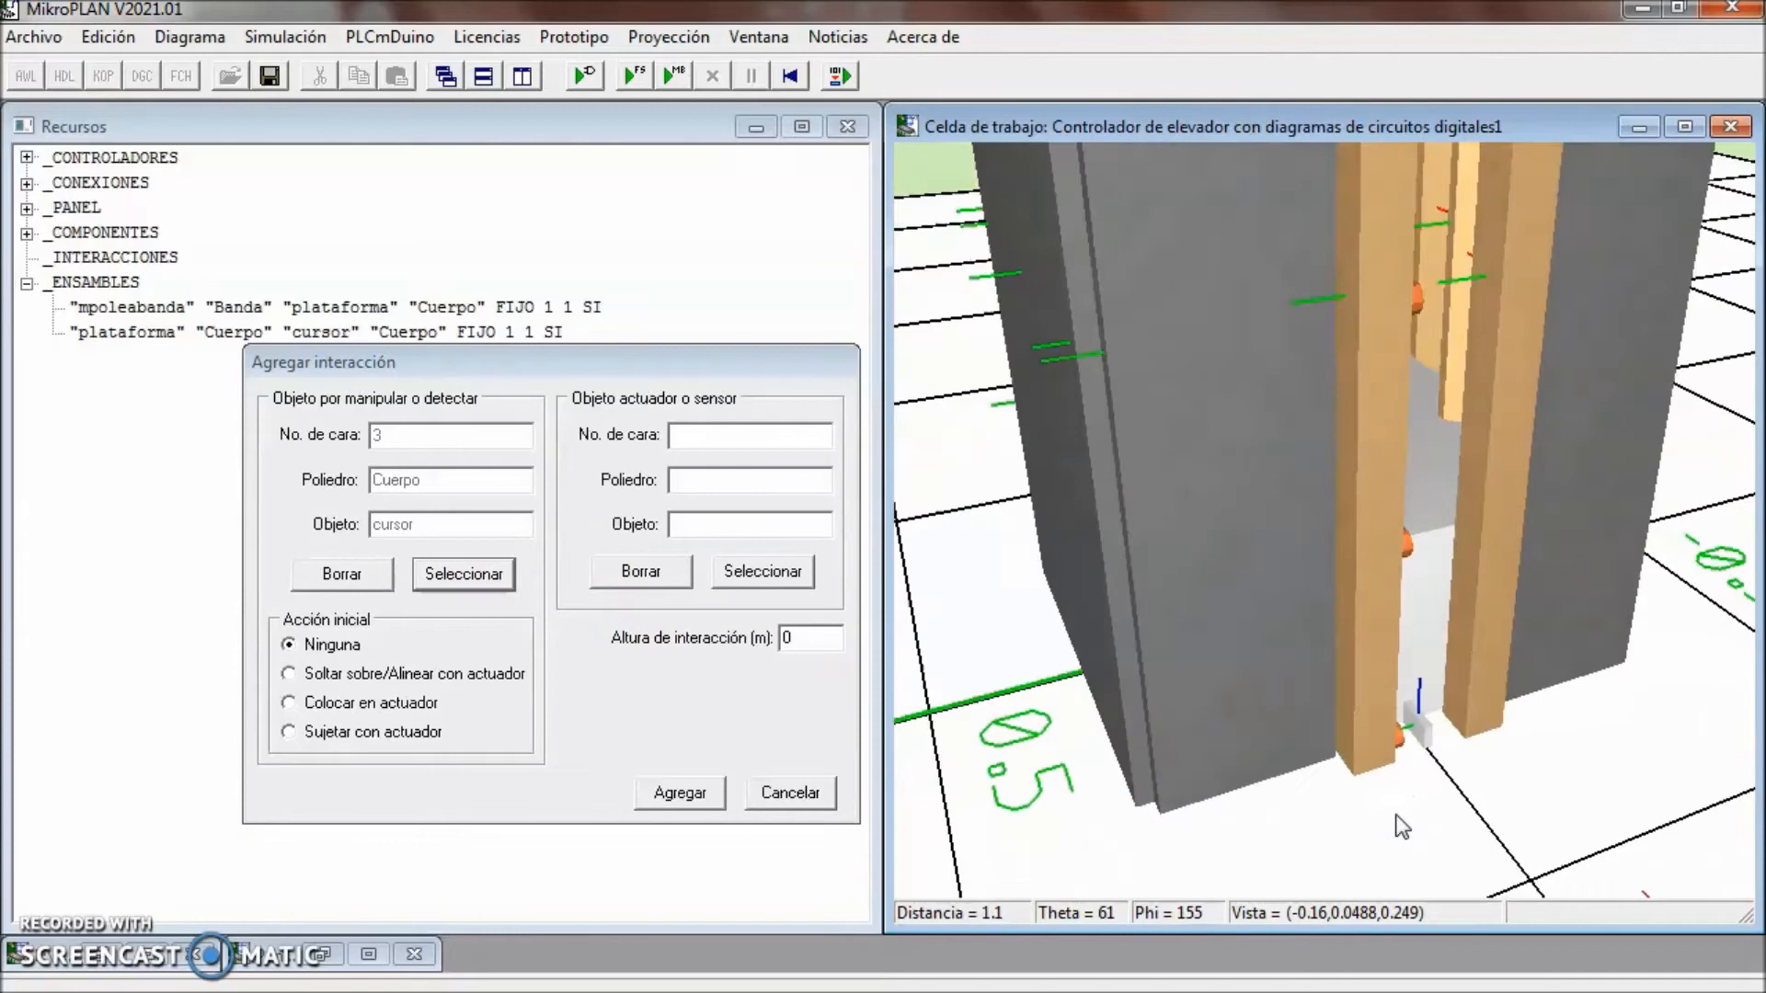
{"action": "key", "text": "Right"}
{"action": "key", "text": "Right"}
{"action": "key", "text": "Right"}
{"action": "key", "text": "Right"}
{"action": "key", "text": "Right"}
{"action": "key", "text": "Right"}
{"action": "key", "text": "Right"}
{"action": "left_click", "coordinate": [1302, 760]}
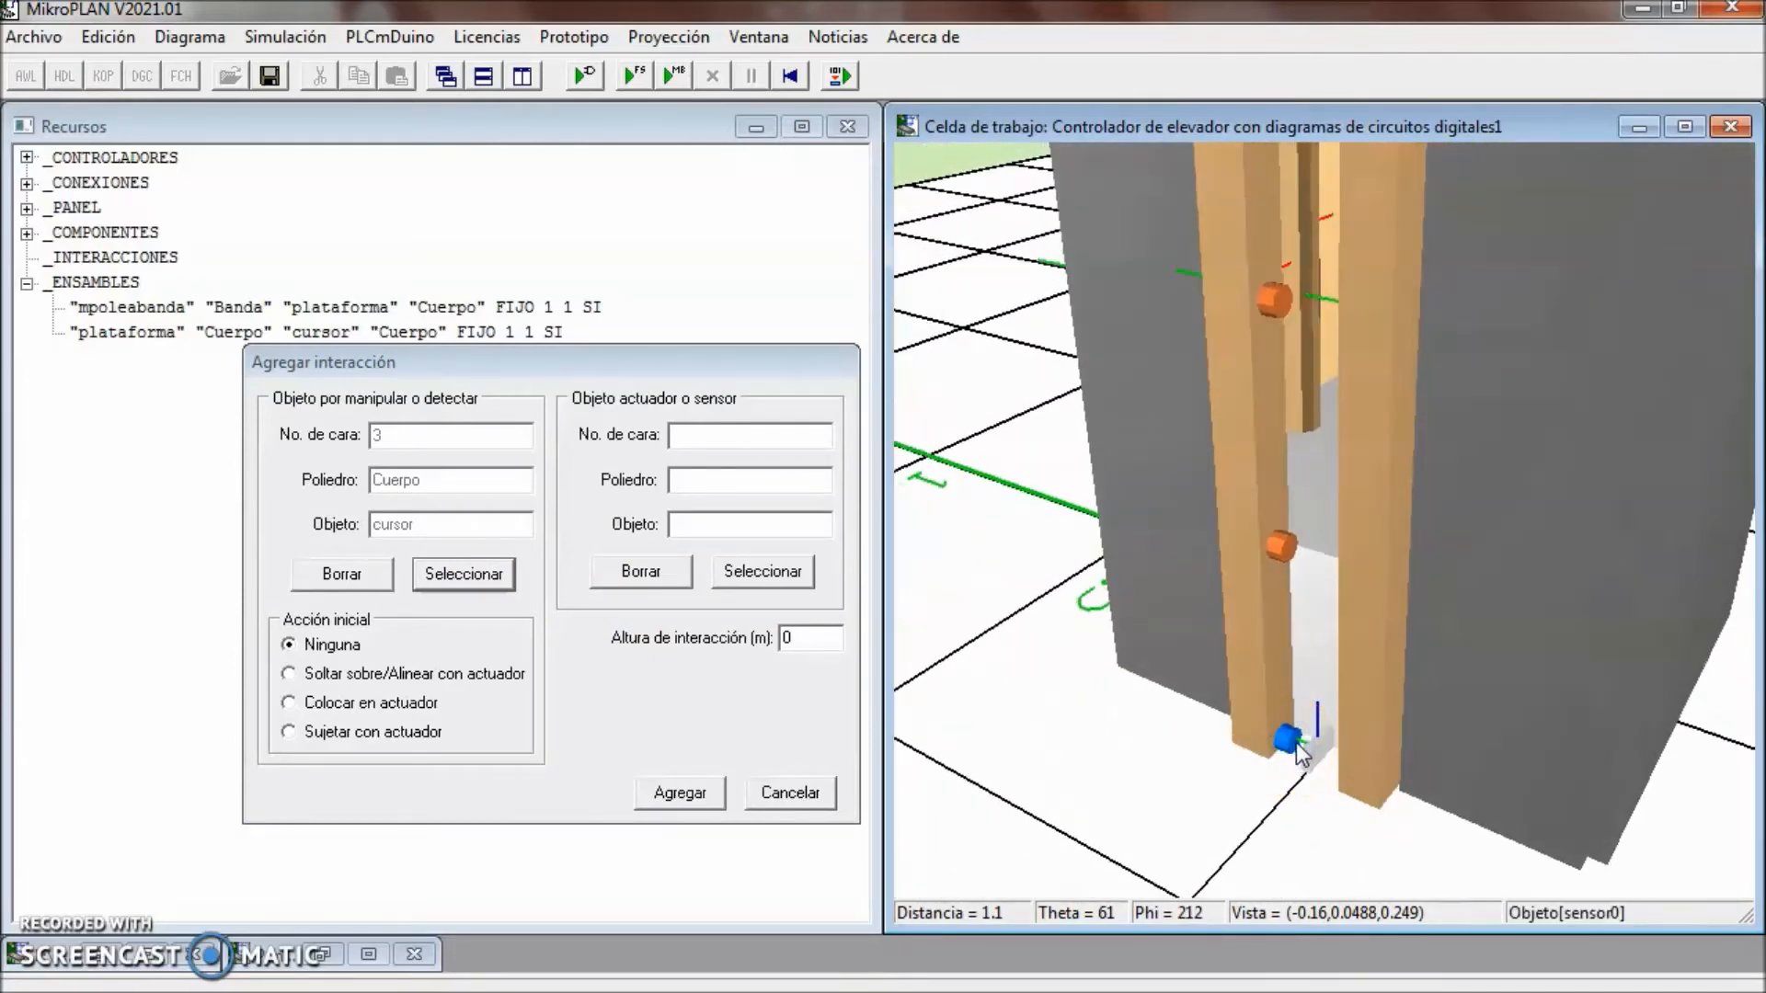
{"action": "left_click", "coordinate": [1294, 743]}
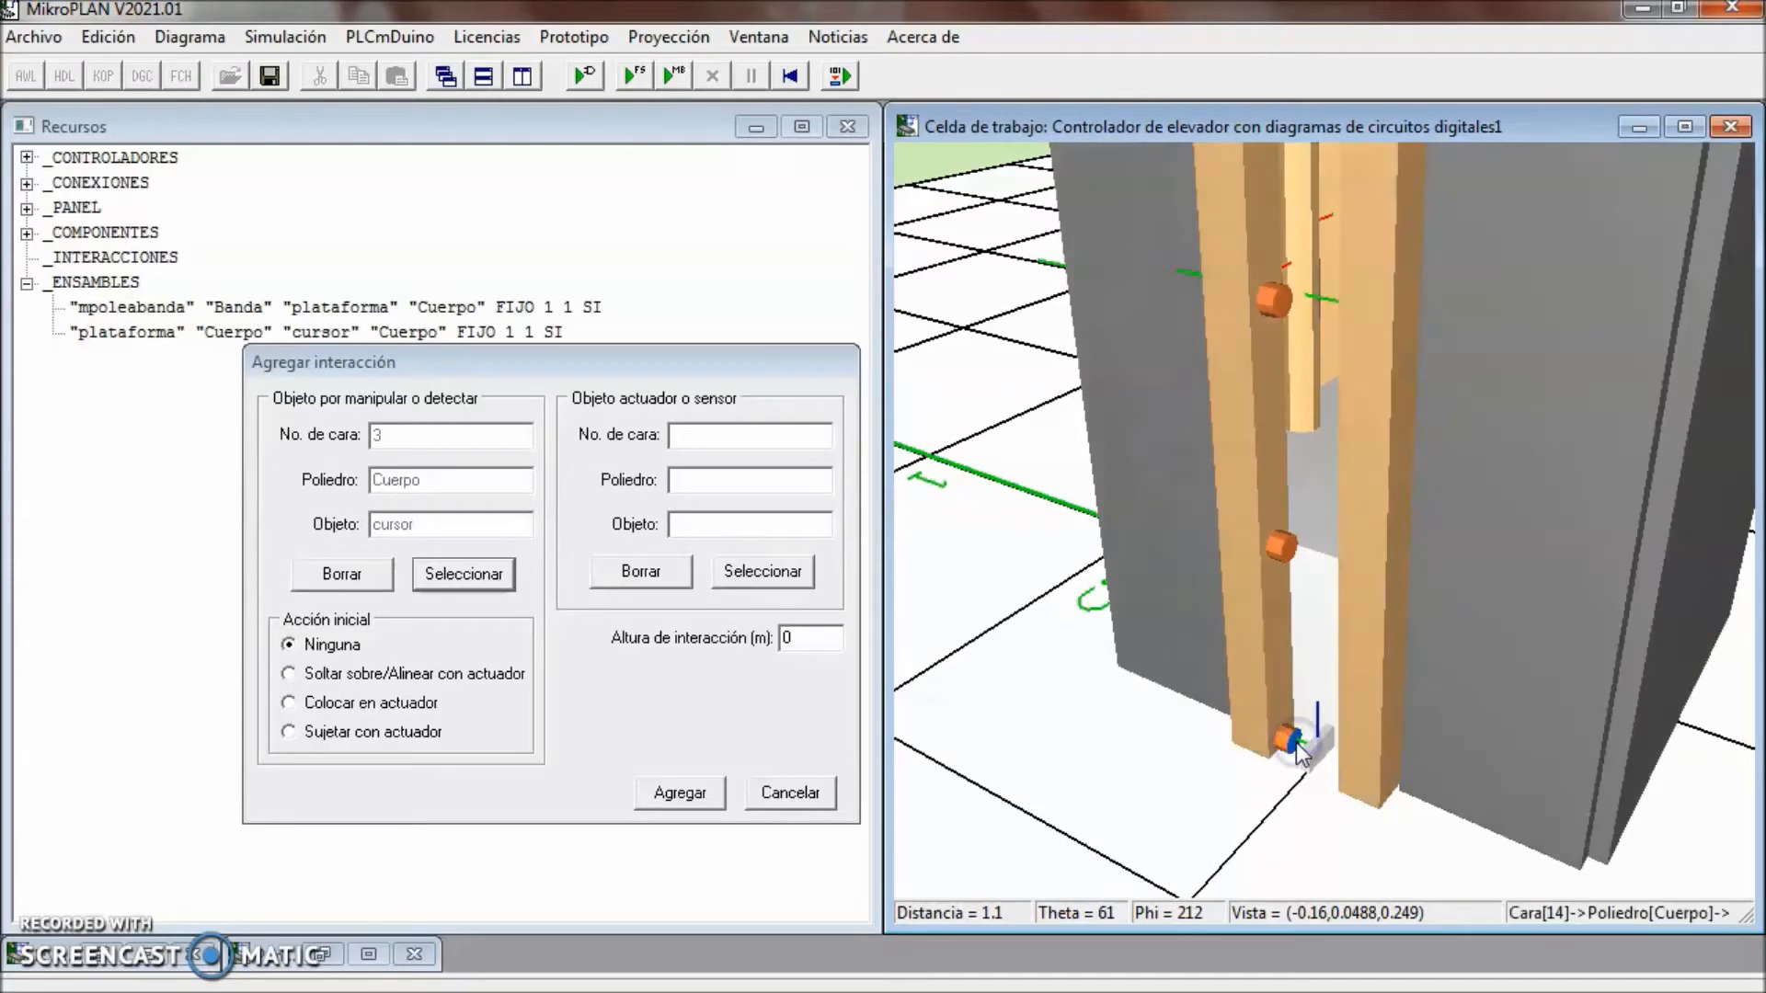
{"action": "left_click", "coordinate": [1294, 743]}
{"action": "left_click", "coordinate": [754, 577]}
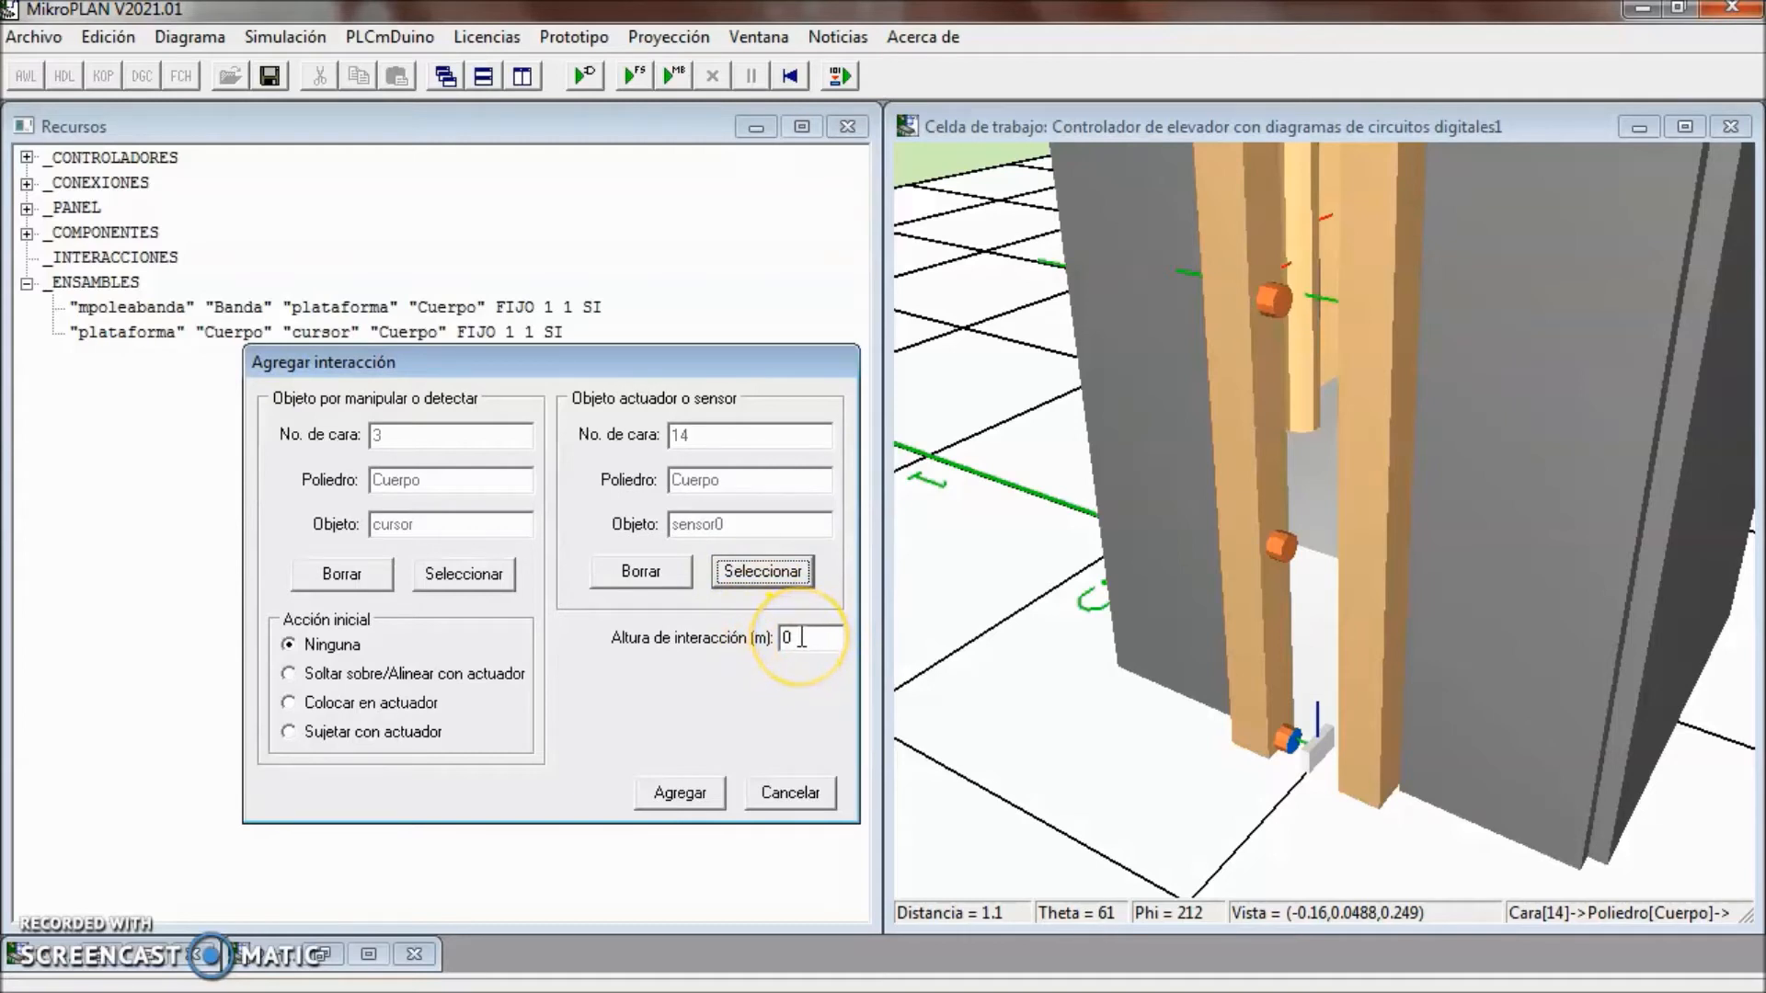
{"action": "left_click", "coordinate": [682, 791]}
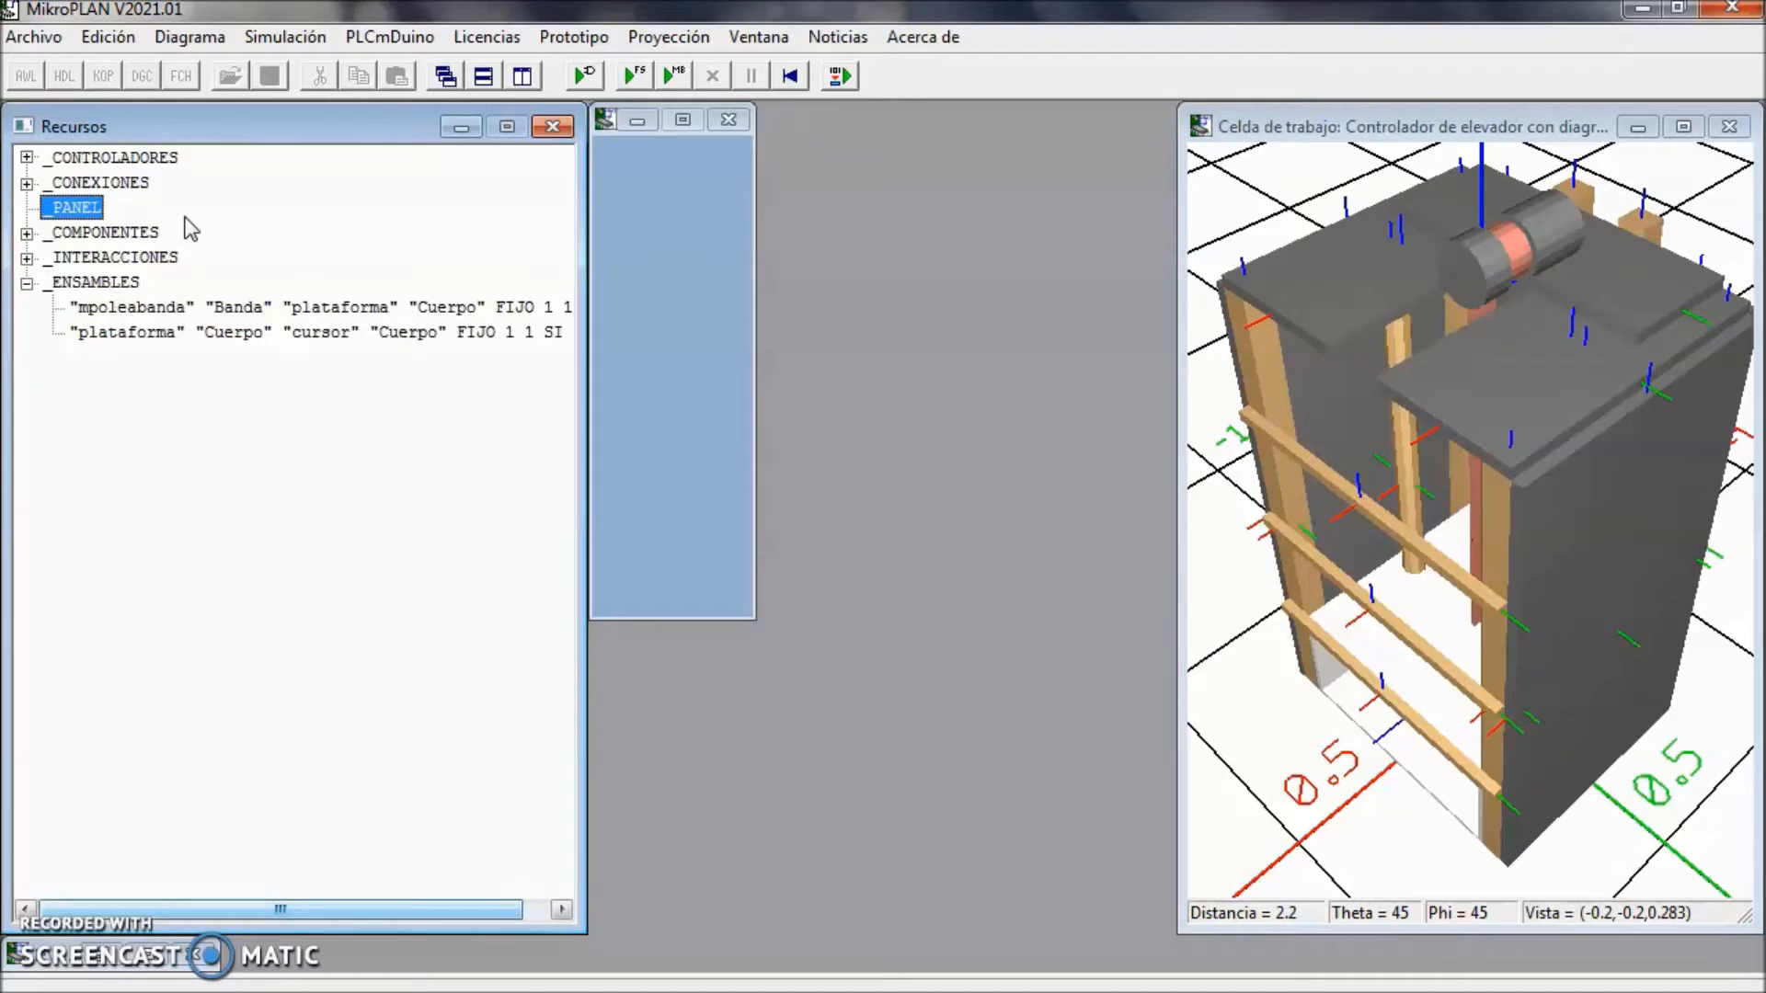
- Add a Pulsador to the control panel, connected to PLCmDuino.I0.4 (PISO_0) and labelled "Ir a la planta baja"
{"action": "double_click", "coordinate": [81, 208]}
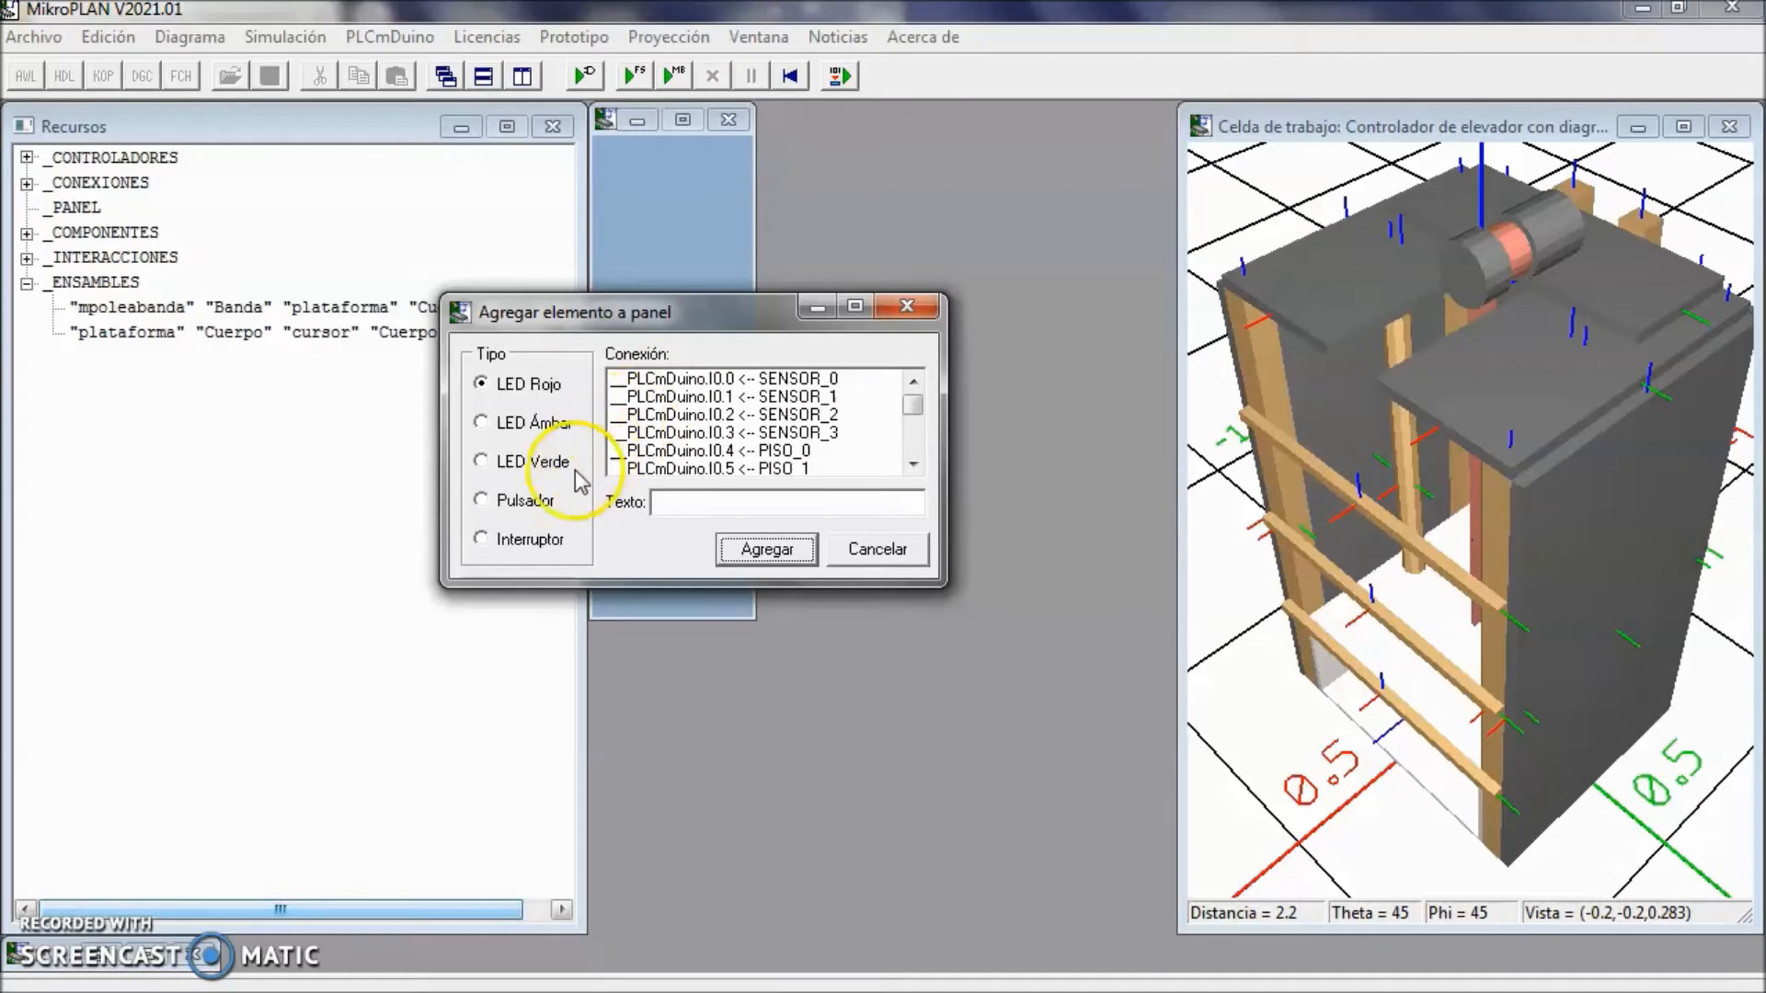
{"action": "left_click", "coordinate": [528, 502]}
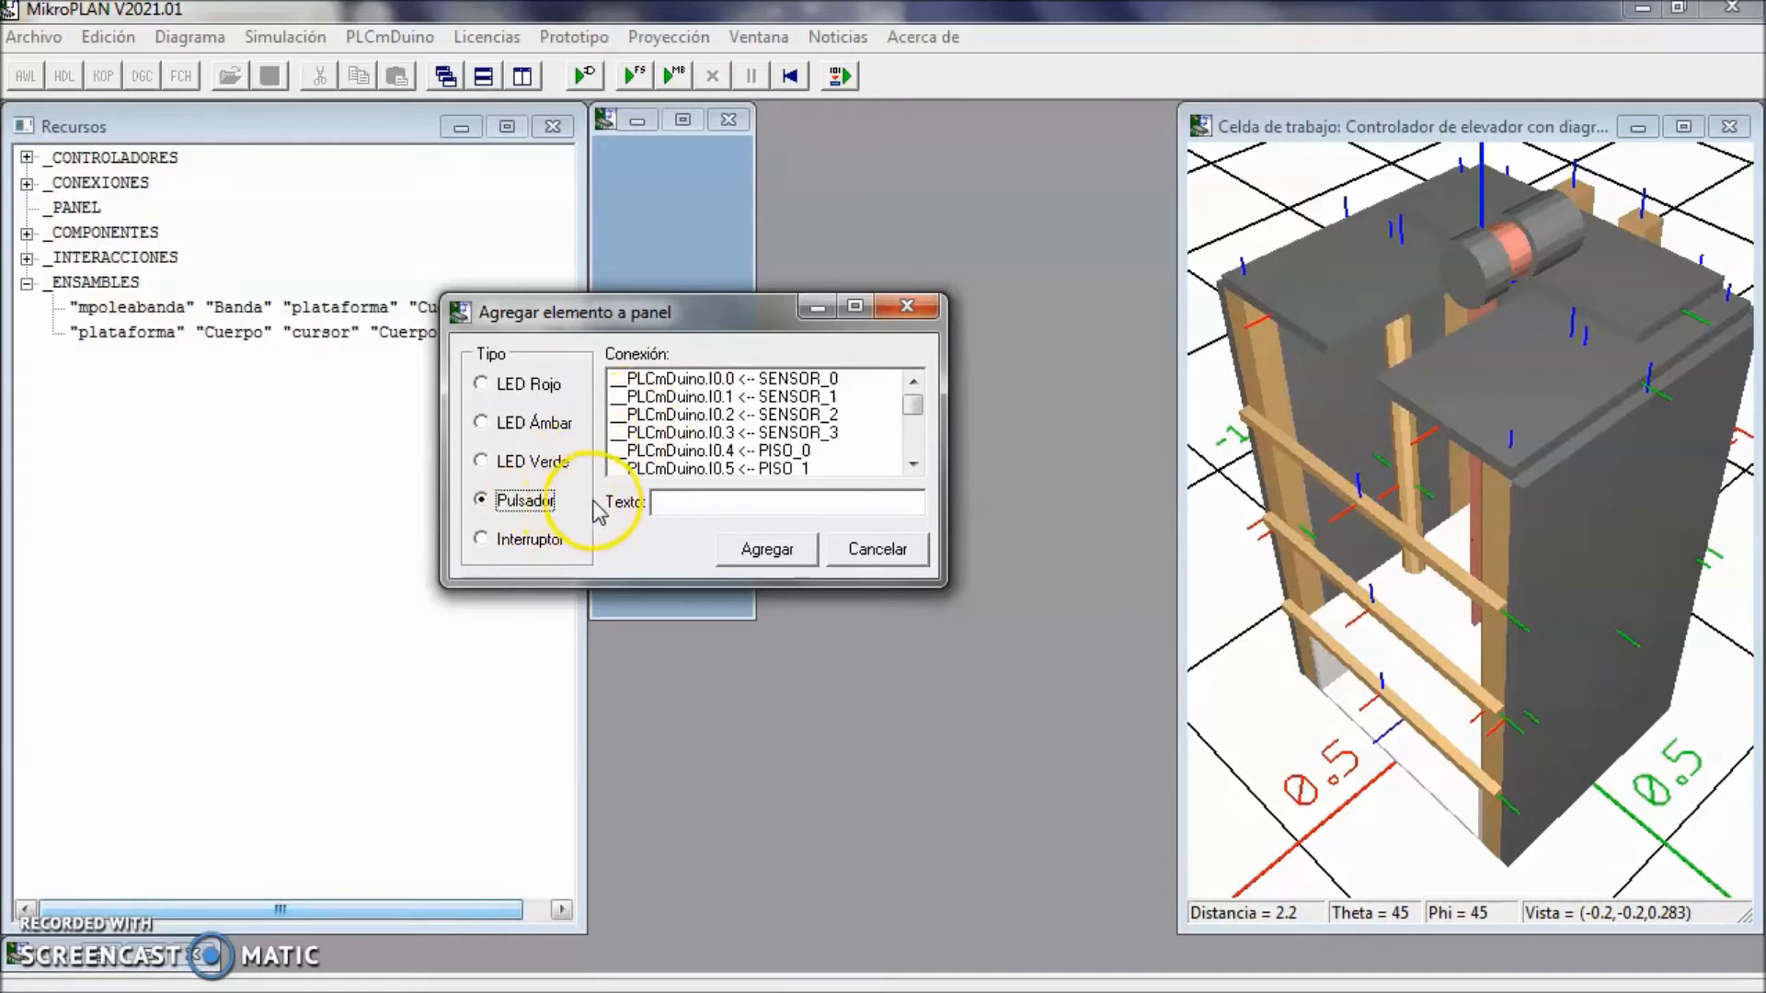
{"action": "left_click", "coordinate": [778, 452]}
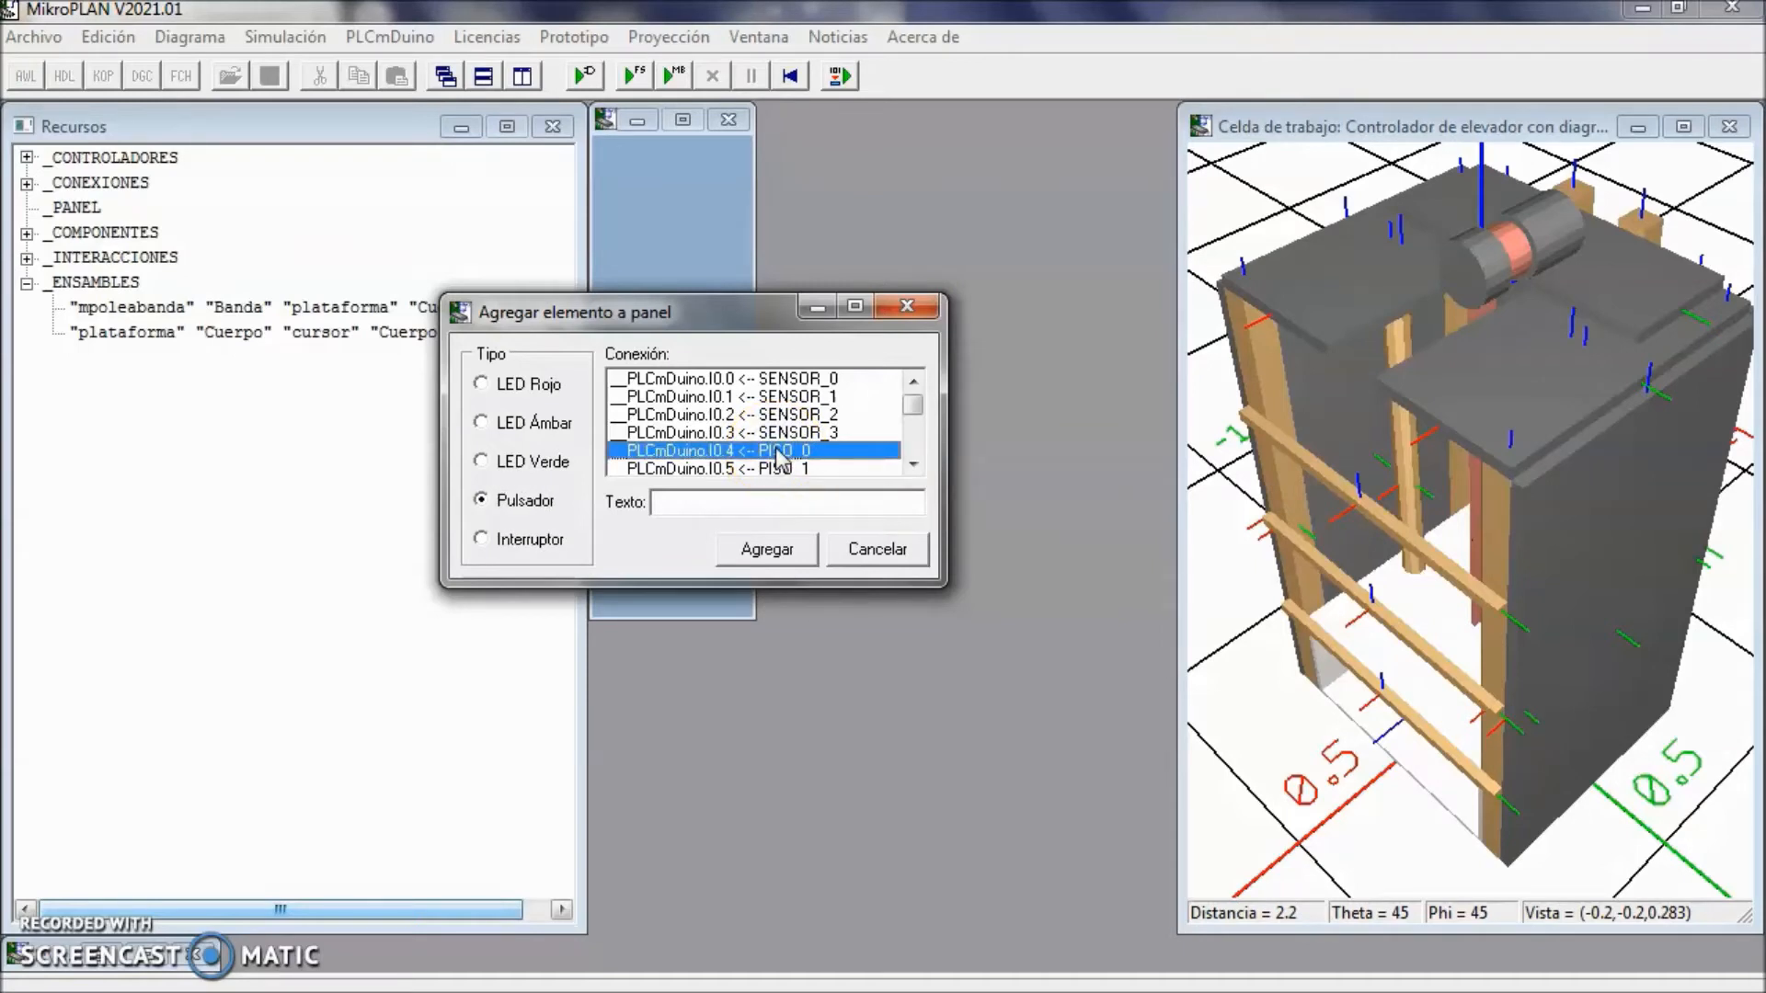
{"action": "left_click", "coordinate": [736, 456]}
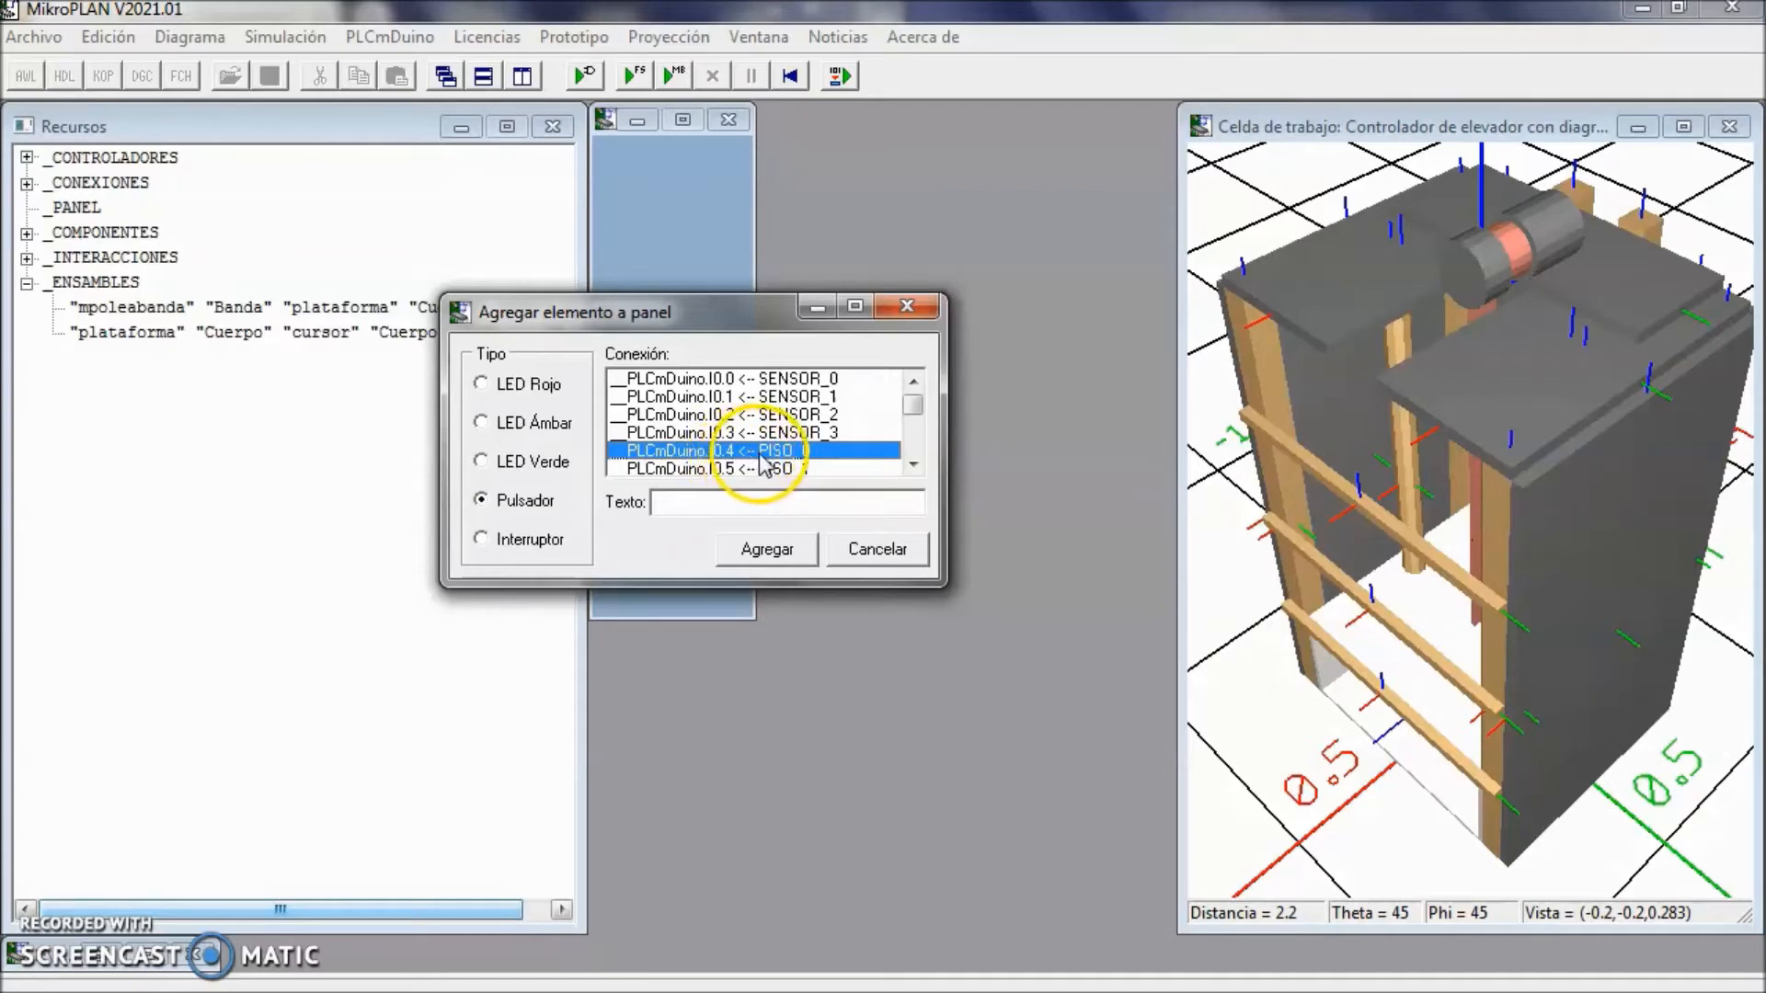
{"action": "left_click", "coordinate": [690, 502]}
{"action": "type", "text": "Ir a la planta baja"}
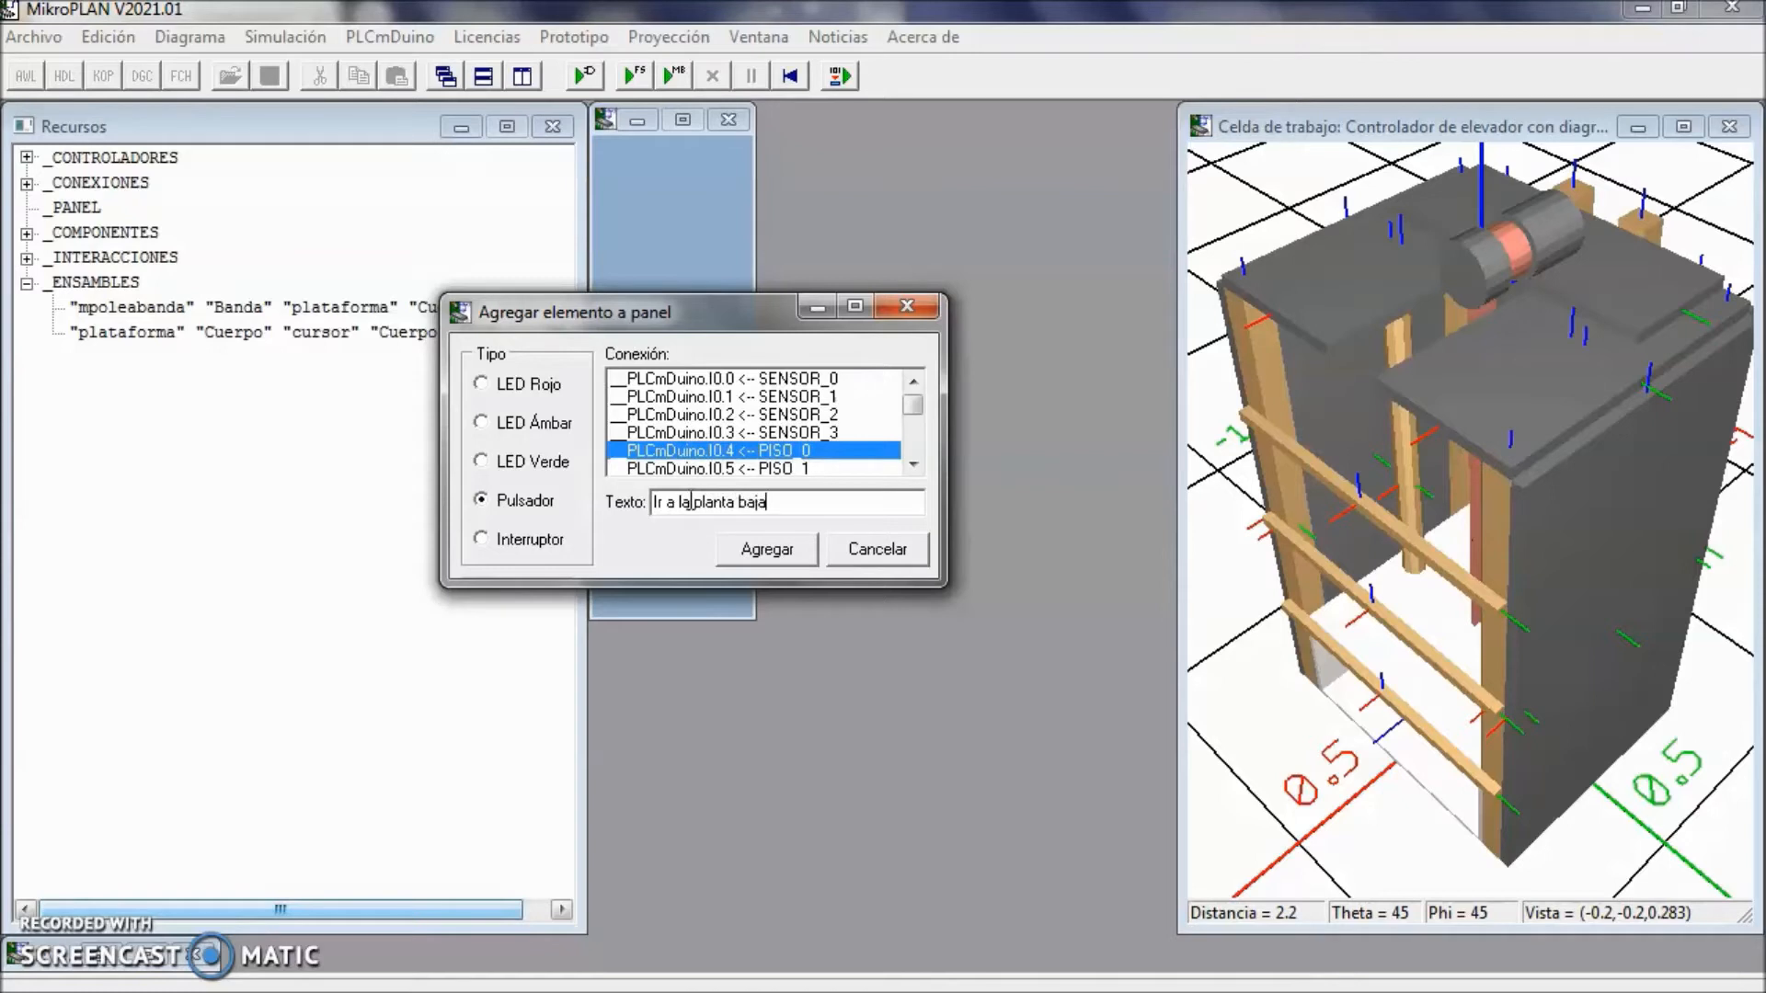
{"action": "left_click", "coordinate": [764, 548]}
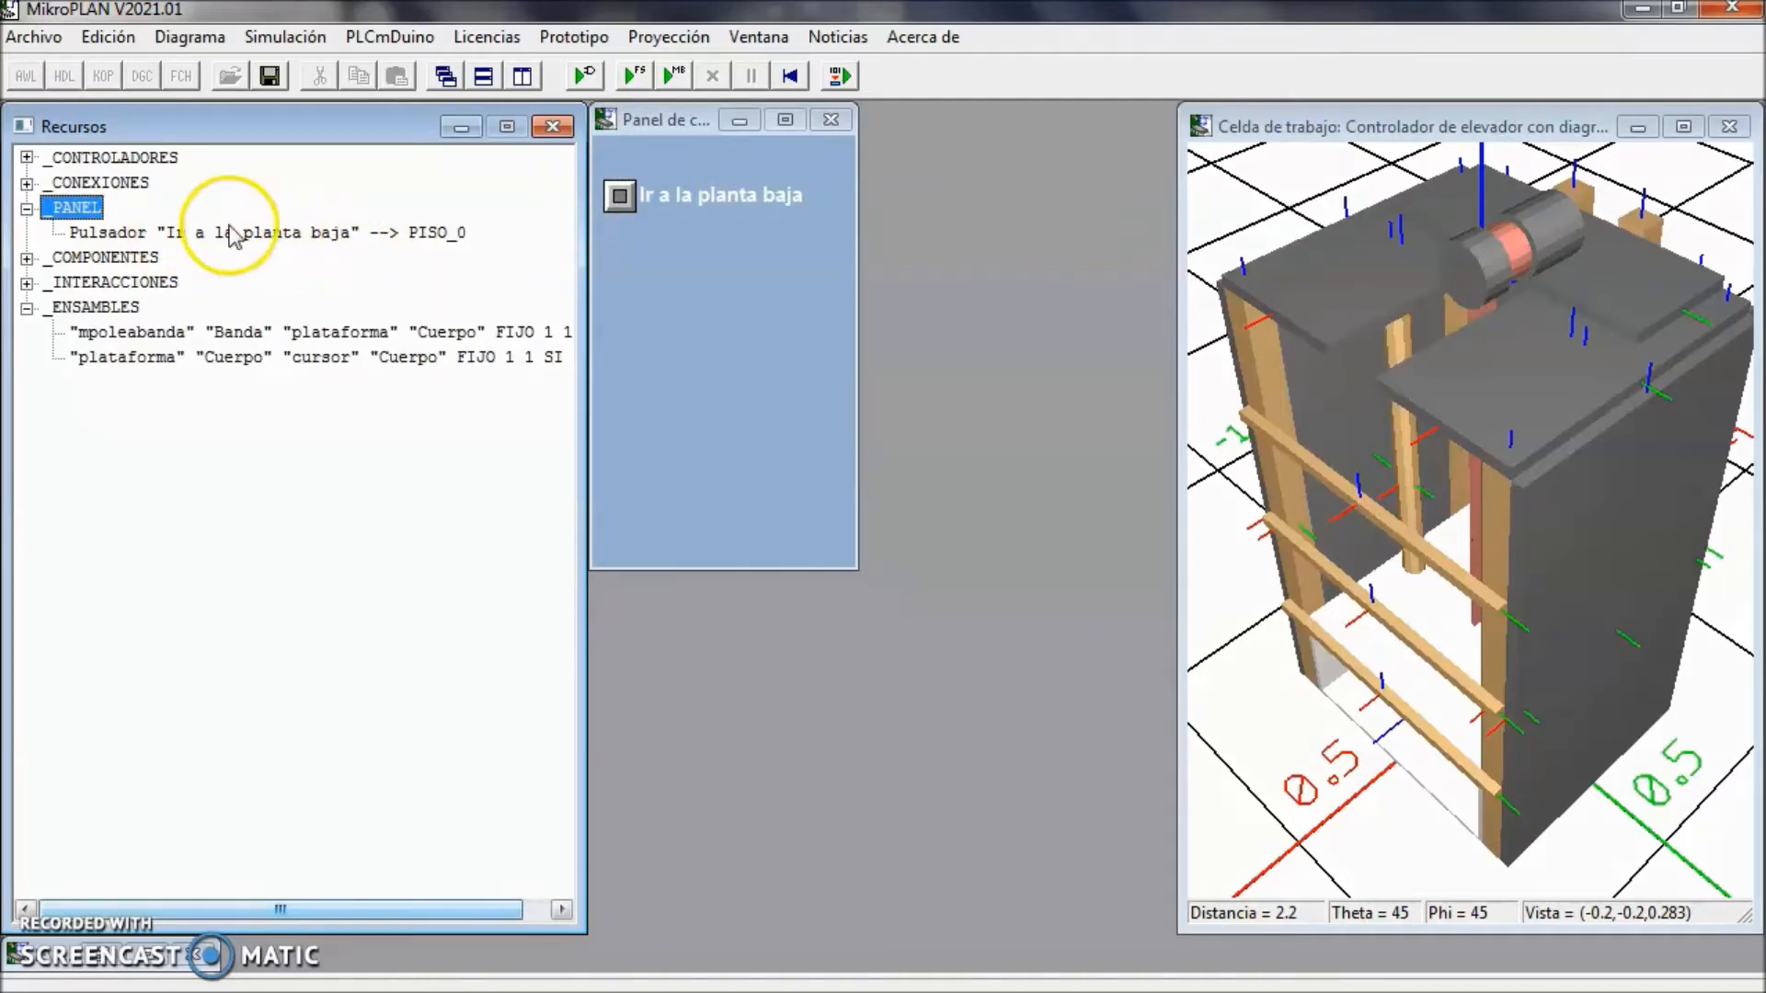
- Add a Pulsador to the control panel, connected to PLCmDuino.I0.5 (PISO_1) and labelled "Ir al piso 1"
{"action": "double_click", "coordinate": [77, 207]}
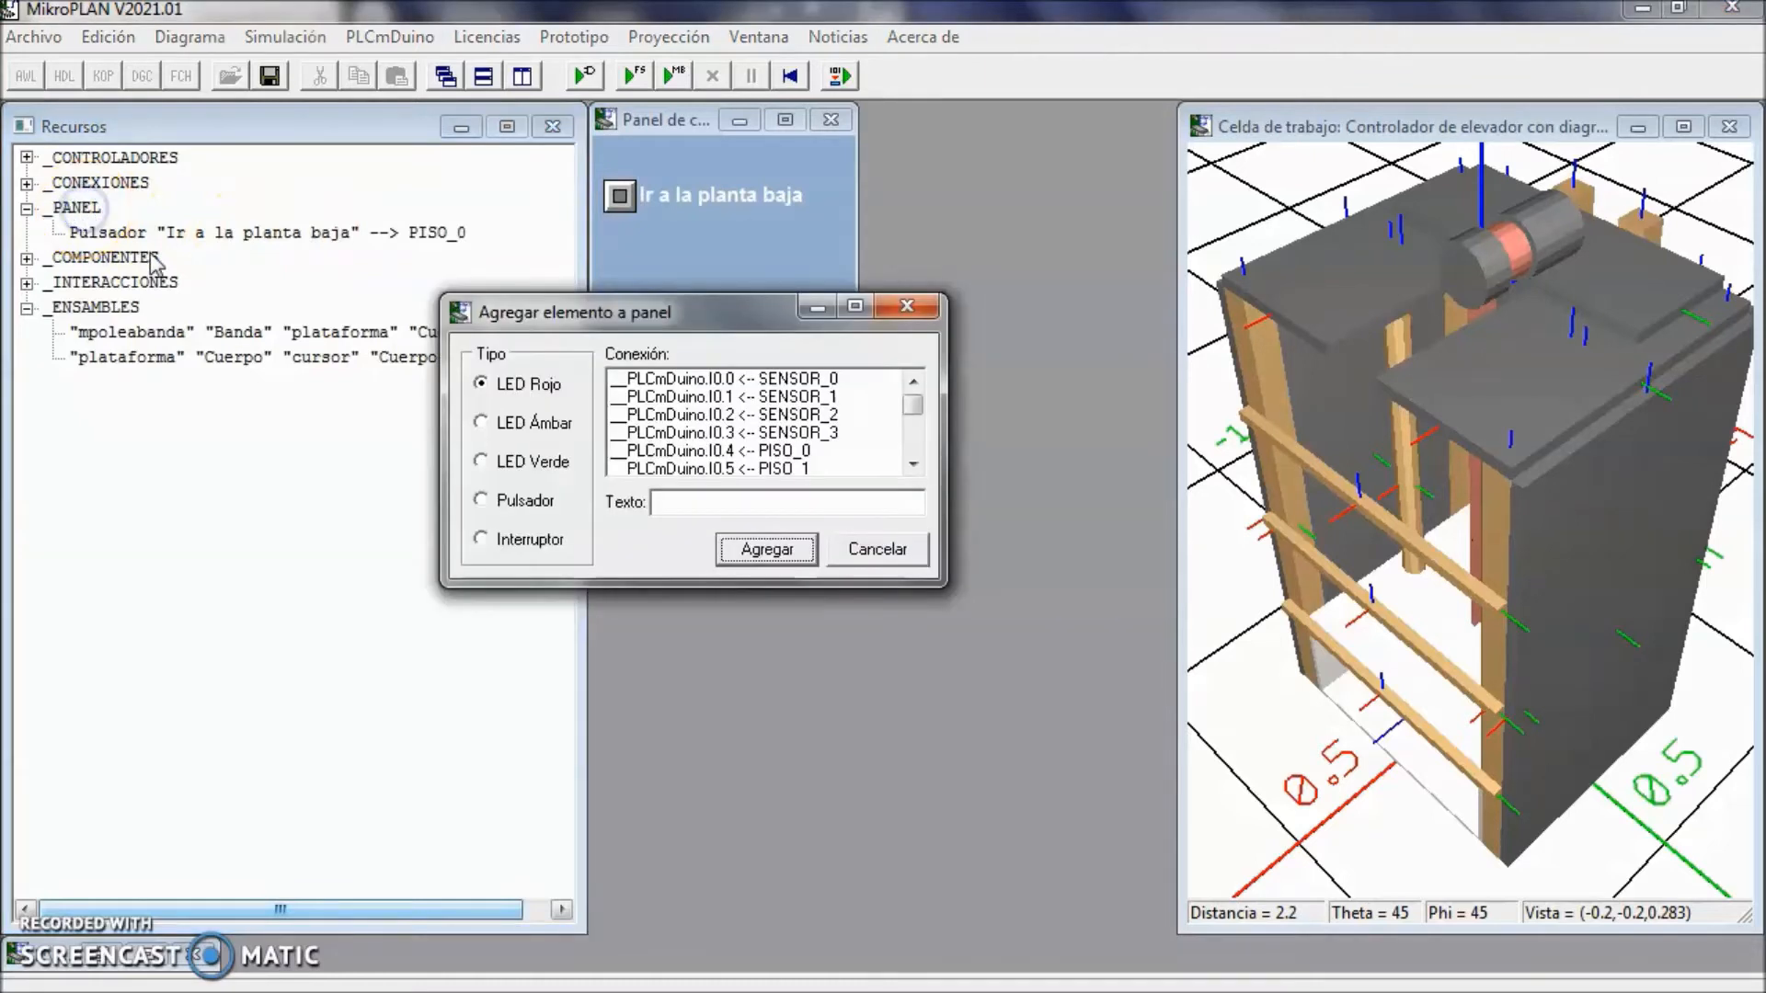
{"action": "left_click", "coordinate": [529, 500]}
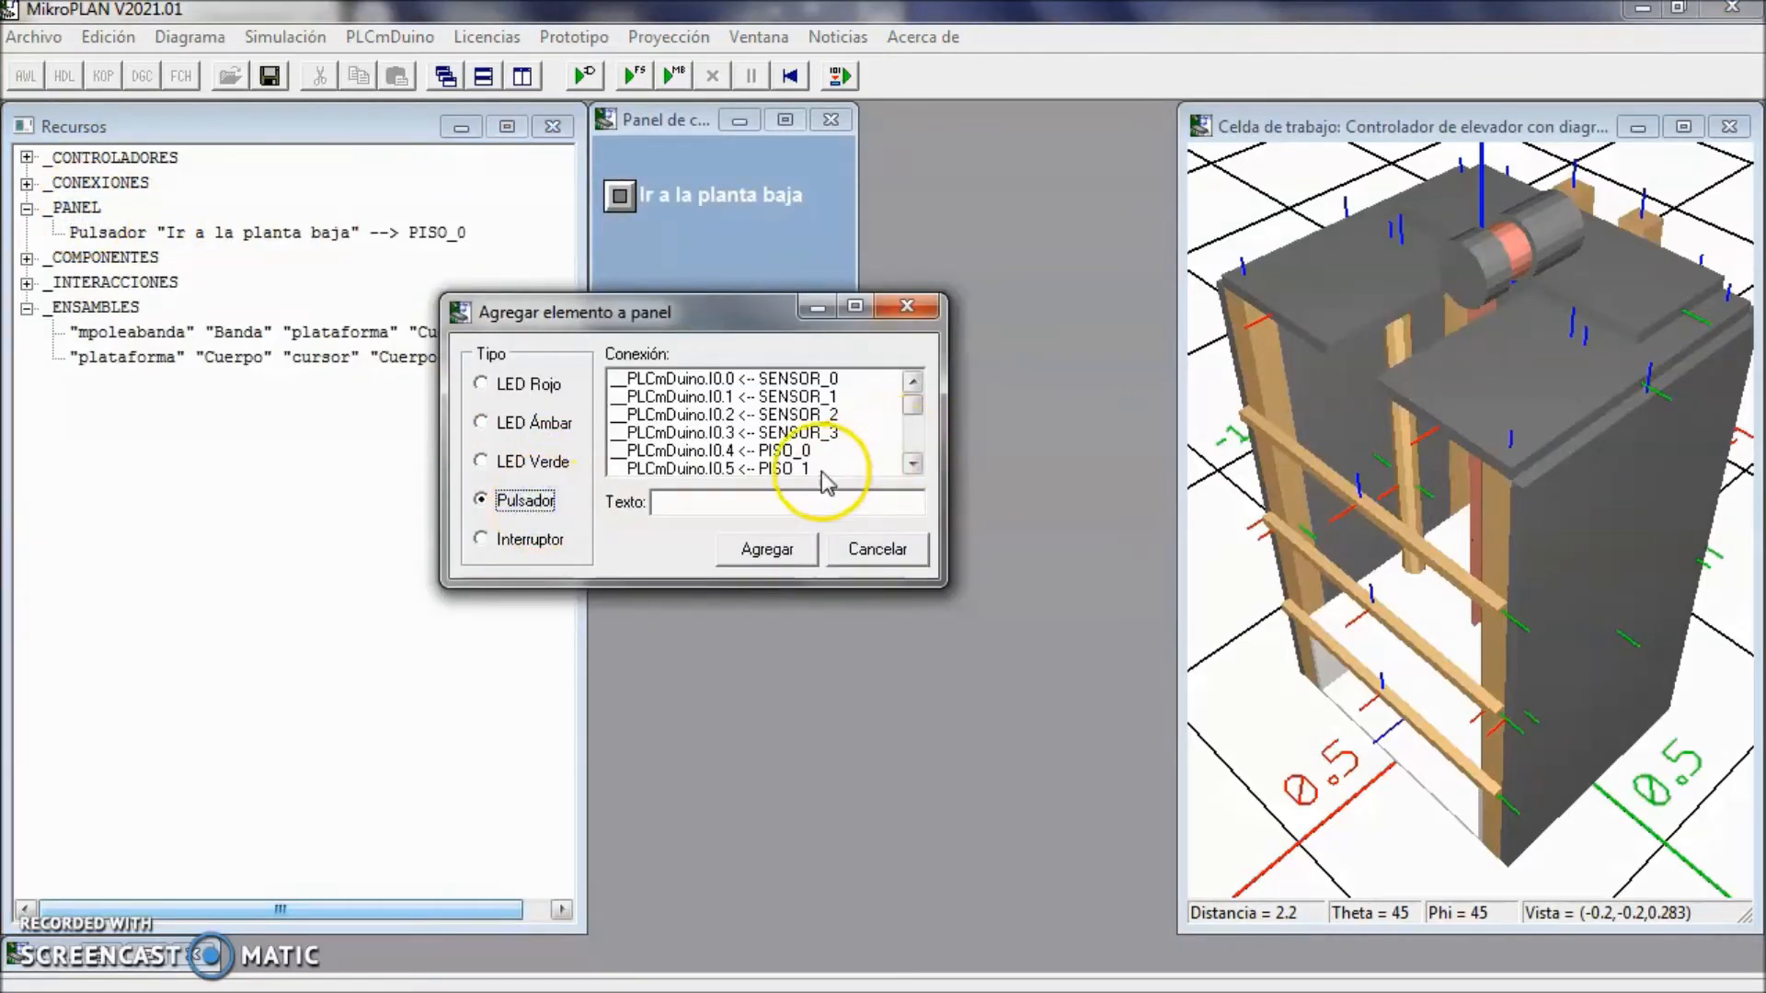
{"action": "left_click", "coordinate": [782, 468]}
{"action": "type", "text": "Ir al piso 1"}
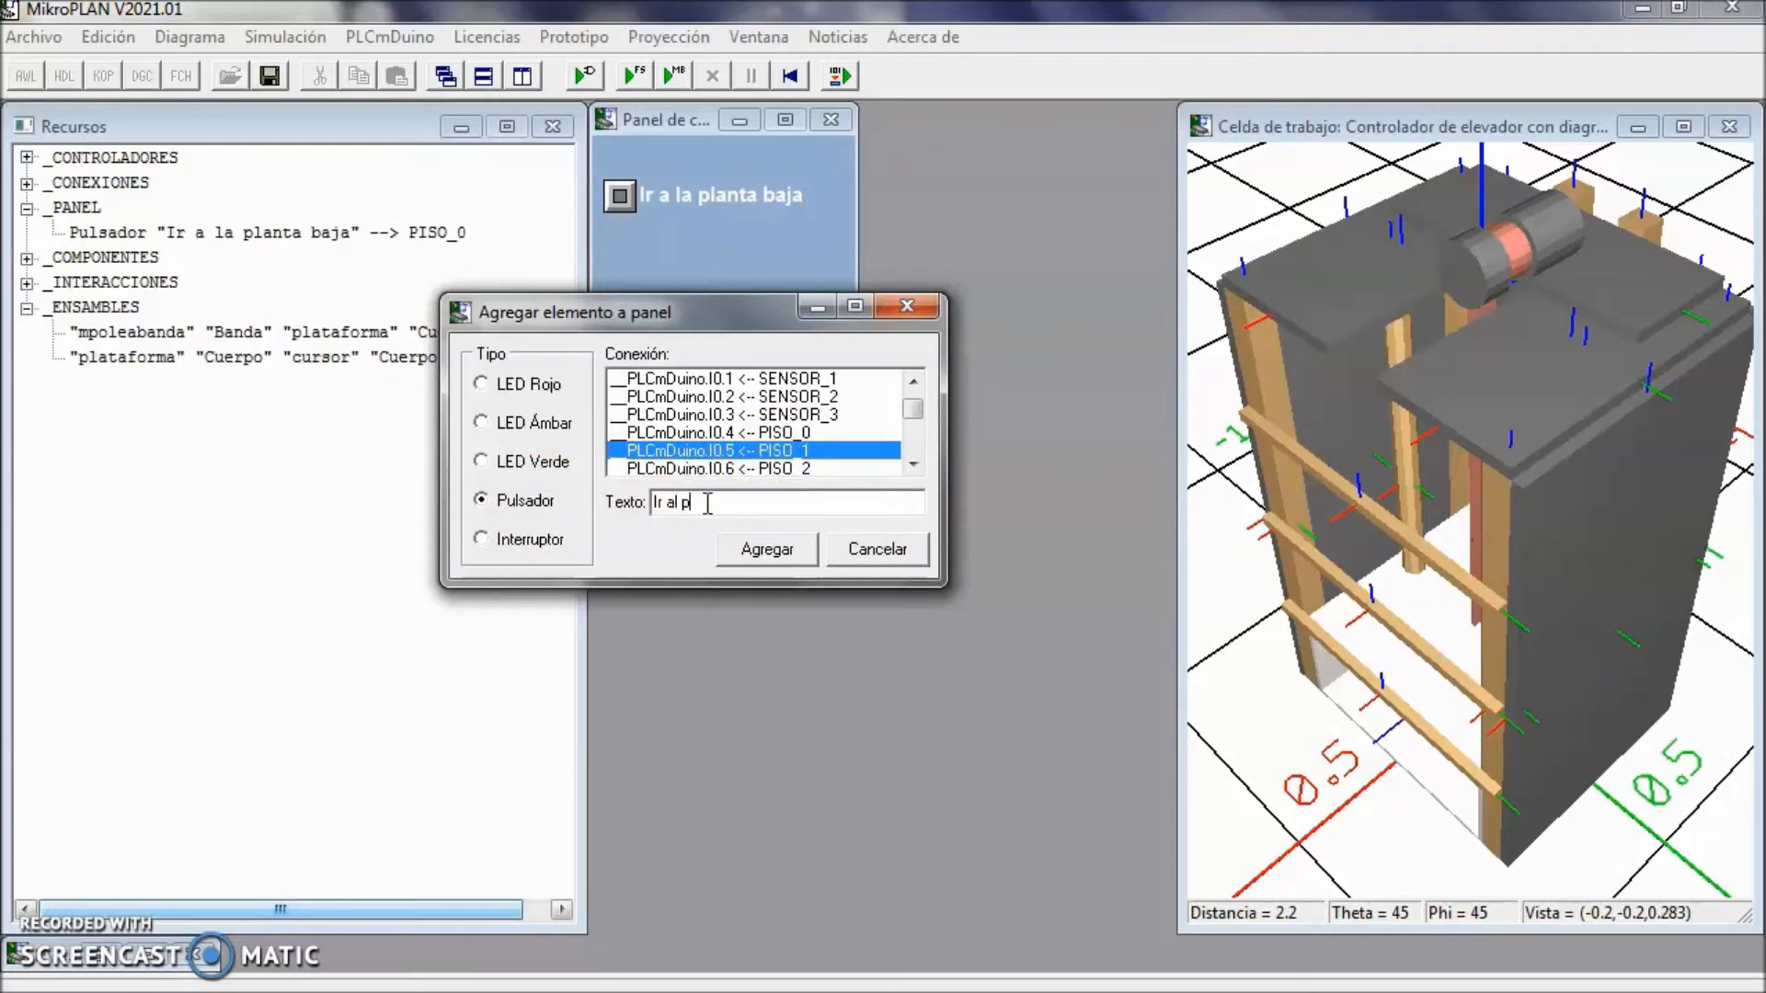
{"action": "left_click", "coordinate": [767, 549]}
- Add a Pulsador to the control panel, connected to PLCmDuino.I0.6 (PISO_2) and labelled "Ir al piso 2"
{"action": "double_click", "coordinate": [75, 207]}
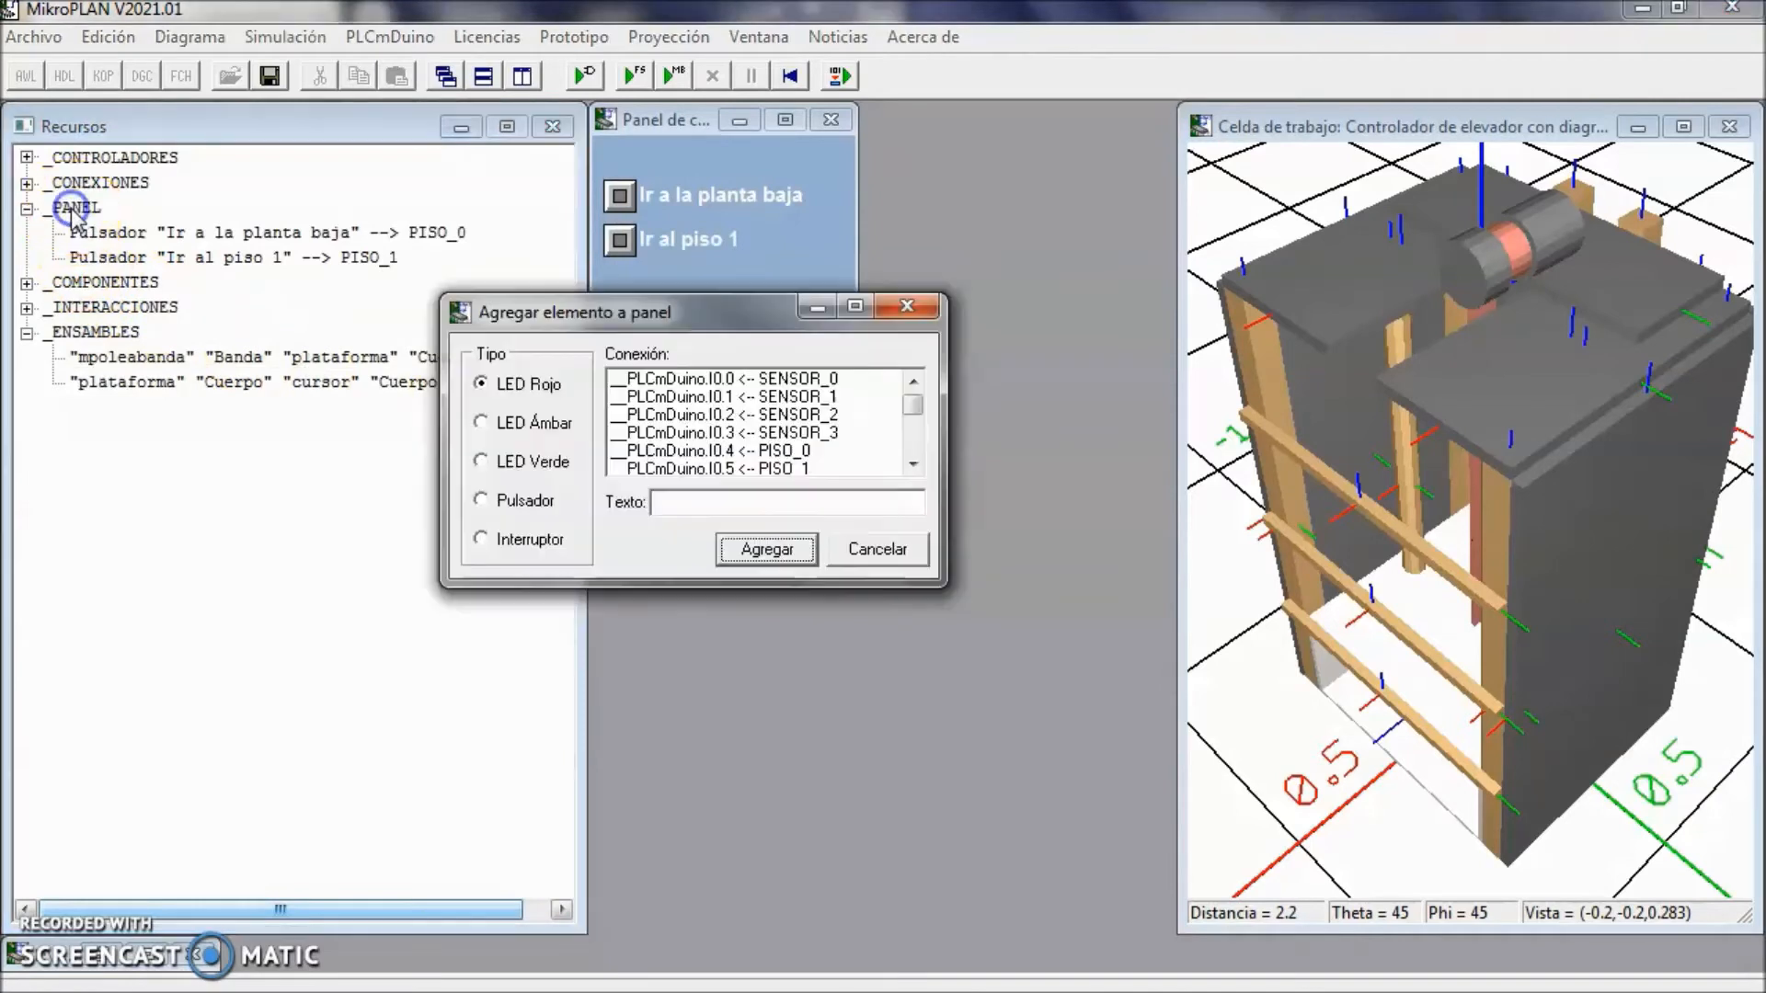
{"action": "left_click", "coordinate": [507, 504]}
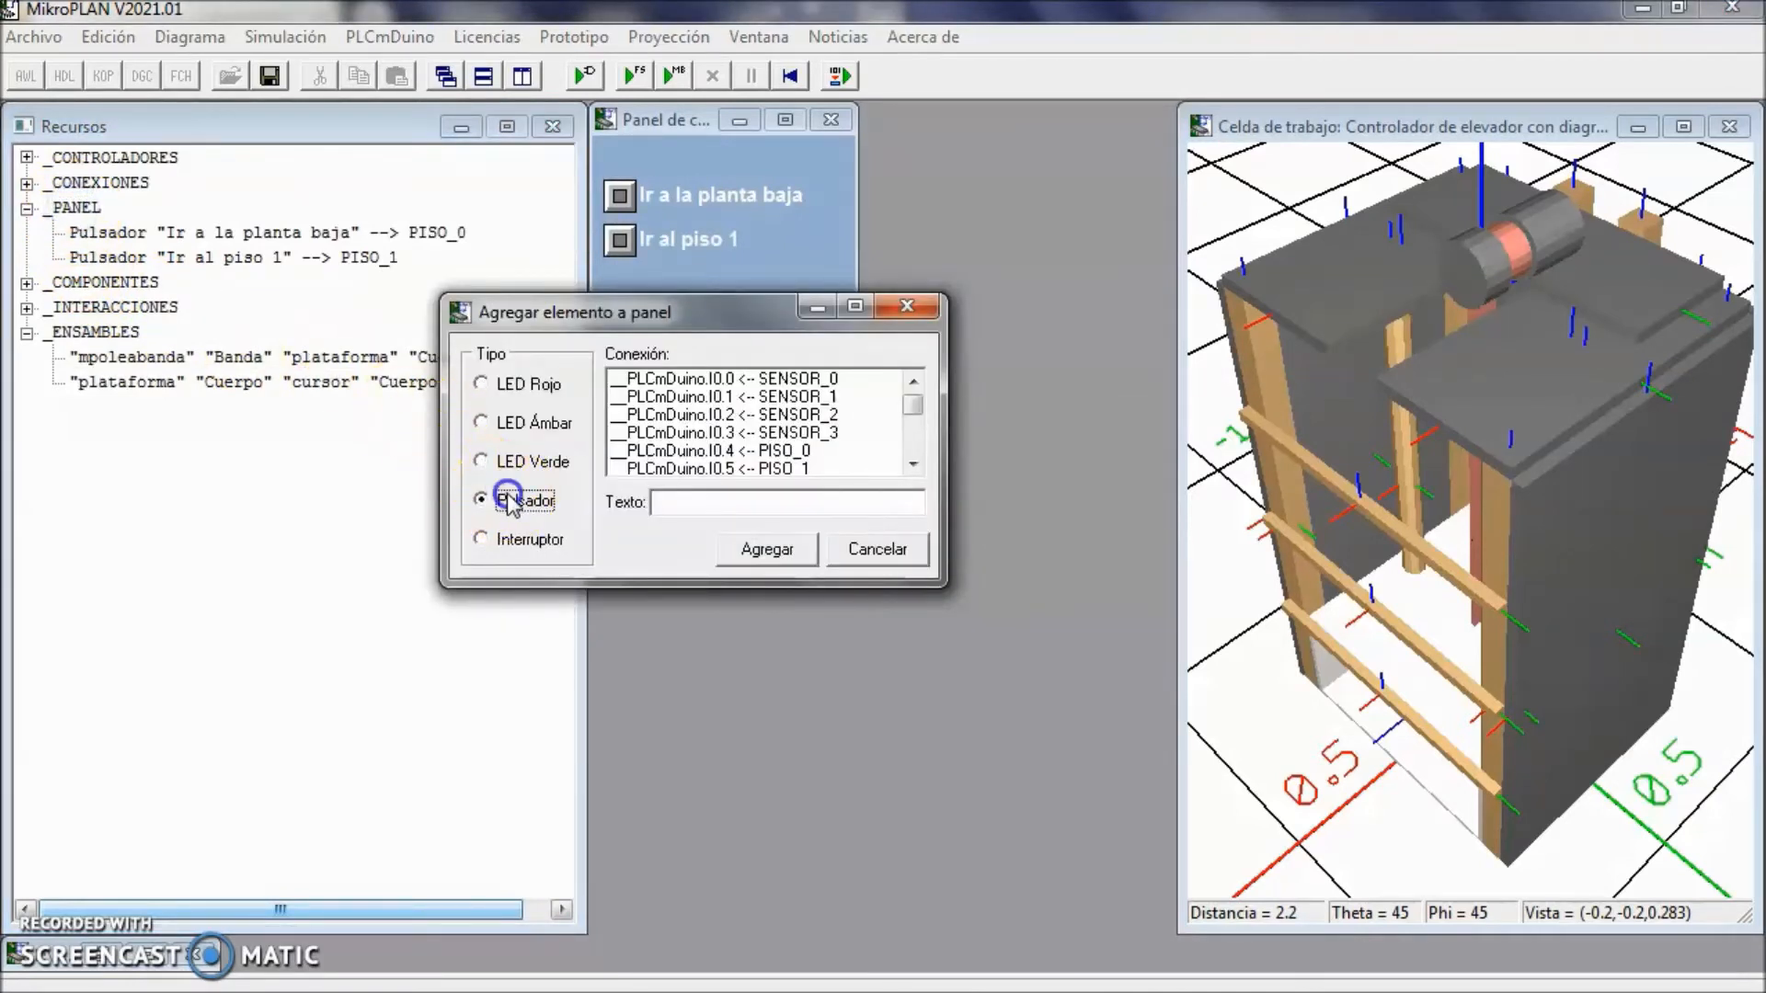
{"action": "left_click", "coordinate": [914, 451]}
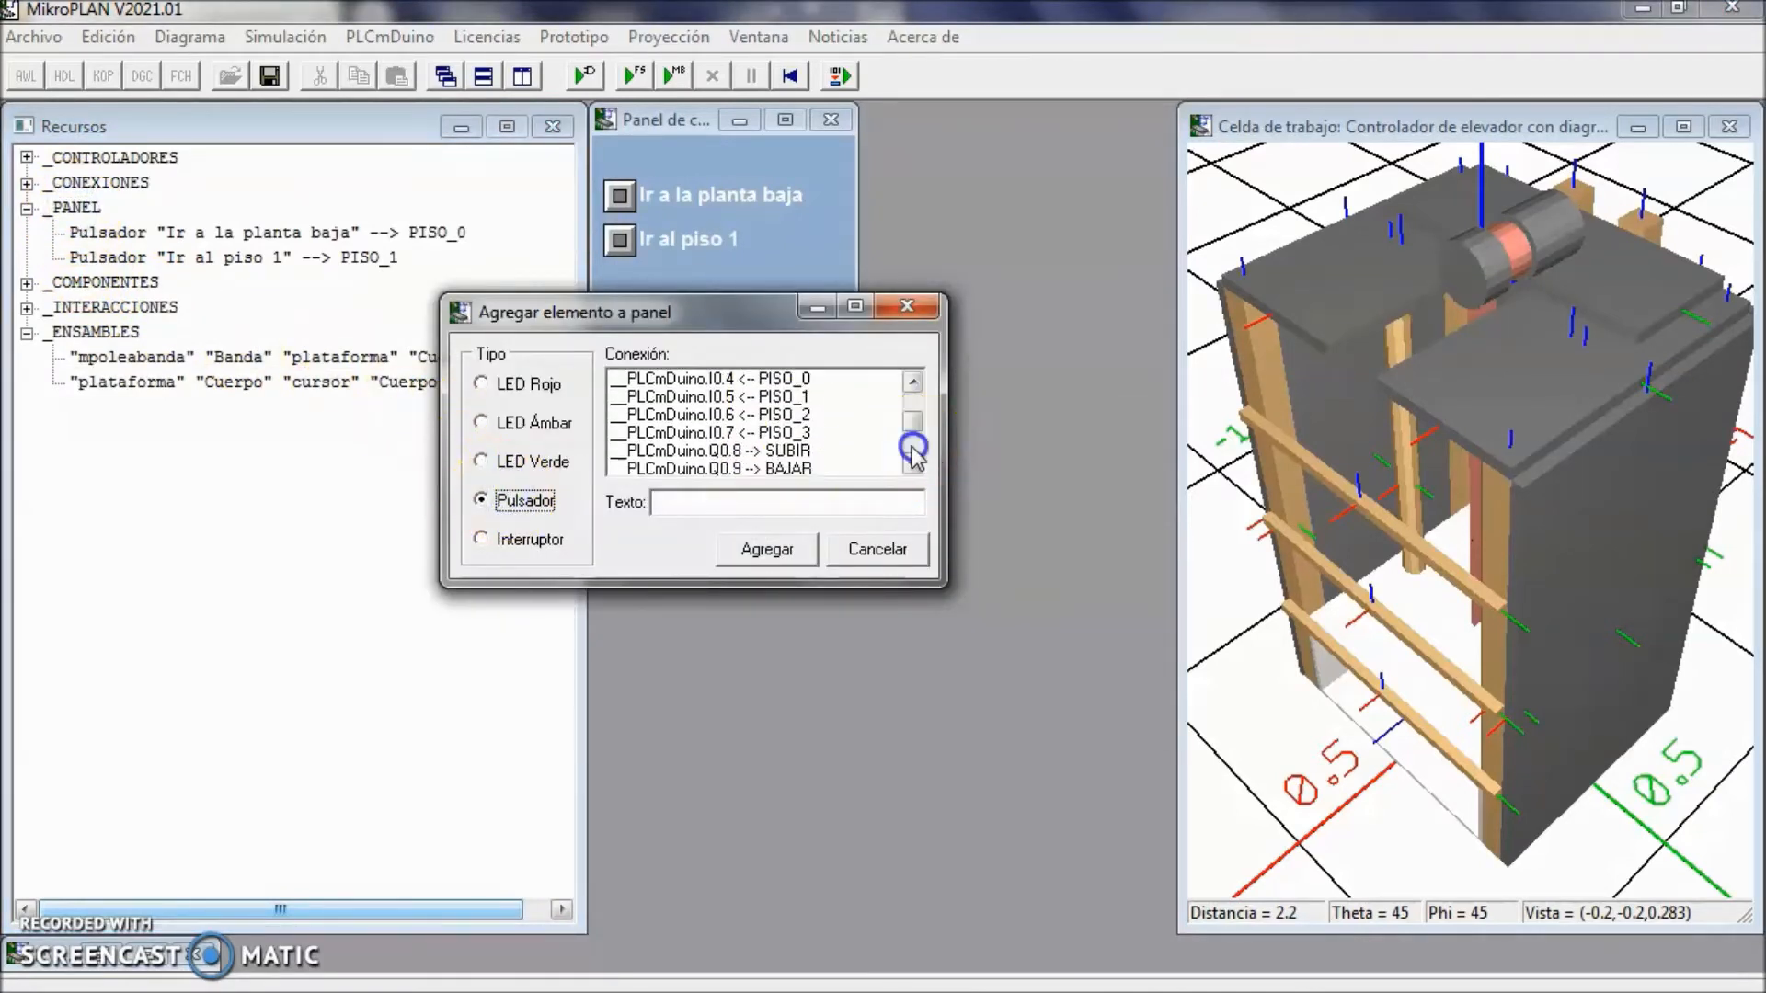
{"action": "left_click", "coordinate": [755, 418]}
{"action": "left_click", "coordinate": [691, 502]}
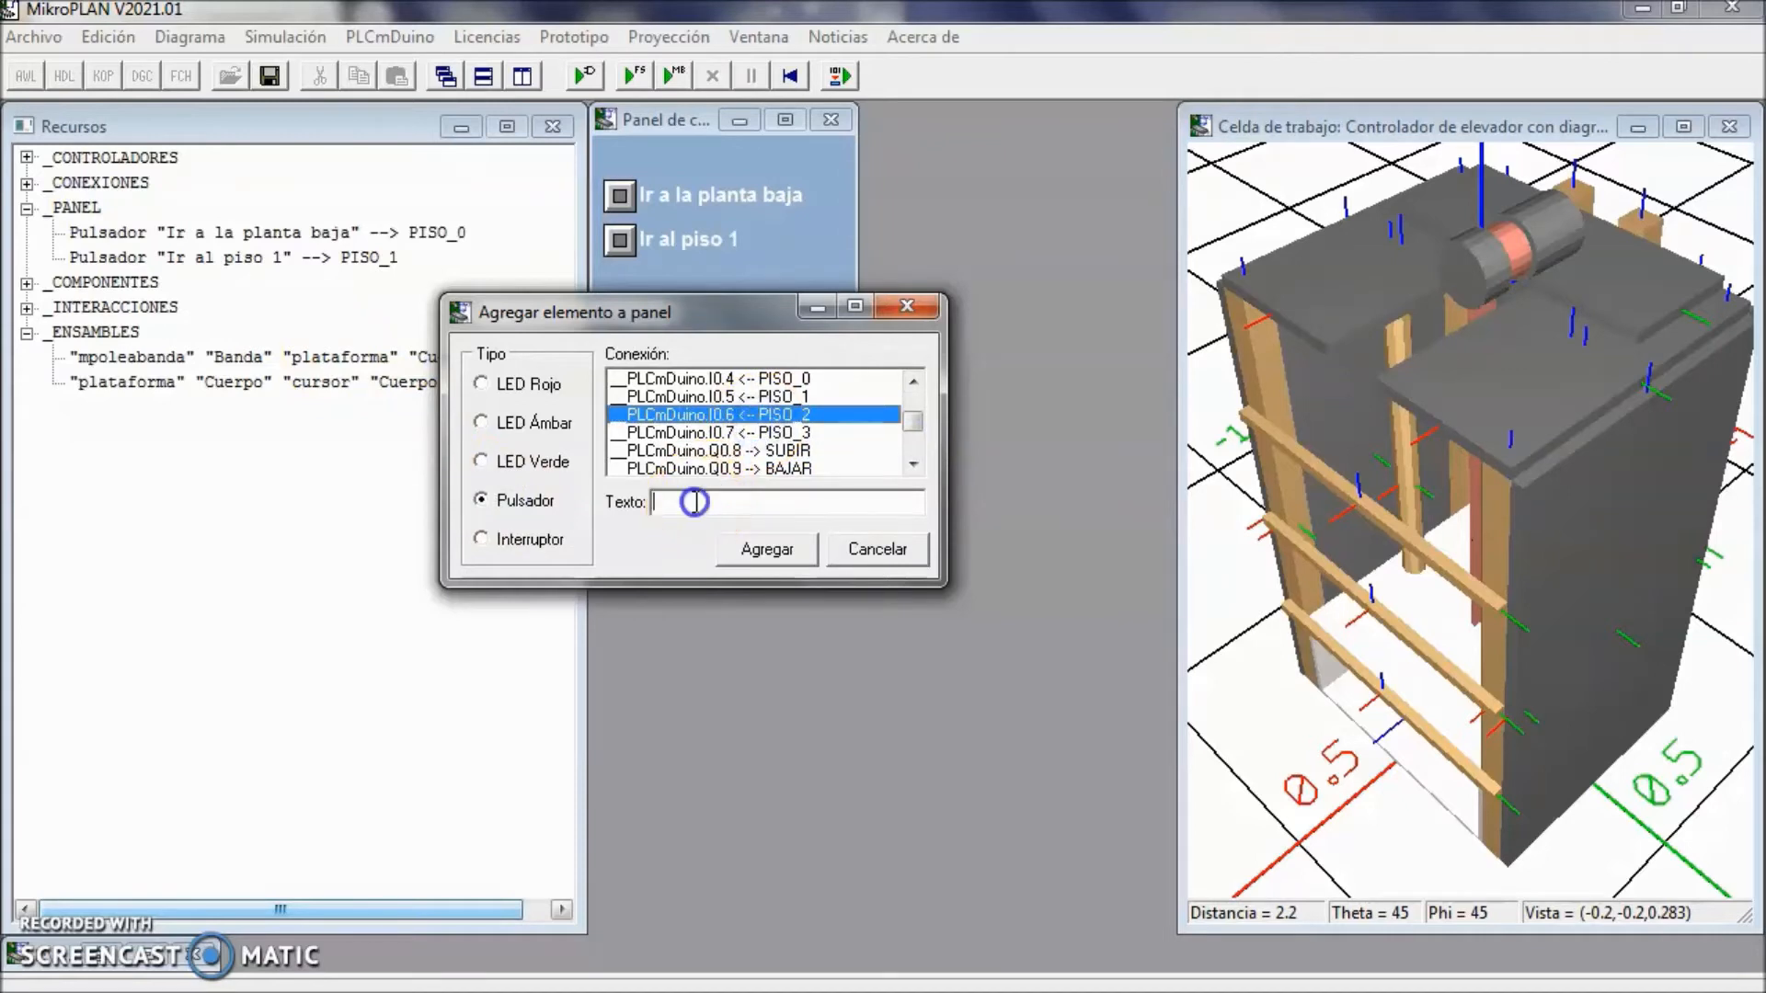
{"action": "type", "text": "Ir al piso 2"}
{"action": "left_click", "coordinate": [767, 549]}
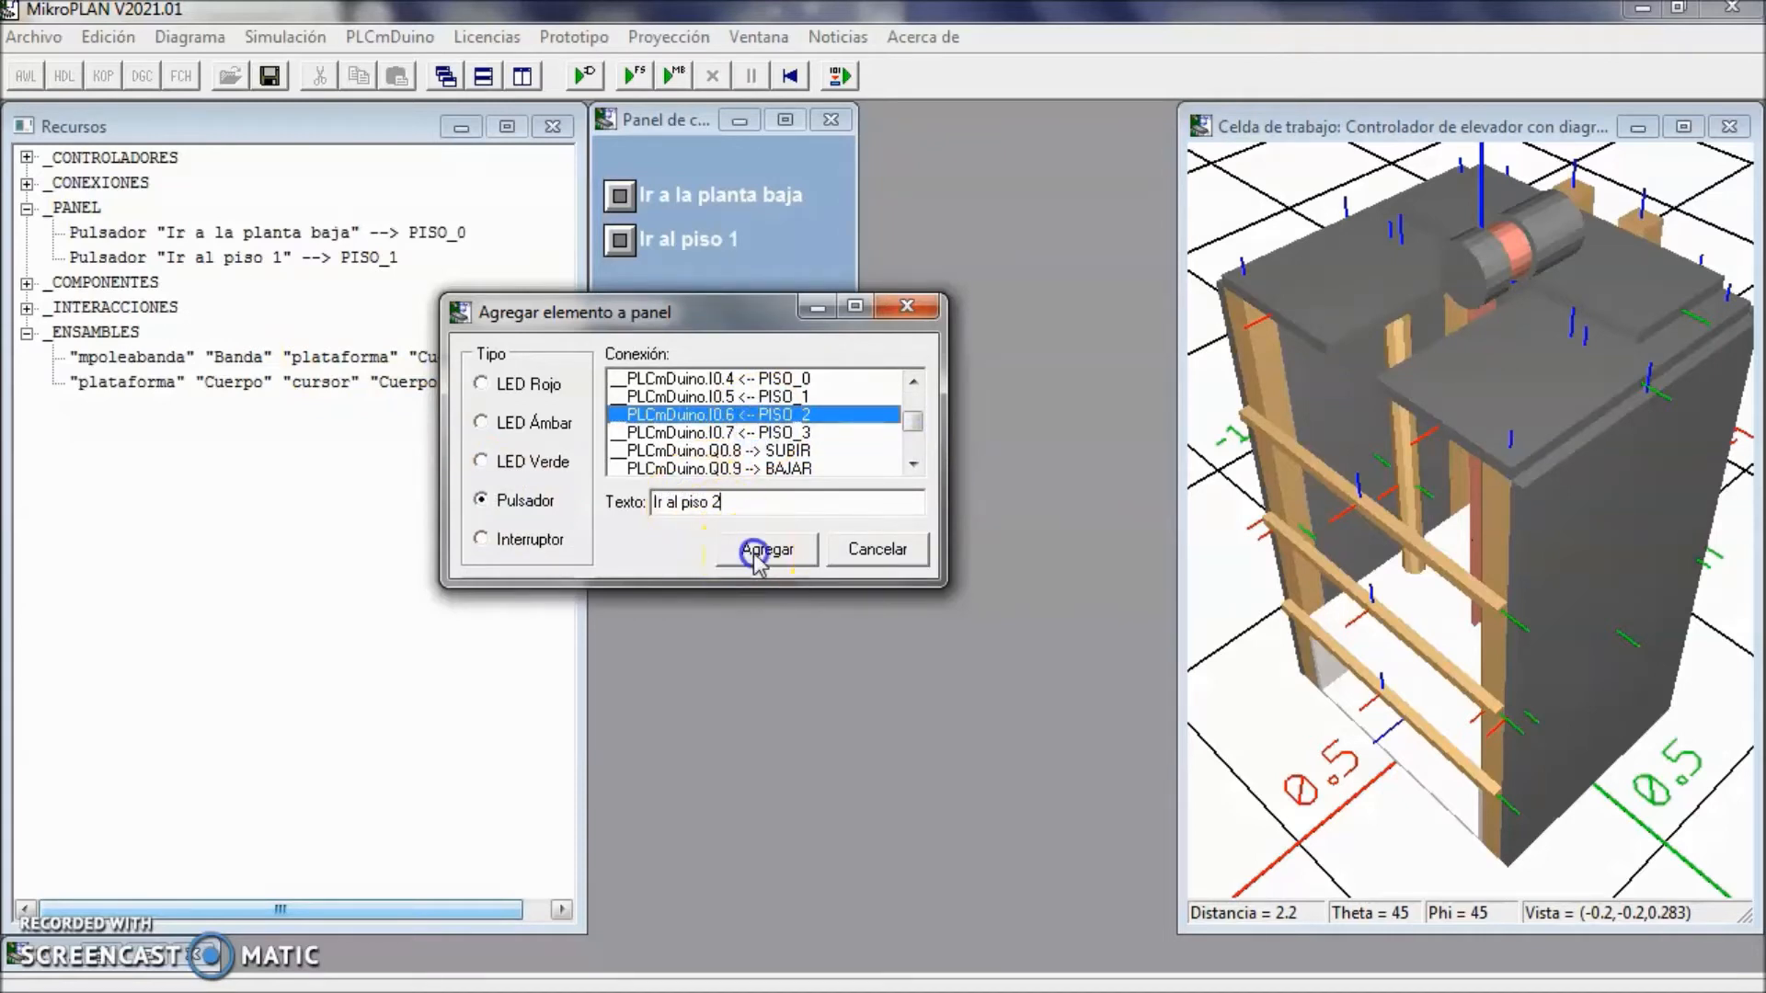
- Add a Pulsador to the control panel, connected to PLCmDuino.I0.7 (PISO_3) and labelled "Ir al piso 3"
{"action": "double_click", "coordinate": [78, 210]}
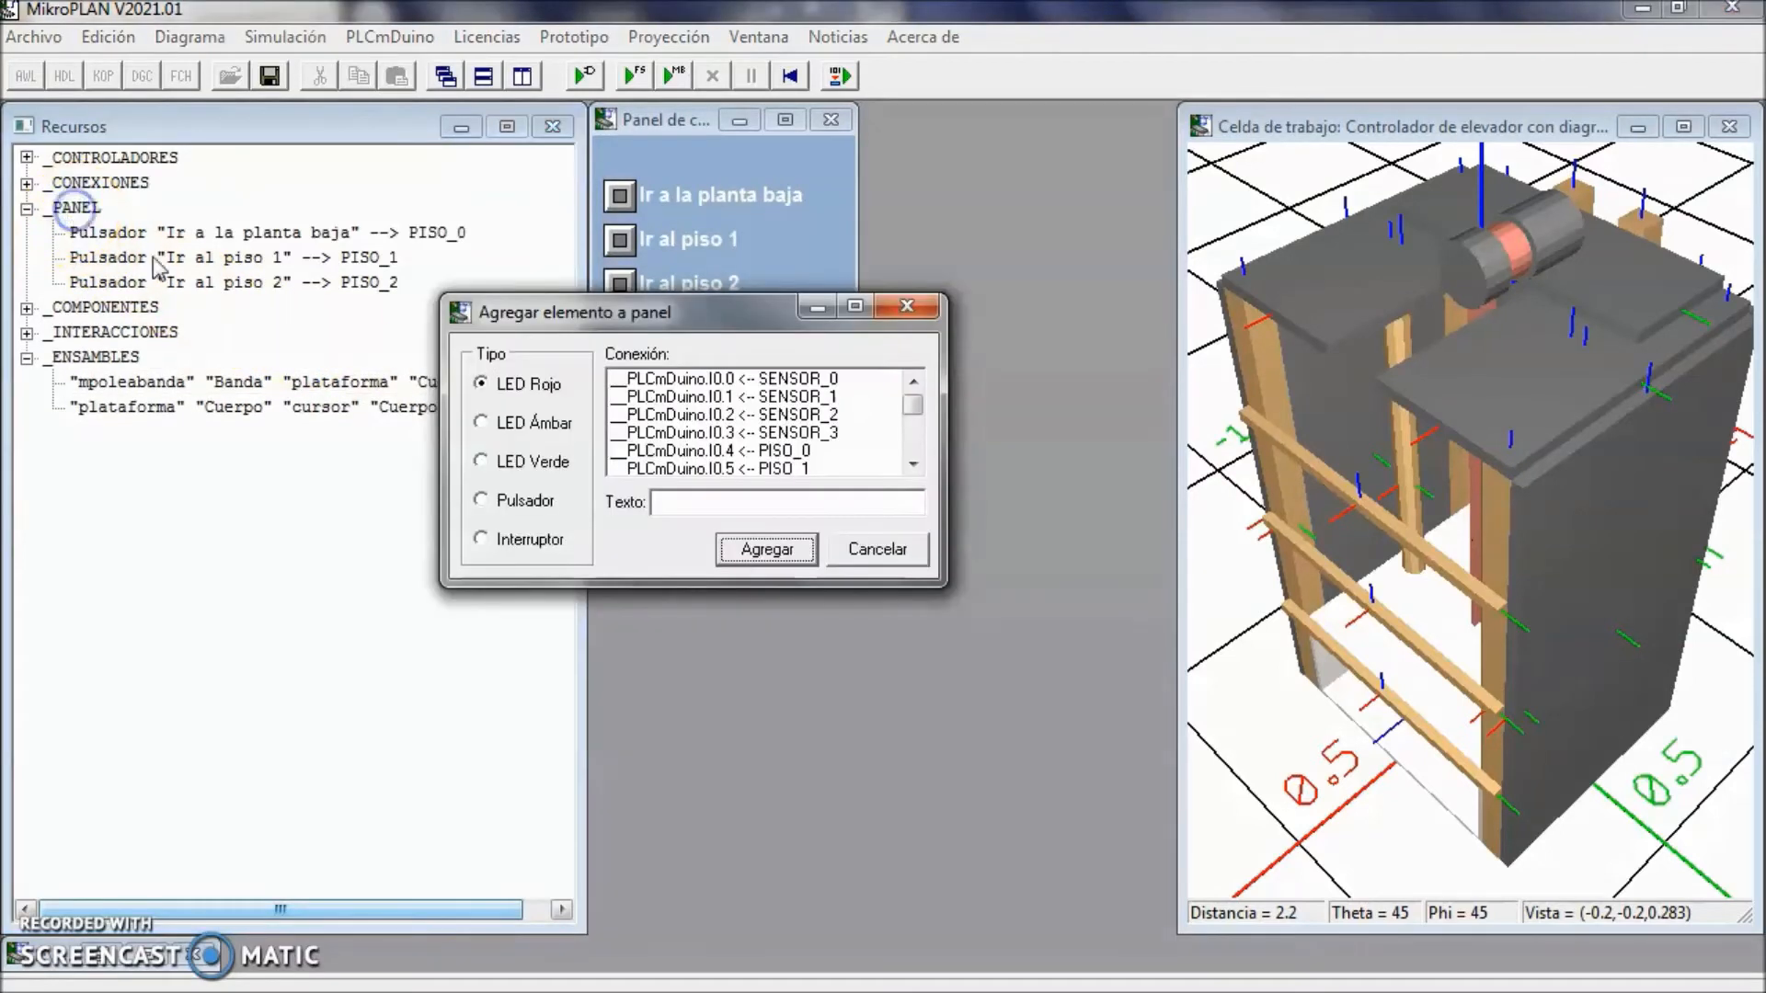
{"action": "left_click", "coordinate": [520, 501]}
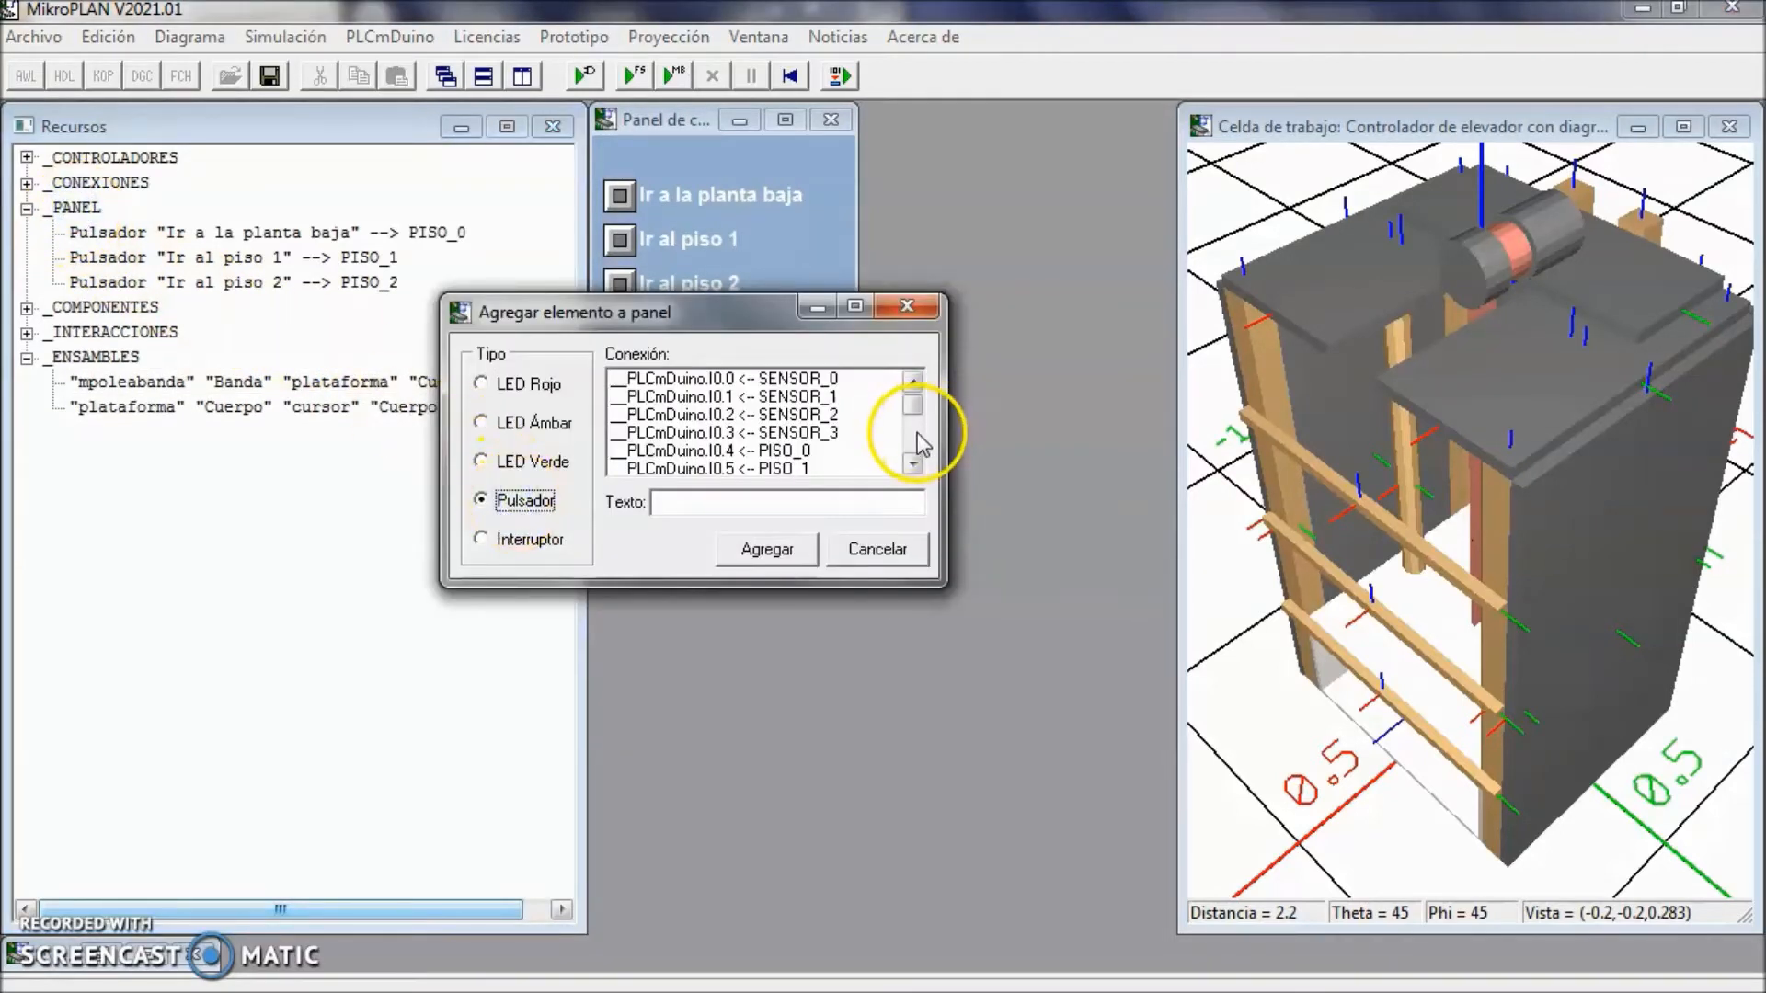
{"action": "left_click_drag", "start_coordinate": [914, 404], "coordinate": [913, 421]}
{"action": "left_click", "coordinate": [793, 434]}
{"action": "left_click", "coordinate": [694, 501]}
{"action": "type", "text": "Ir al"}
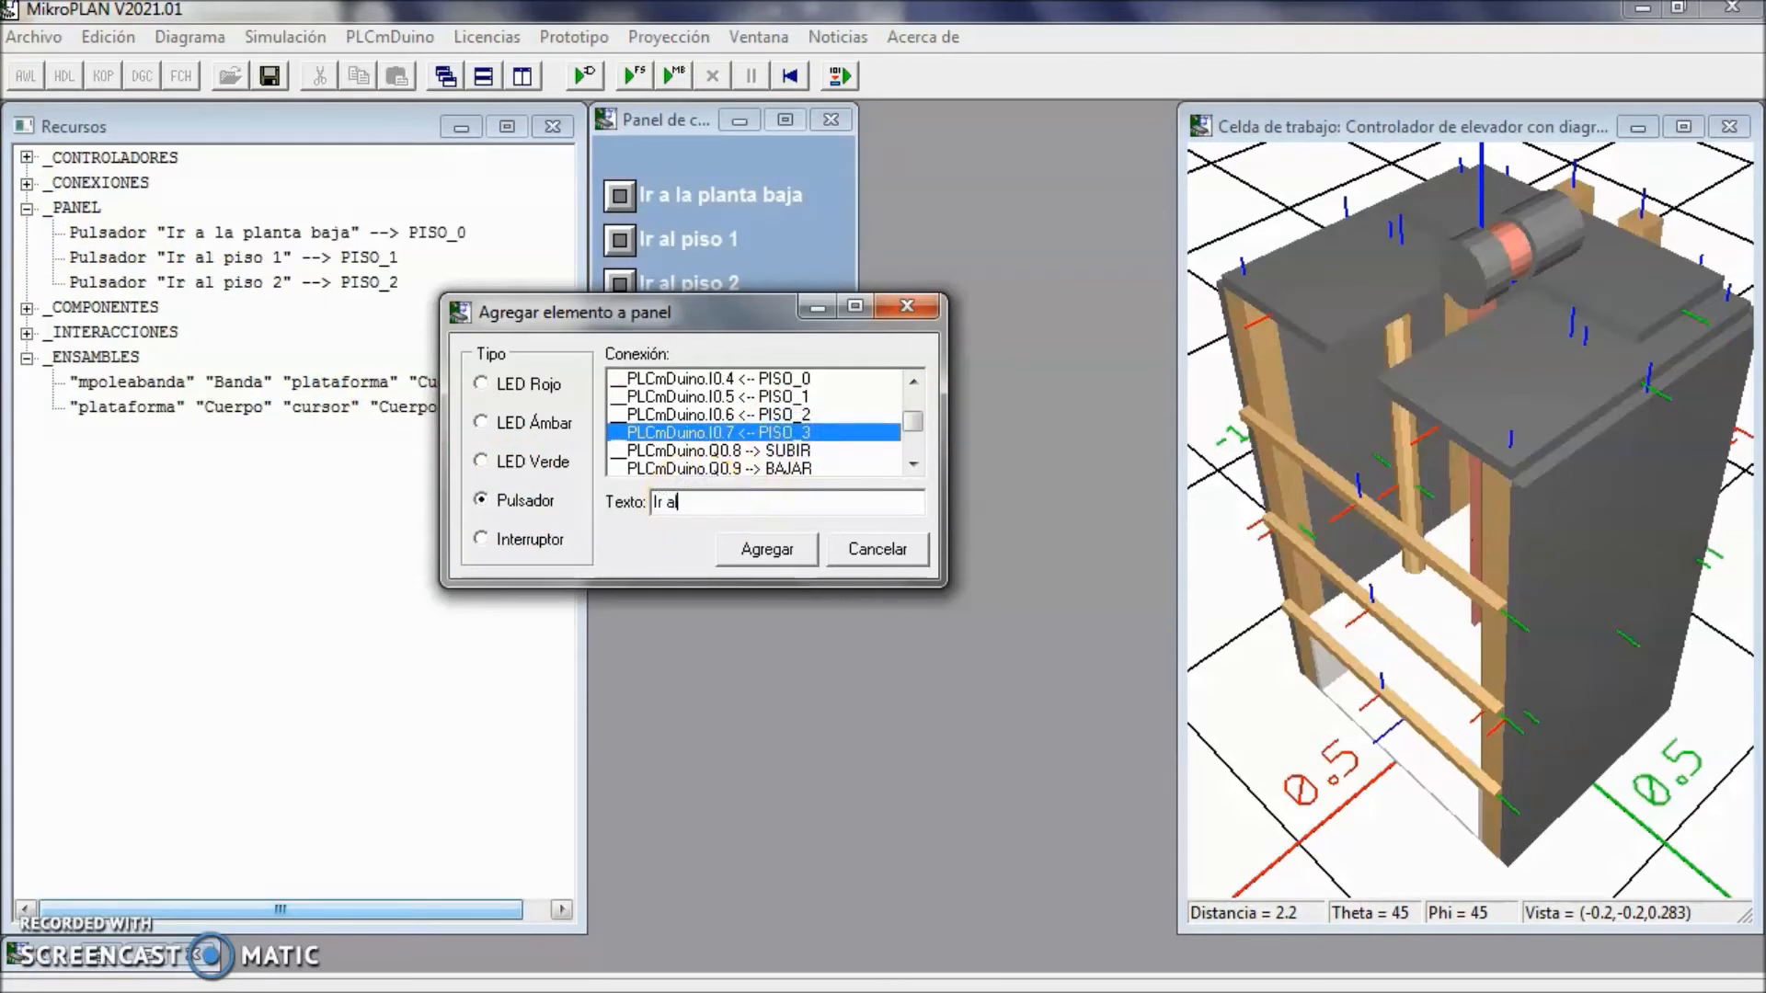
{"action": "type", "text": " piso 3"}
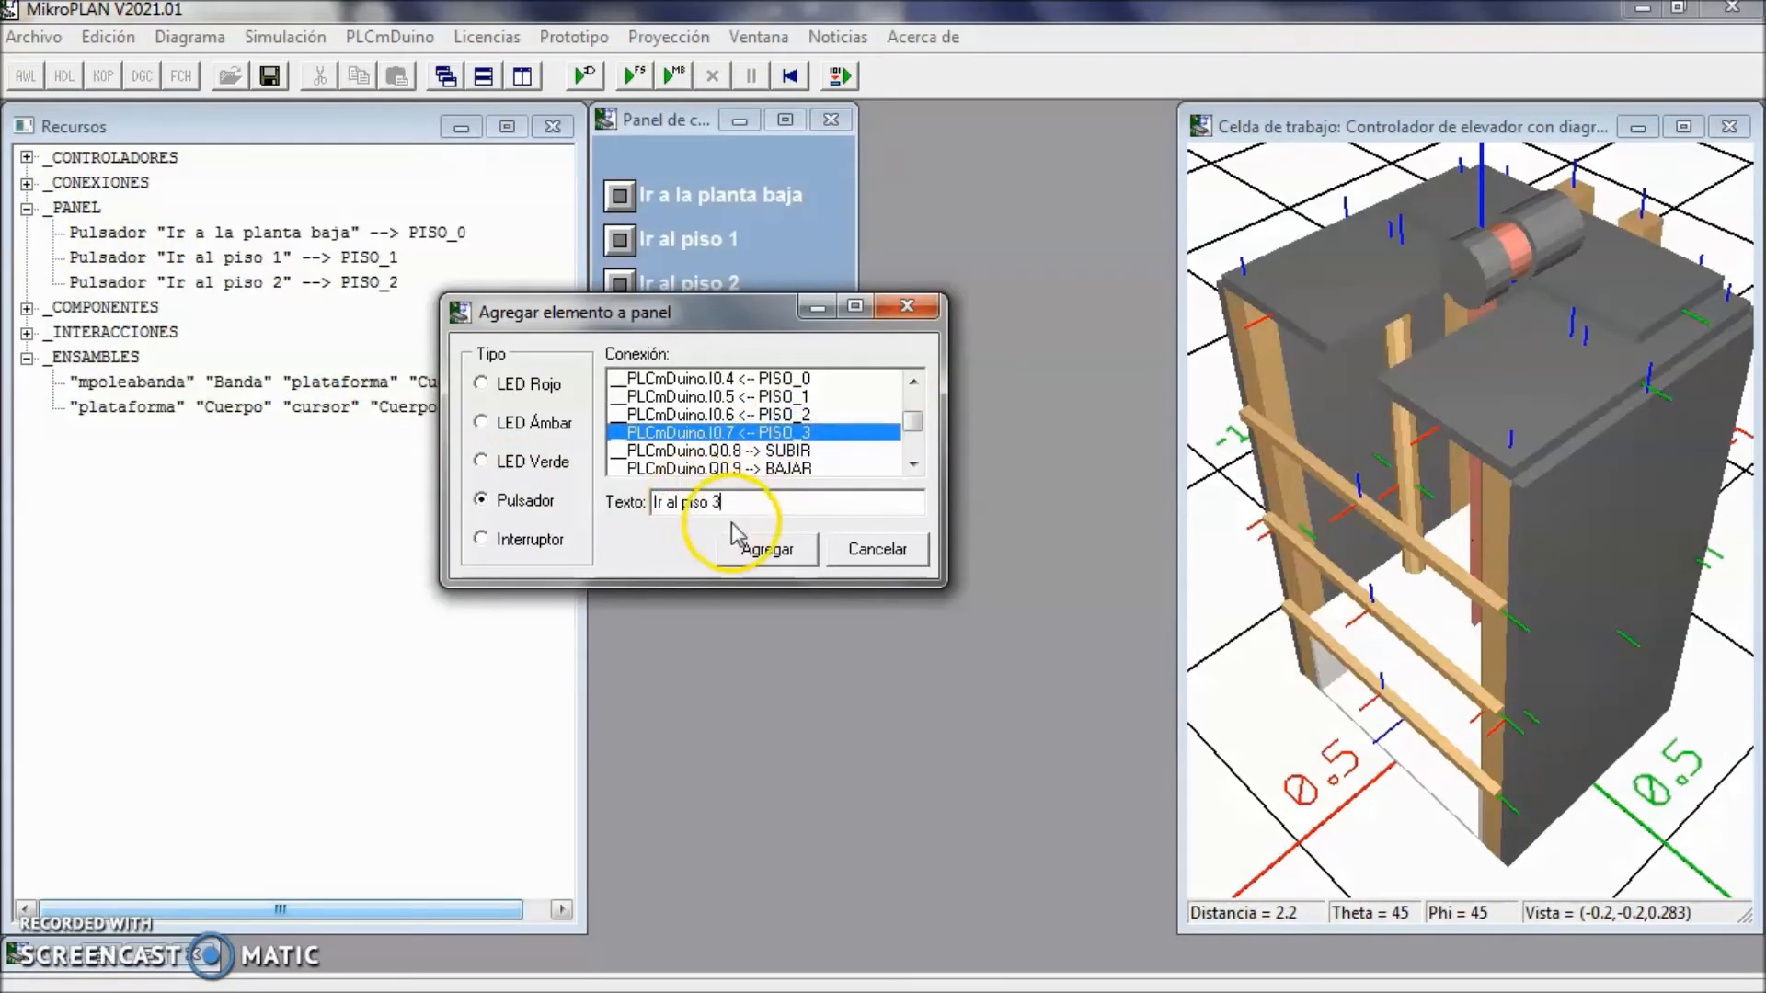
{"action": "left_click", "coordinate": [774, 552]}
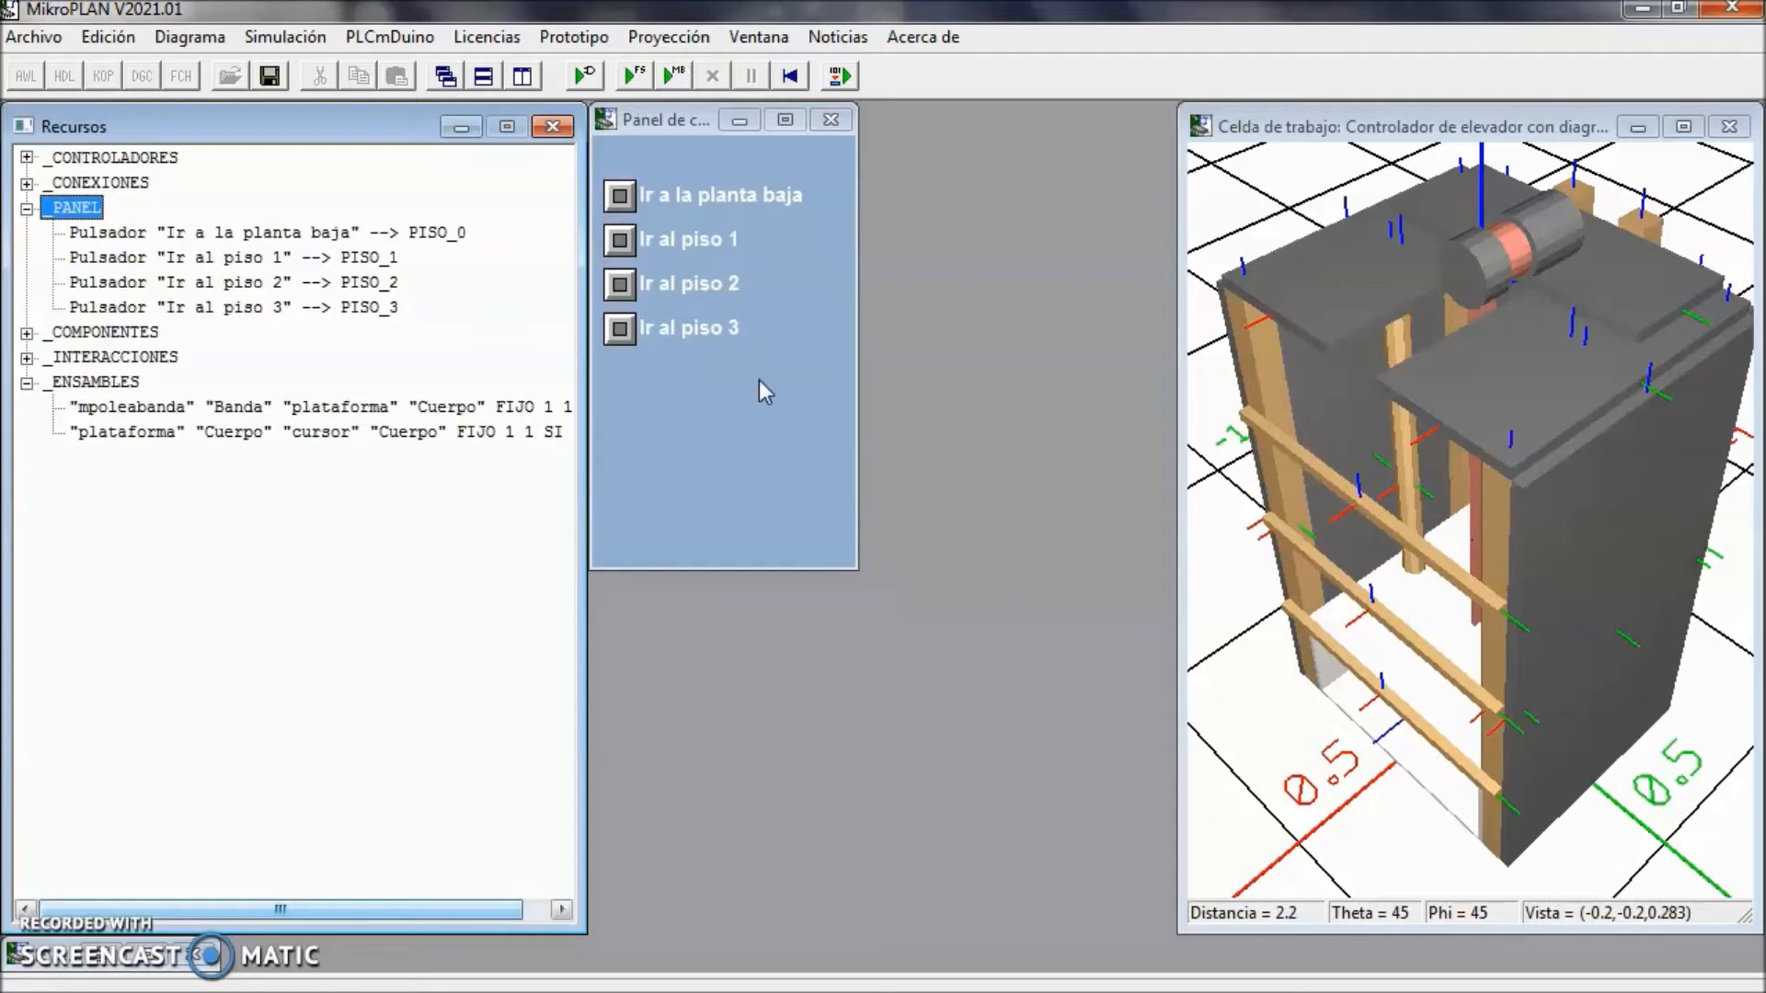
- Add an LED Ámbar to the control panel, connected to PLCmDuino.Q1.0 (LED_0) and labelled "Plataforma en planta baja"
{"action": "double_click", "coordinate": [92, 209]}
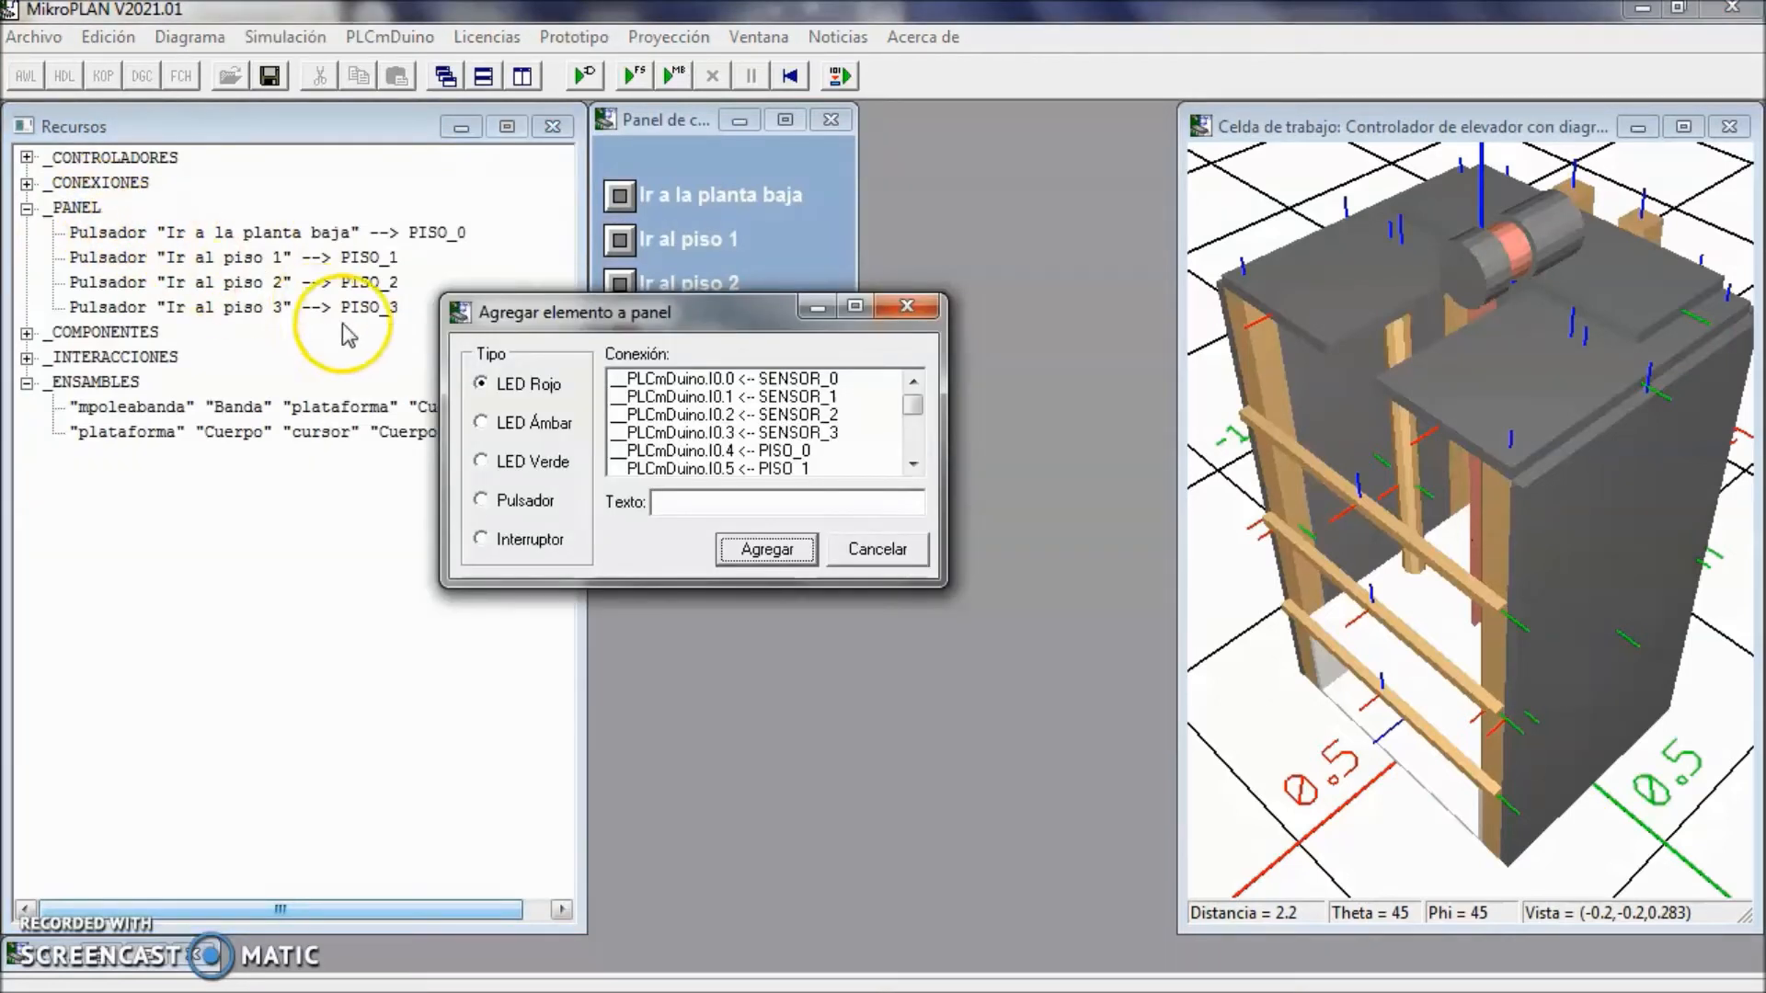
{"action": "left_click", "coordinate": [528, 425]}
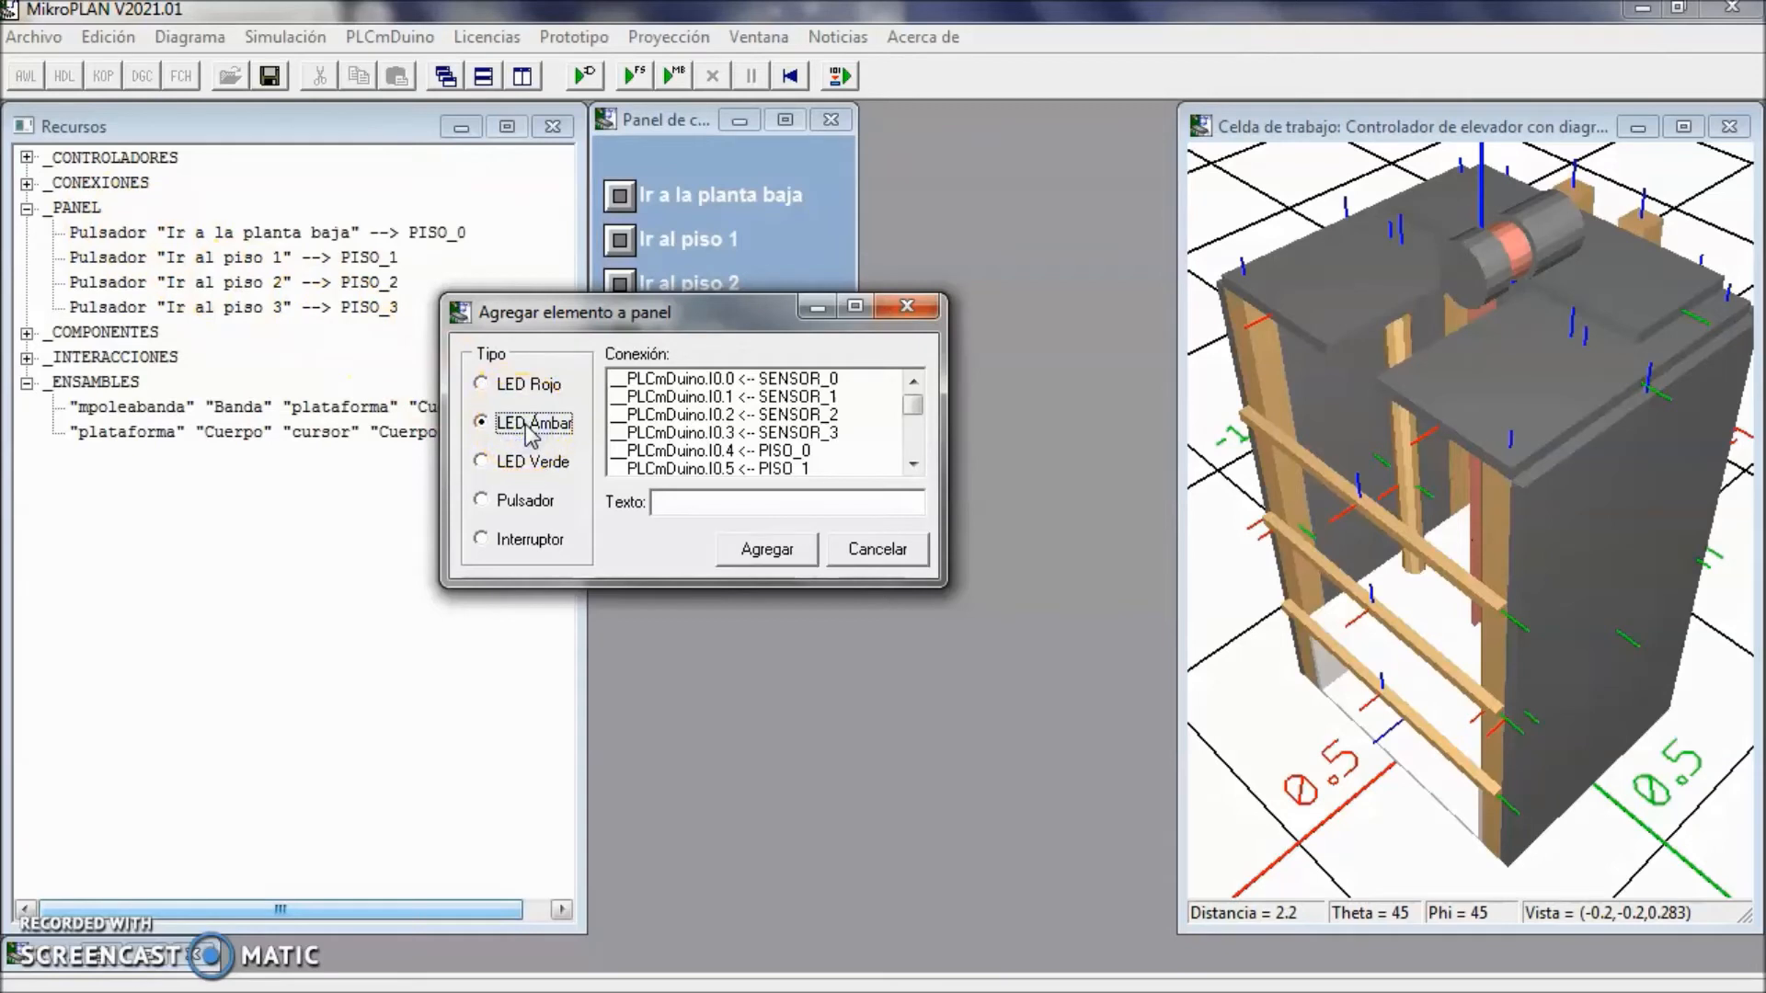
{"action": "left_click", "coordinate": [912, 450]}
{"action": "left_click", "coordinate": [912, 448]}
{"action": "left_click", "coordinate": [778, 419]}
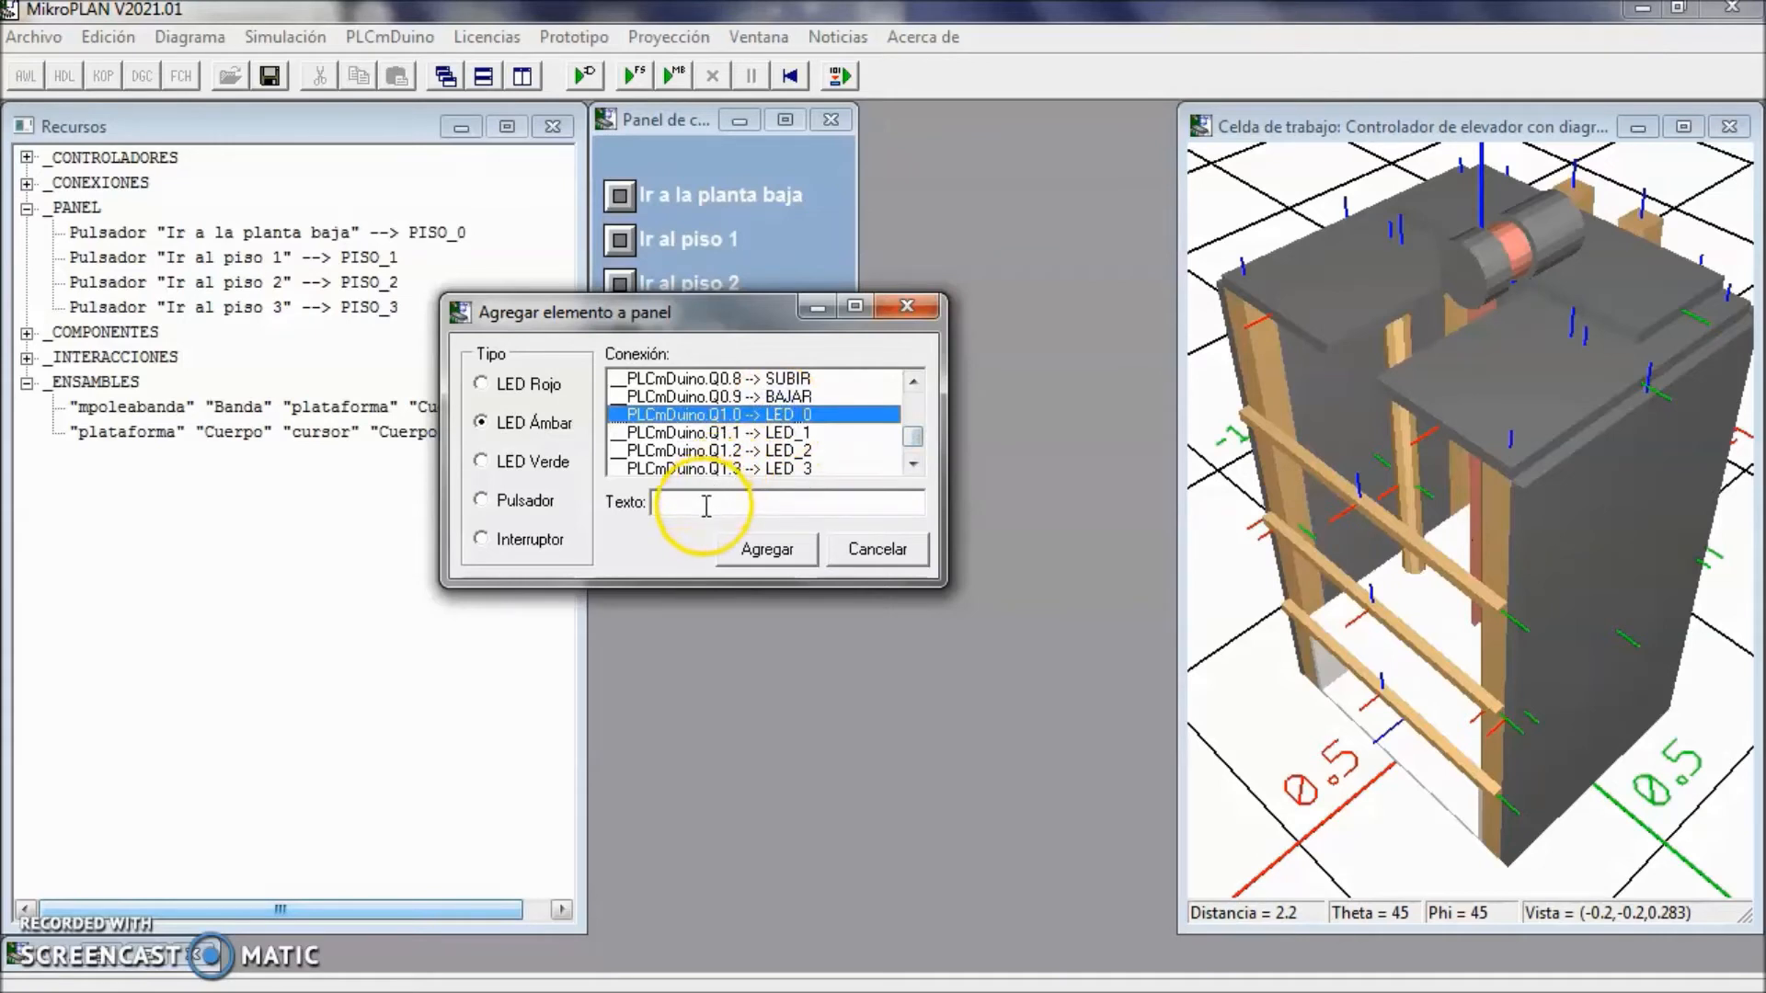
{"action": "left_click", "coordinate": [747, 419]}
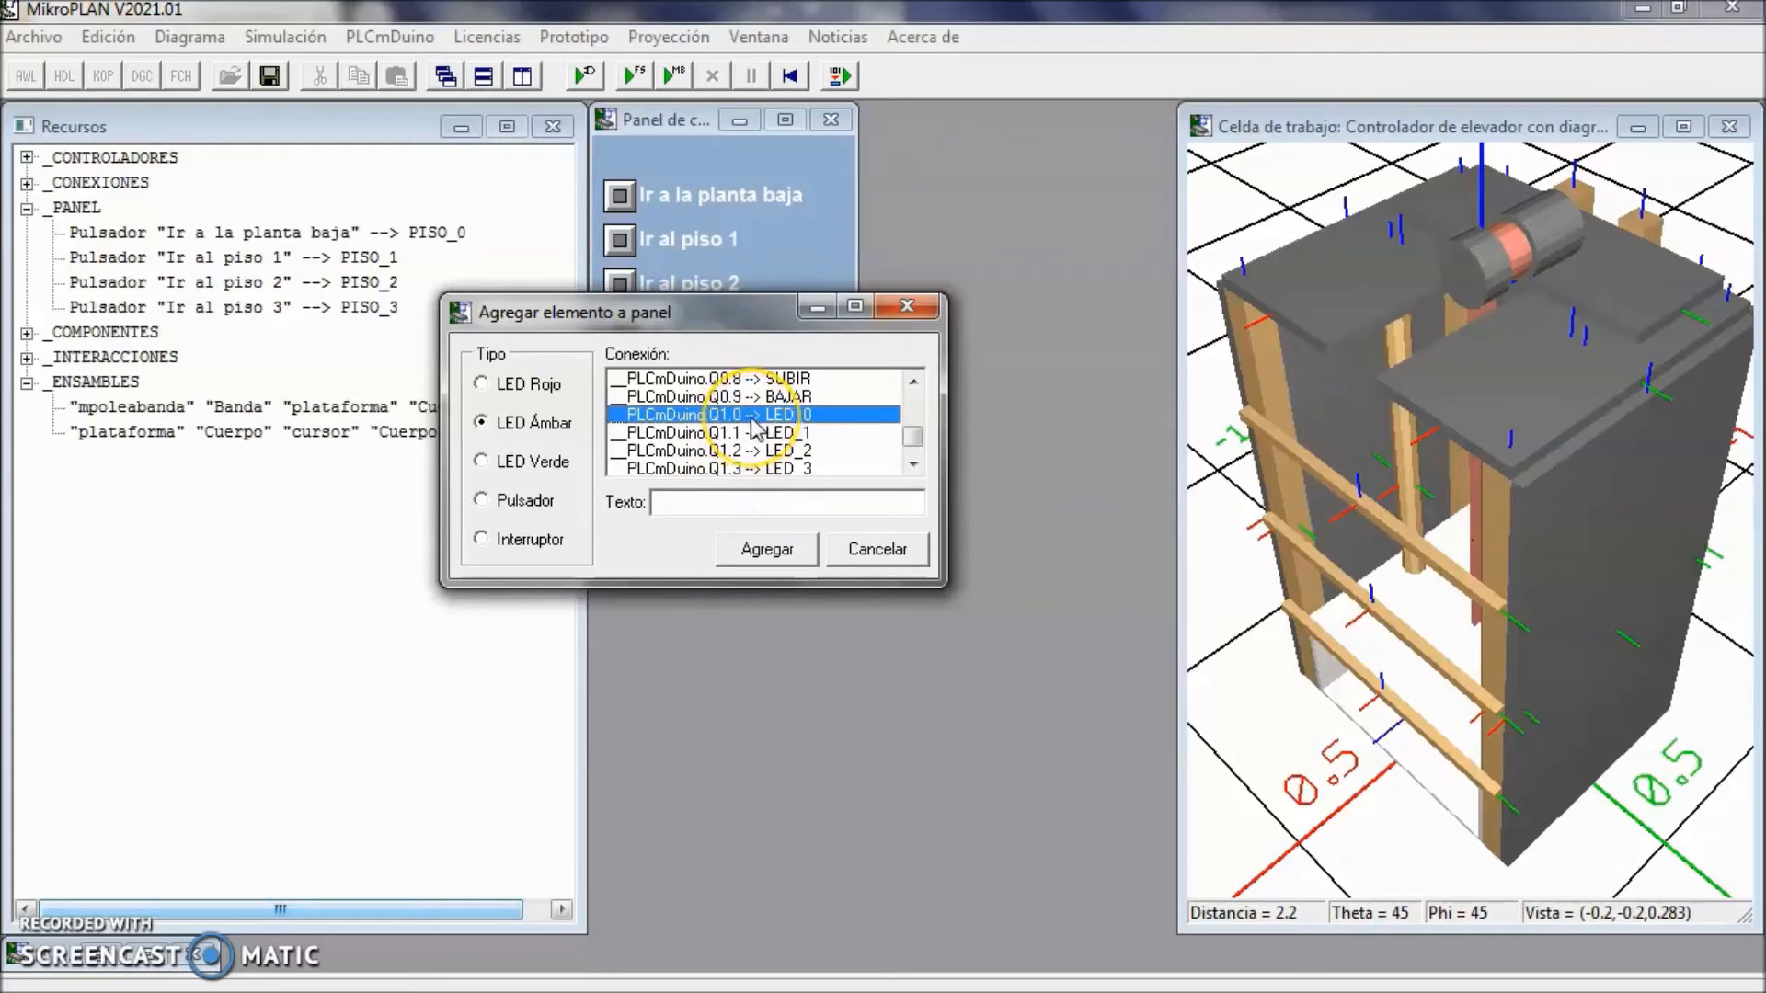
{"action": "left_click", "coordinate": [677, 505]}
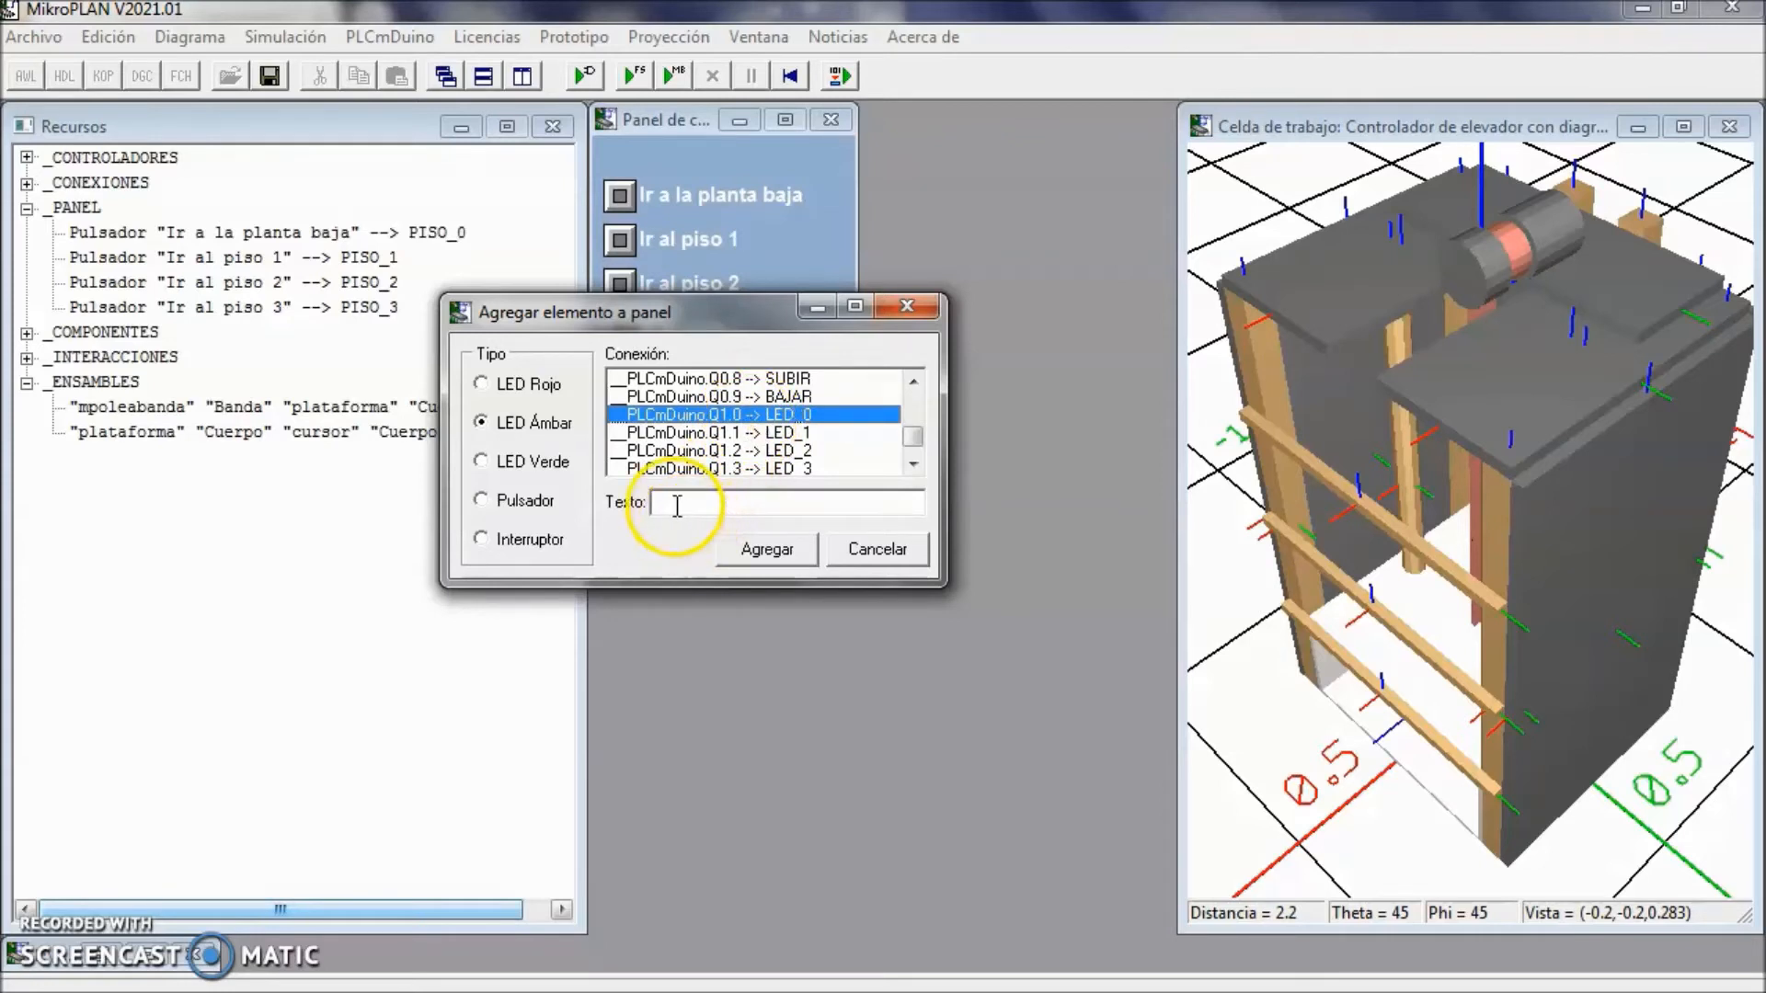
{"action": "type", "text": "Plataforma en planta baja"}
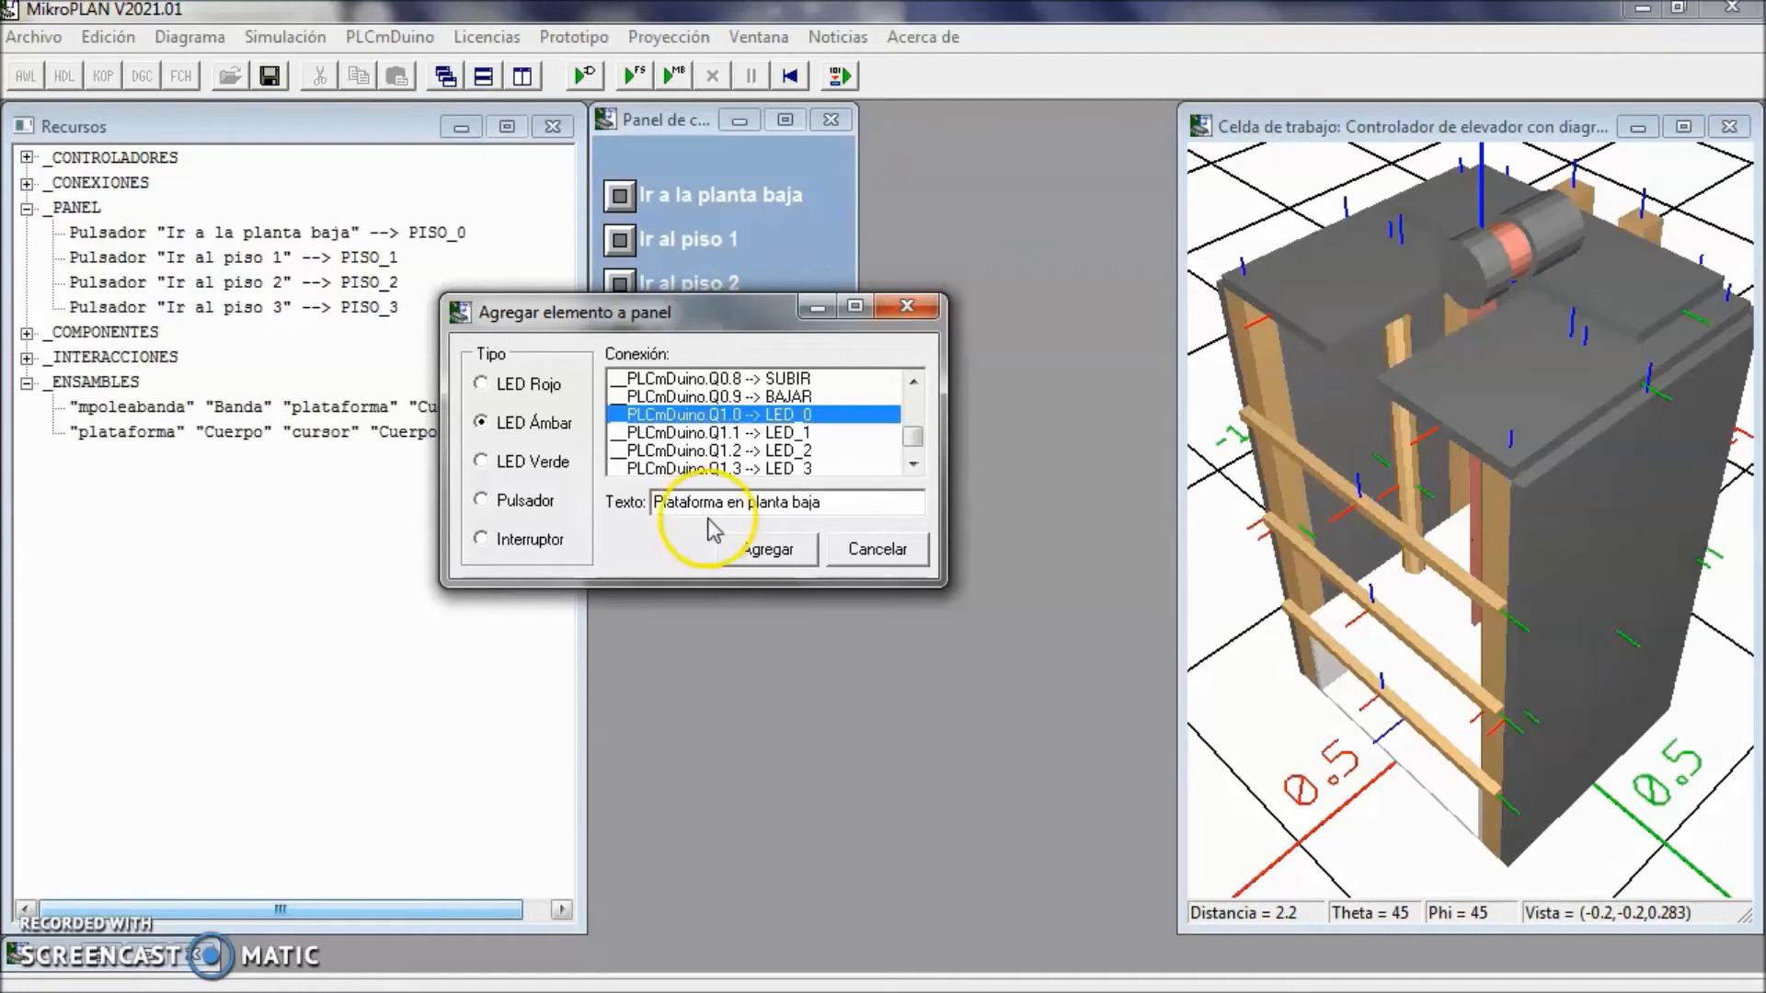
{"action": "left_click", "coordinate": [753, 548]}
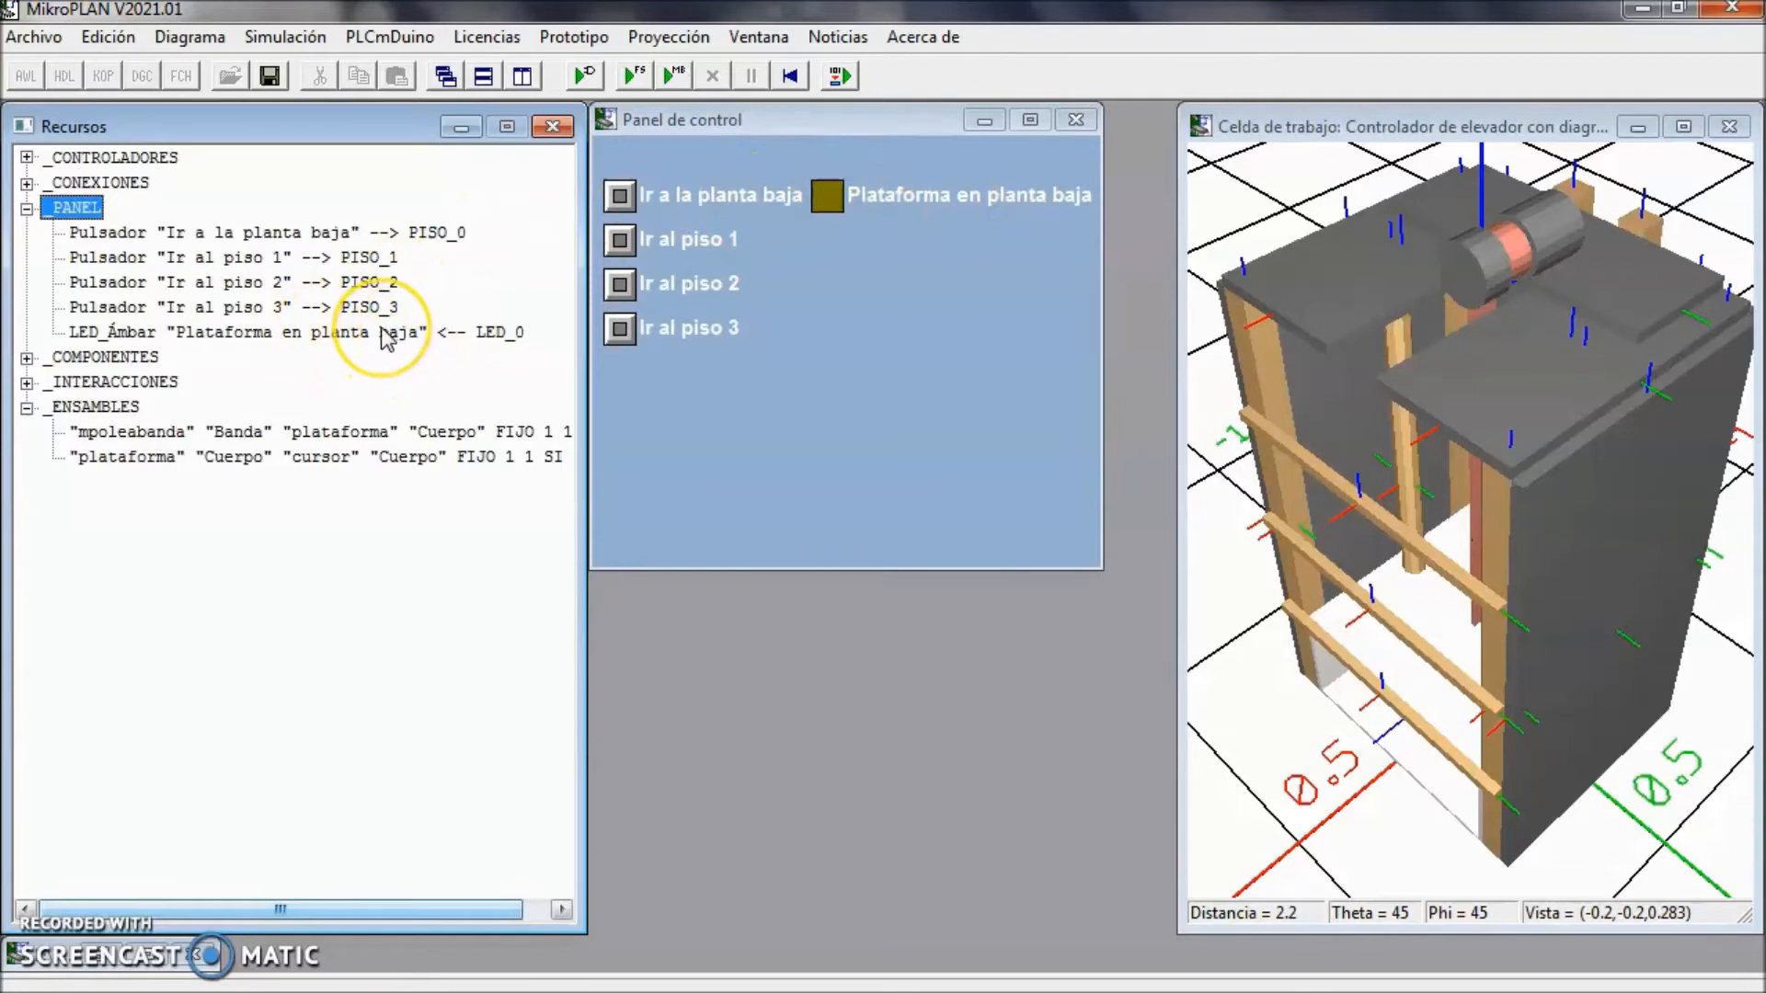
- Add an LED Ámbar to the control panel, connected to PLCmDuino.Q1.1 (LED_1) and labelled "Plataforma en piso 1"
{"action": "double_click", "coordinate": [76, 208]}
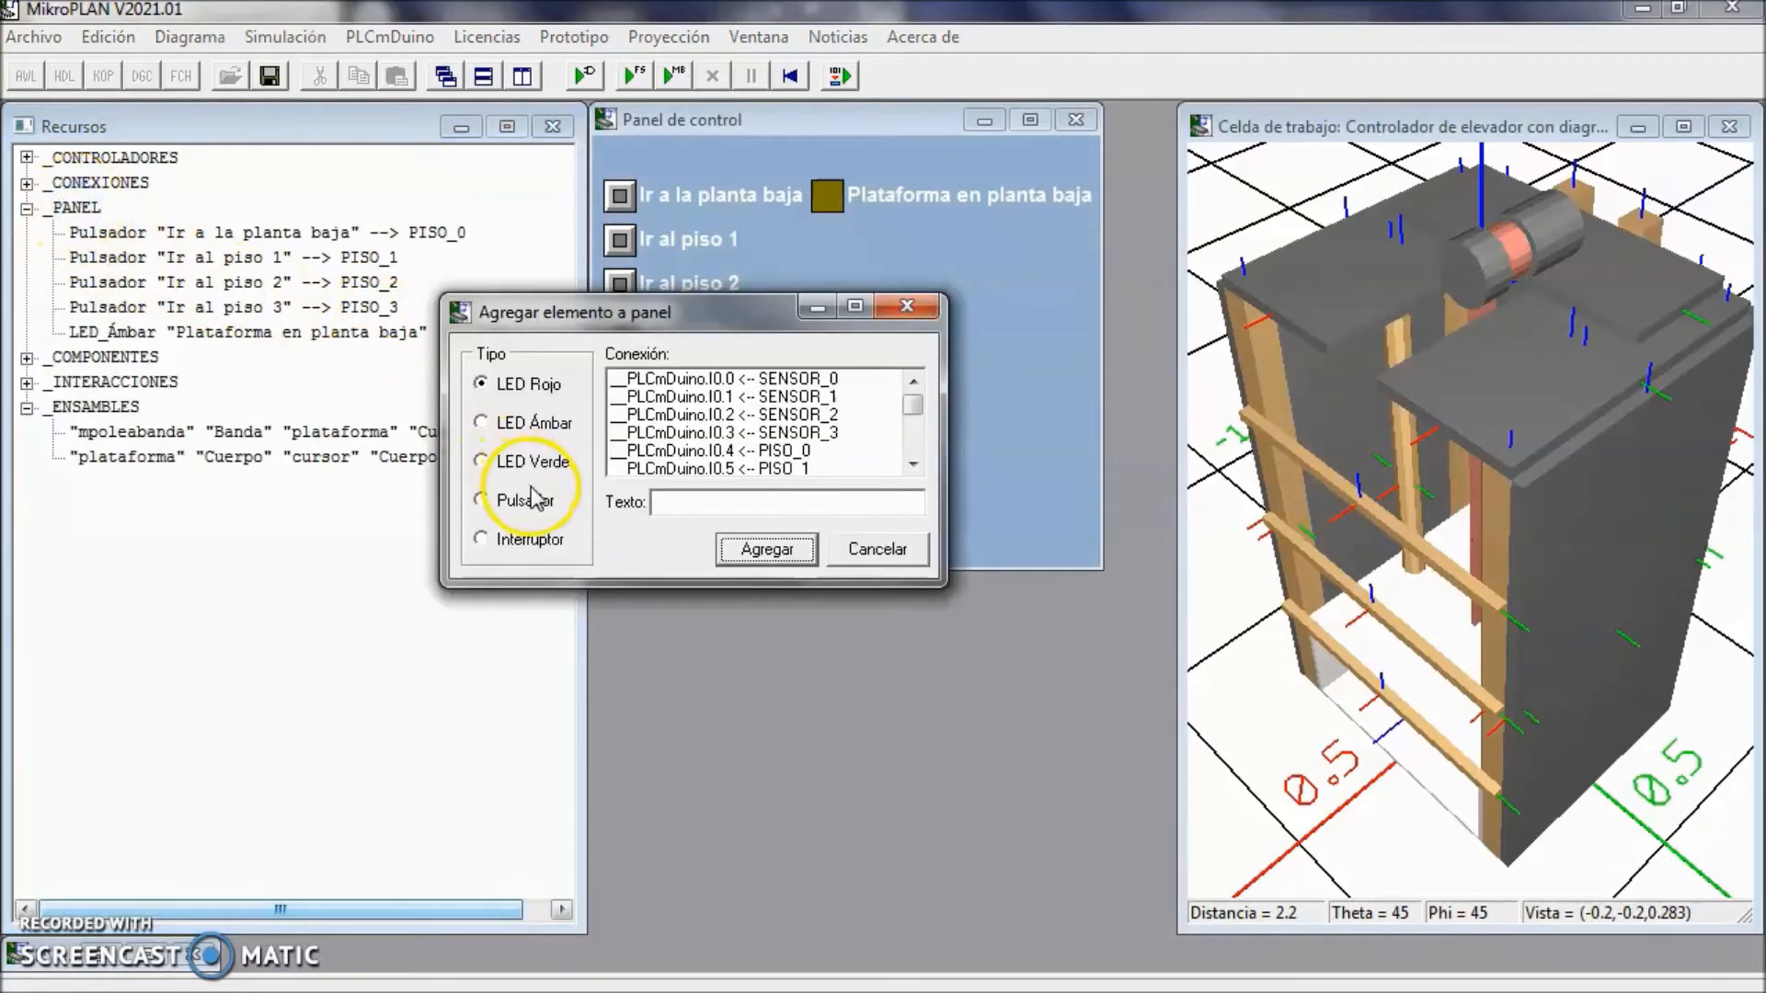
{"action": "left_click", "coordinate": [539, 427]}
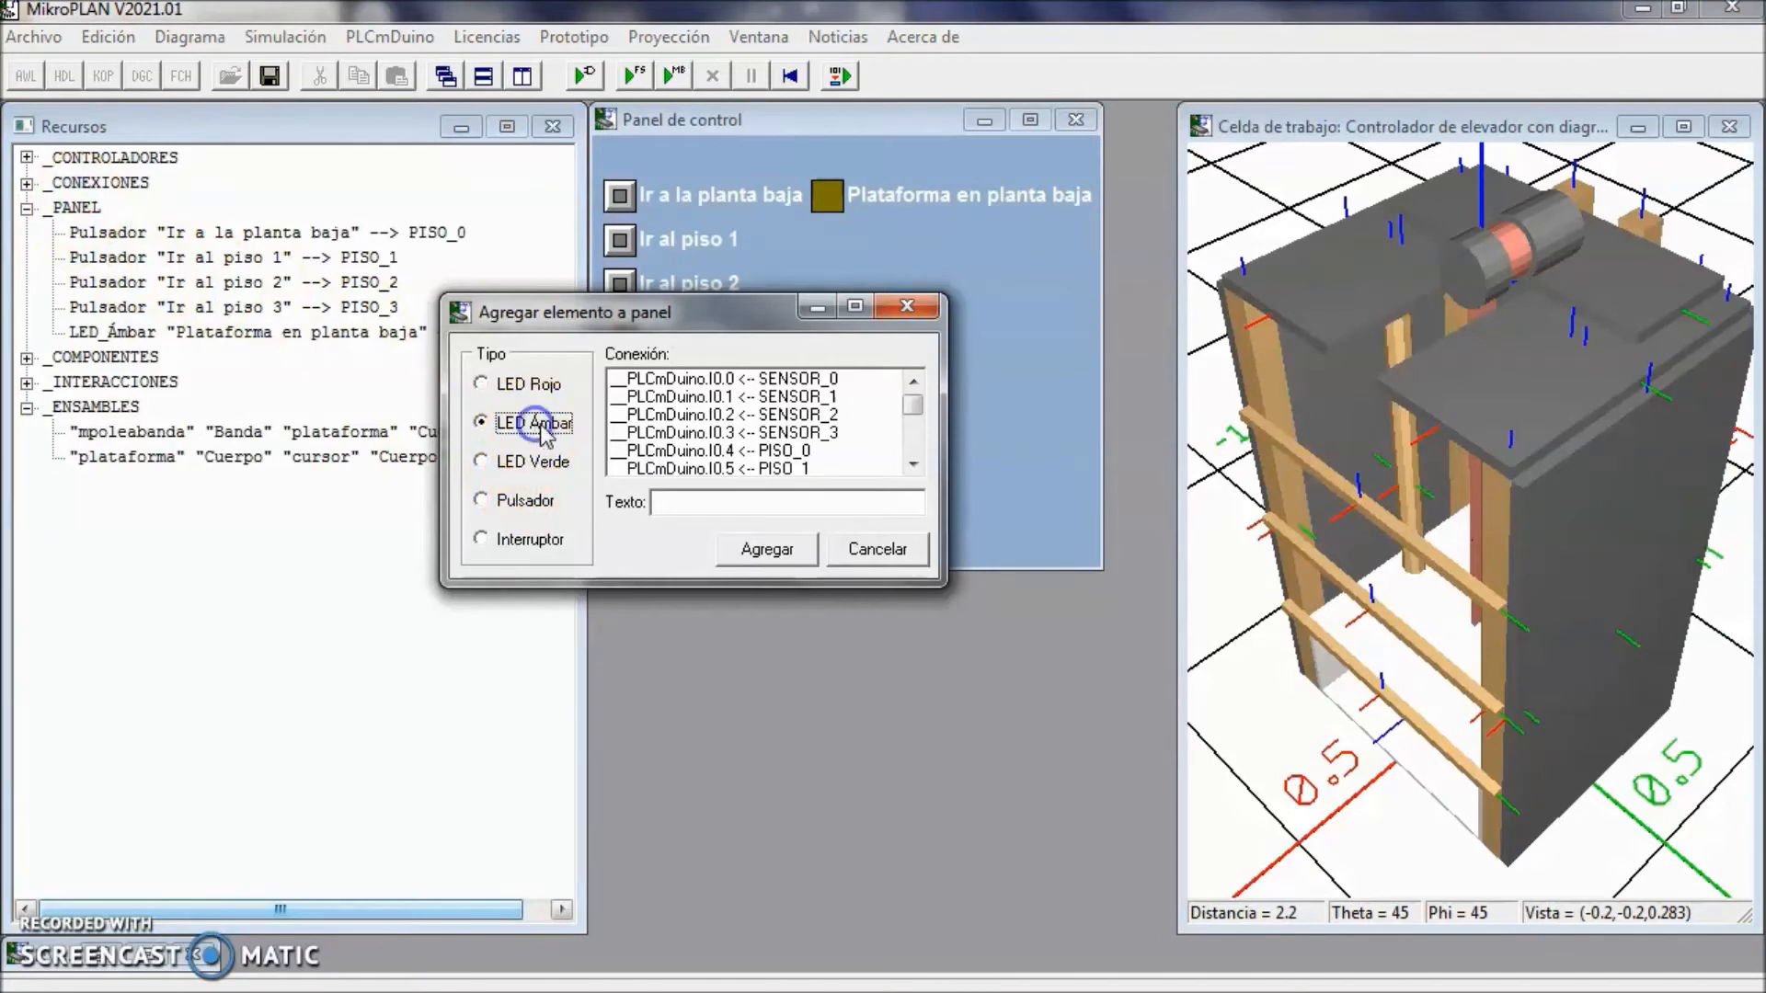
{"action": "left_click", "coordinate": [917, 444]}
{"action": "left_click", "coordinate": [917, 444]}
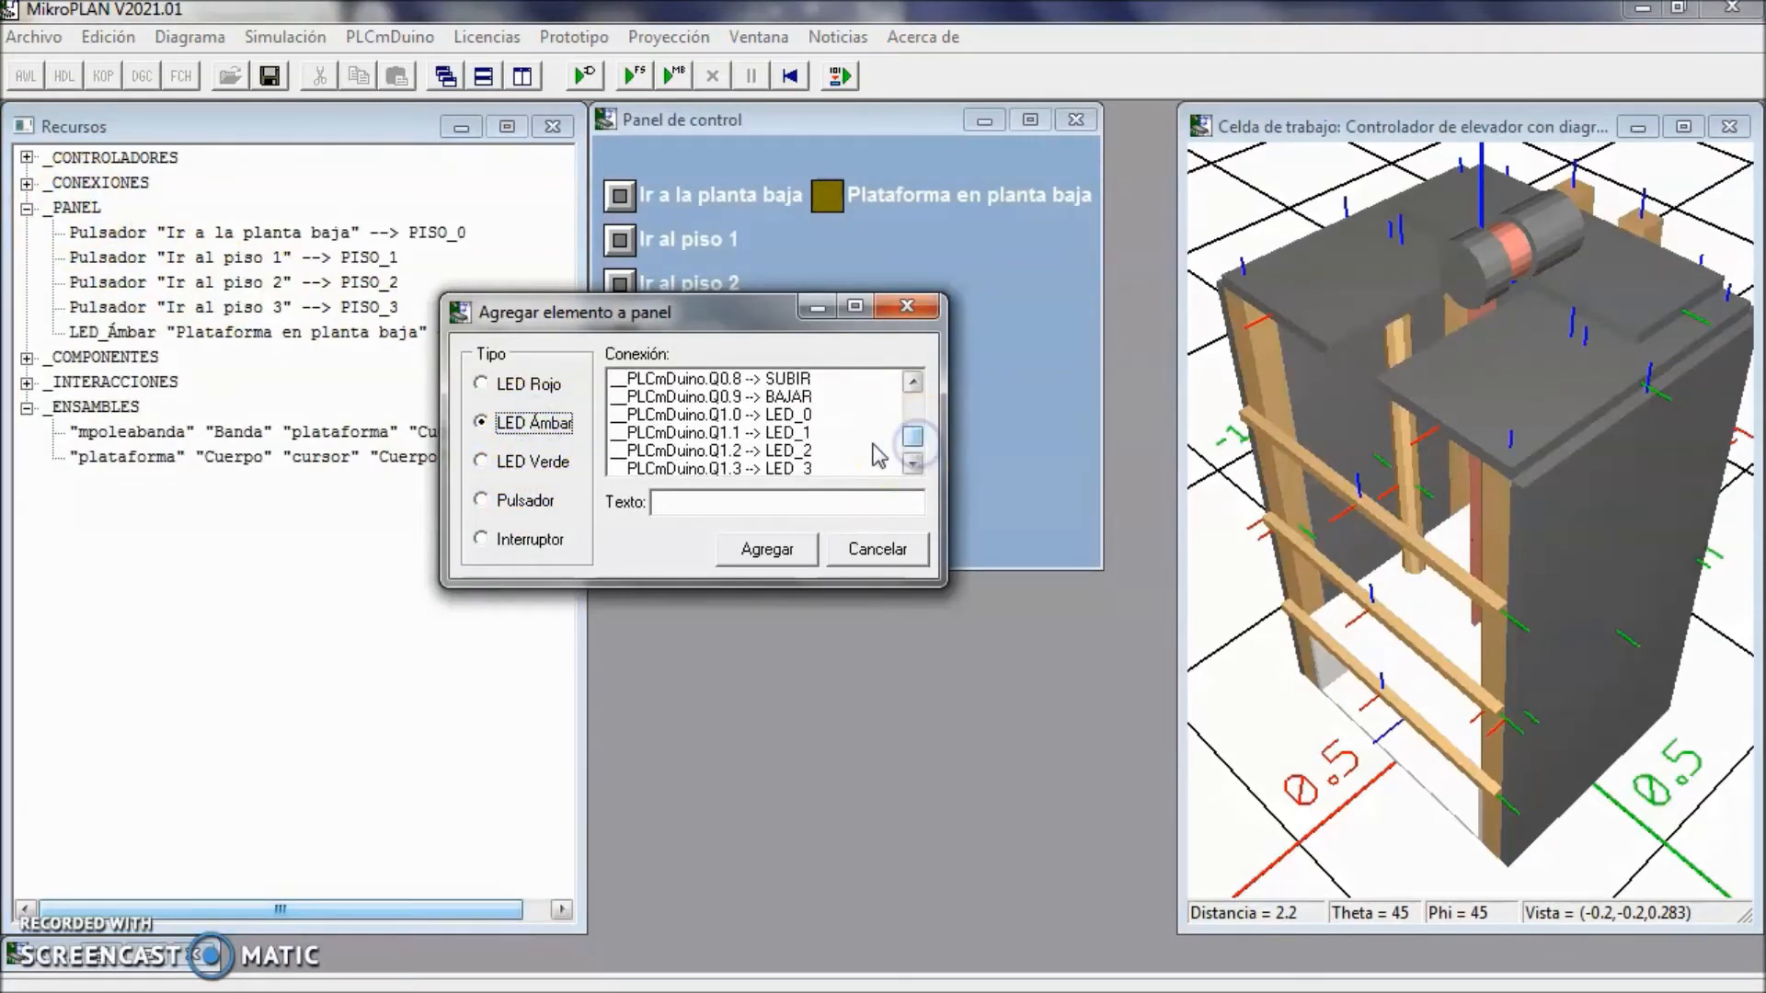
{"action": "left_click", "coordinate": [828, 432]}
{"action": "left_click", "coordinate": [720, 501]}
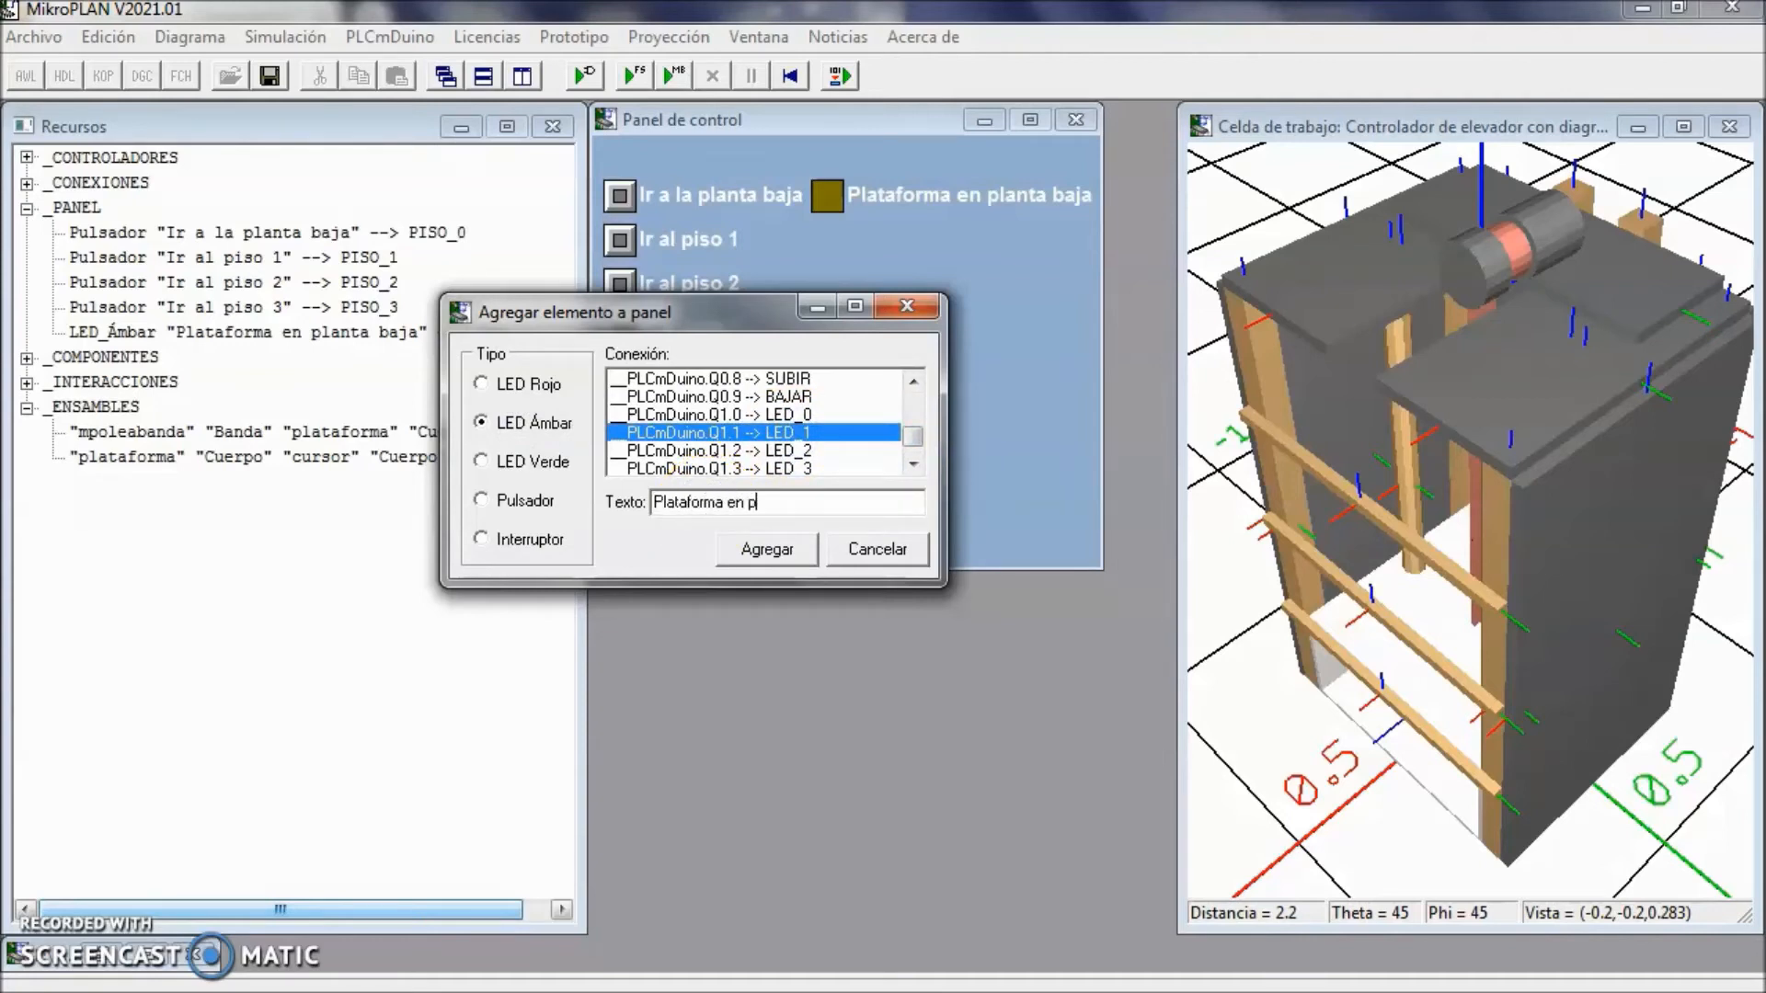
{"action": "type", "text": "Plataforma en piso 1"}
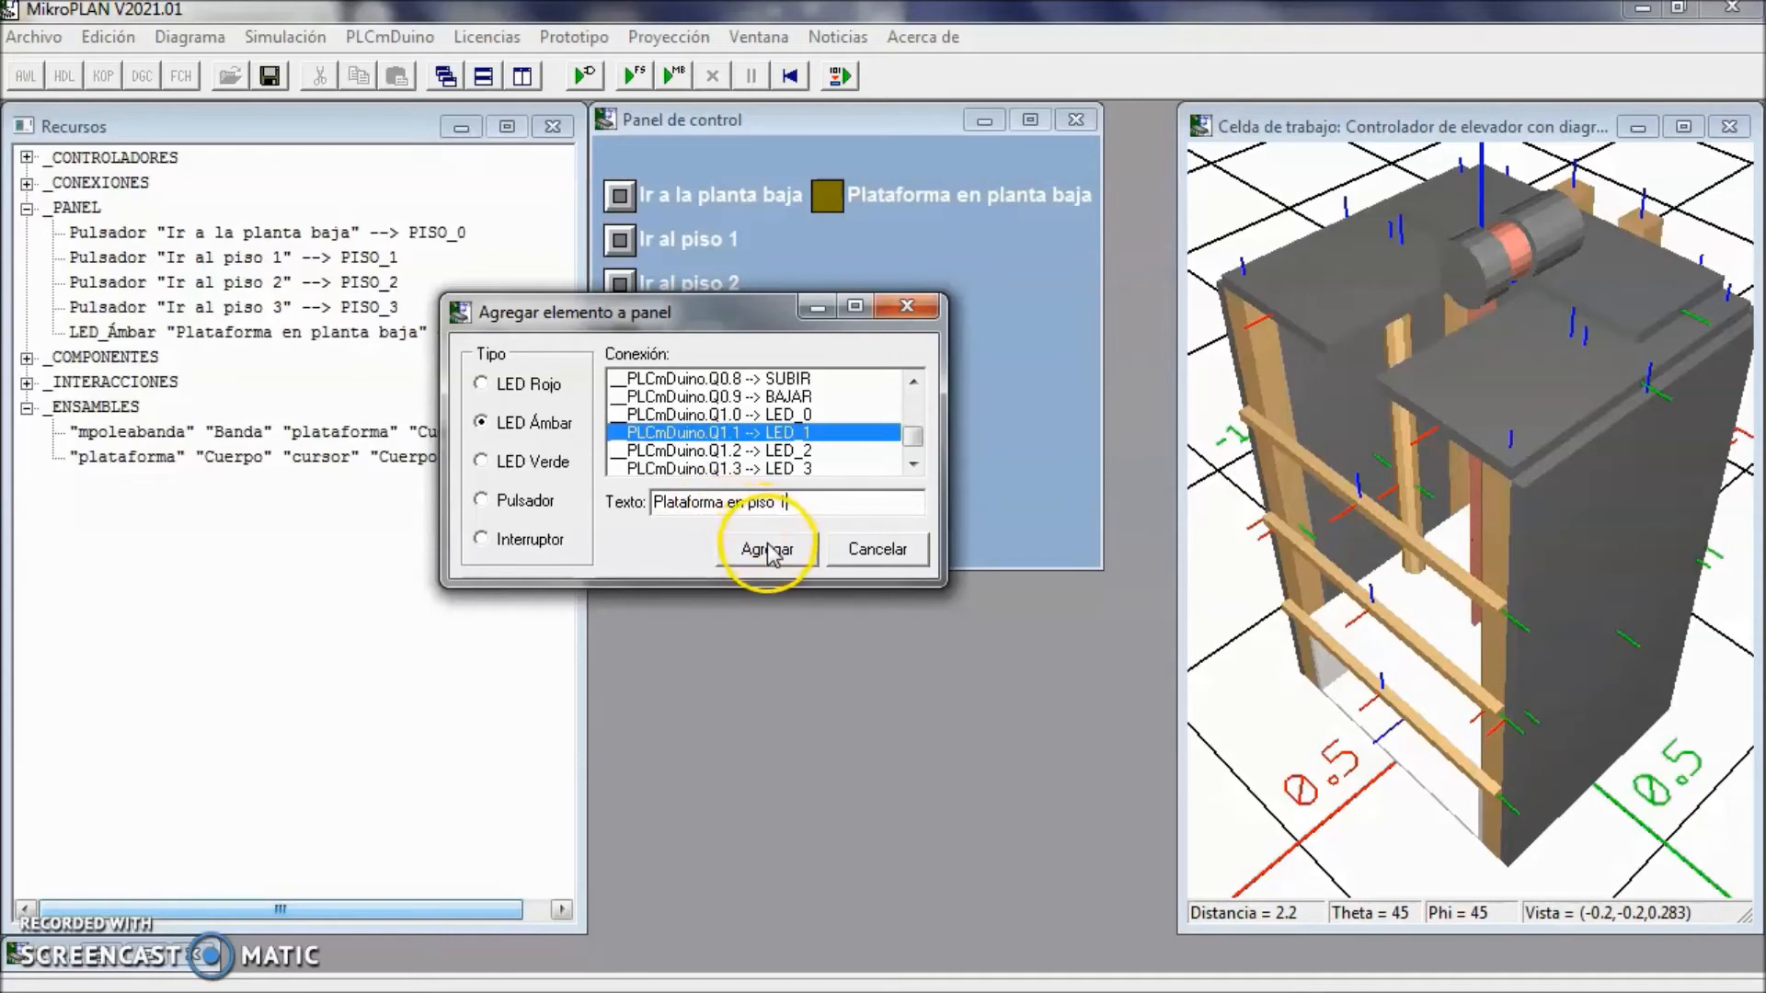
{"action": "left_click", "coordinate": [767, 549]}
- Add an LED Ámbar to the control panel, connected to PLCmDuino.Q1.2 (LED_2) and labelled "Plataforma en piso 2"
{"action": "double_click", "coordinate": [76, 207]}
{"action": "left_click", "coordinate": [534, 423]}
{"action": "left_click", "coordinate": [692, 501]}
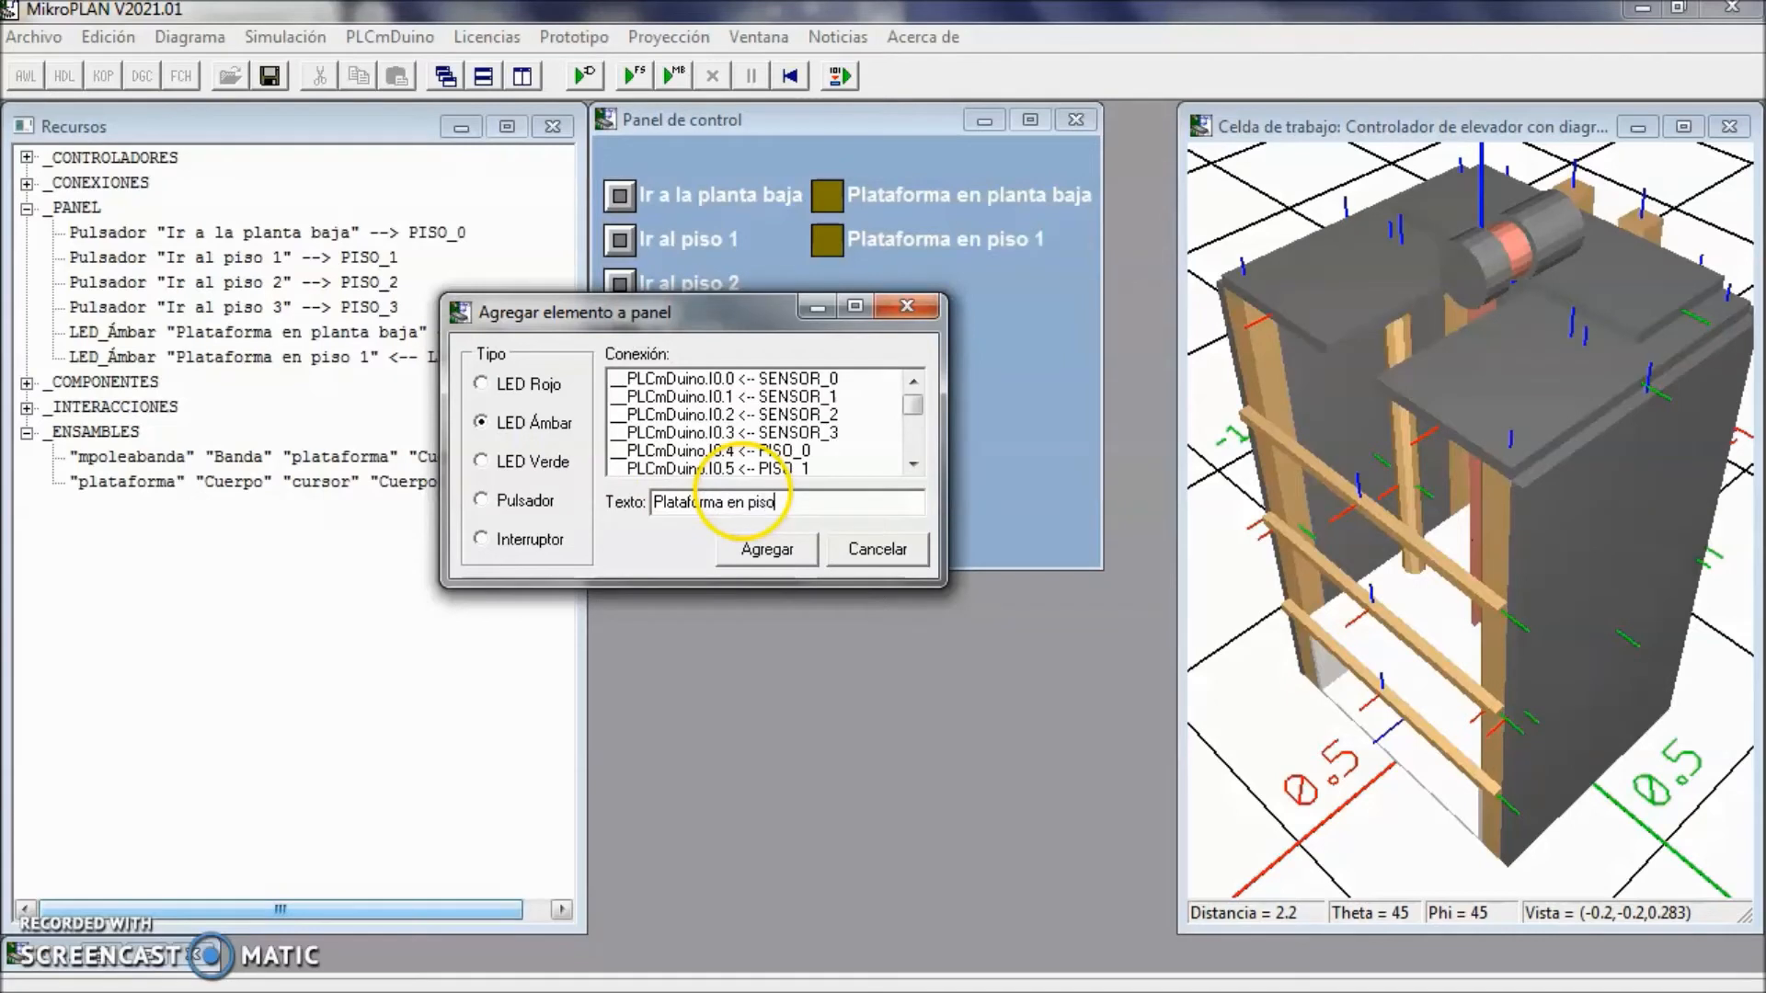
{"action": "type", "text": "Plataforma en piso 2"}
{"action": "left_click", "coordinate": [914, 445]}
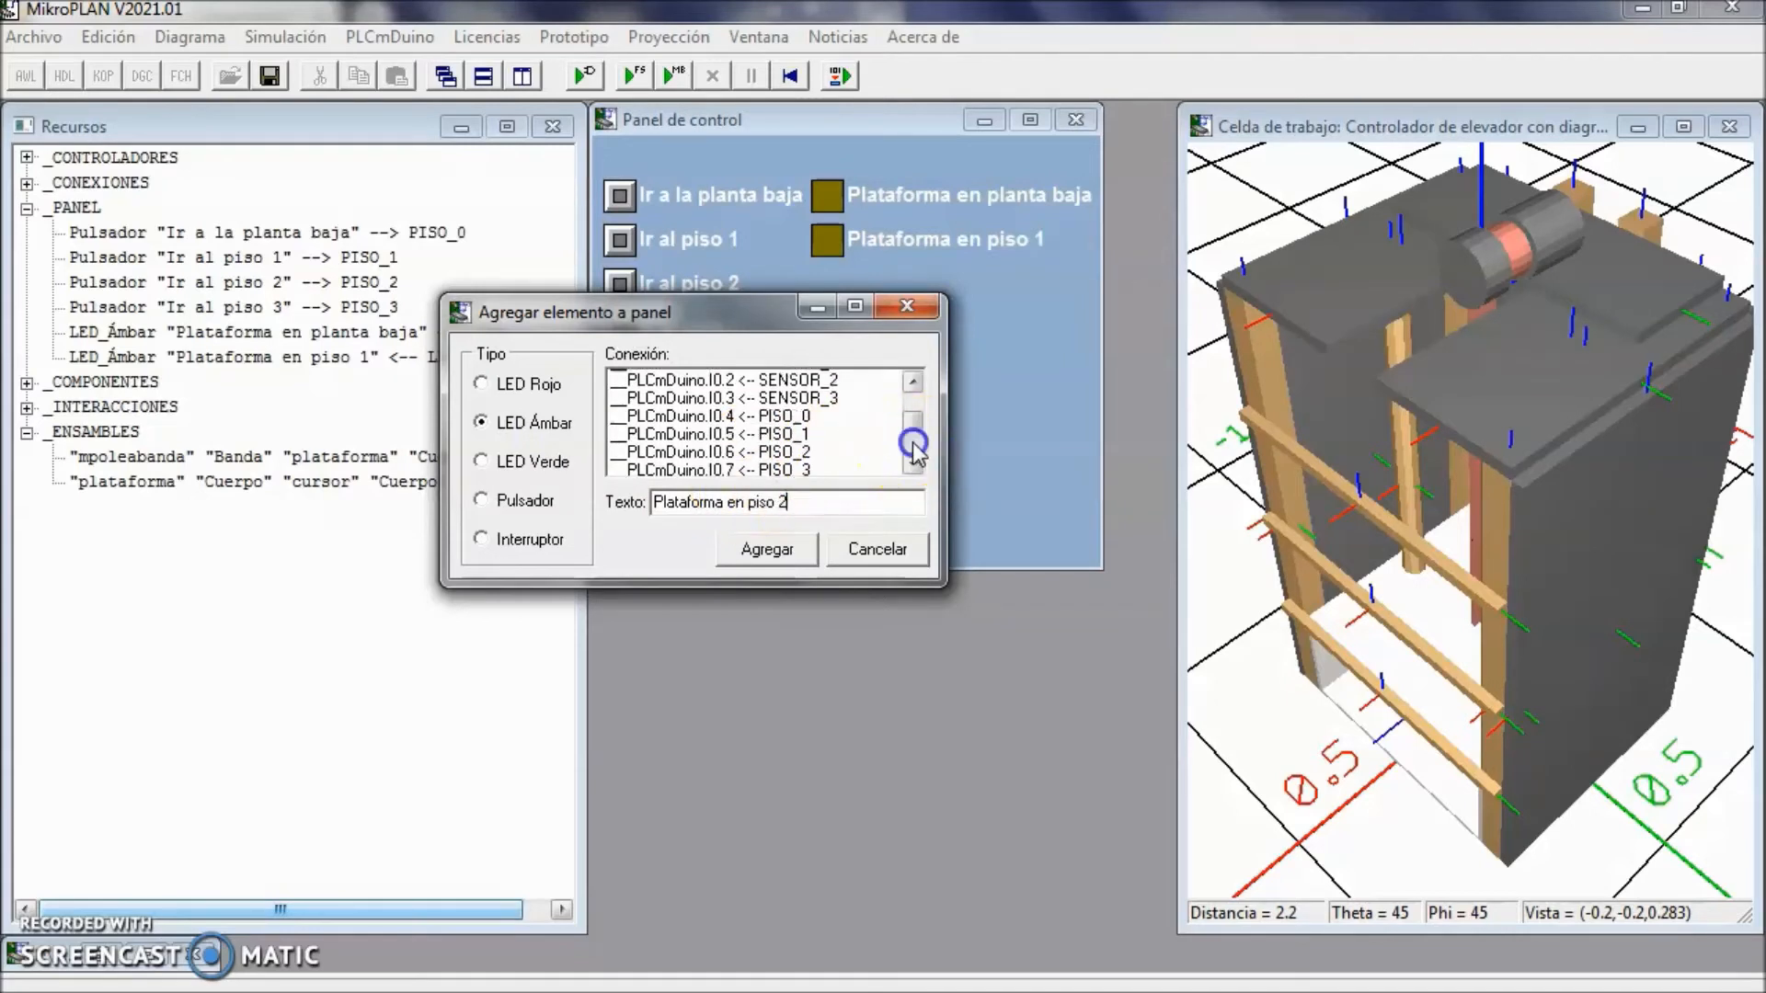
{"action": "left_click", "coordinate": [913, 444]}
{"action": "left_click", "coordinate": [773, 449]}
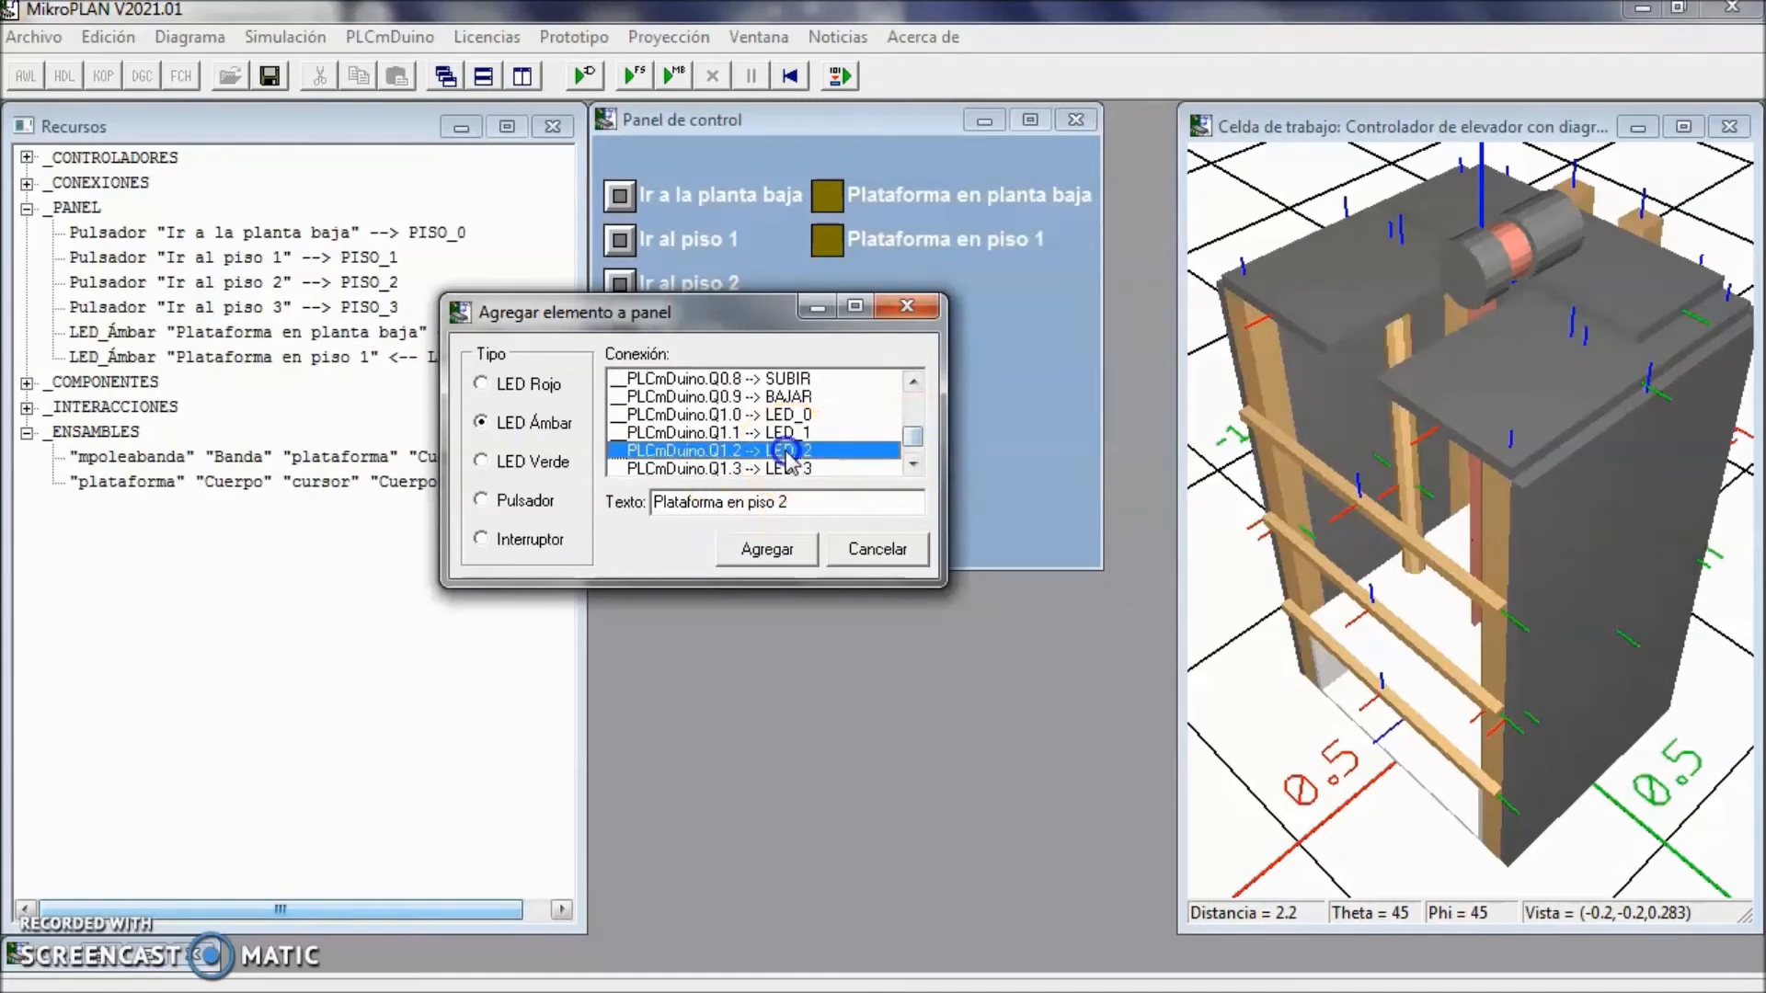
{"action": "left_click", "coordinate": [767, 549]}
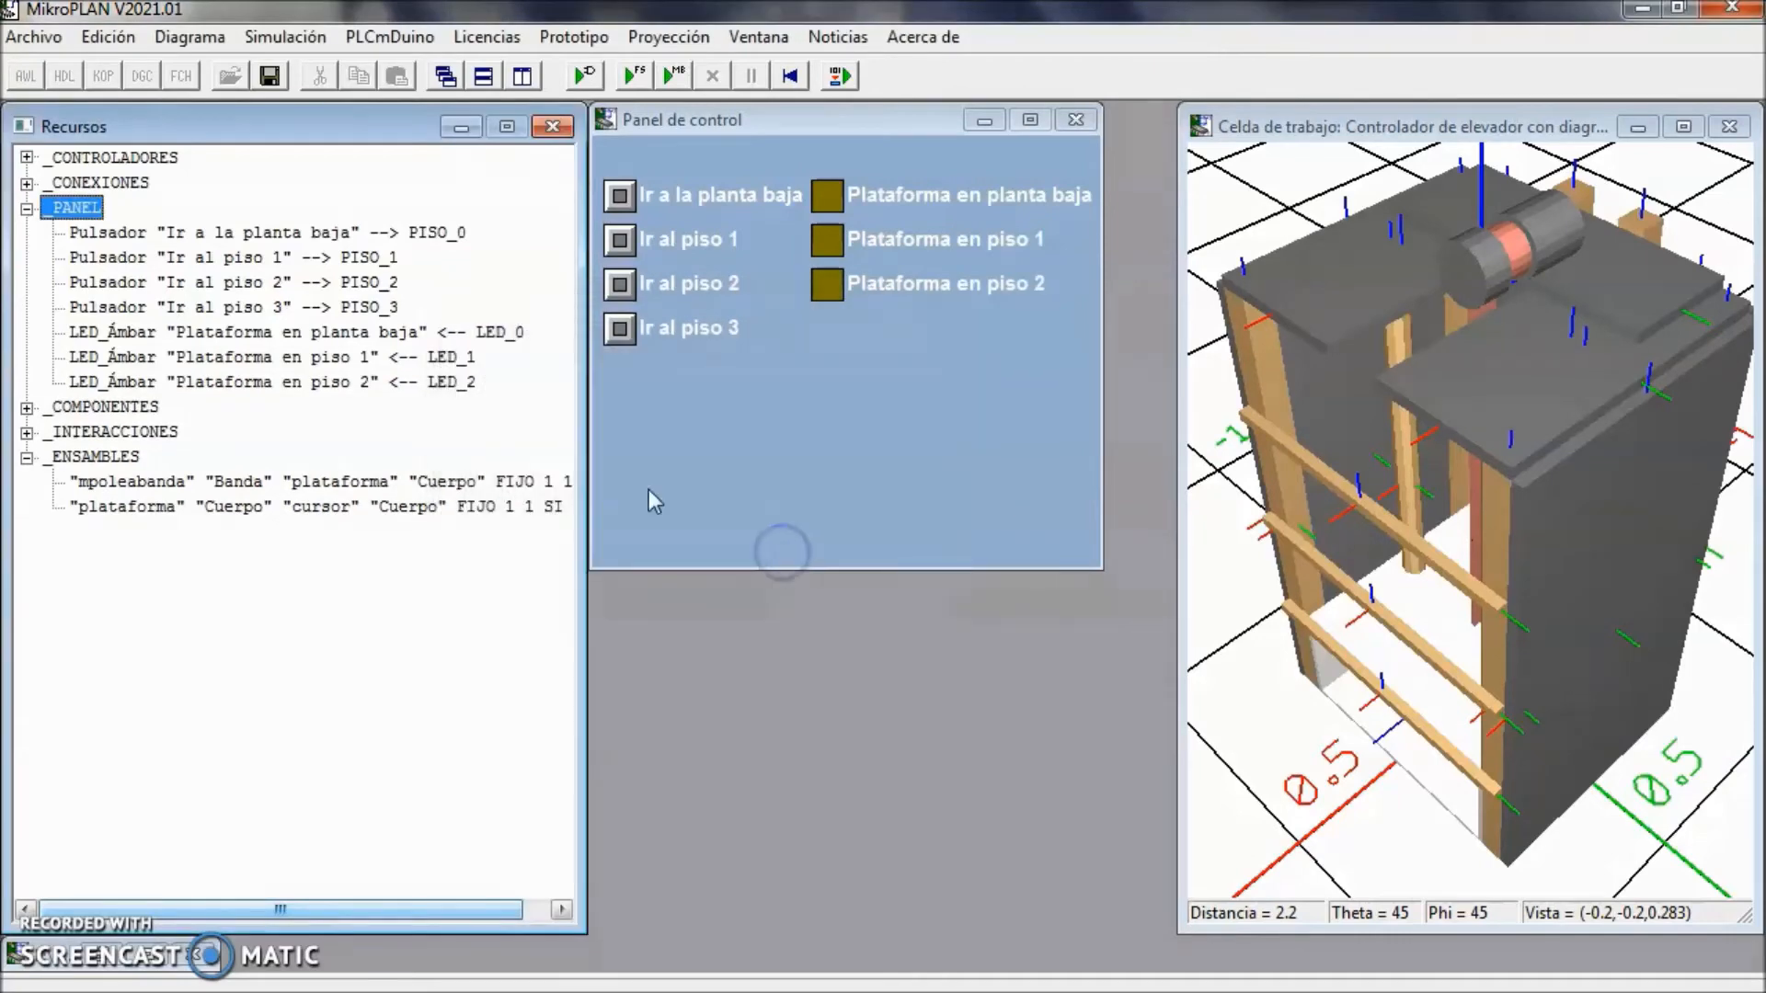
- Add an LED Ámbar to the control panel, connected to PLCmDuino.Q1.3 (LED_3) and labelled "Plataforma en piso 3"
{"action": "double_click", "coordinate": [78, 207]}
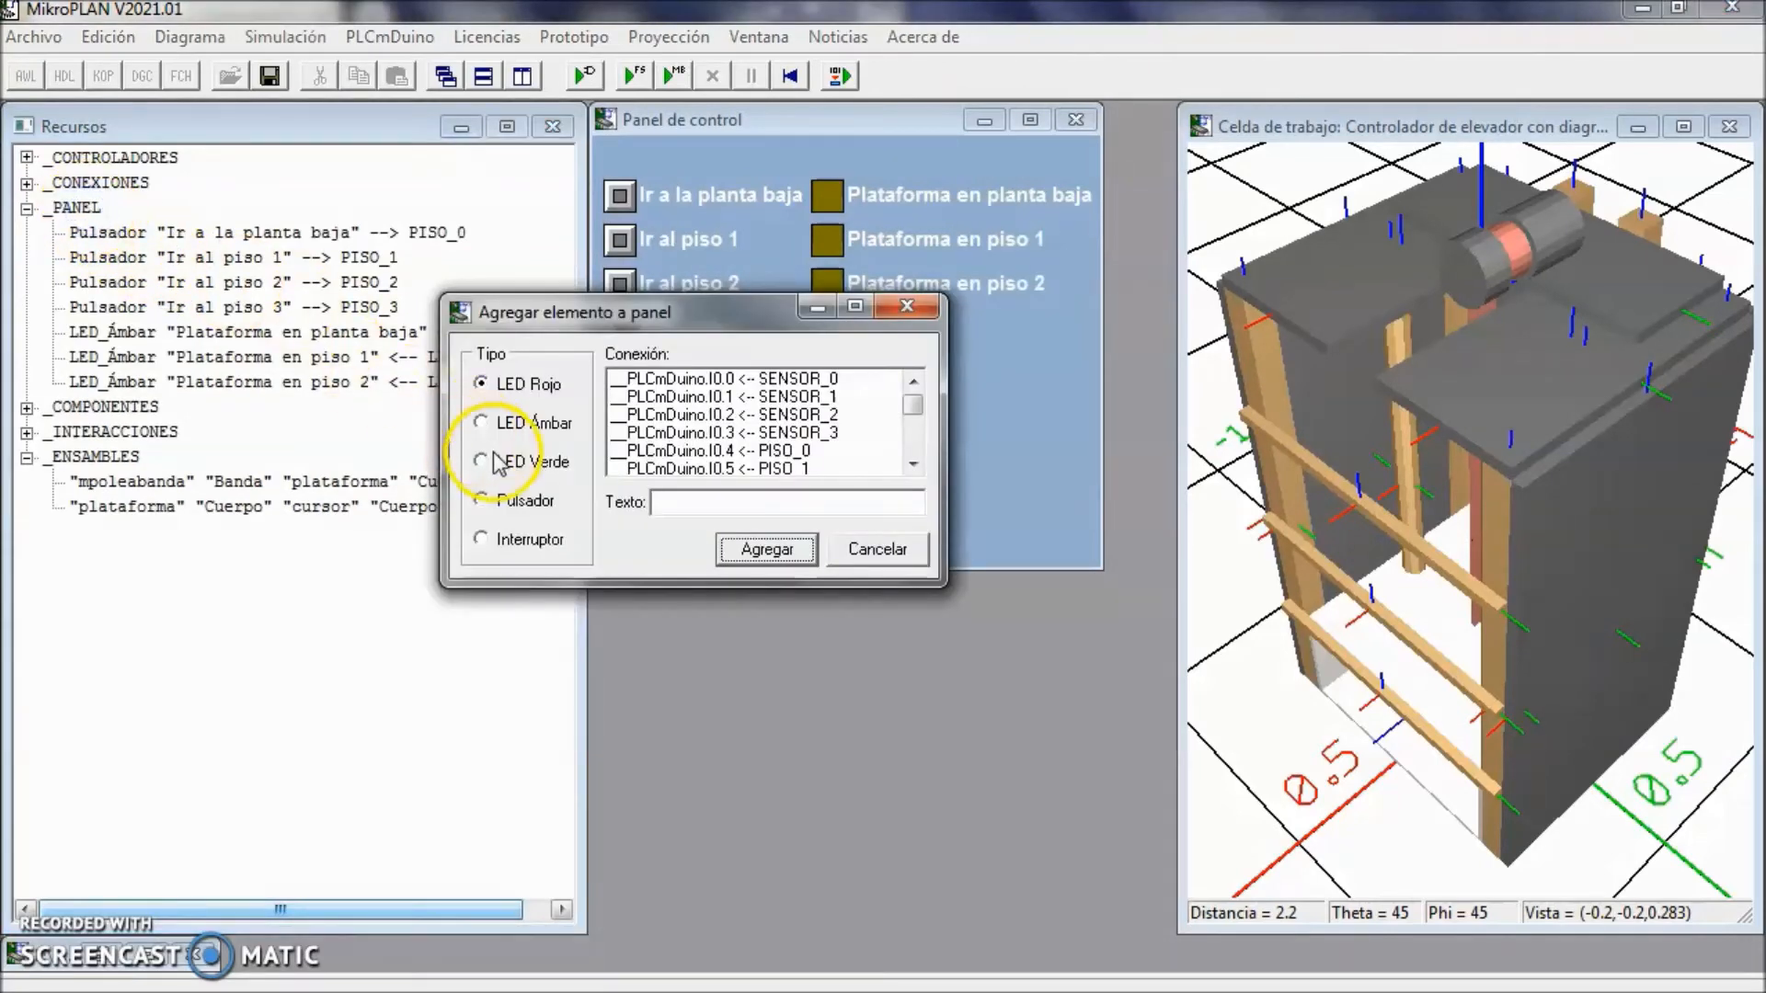
{"action": "left_click", "coordinate": [524, 423]}
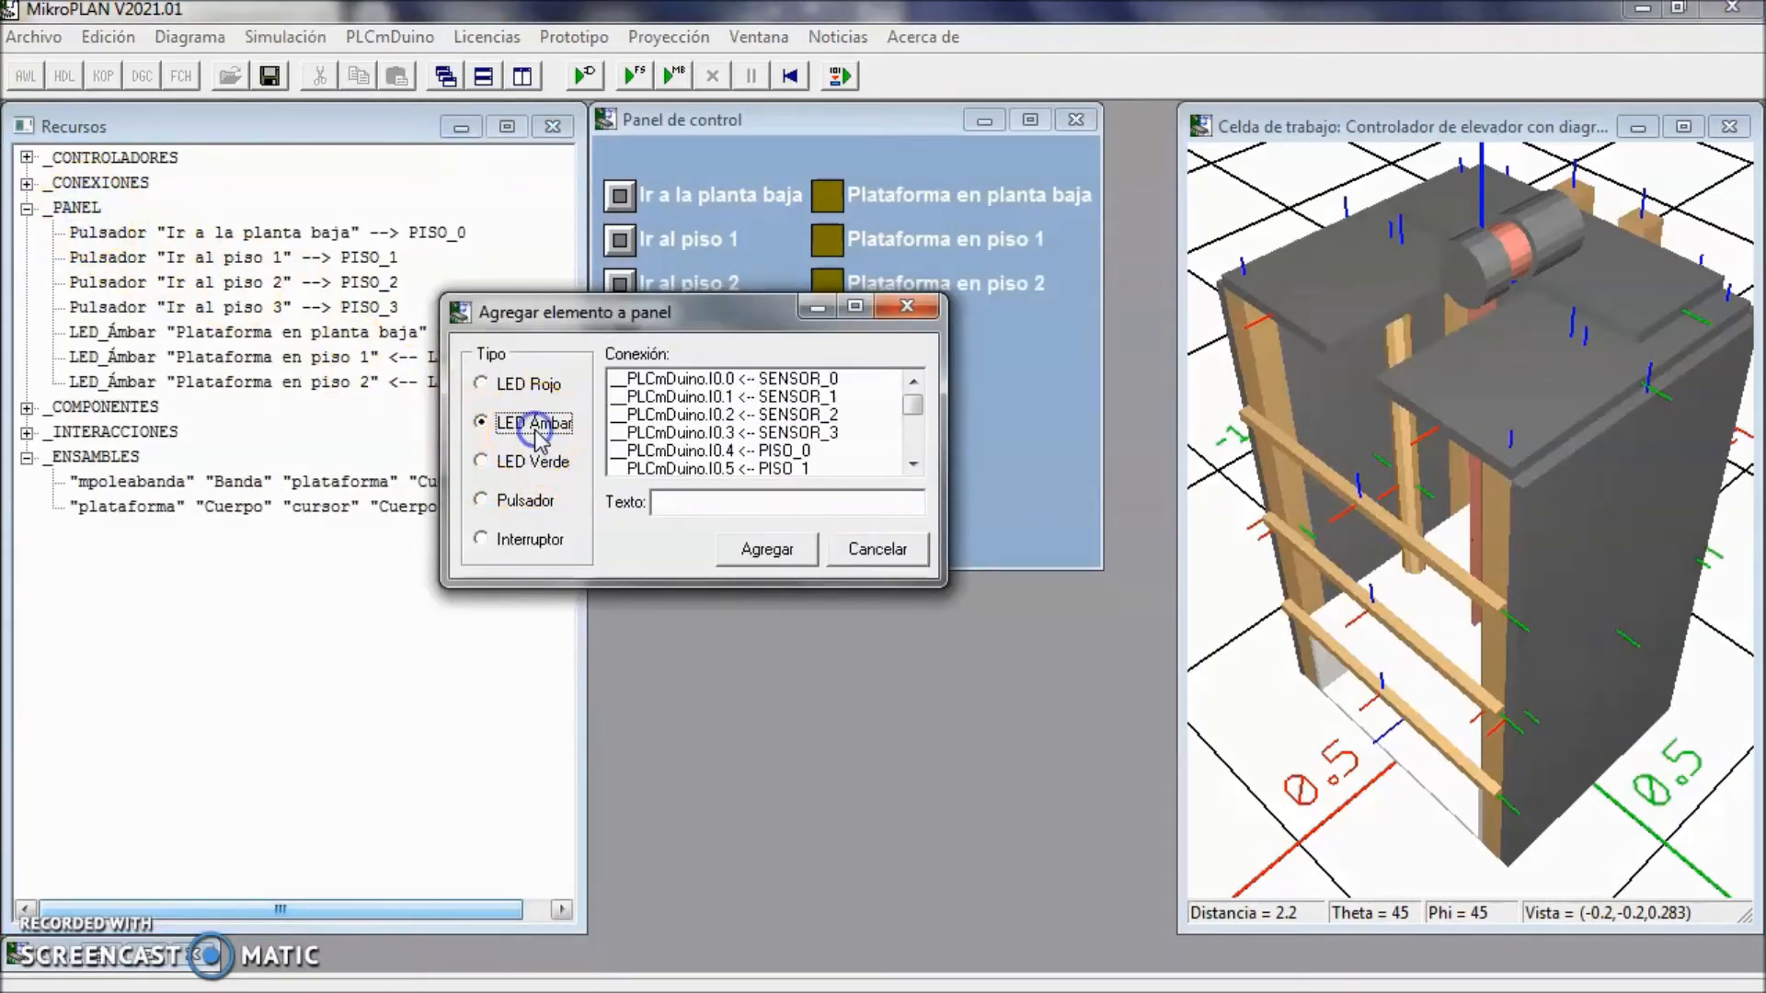
{"action": "left_click", "coordinate": [915, 451]}
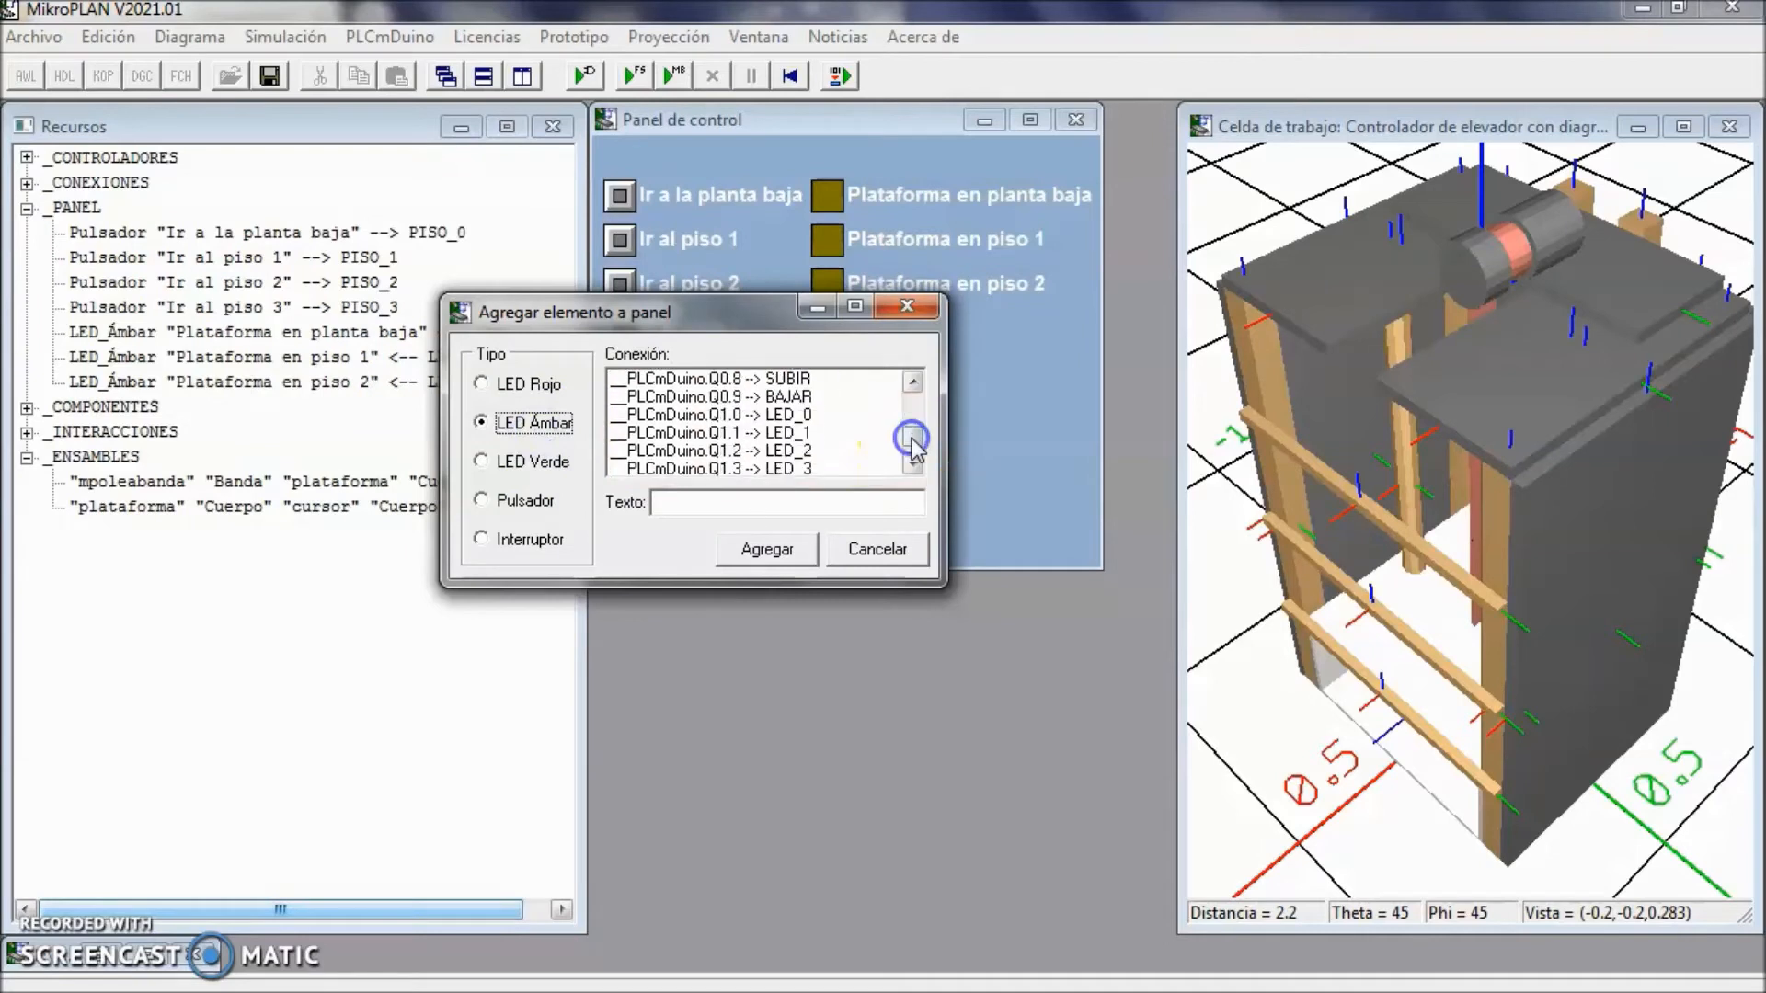
{"action": "left_click", "coordinate": [789, 471]}
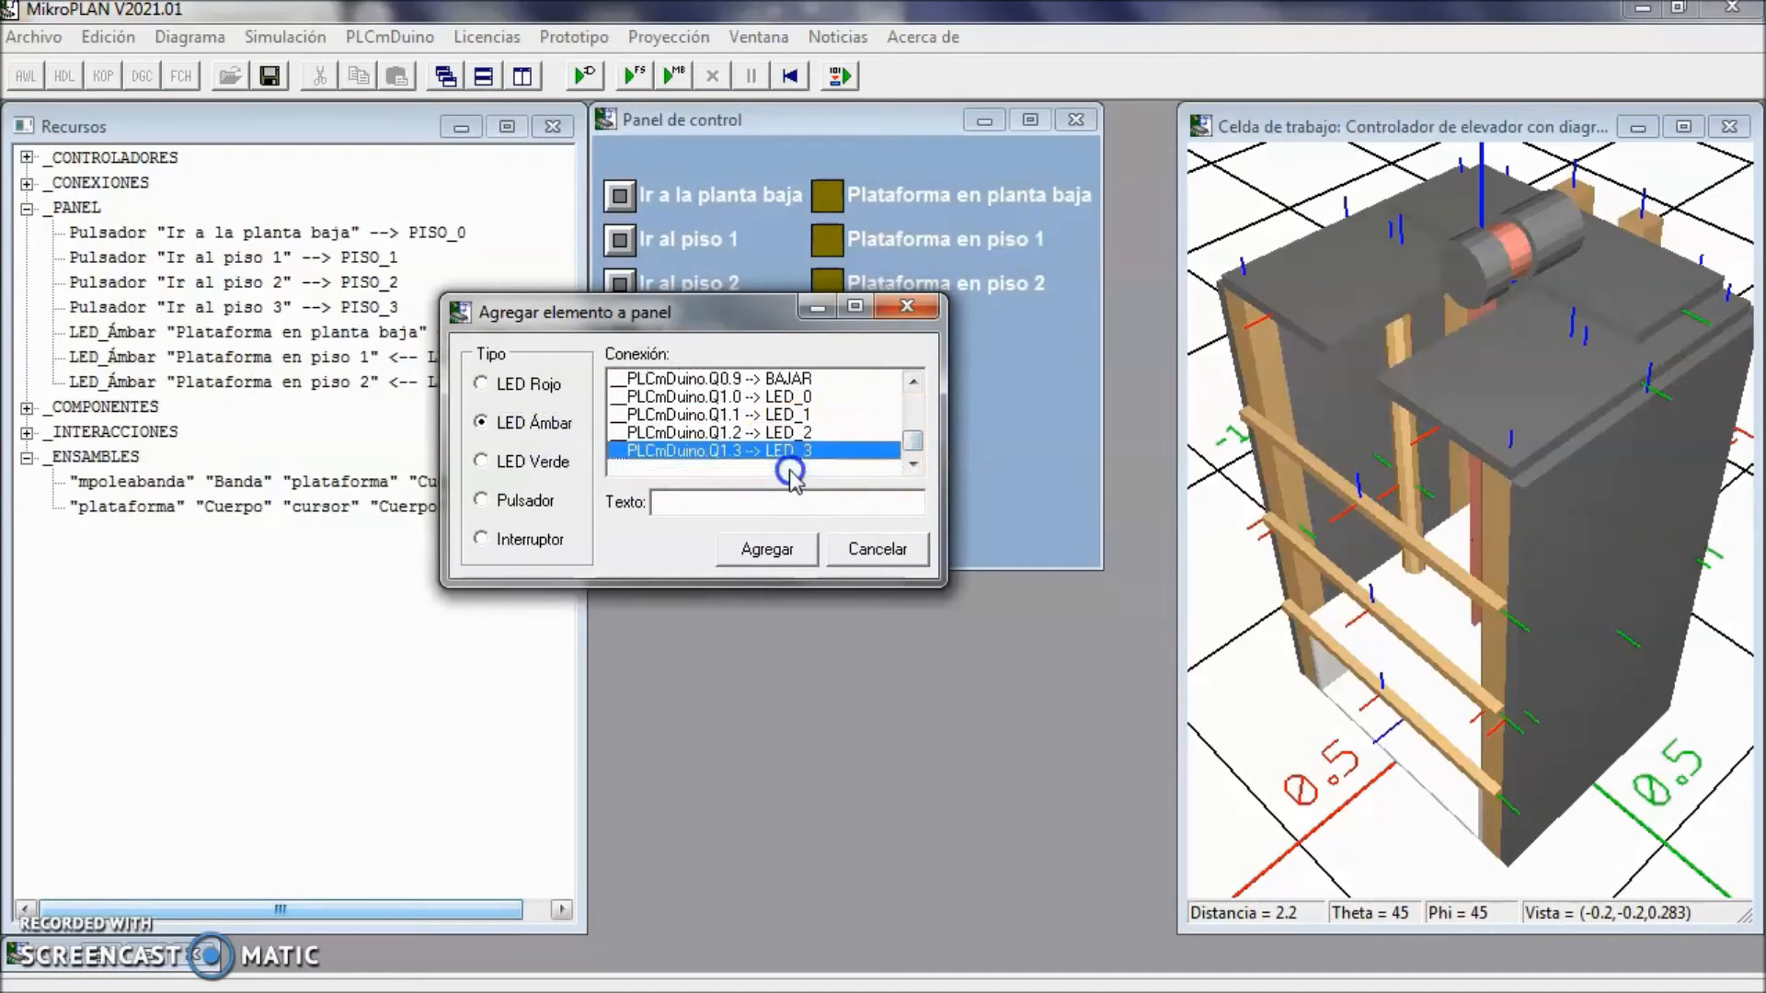
{"action": "left_click", "coordinate": [718, 503]}
{"action": "type", "text": "Plataforma en piso"}
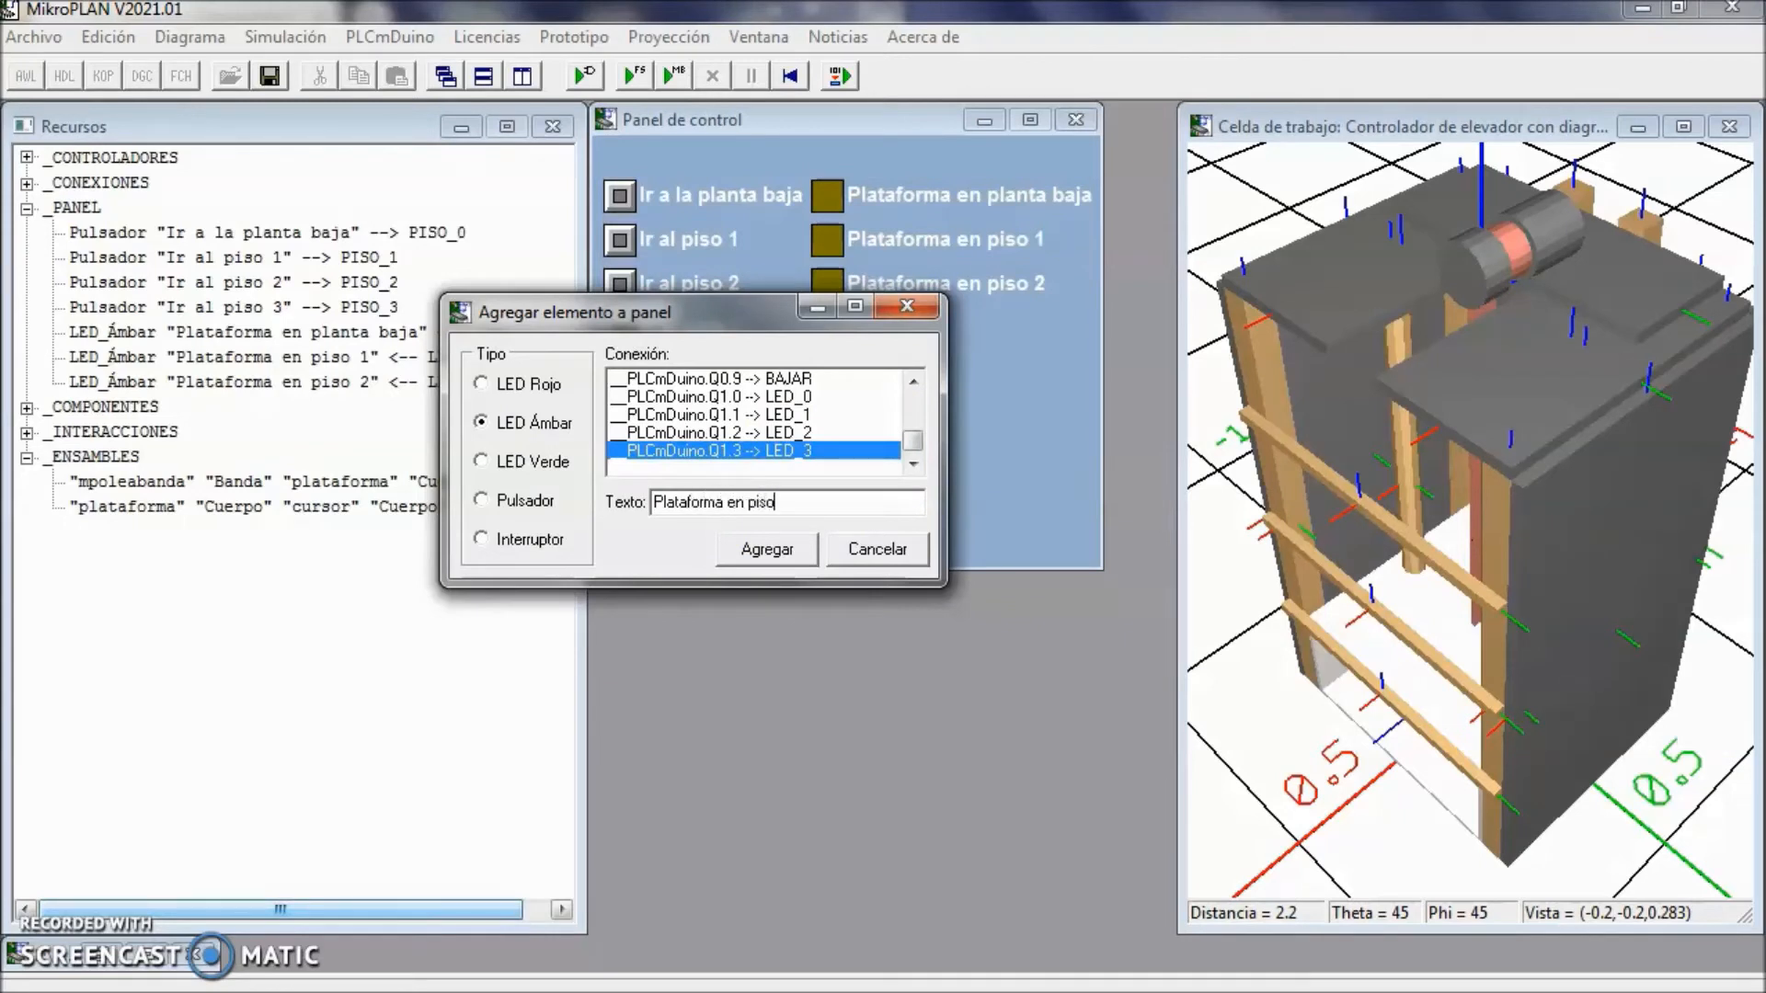
{"action": "type", "text": " 3"}
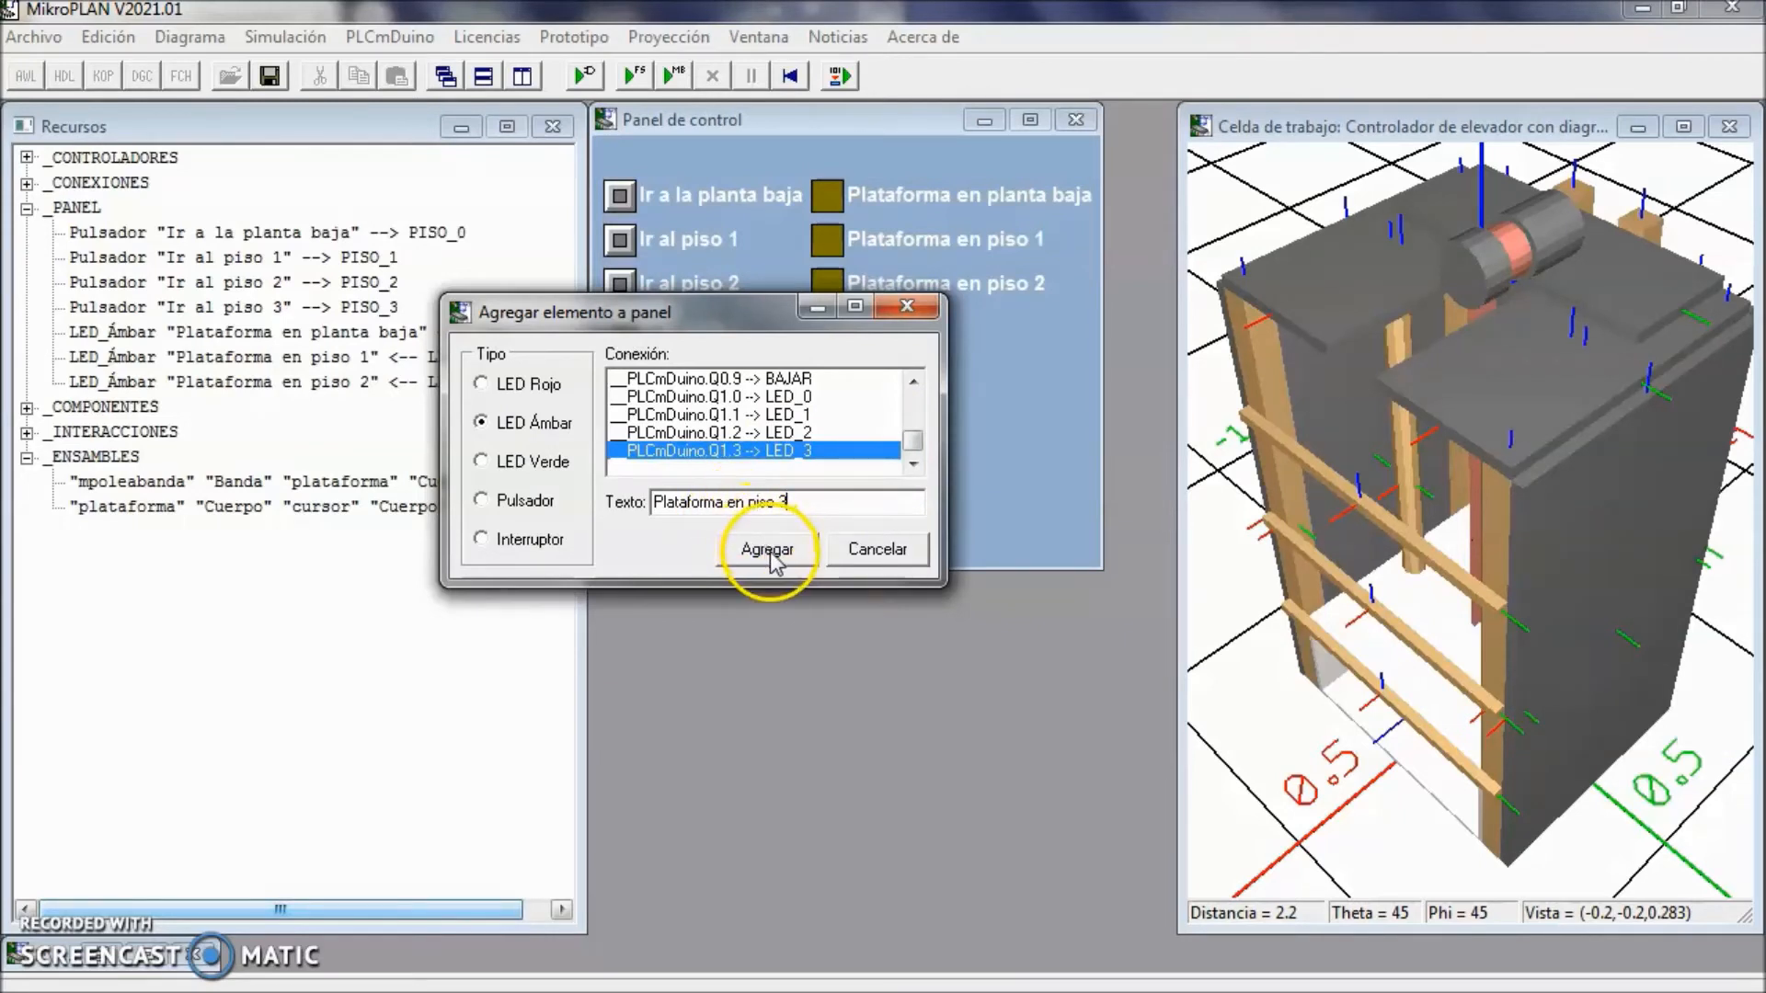
{"action": "left_click", "coordinate": [767, 549]}
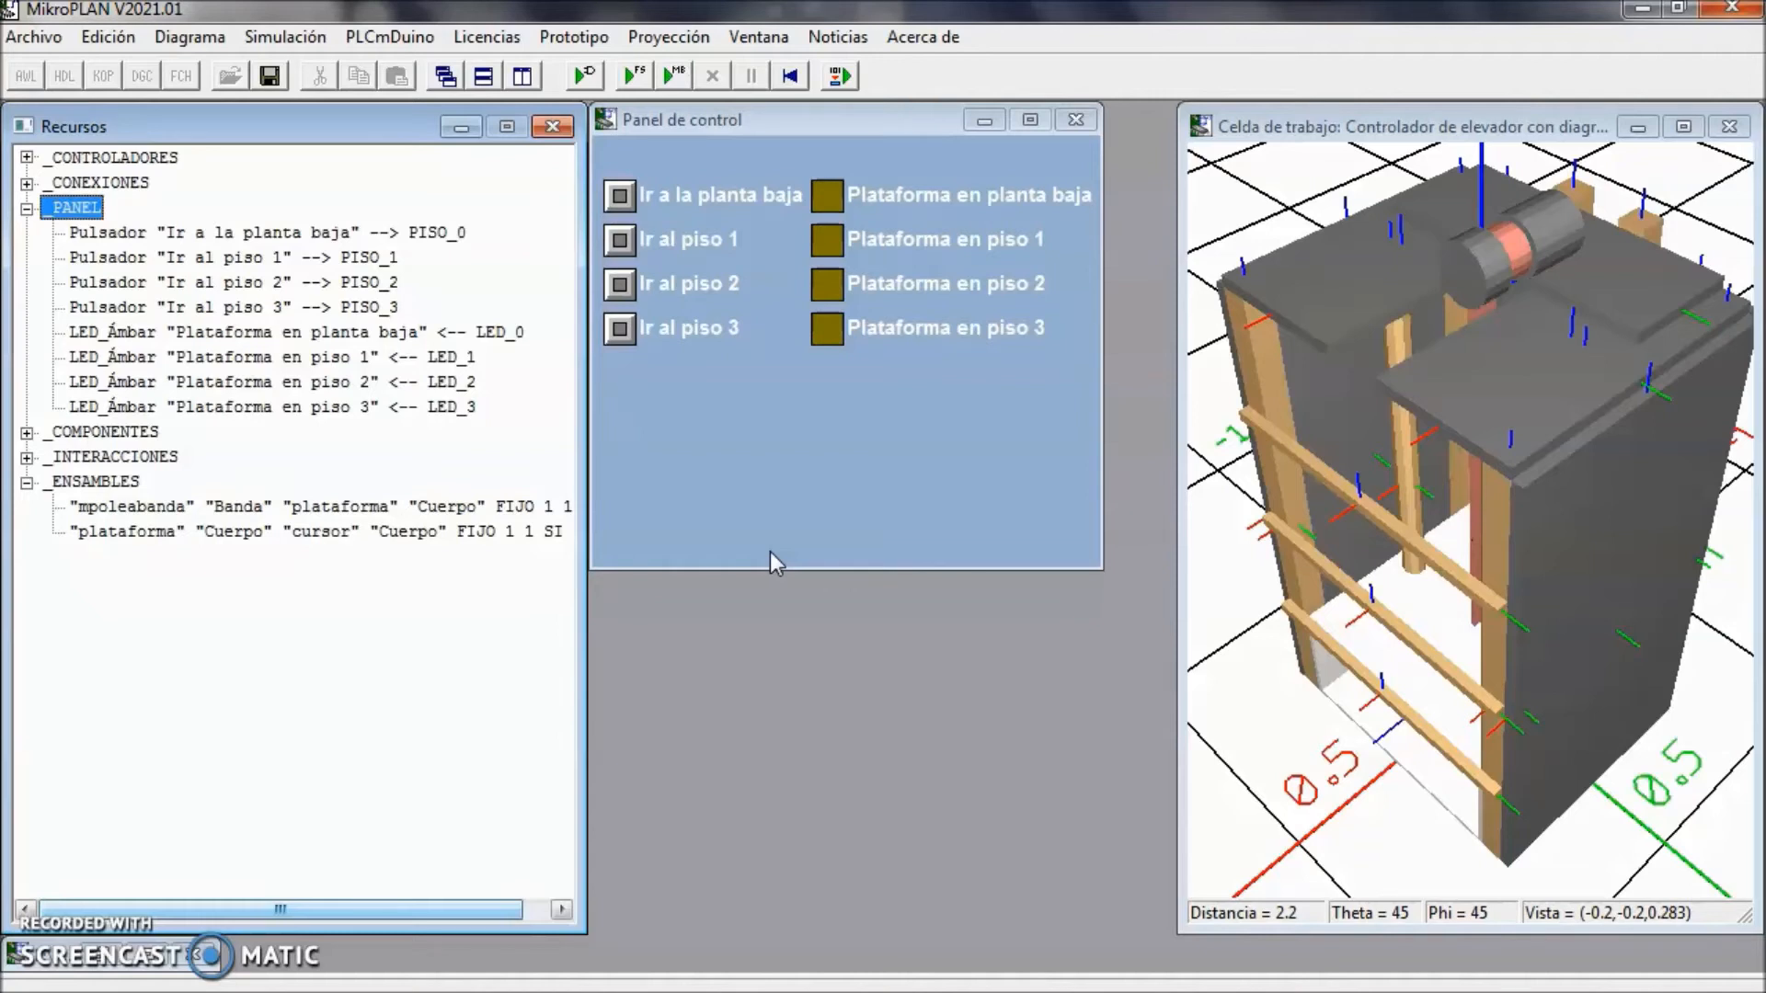
- Add an LED Verde to the control panel, connected to PLCmDuino.Q0.8 (SUBIR) and labelled "Subir plataforma"
{"action": "left_click", "coordinate": [79, 210]}
{"action": "left_click", "coordinate": [543, 462]}
{"action": "left_click", "coordinate": [913, 449]}
{"action": "left_click", "coordinate": [913, 449]}
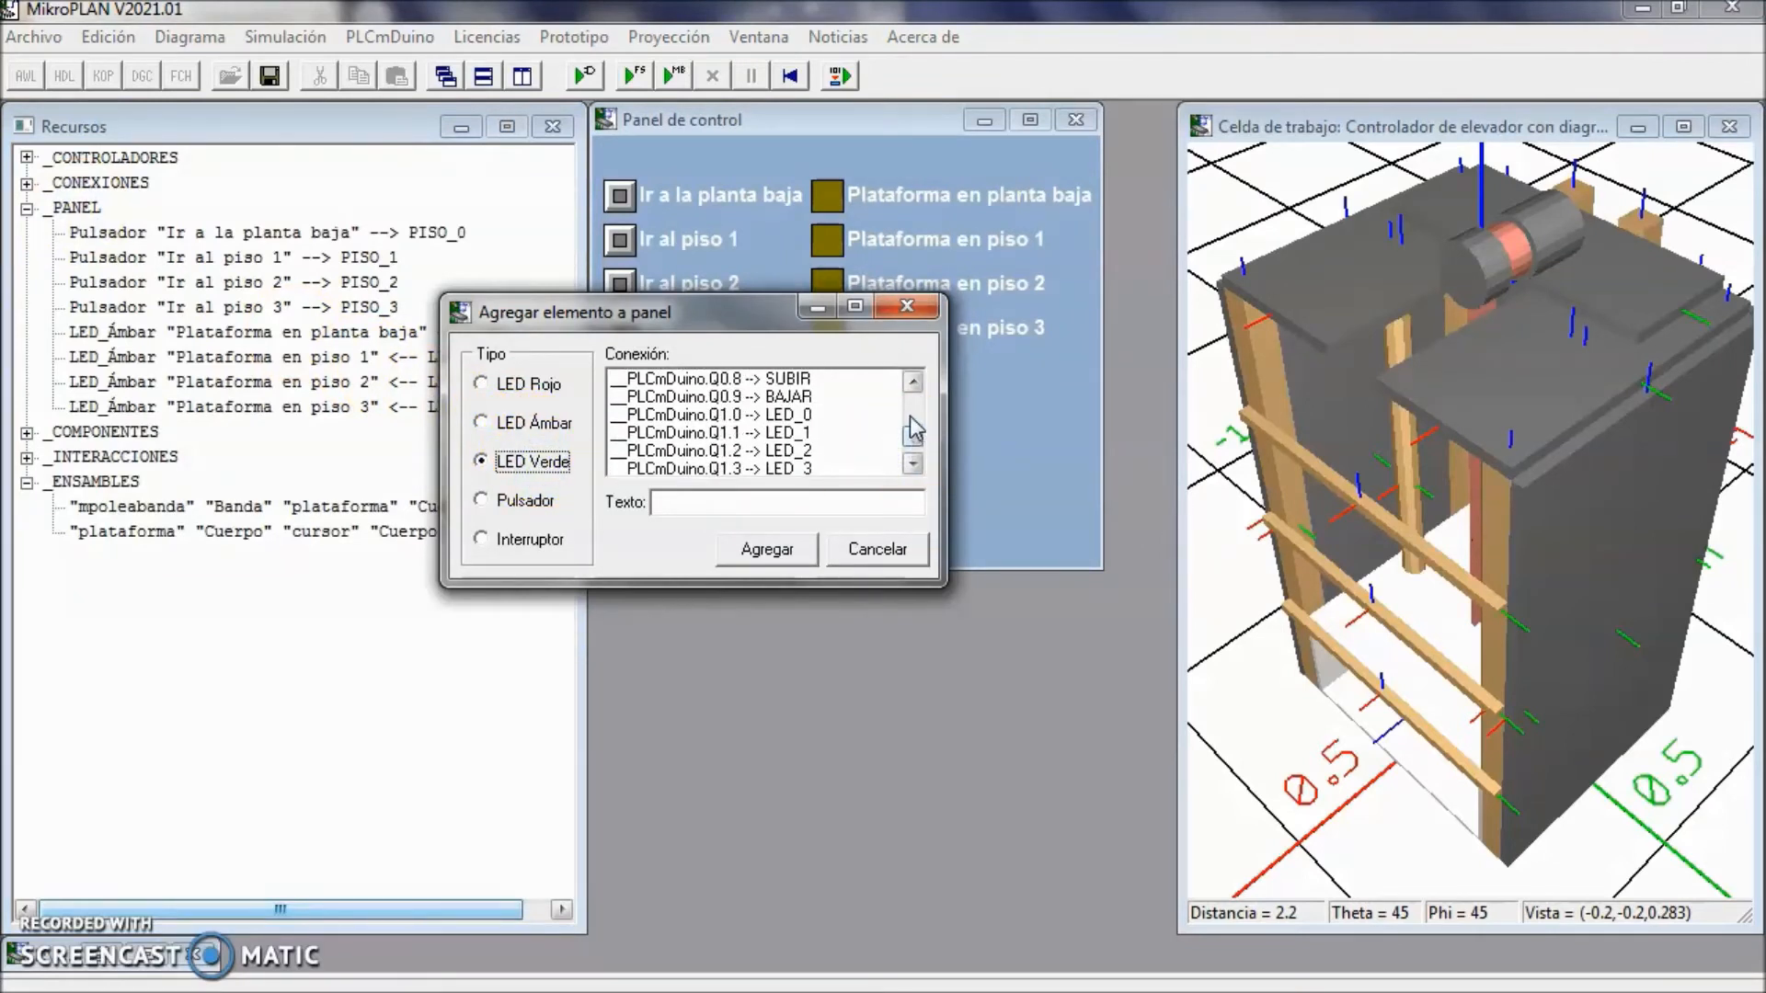
{"action": "left_click", "coordinate": [784, 378]}
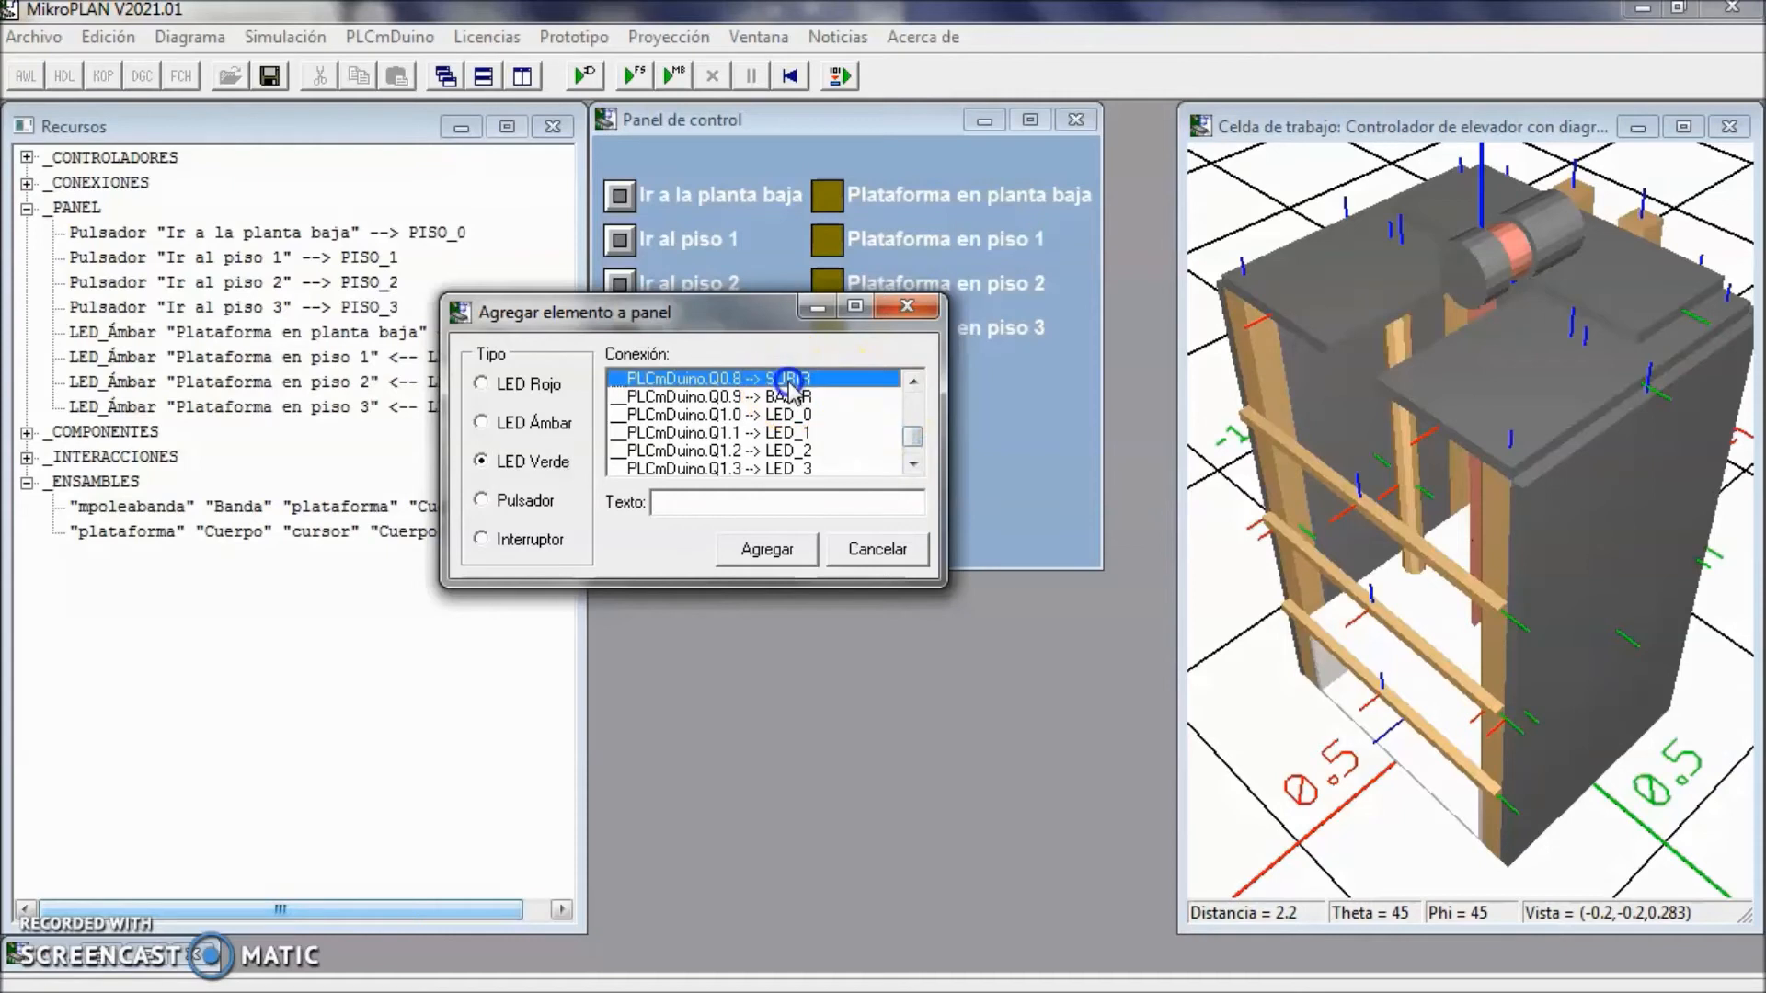
{"action": "left_click", "coordinate": [705, 506]}
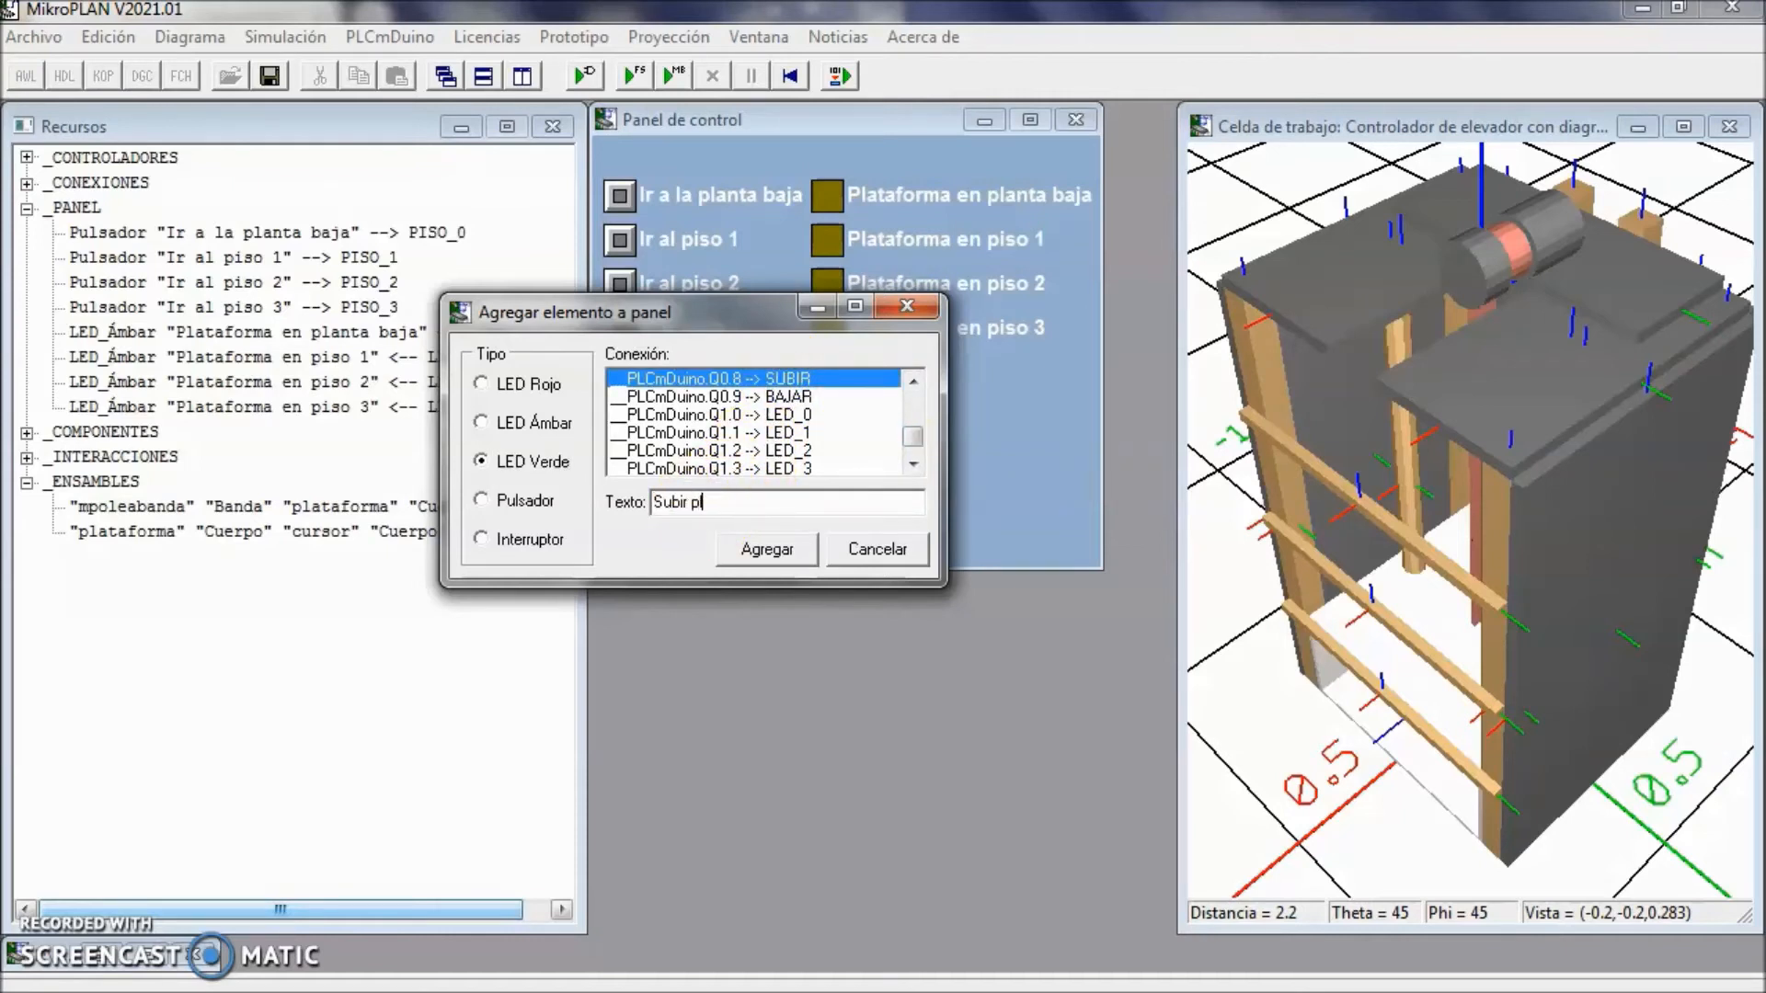
{"action": "left_click", "coordinate": [773, 550]}
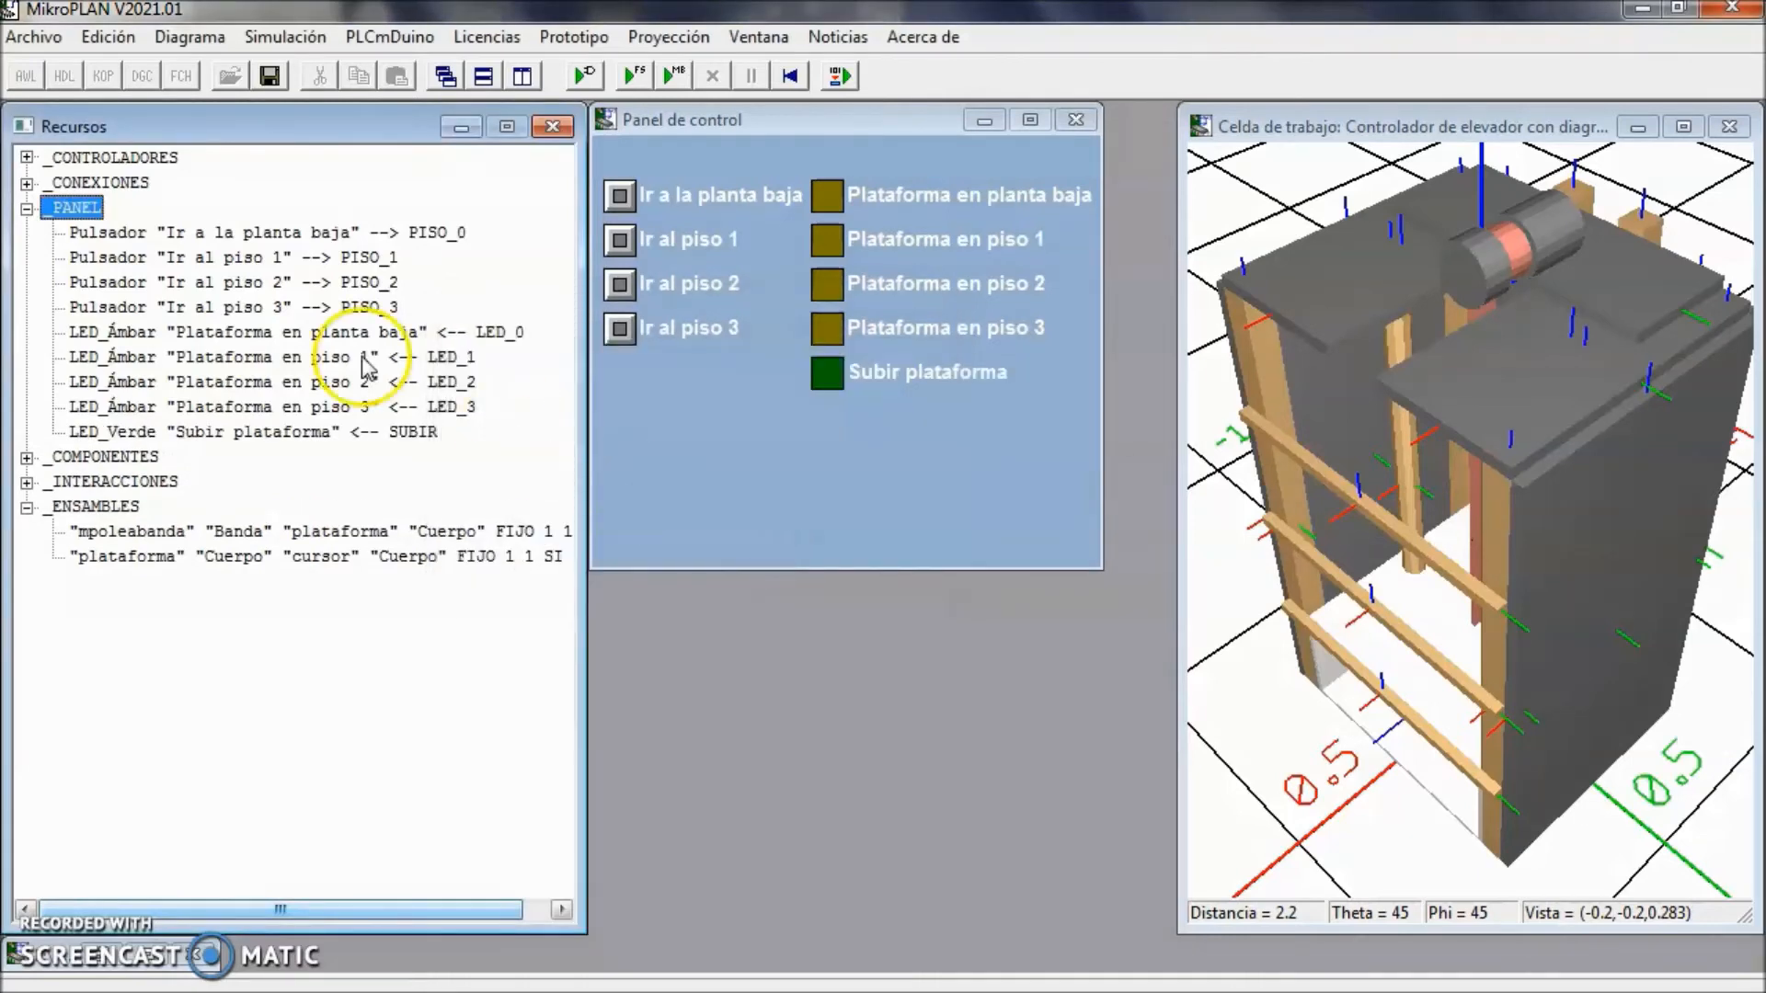
- Add an LED Verde to the control panel, connected to PLCmDuino.Q0.9 (BAJAR) and labelled "Bajar plataforma"
{"action": "double_click", "coordinate": [69, 210]}
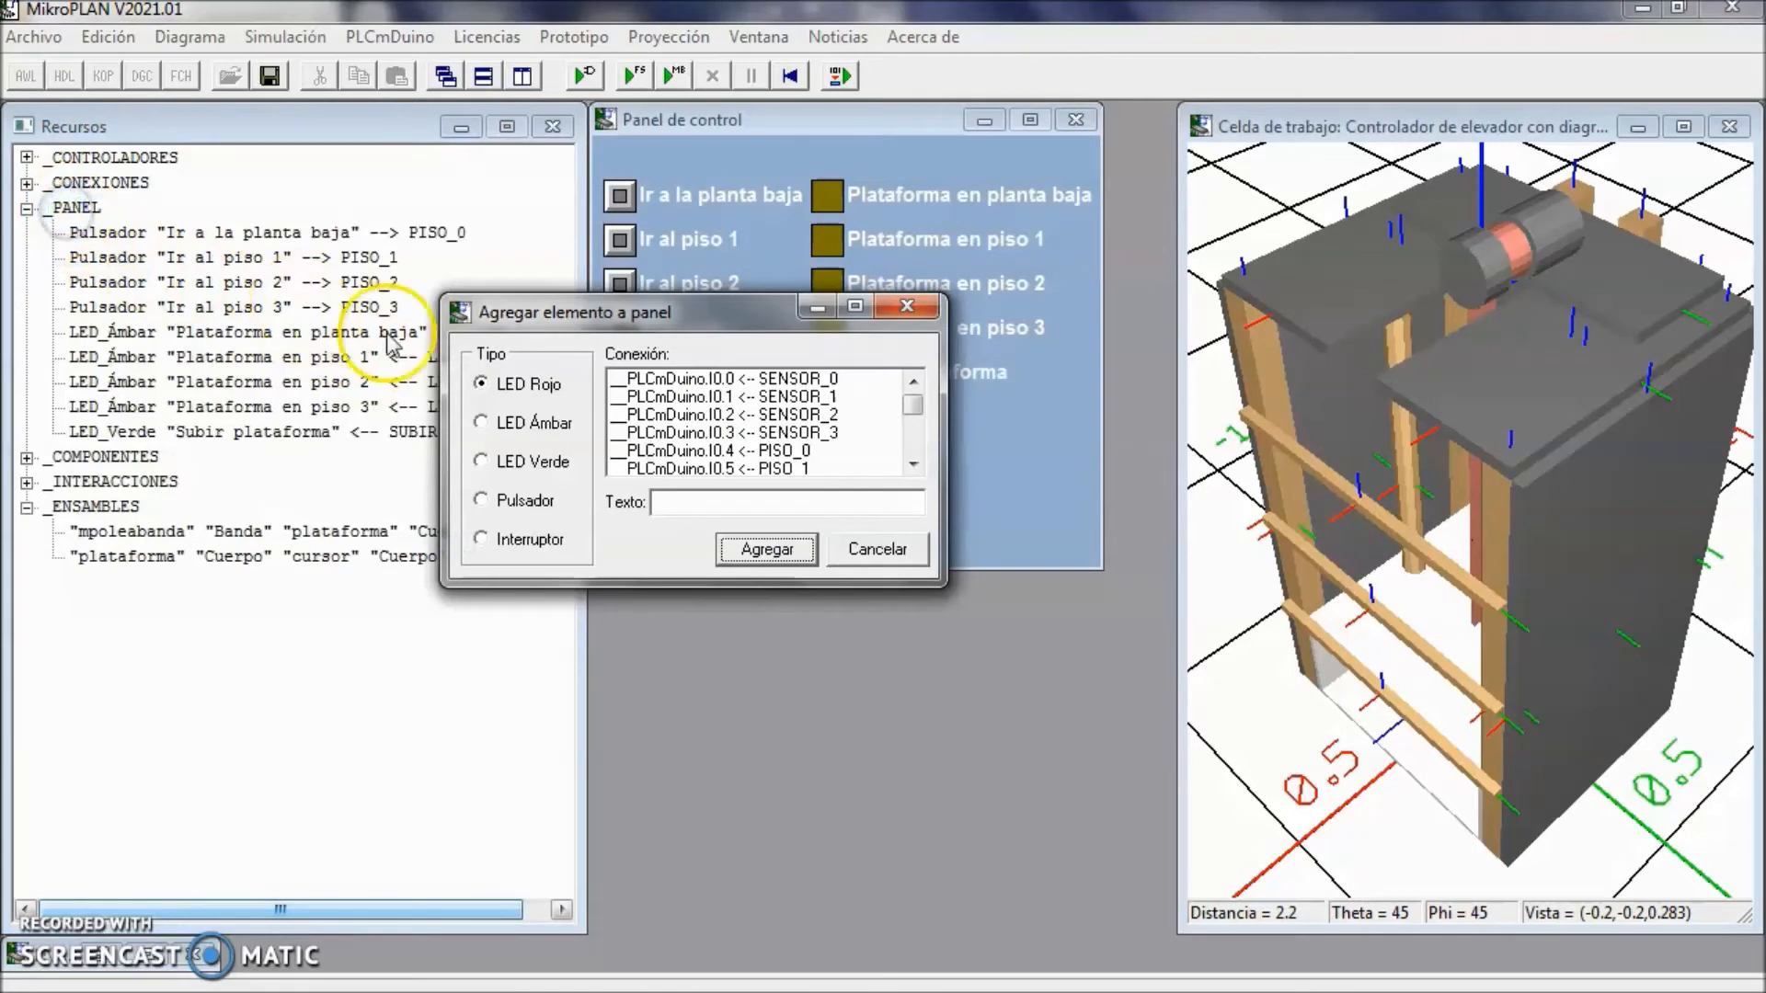
{"action": "left_click", "coordinate": [526, 463]}
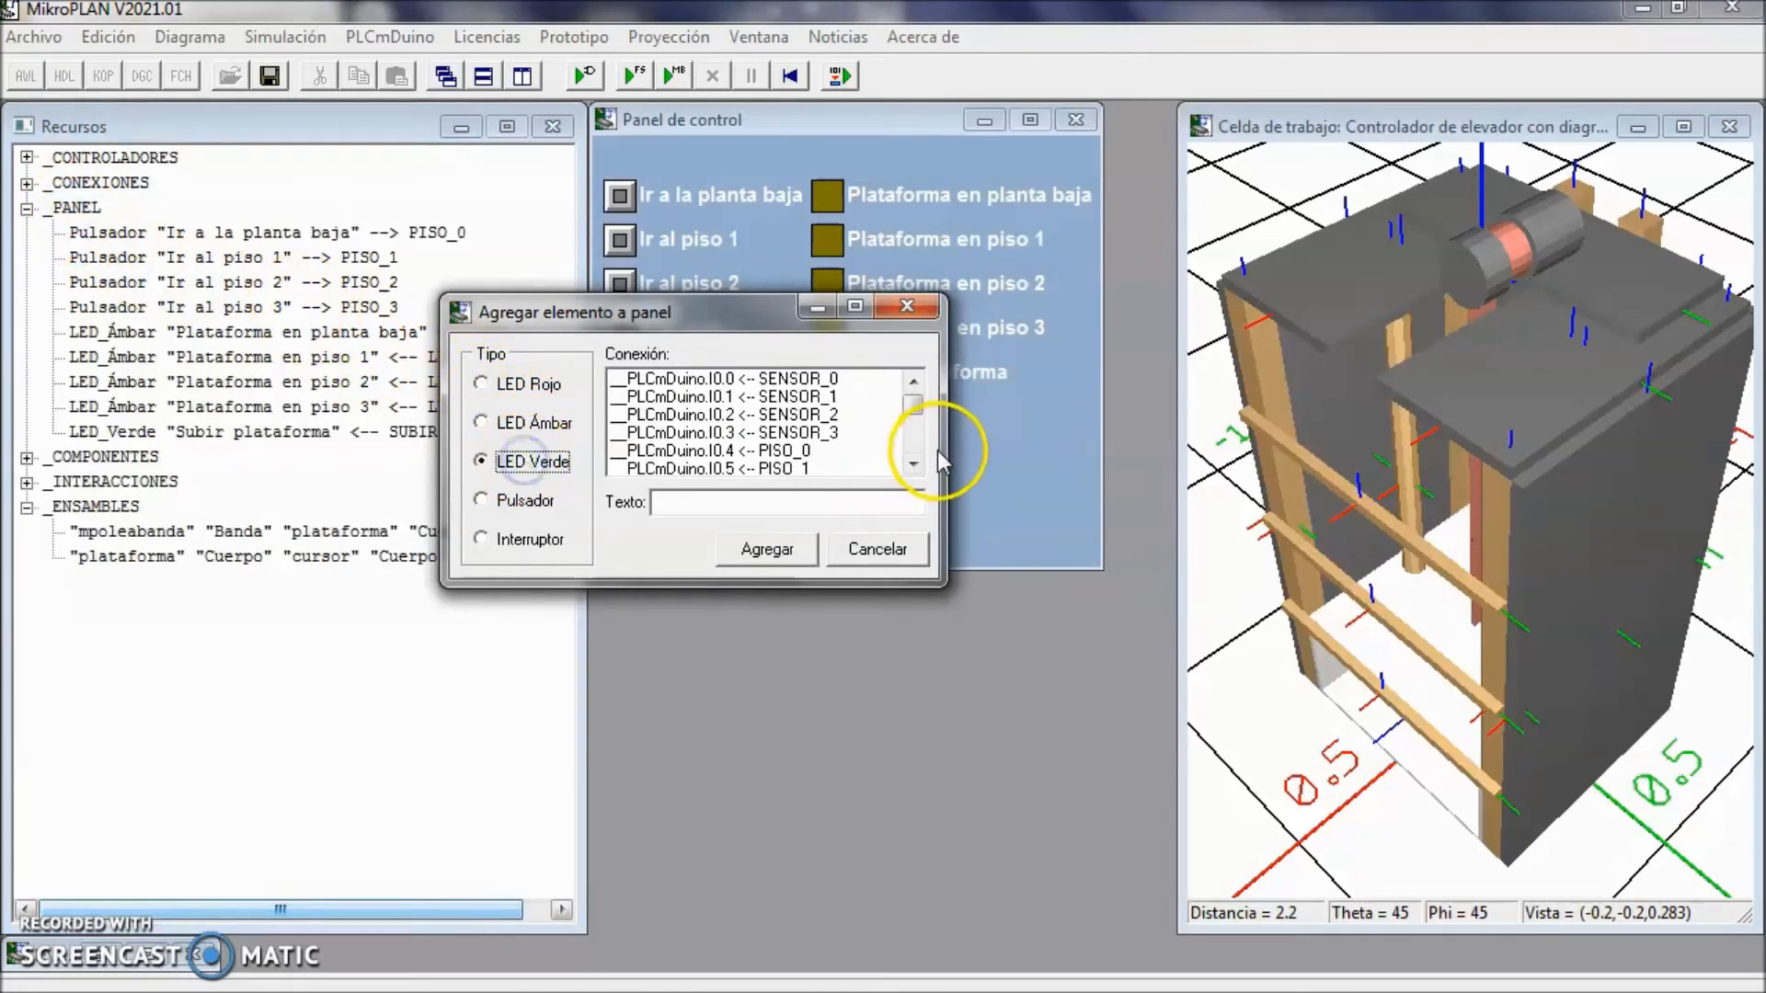
{"action": "scroll", "coordinate": [914, 445], "scroll_direction": "down", "scroll_amount": 2}
{"action": "scroll", "coordinate": [914, 457], "scroll_direction": "down", "scroll_amount": 2}
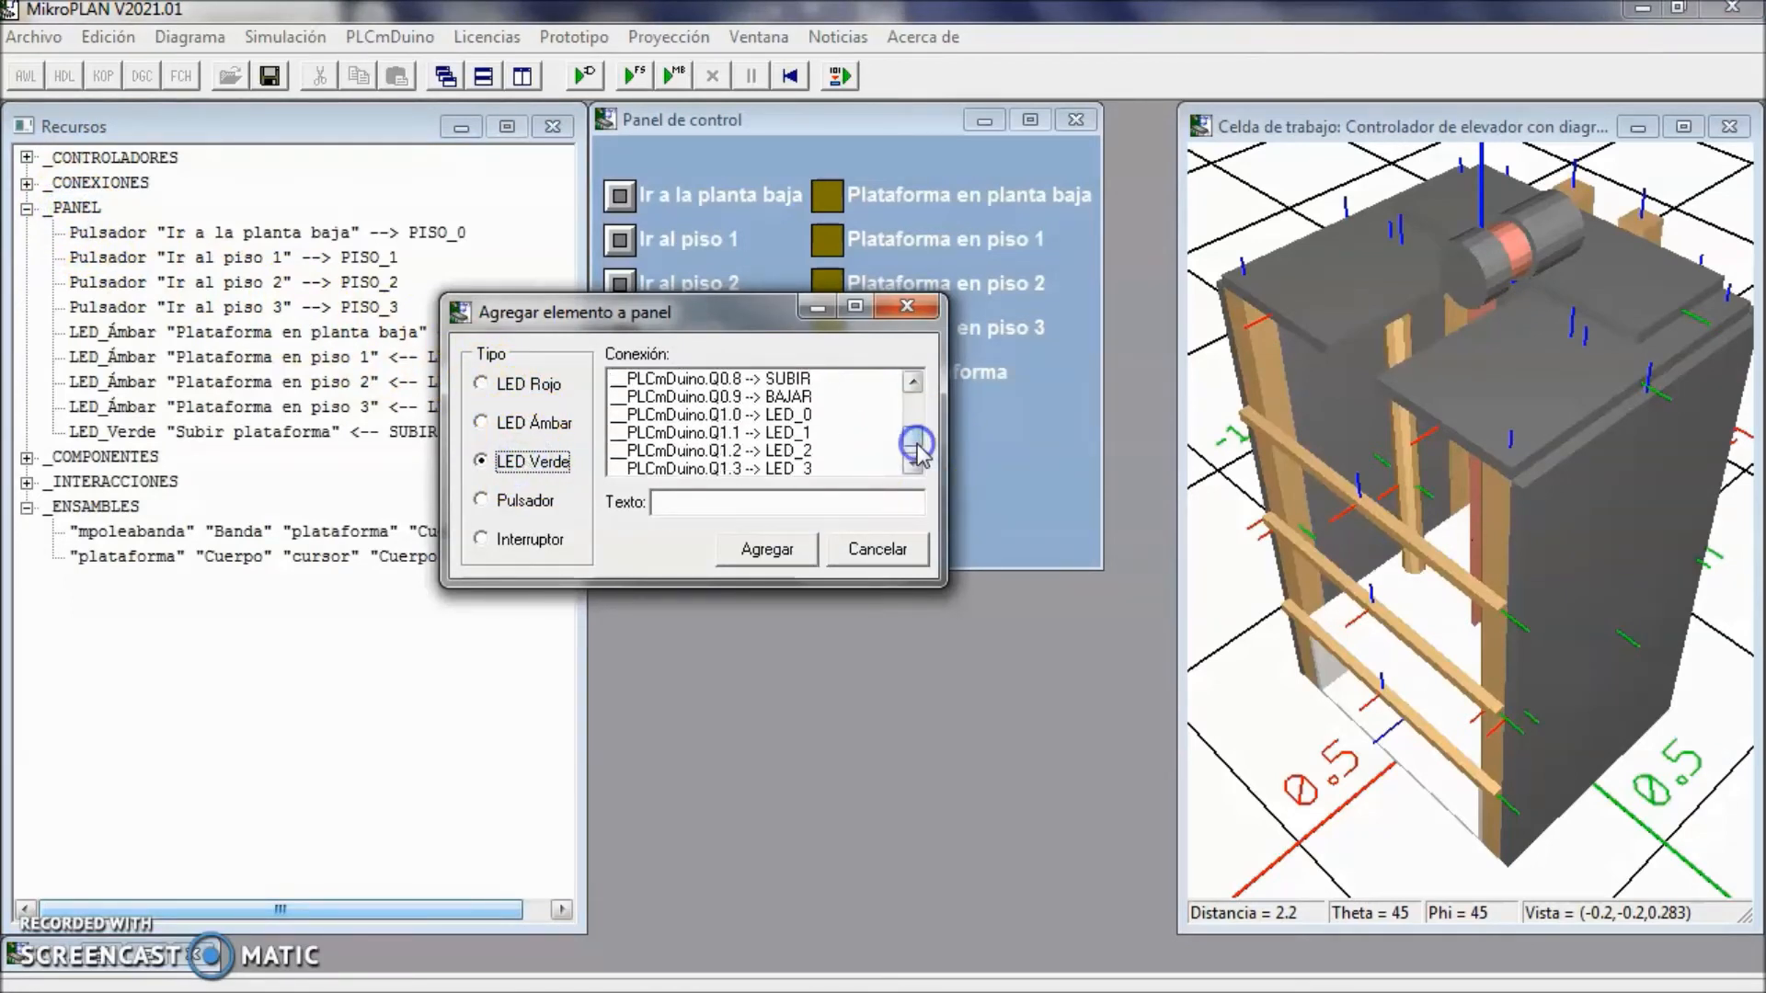
{"action": "left_click", "coordinate": [789, 397]}
{"action": "left_click", "coordinate": [715, 504]}
{"action": "type", "text": "Bajar plataforma"}
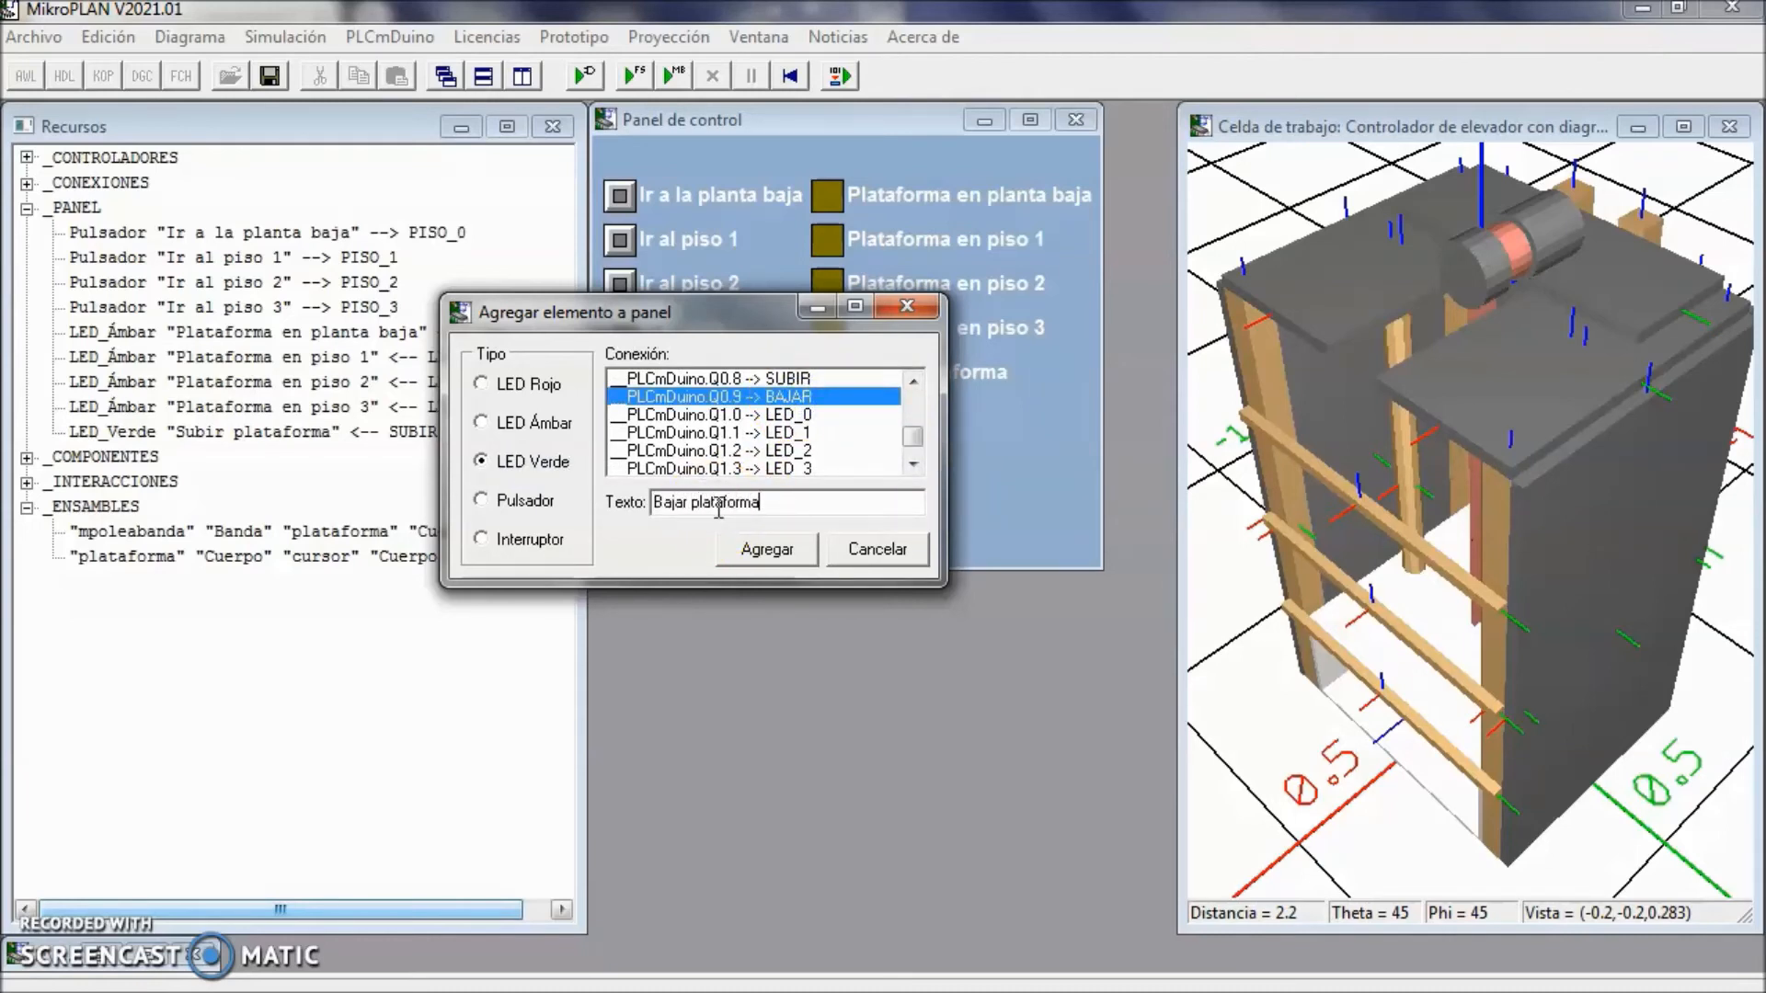
{"action": "left_click", "coordinate": [771, 552]}
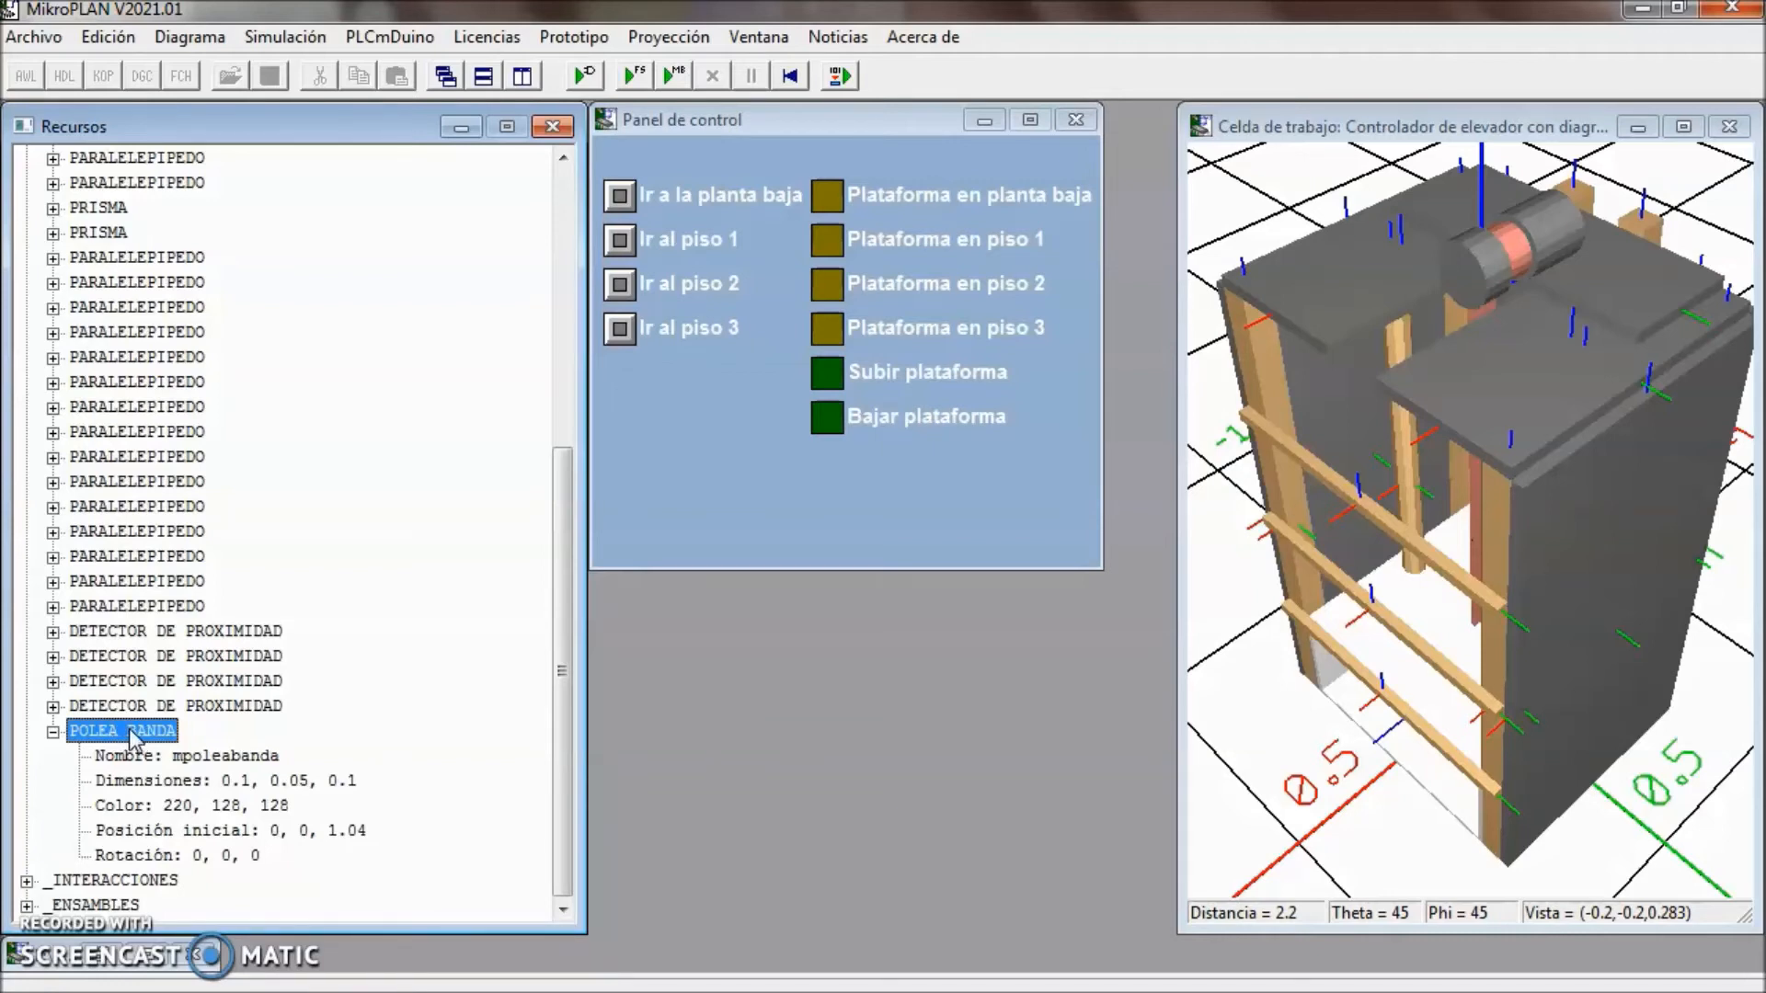
- Connect the POLEA.BAJAR terminal of the belt pulley mpoleabanda to the system terminal PLCmDuino.Q0.9 (BAJAR)
{"action": "left_click", "coordinate": [190, 755]}
{"action": "double_click", "coordinate": [194, 755]}
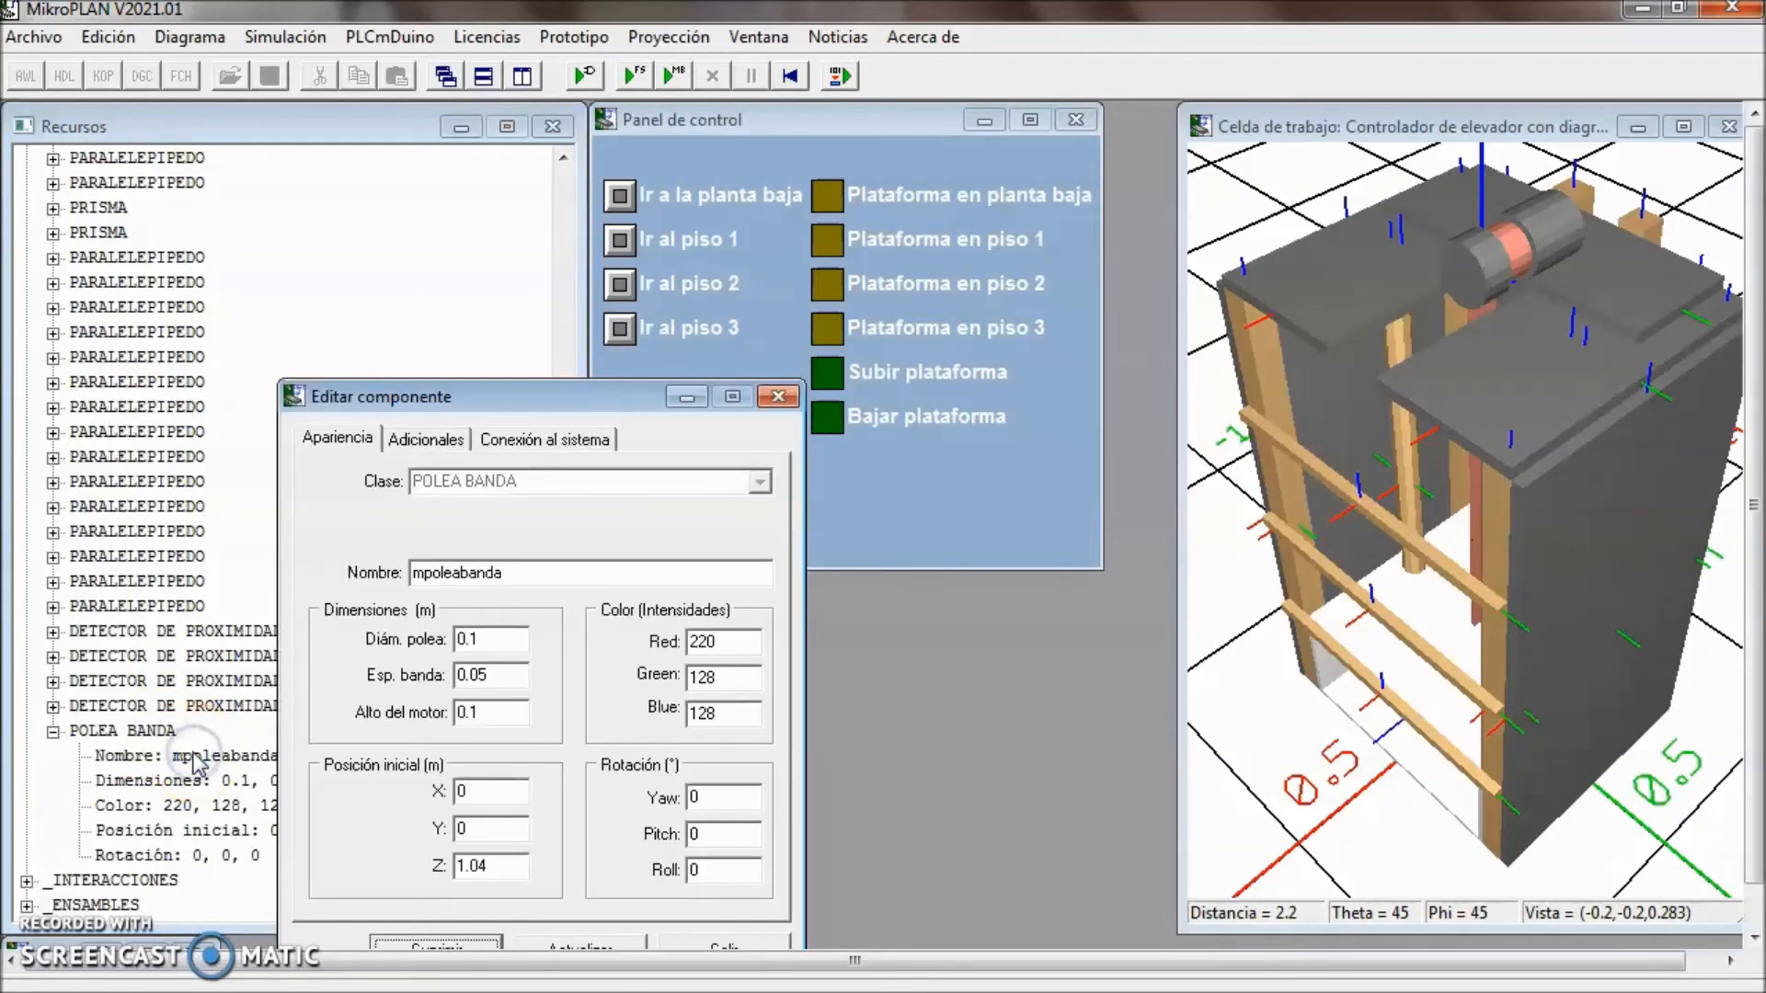
{"action": "left_click", "coordinate": [536, 440]}
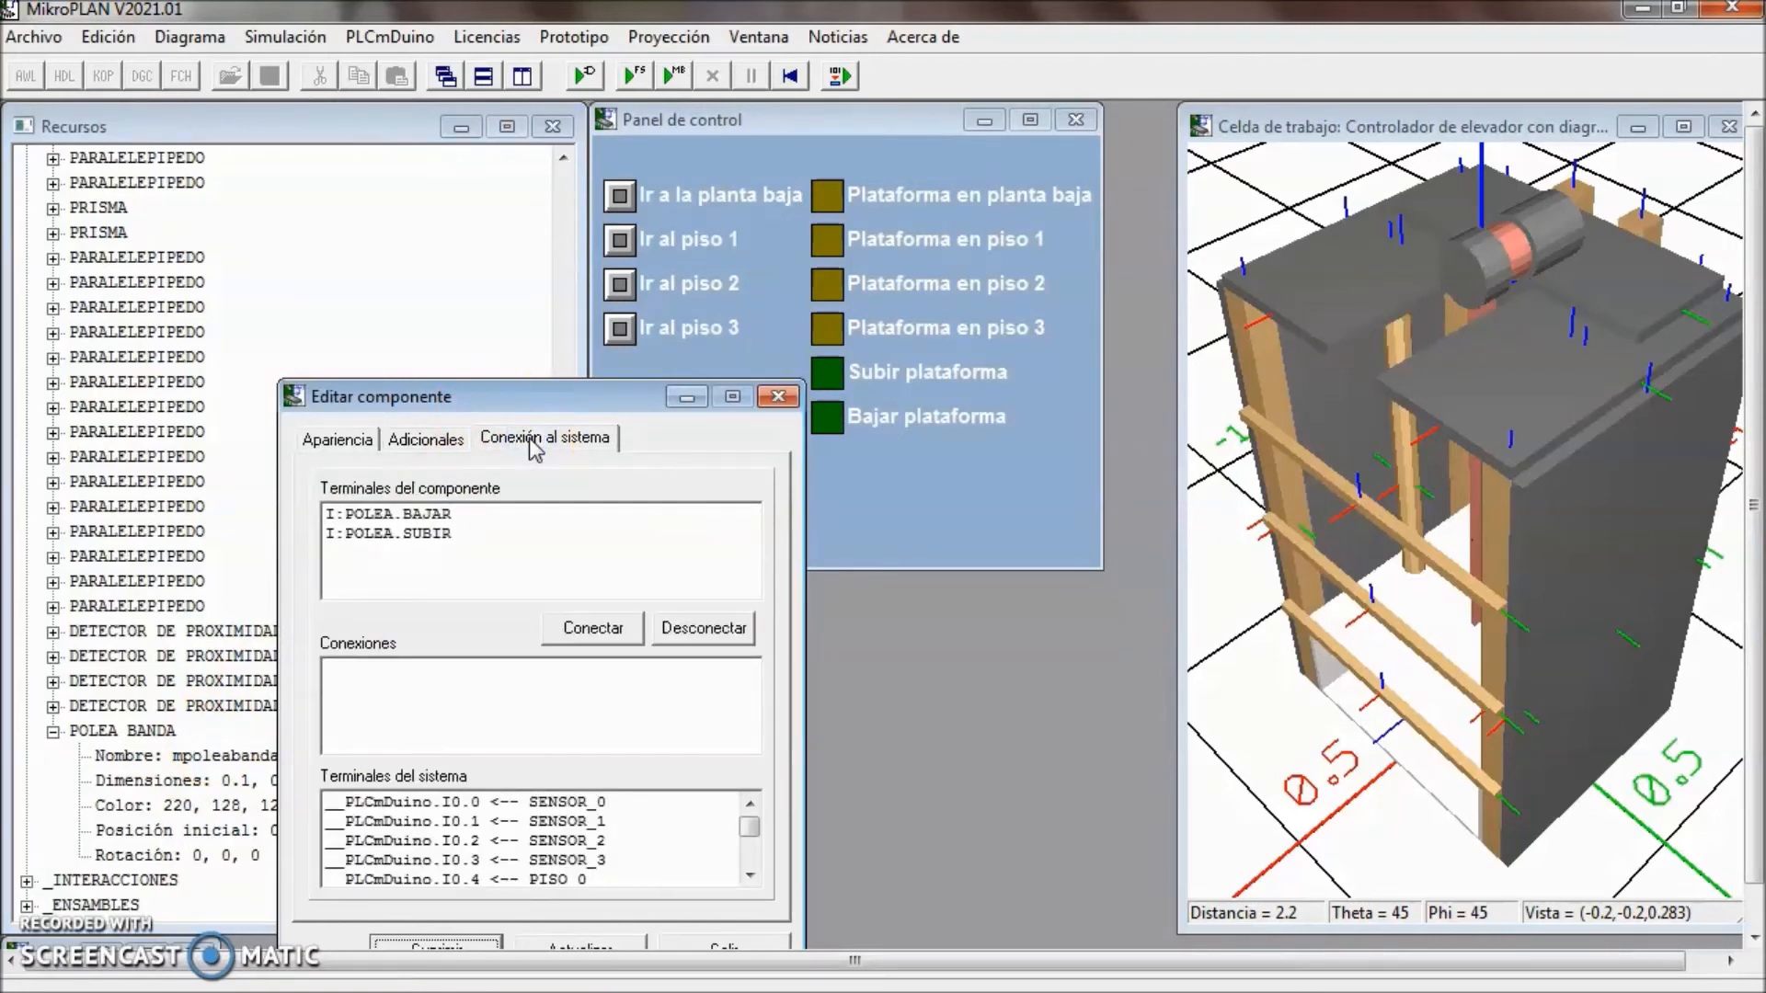
{"action": "left_click_drag", "start_coordinate": [512, 397], "coordinate": [497, 348]}
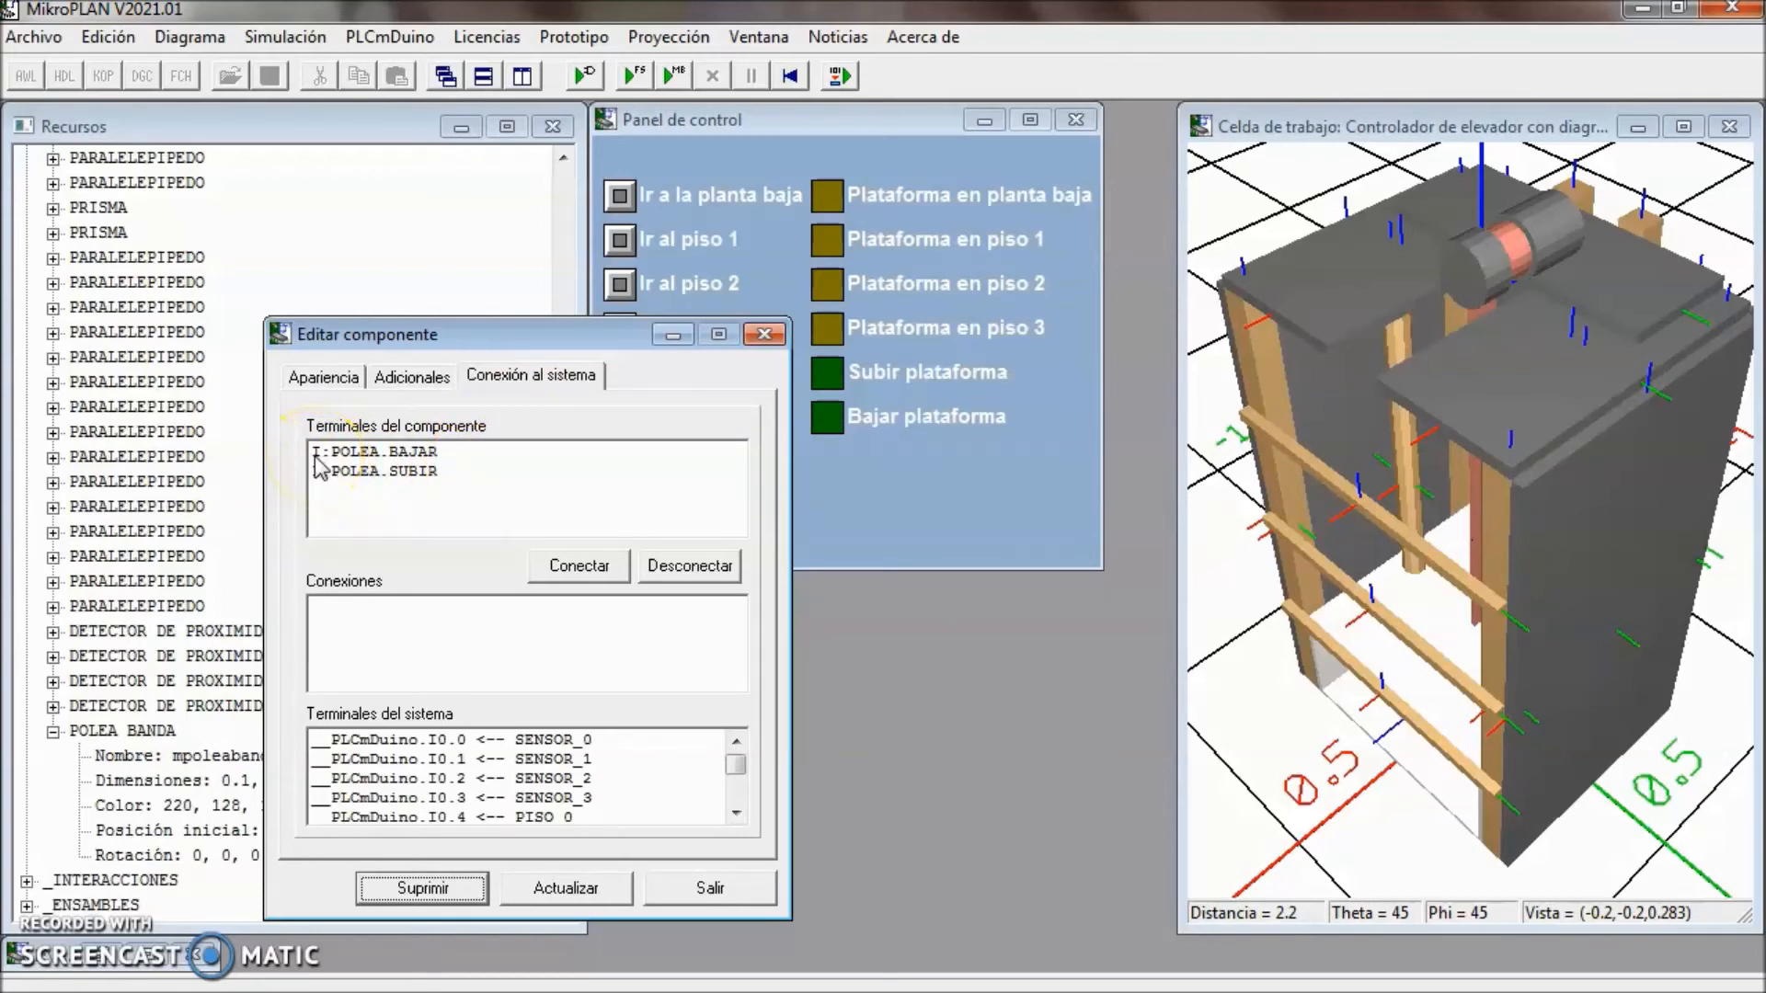
{"action": "left_click", "coordinate": [364, 452]}
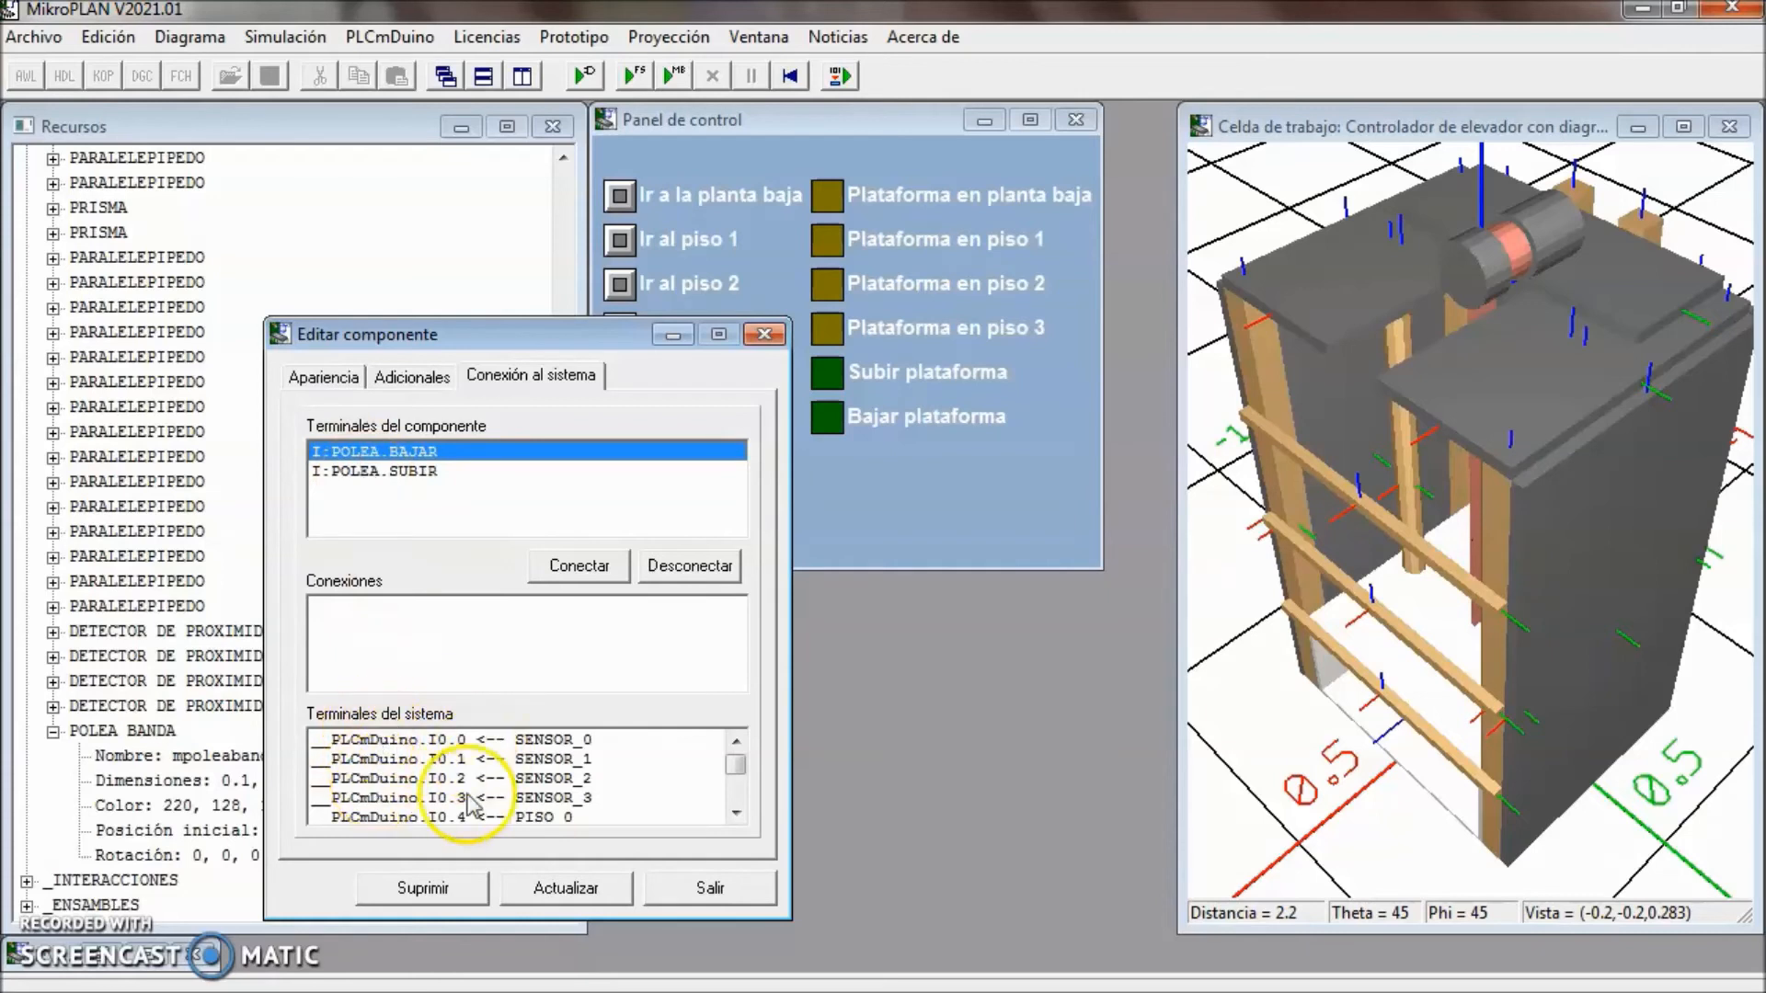
{"action": "left_click", "coordinate": [736, 812]}
{"action": "left_click", "coordinate": [736, 812]}
{"action": "left_click", "coordinate": [735, 812]}
{"action": "left_click", "coordinate": [735, 812]}
{"action": "left_click", "coordinate": [736, 812]}
{"action": "left_click", "coordinate": [736, 812]}
{"action": "left_click", "coordinate": [549, 798]}
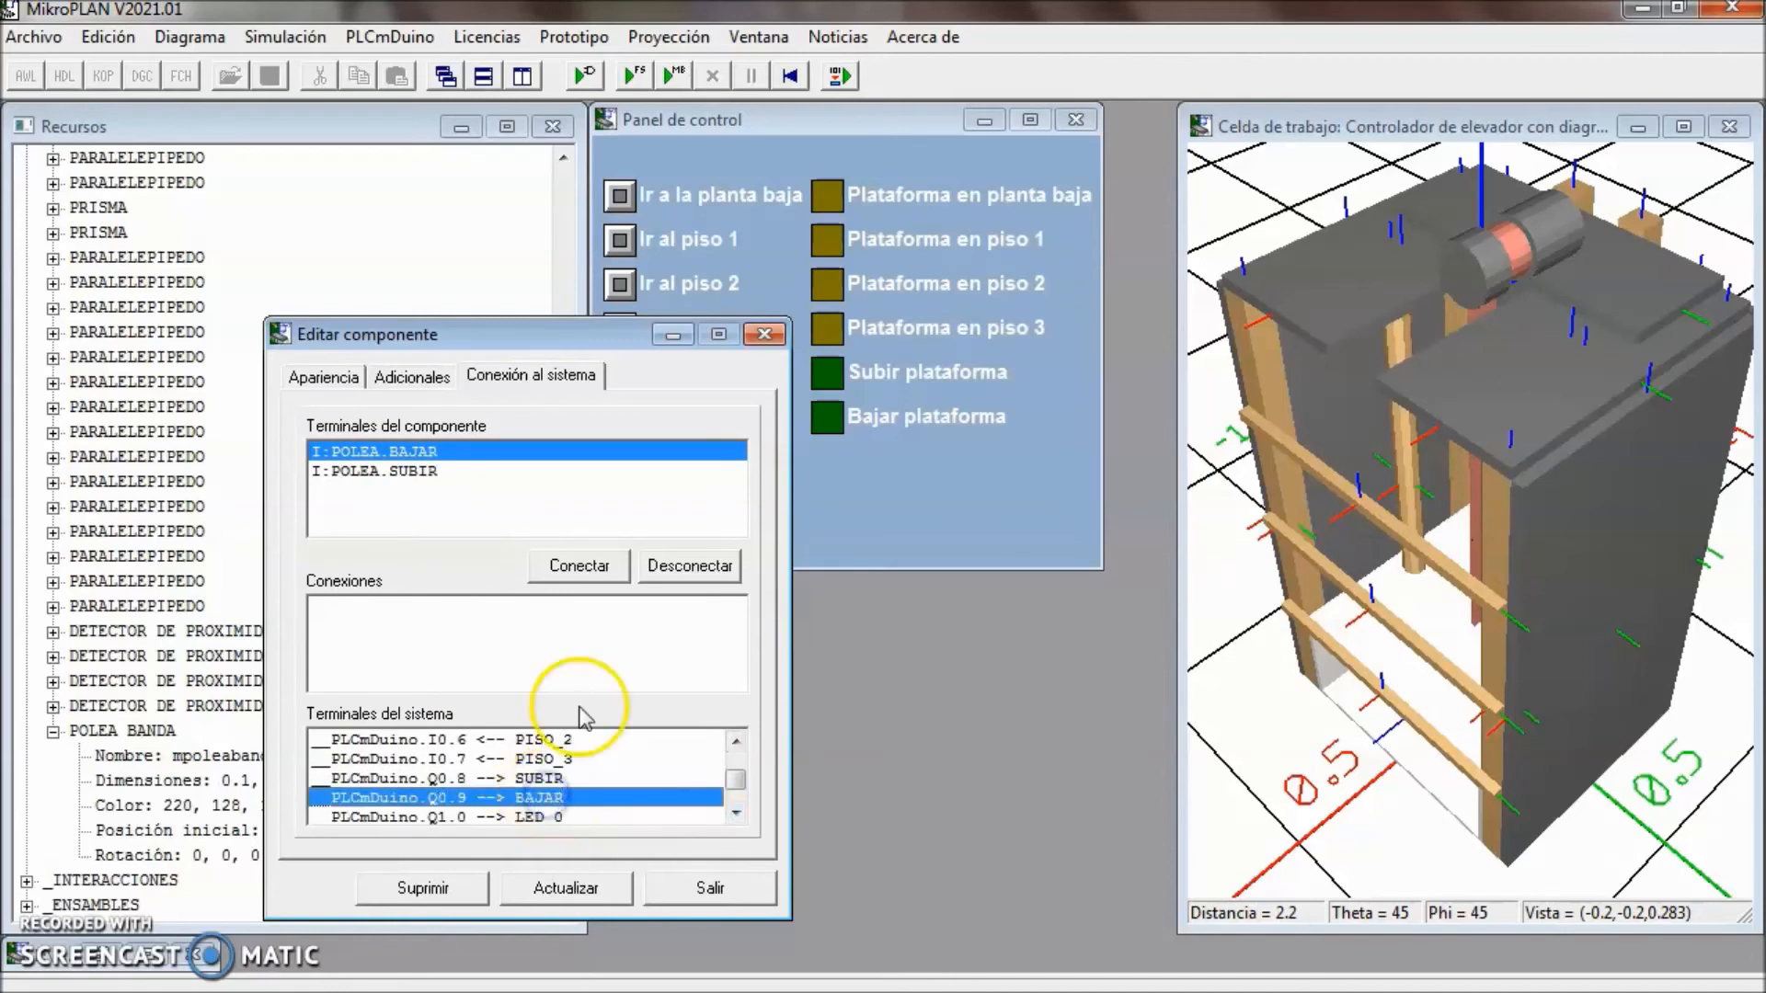
{"action": "left_click", "coordinate": [580, 566]}
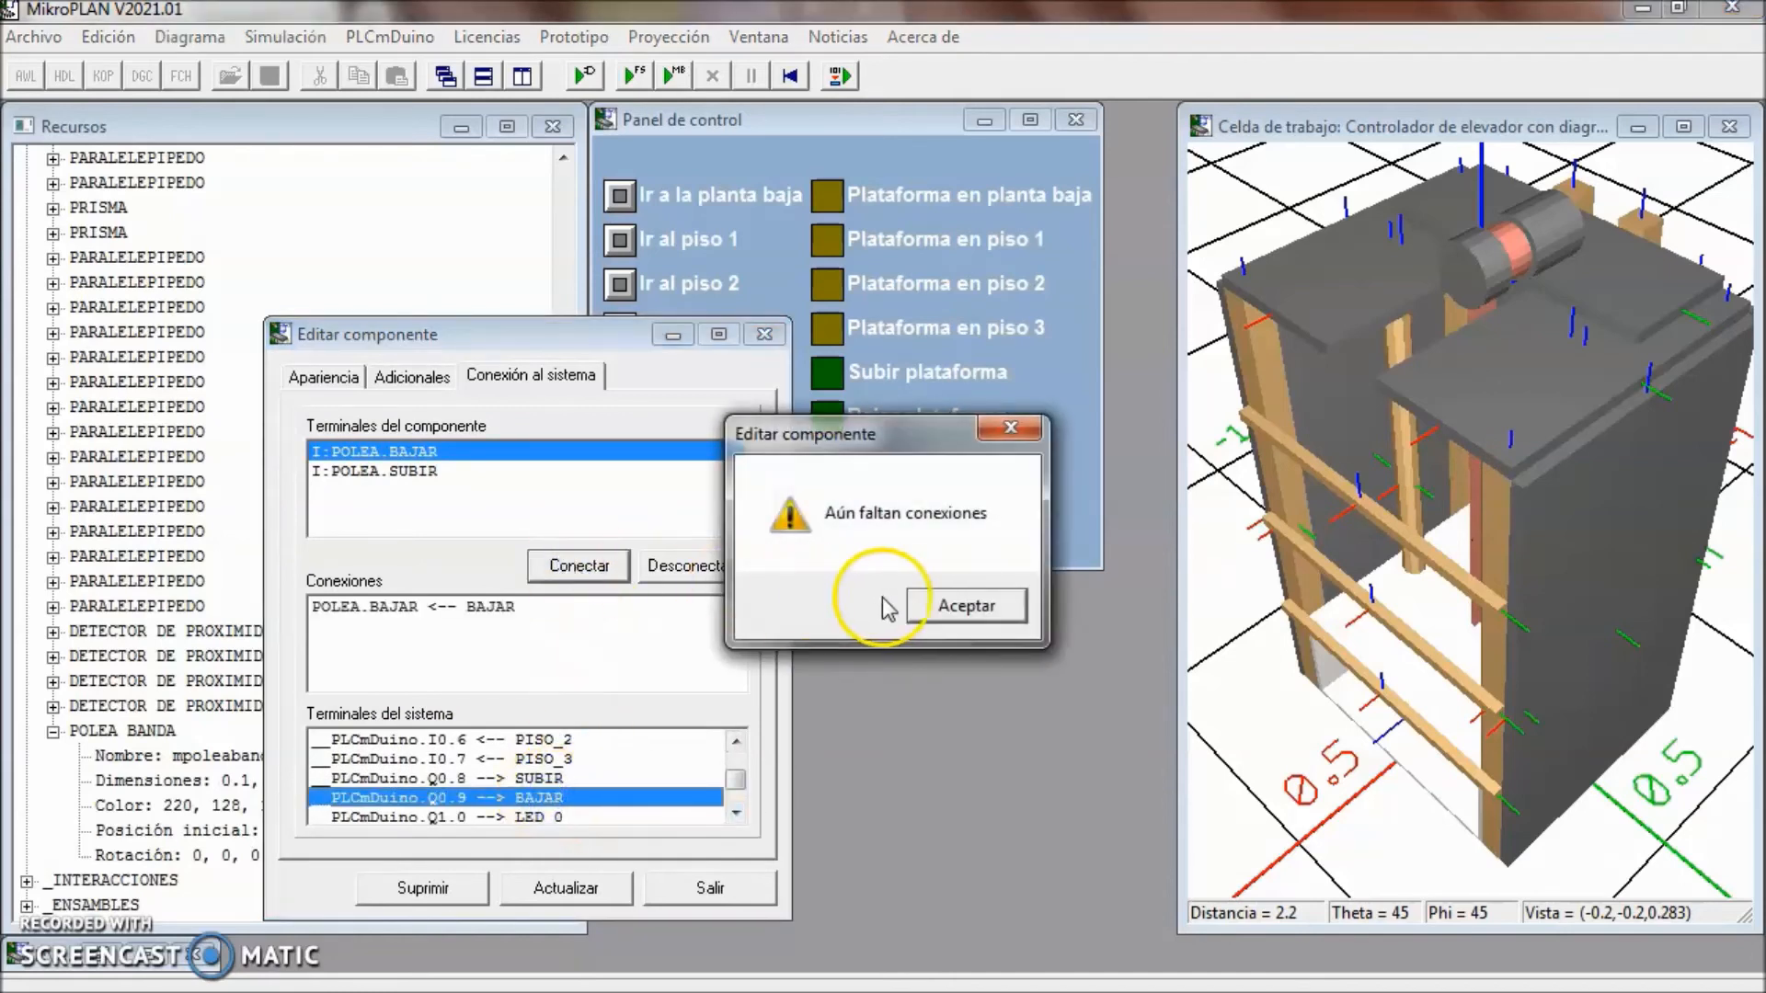
{"action": "left_click", "coordinate": [929, 607]}
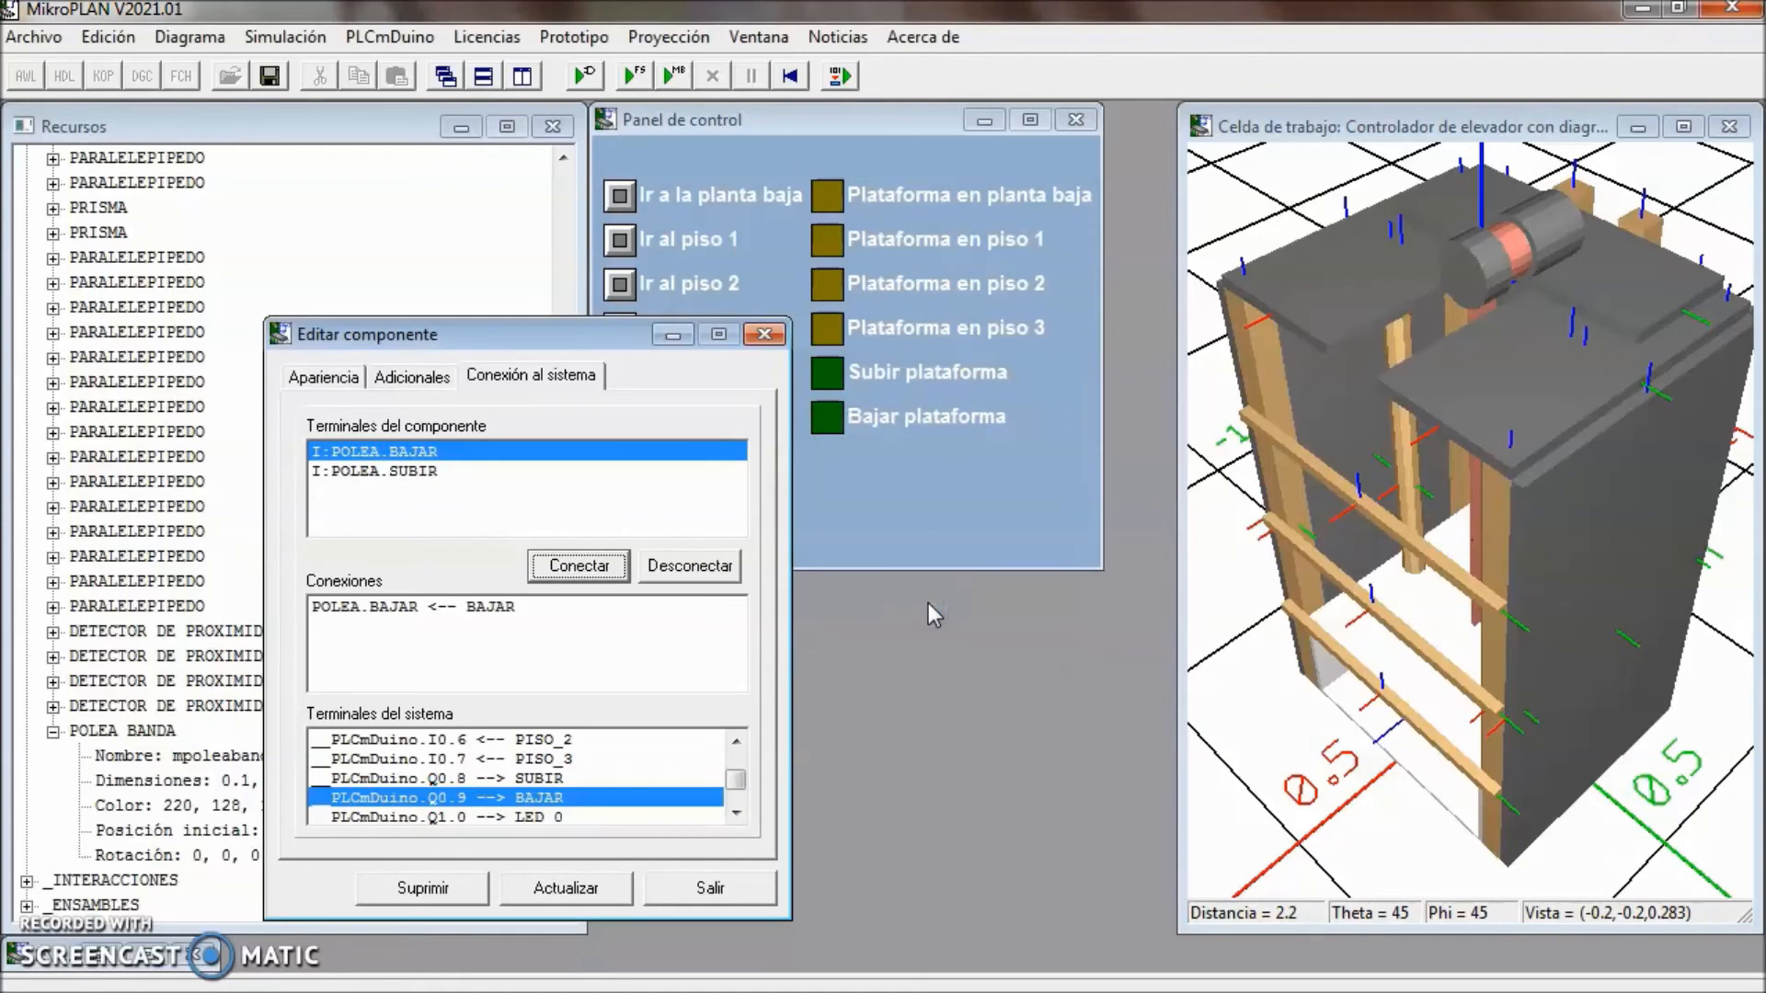
- Connect the pulley's POLEA.SUBIR terminal to PLCmDuino.Q0.8 (SUBIR) and update the component
{"action": "left_click", "coordinate": [400, 473]}
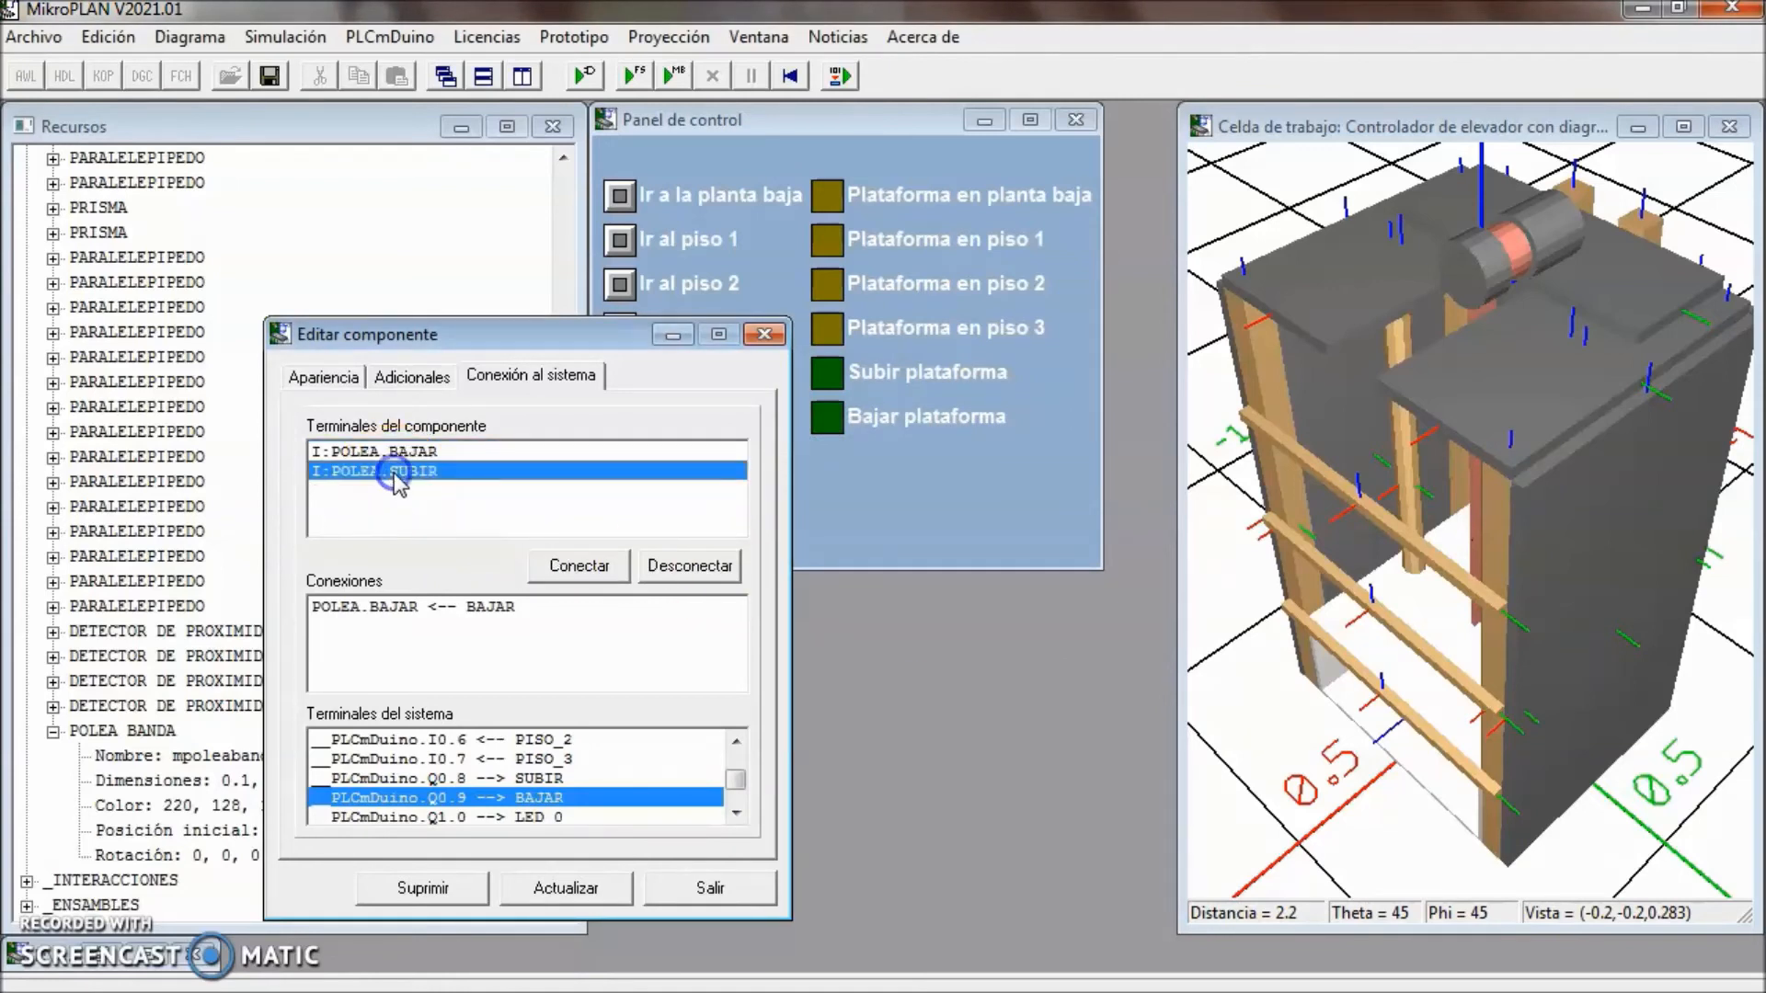
{"action": "left_click", "coordinate": [539, 777]}
{"action": "left_click", "coordinate": [579, 566]}
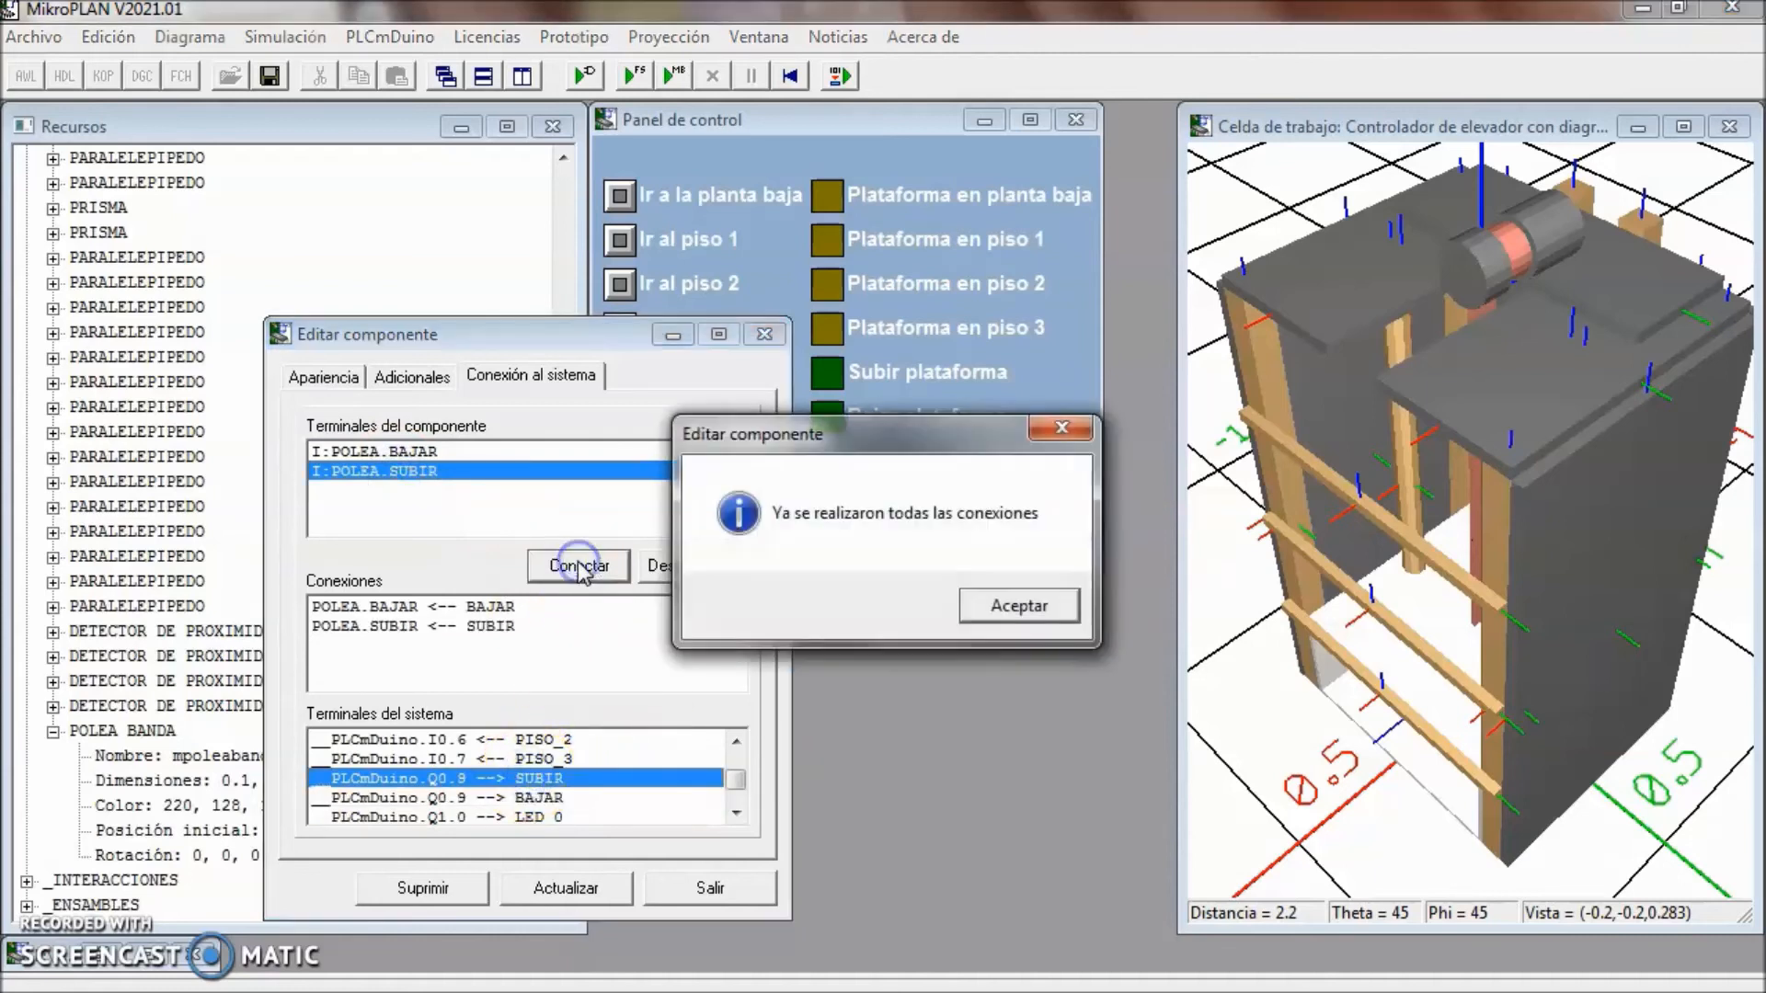
{"action": "left_click", "coordinate": [992, 607]}
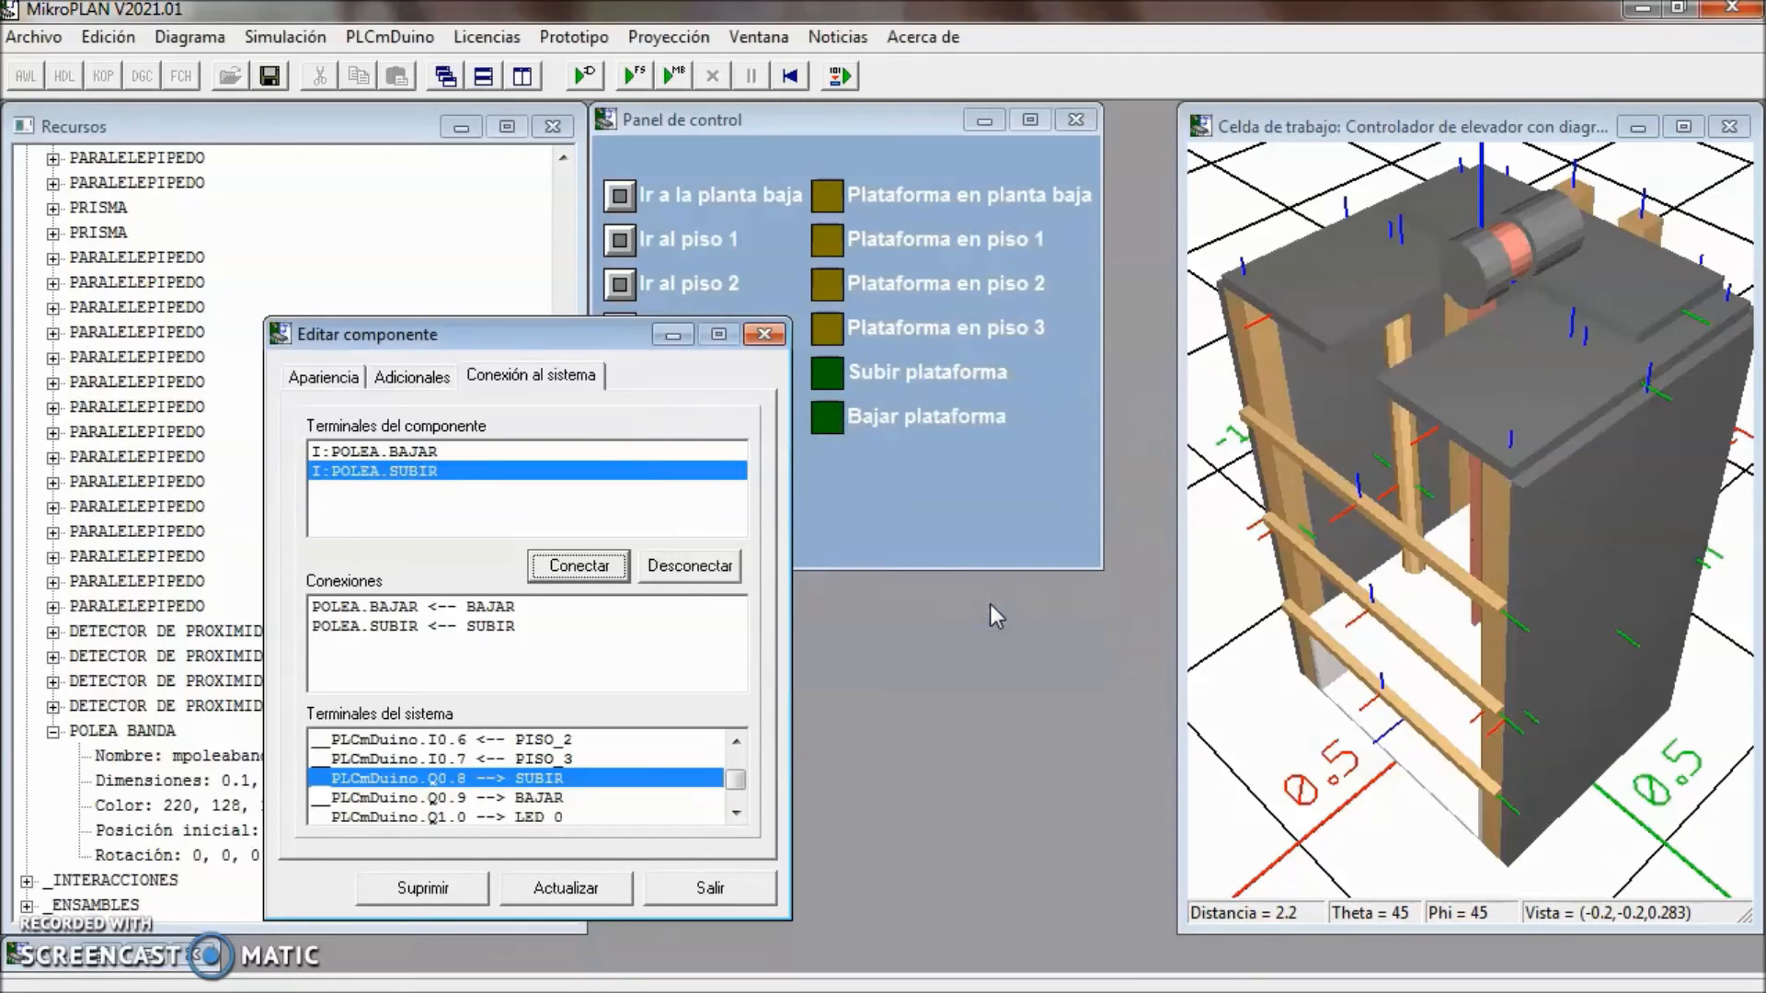
{"action": "left_click", "coordinate": [566, 888]}
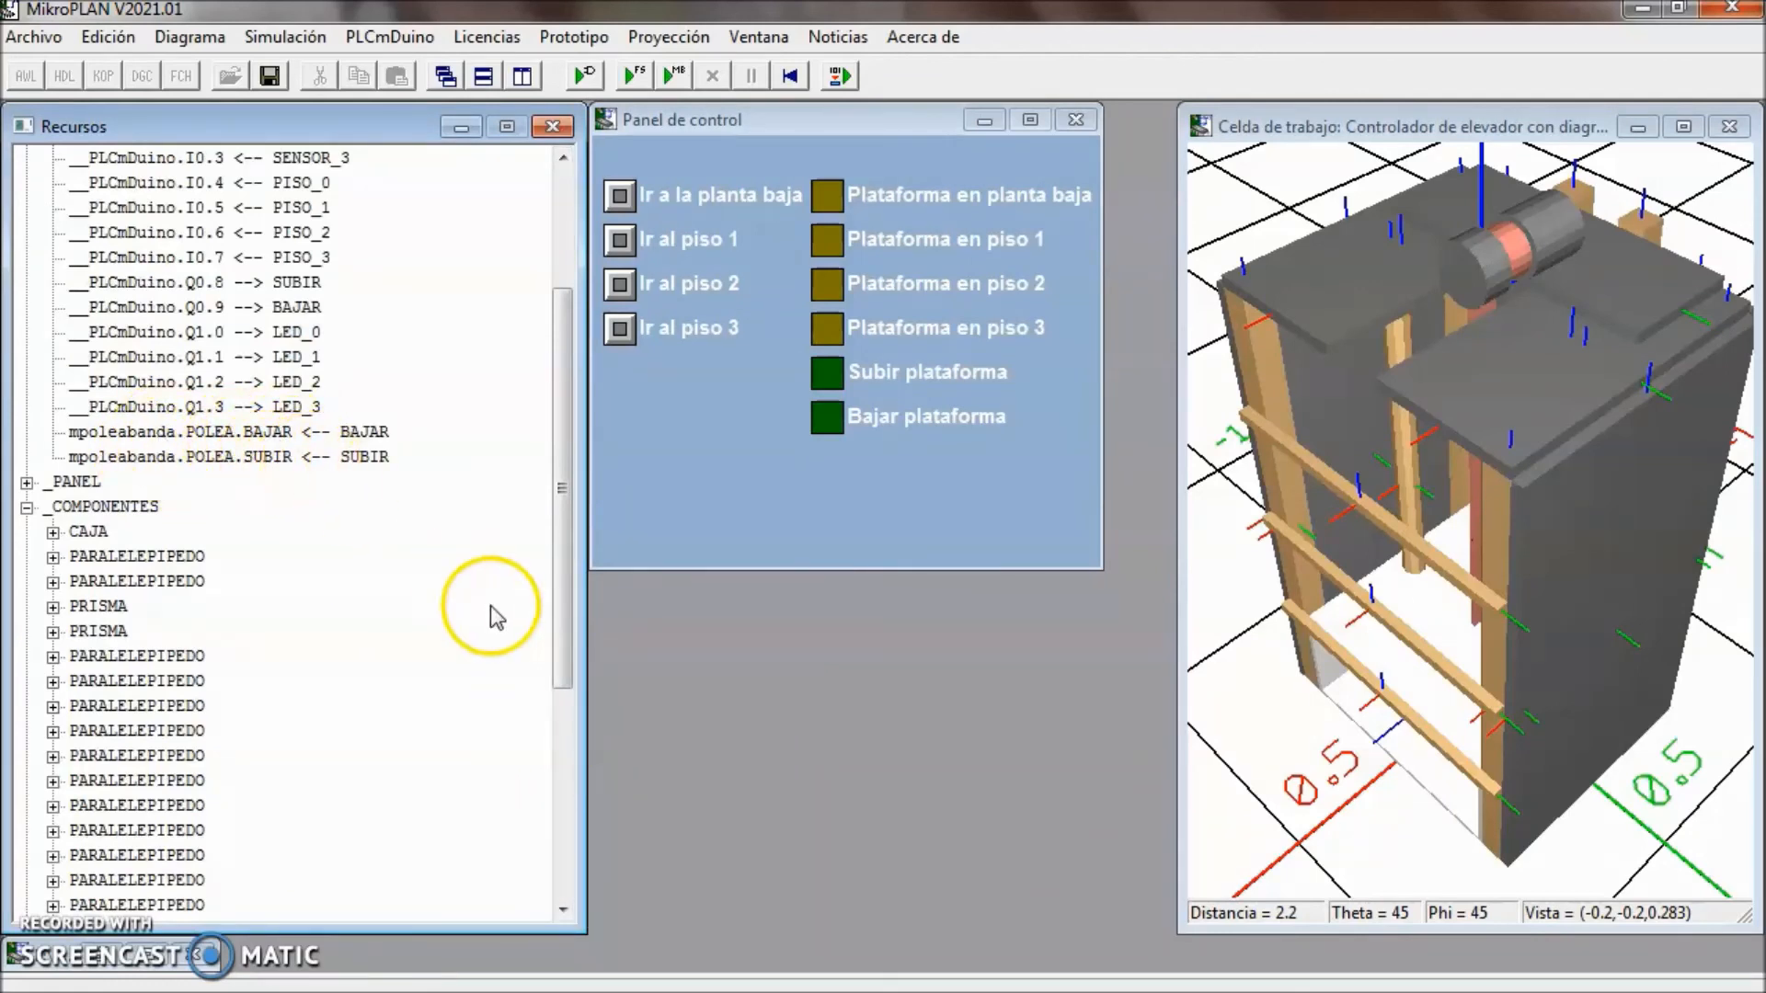
- Expand the properties of all four DETECTOR DE PROXIMIDAD components in the resource tree
{"action": "left_click", "coordinate": [566, 880]}
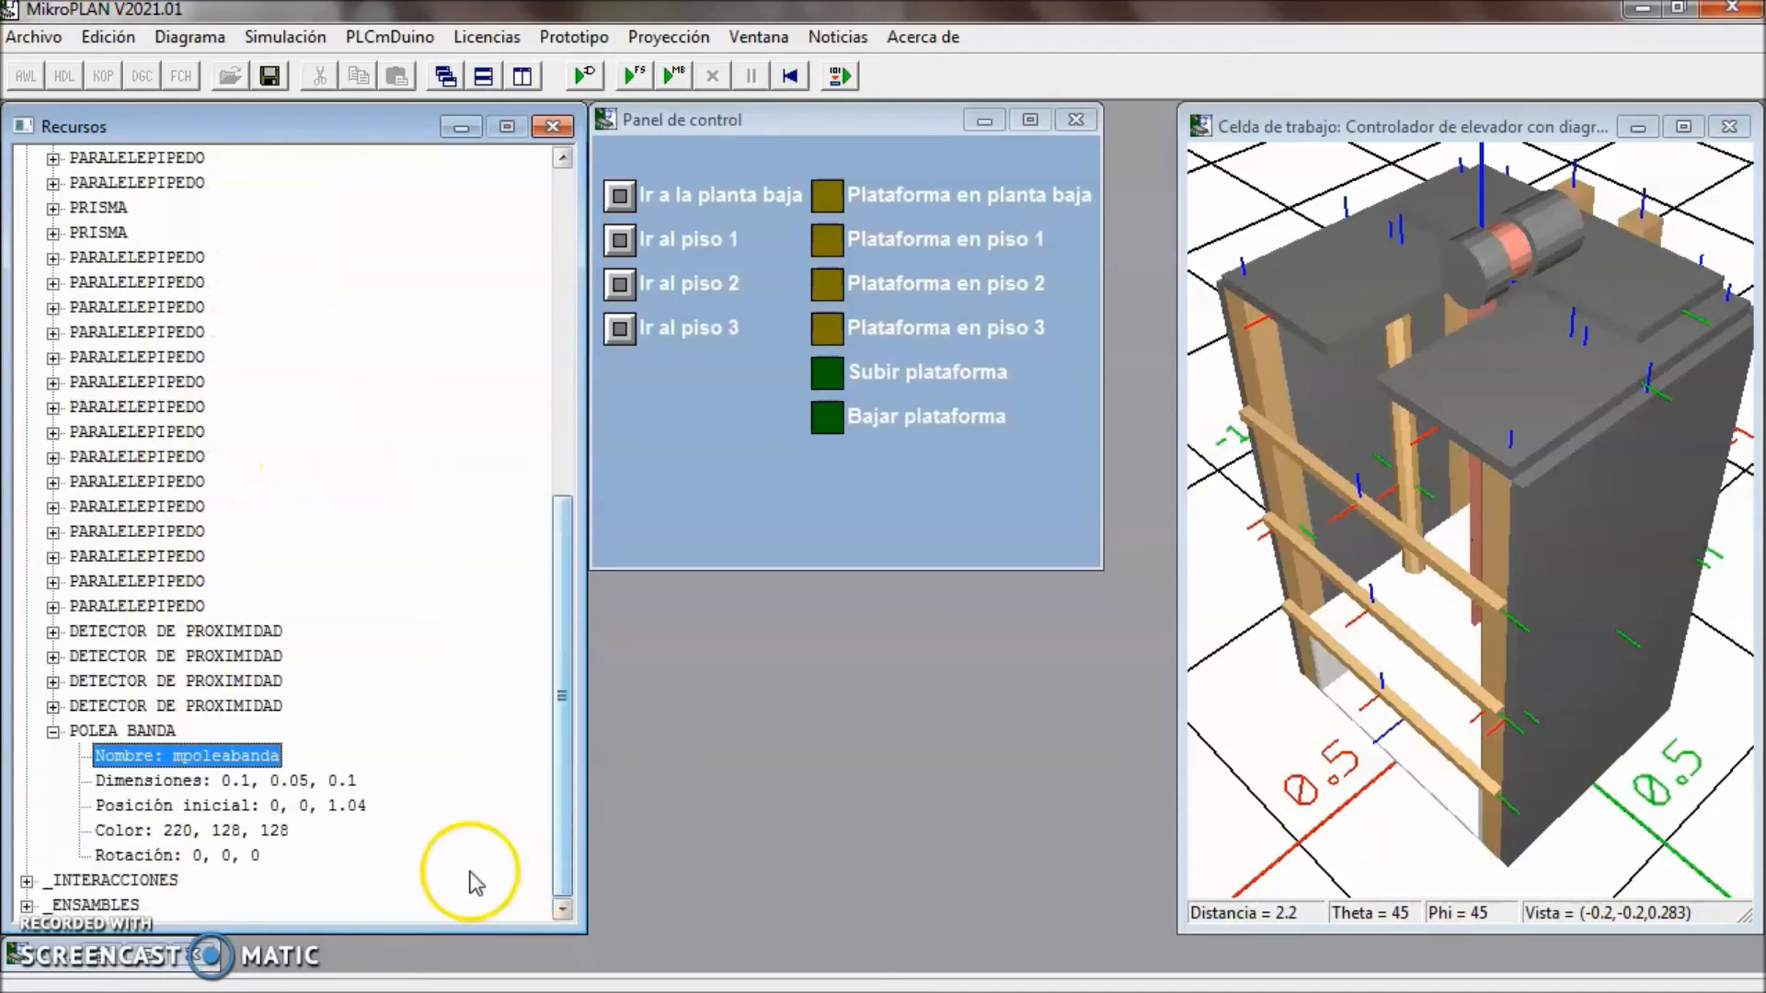
{"action": "left_click", "coordinate": [52, 631]}
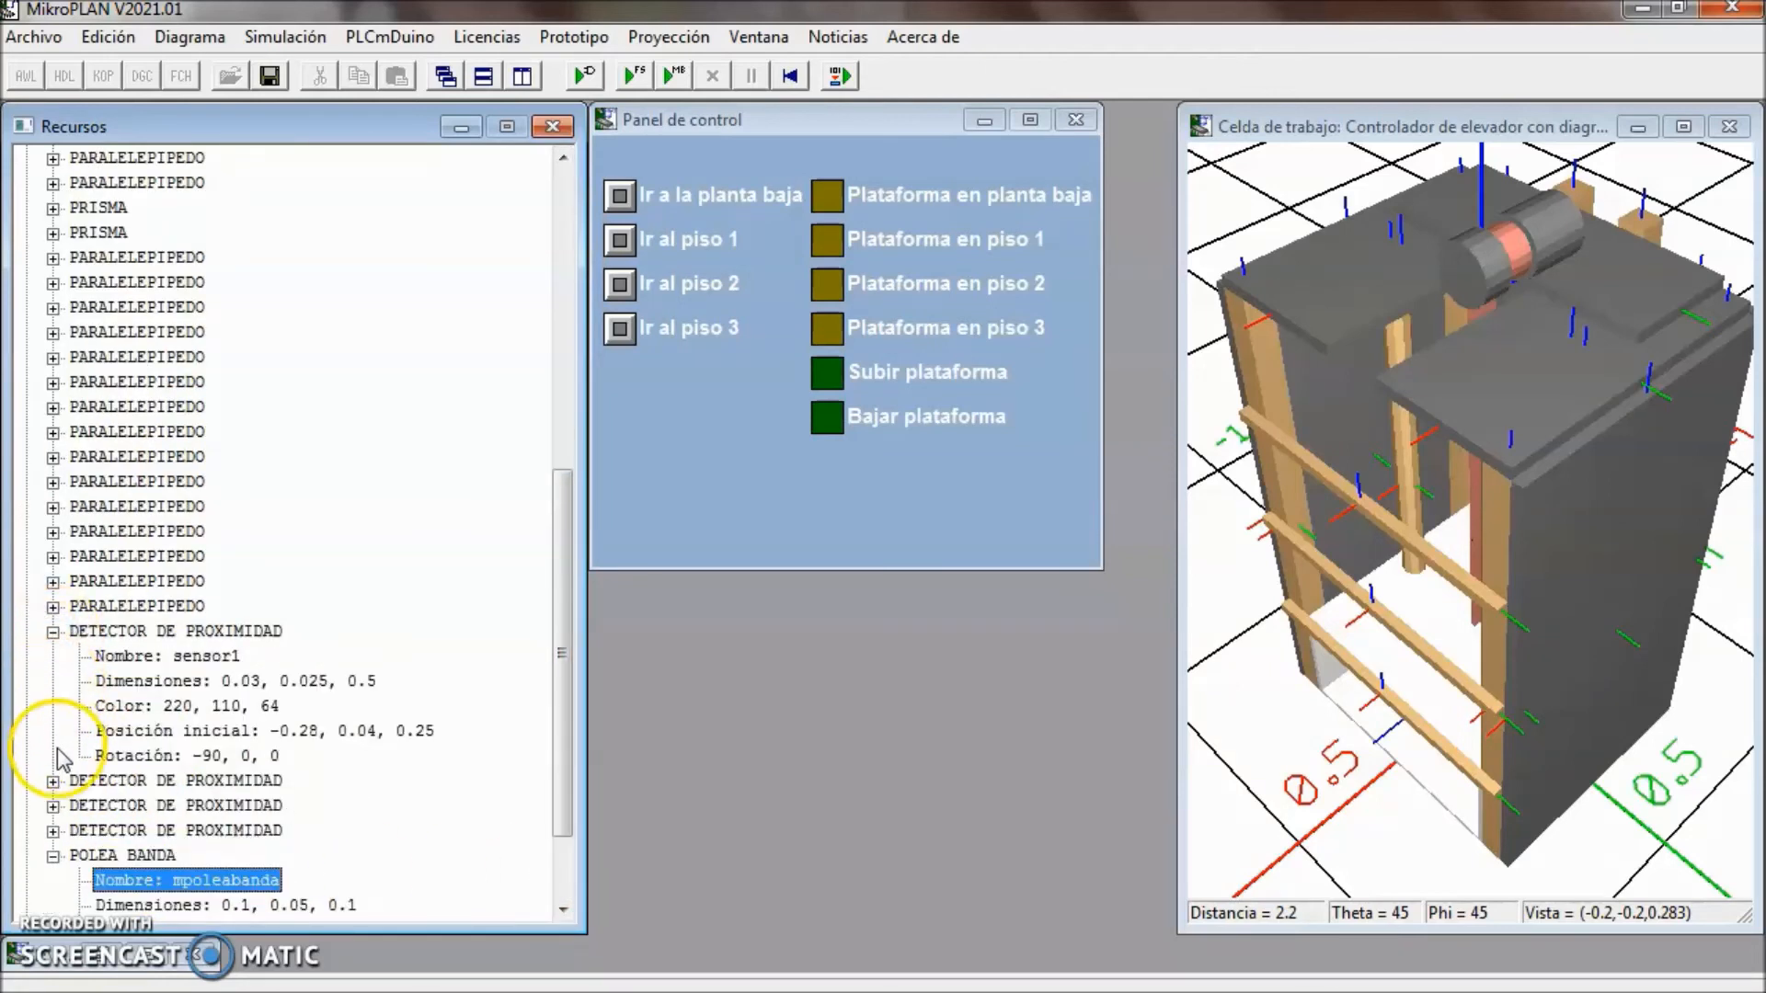
{"action": "left_click", "coordinate": [53, 780]}
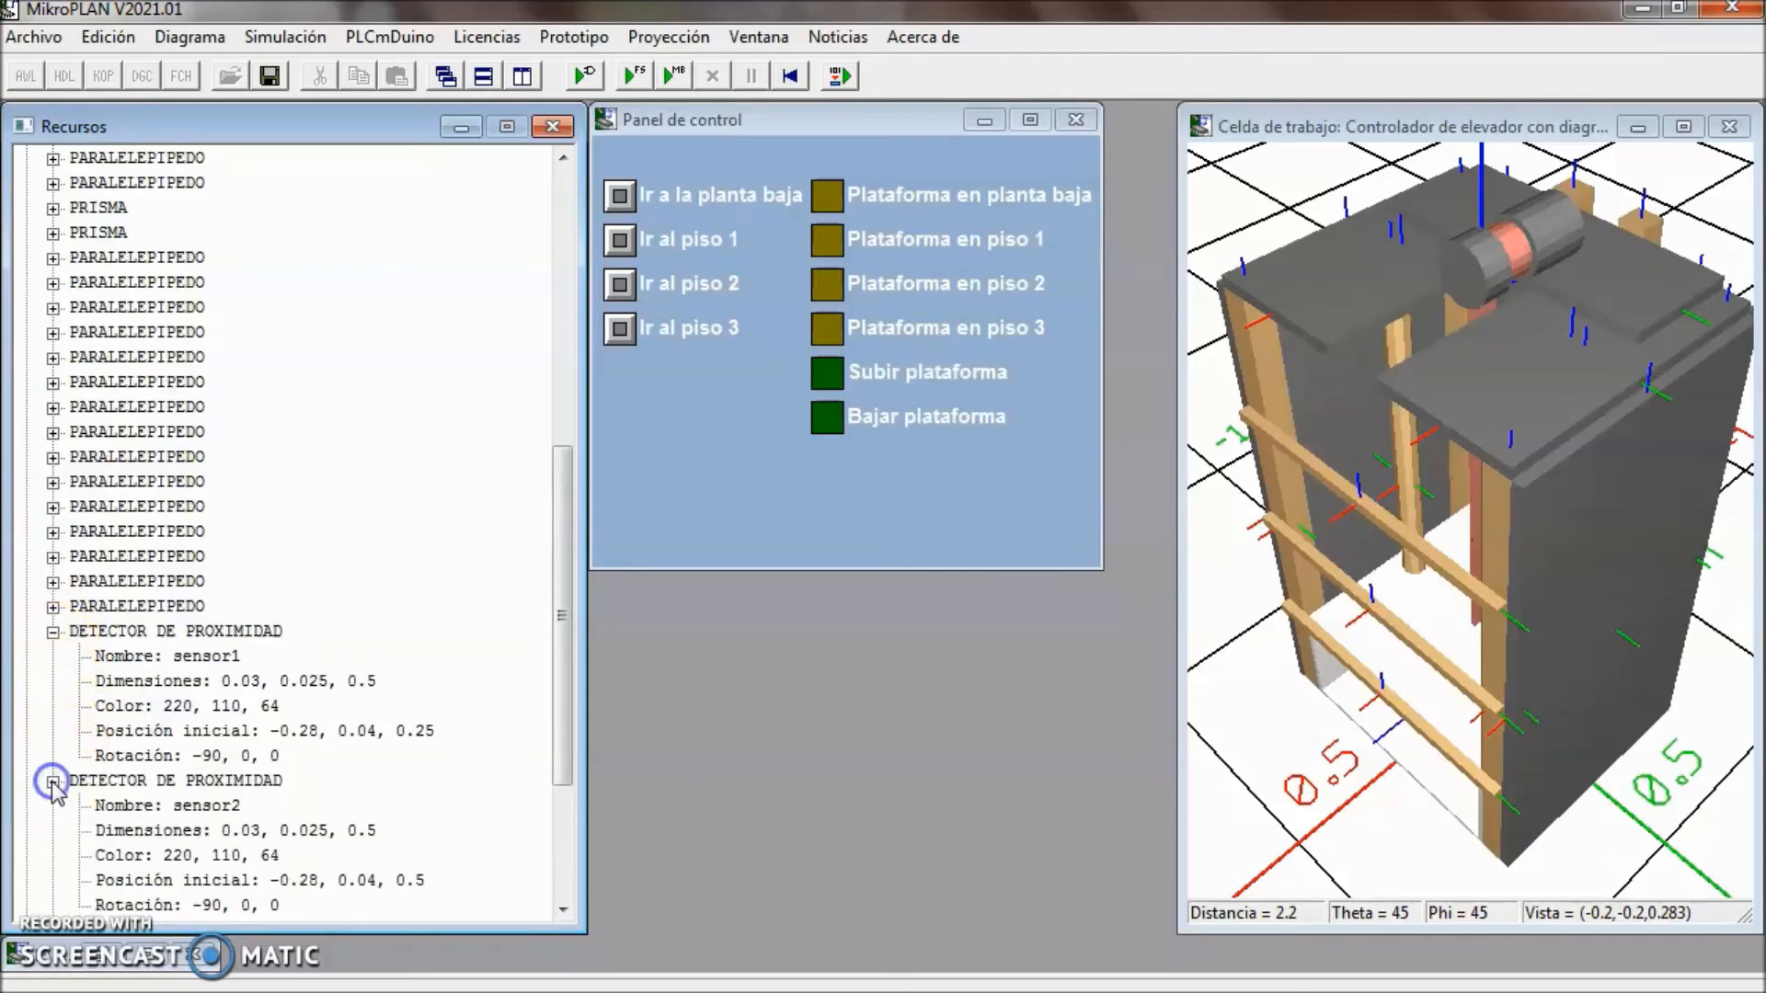
{"action": "left_click", "coordinate": [564, 867]}
{"action": "left_click", "coordinate": [52, 682]}
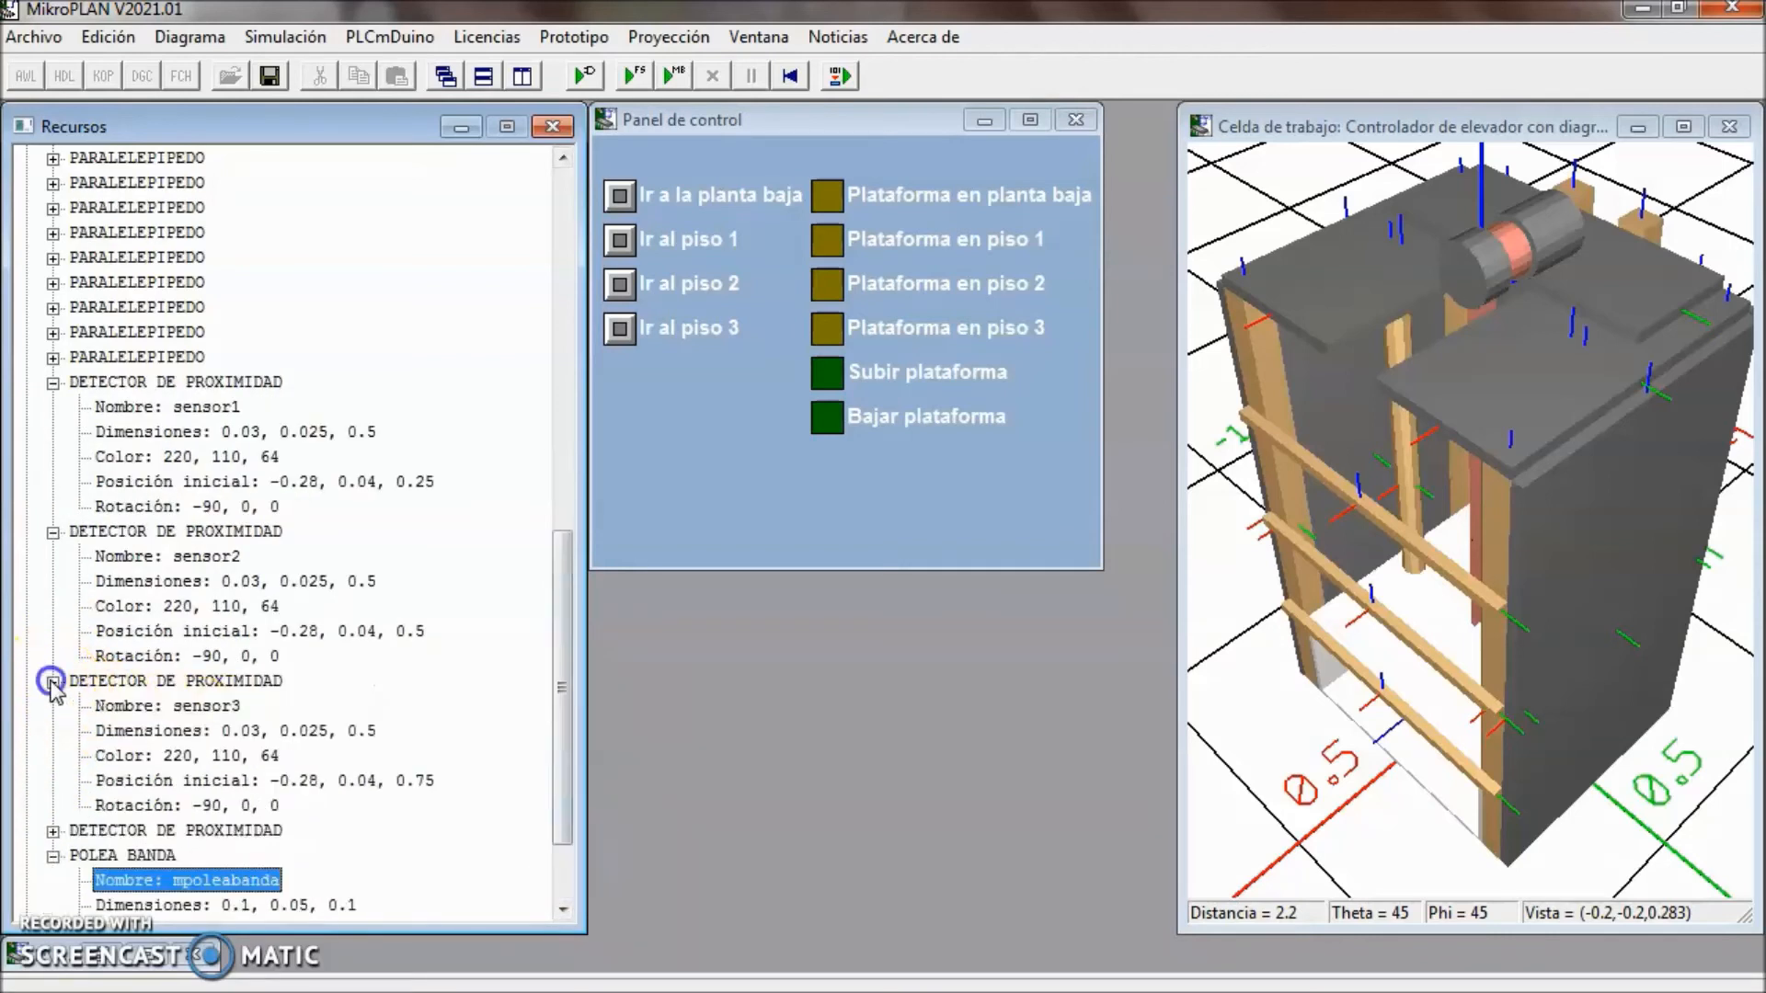
{"action": "left_click", "coordinate": [52, 830]}
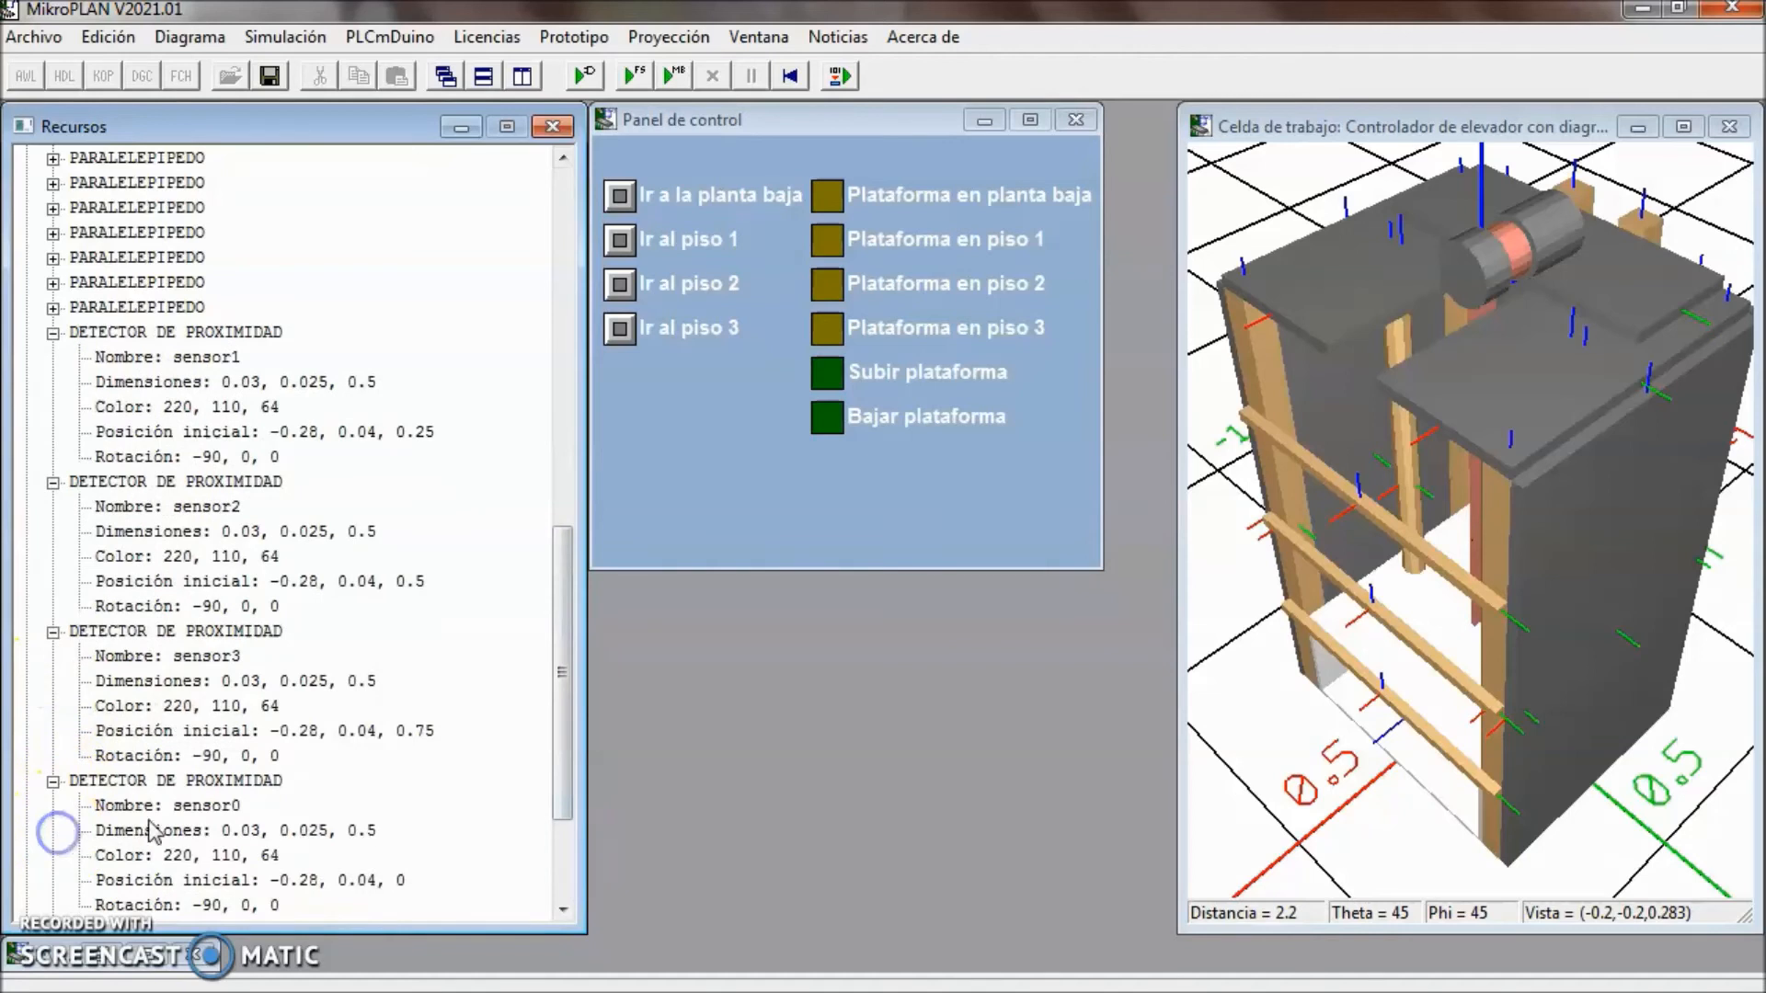
- Connect the Cuerpo.OBJETO_PRESENTE terminal of sensor0 to PLCmDuino.I0.0 (SENSOR_0) and update the component
{"action": "double_click", "coordinate": [202, 814]}
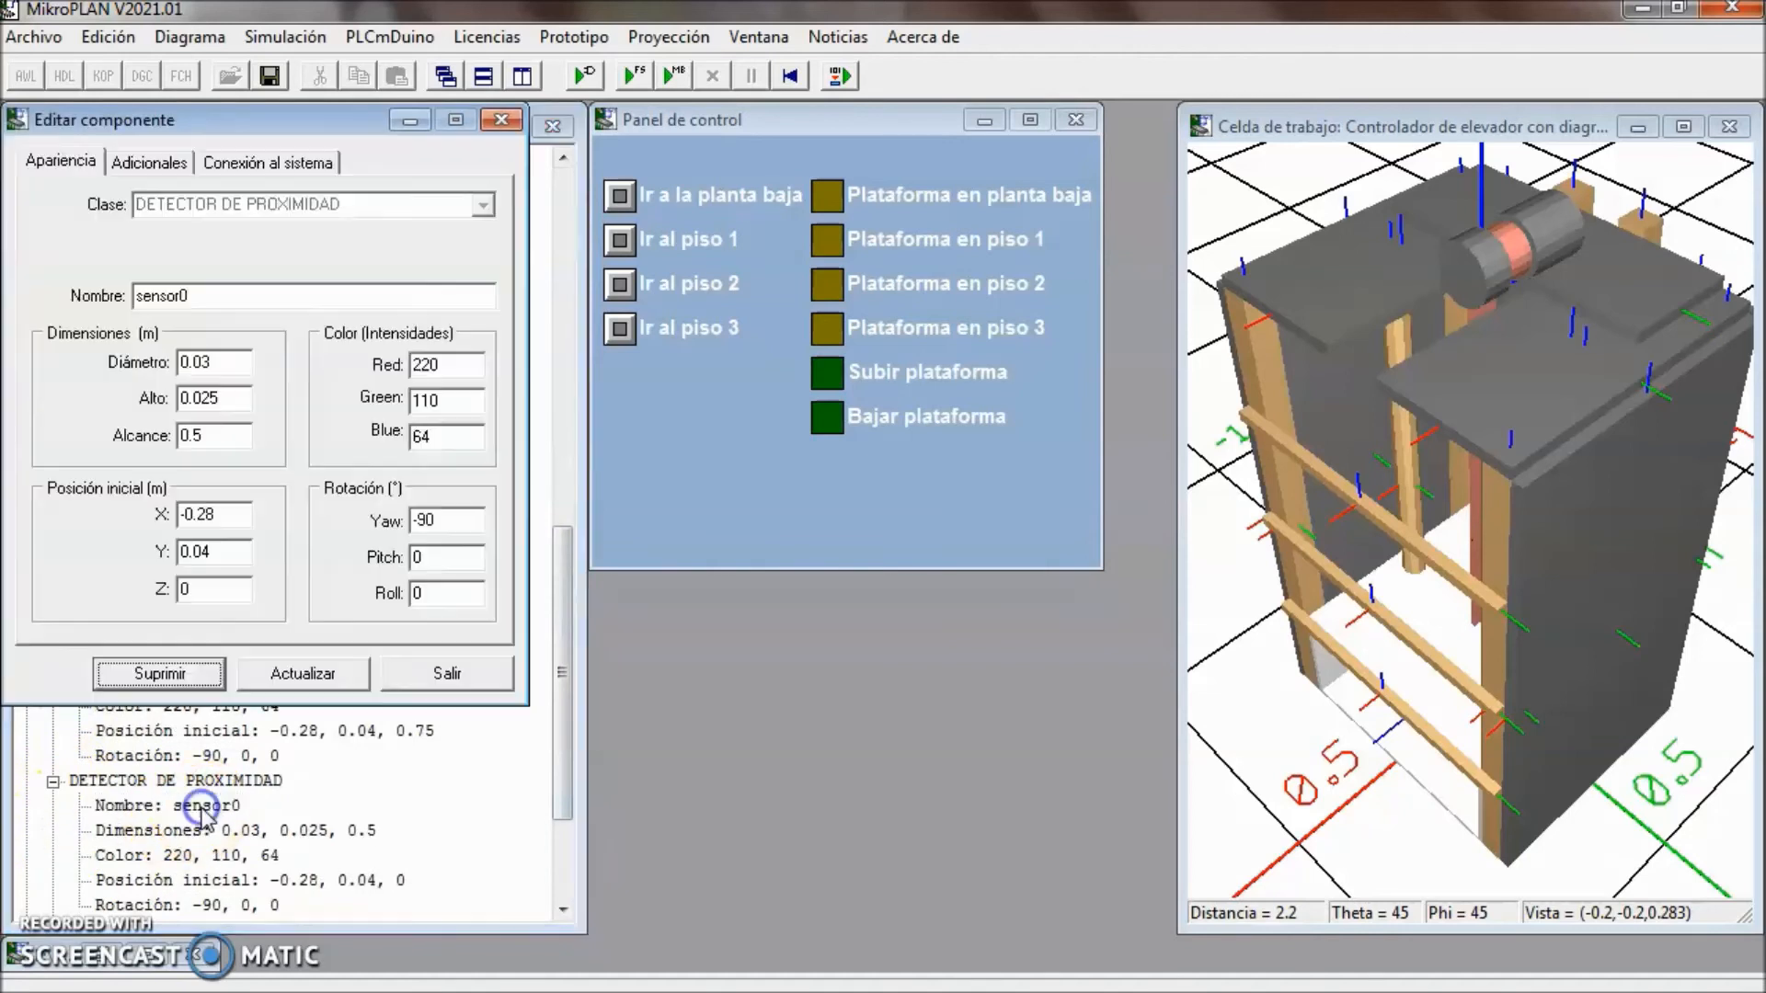
{"action": "left_click", "coordinate": [290, 161]}
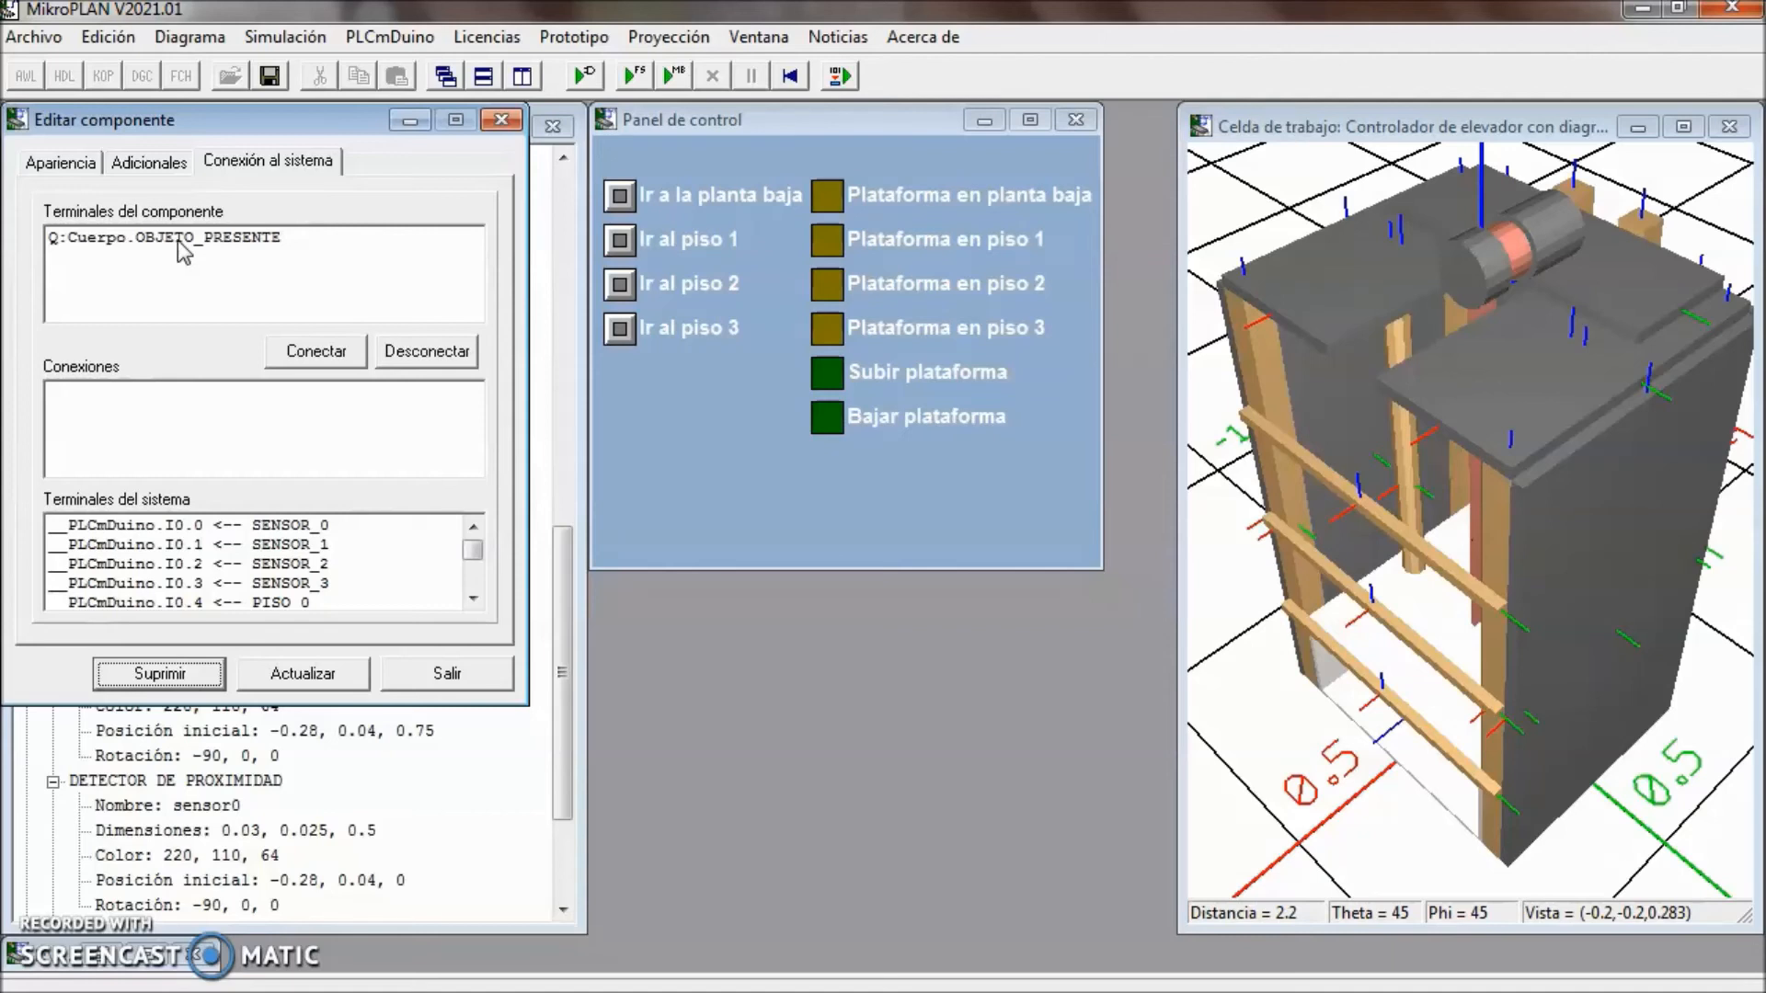
{"action": "left_click", "coordinate": [178, 240]}
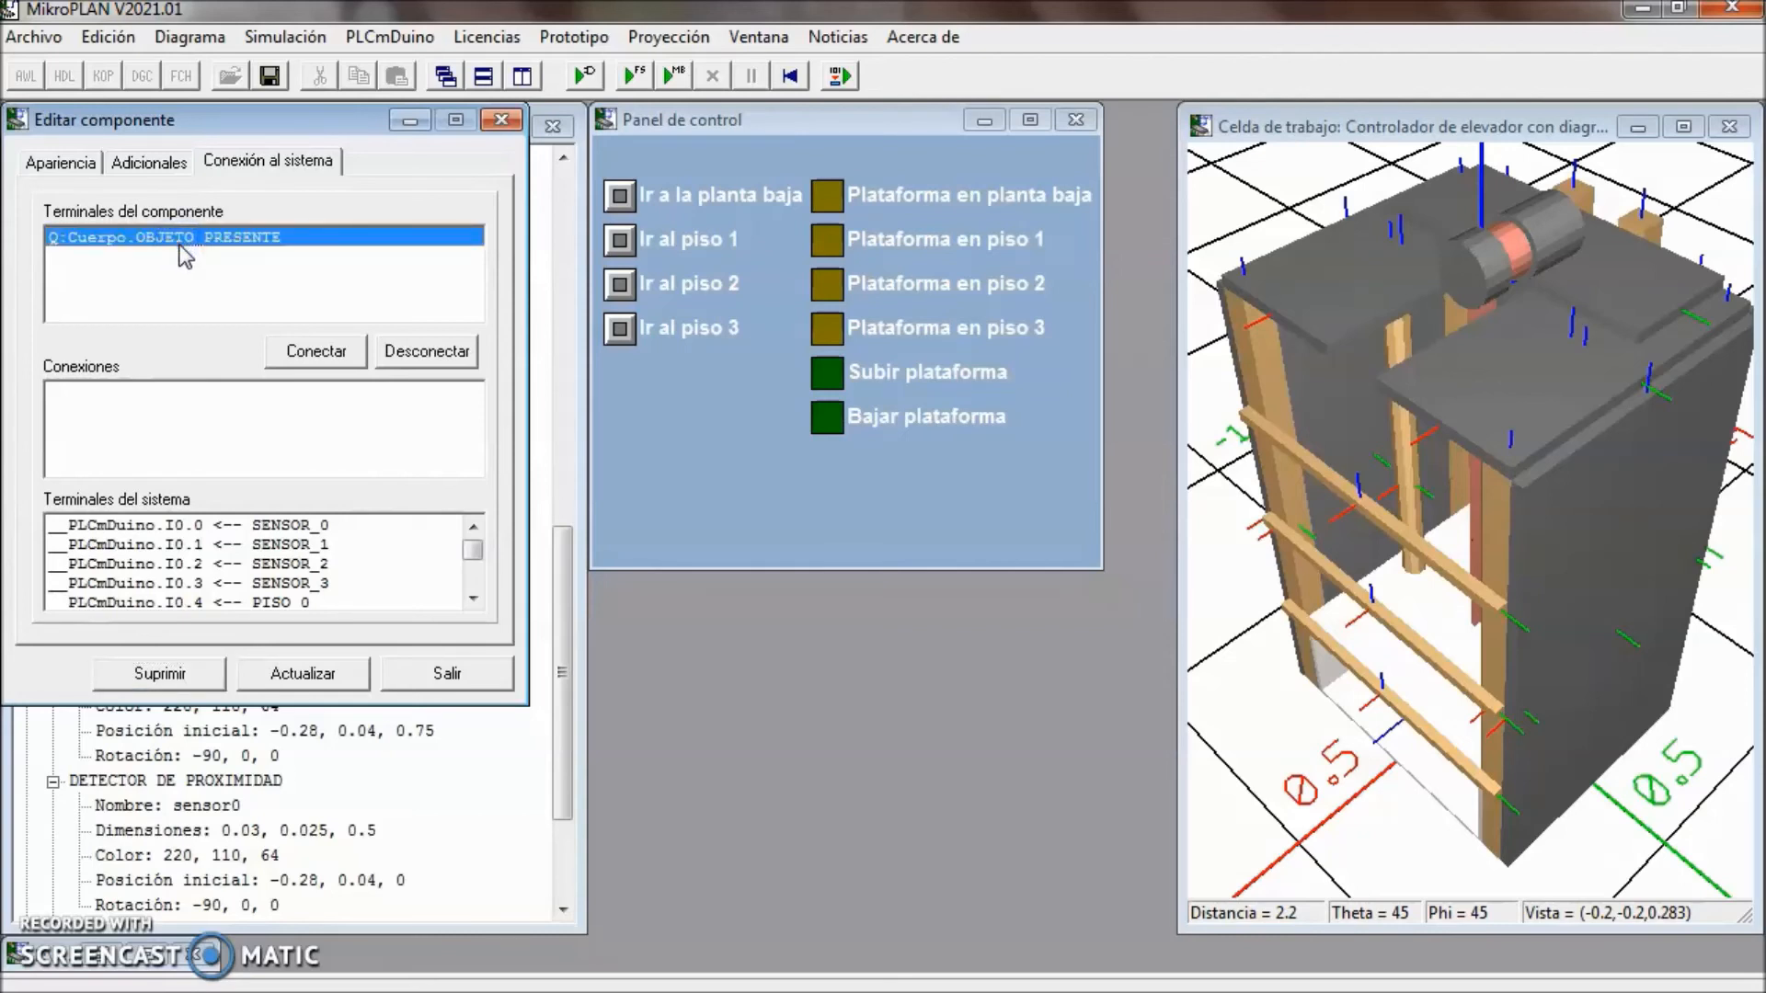
{"action": "left_click", "coordinate": [279, 528]}
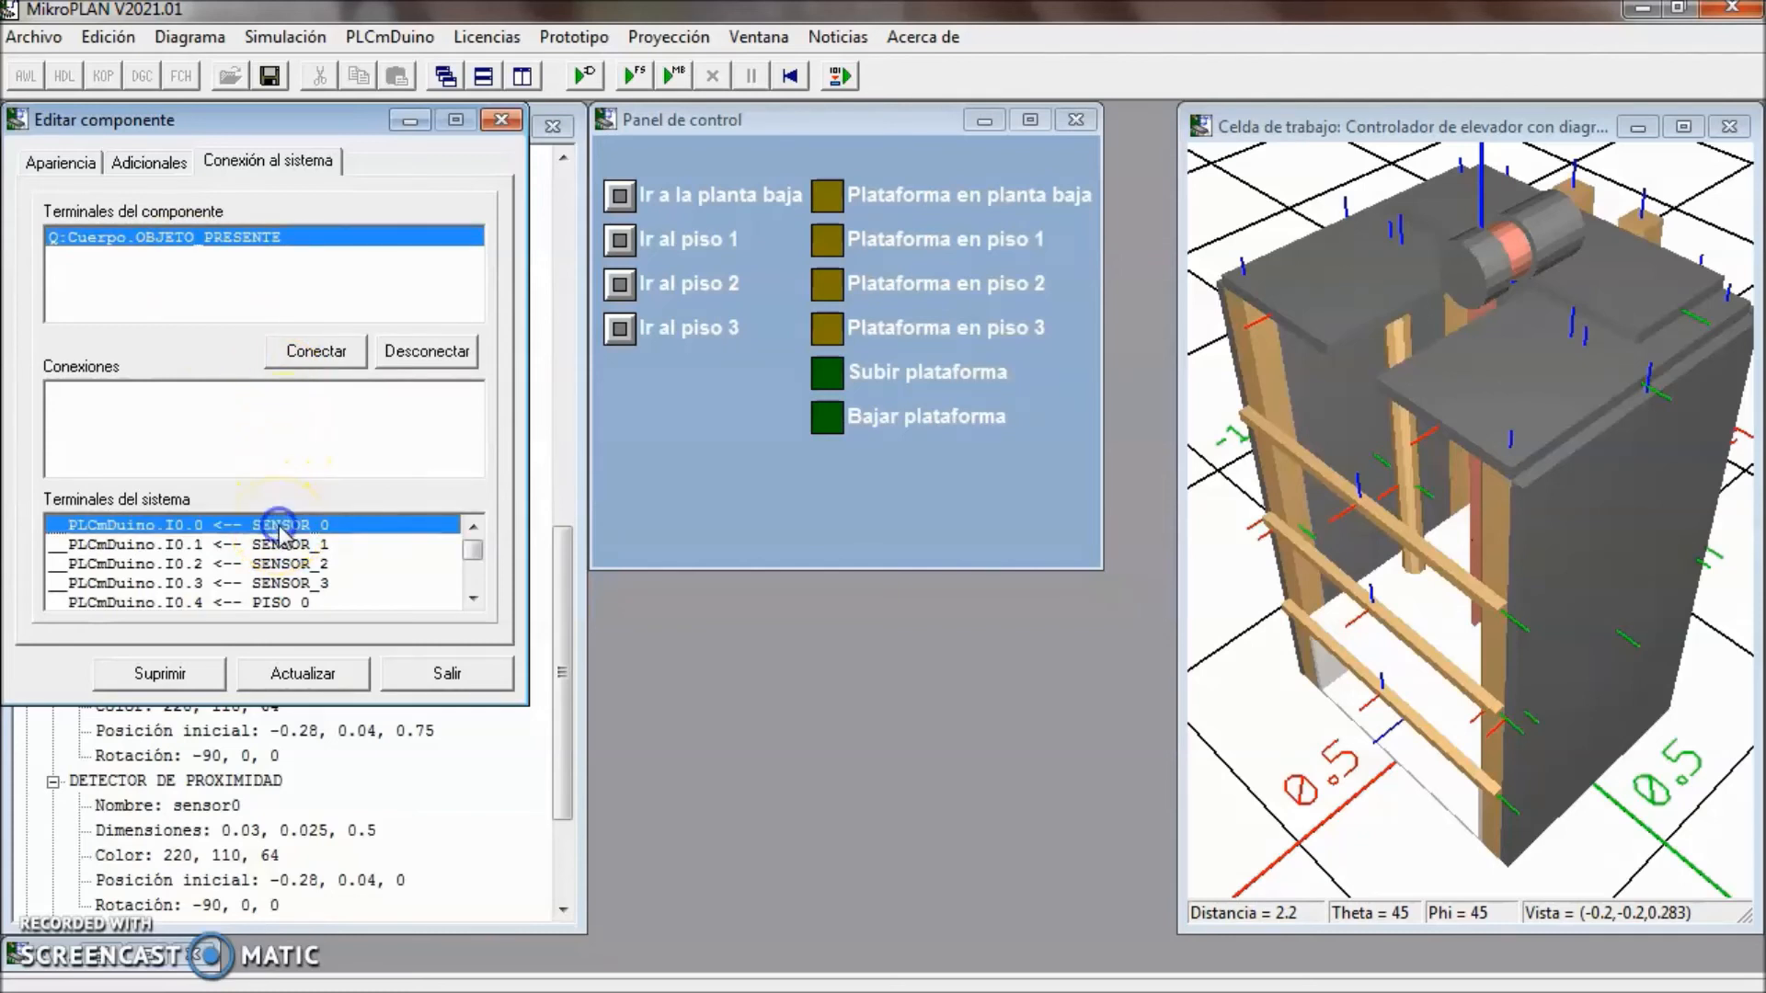
{"action": "left_click", "coordinate": [316, 353]}
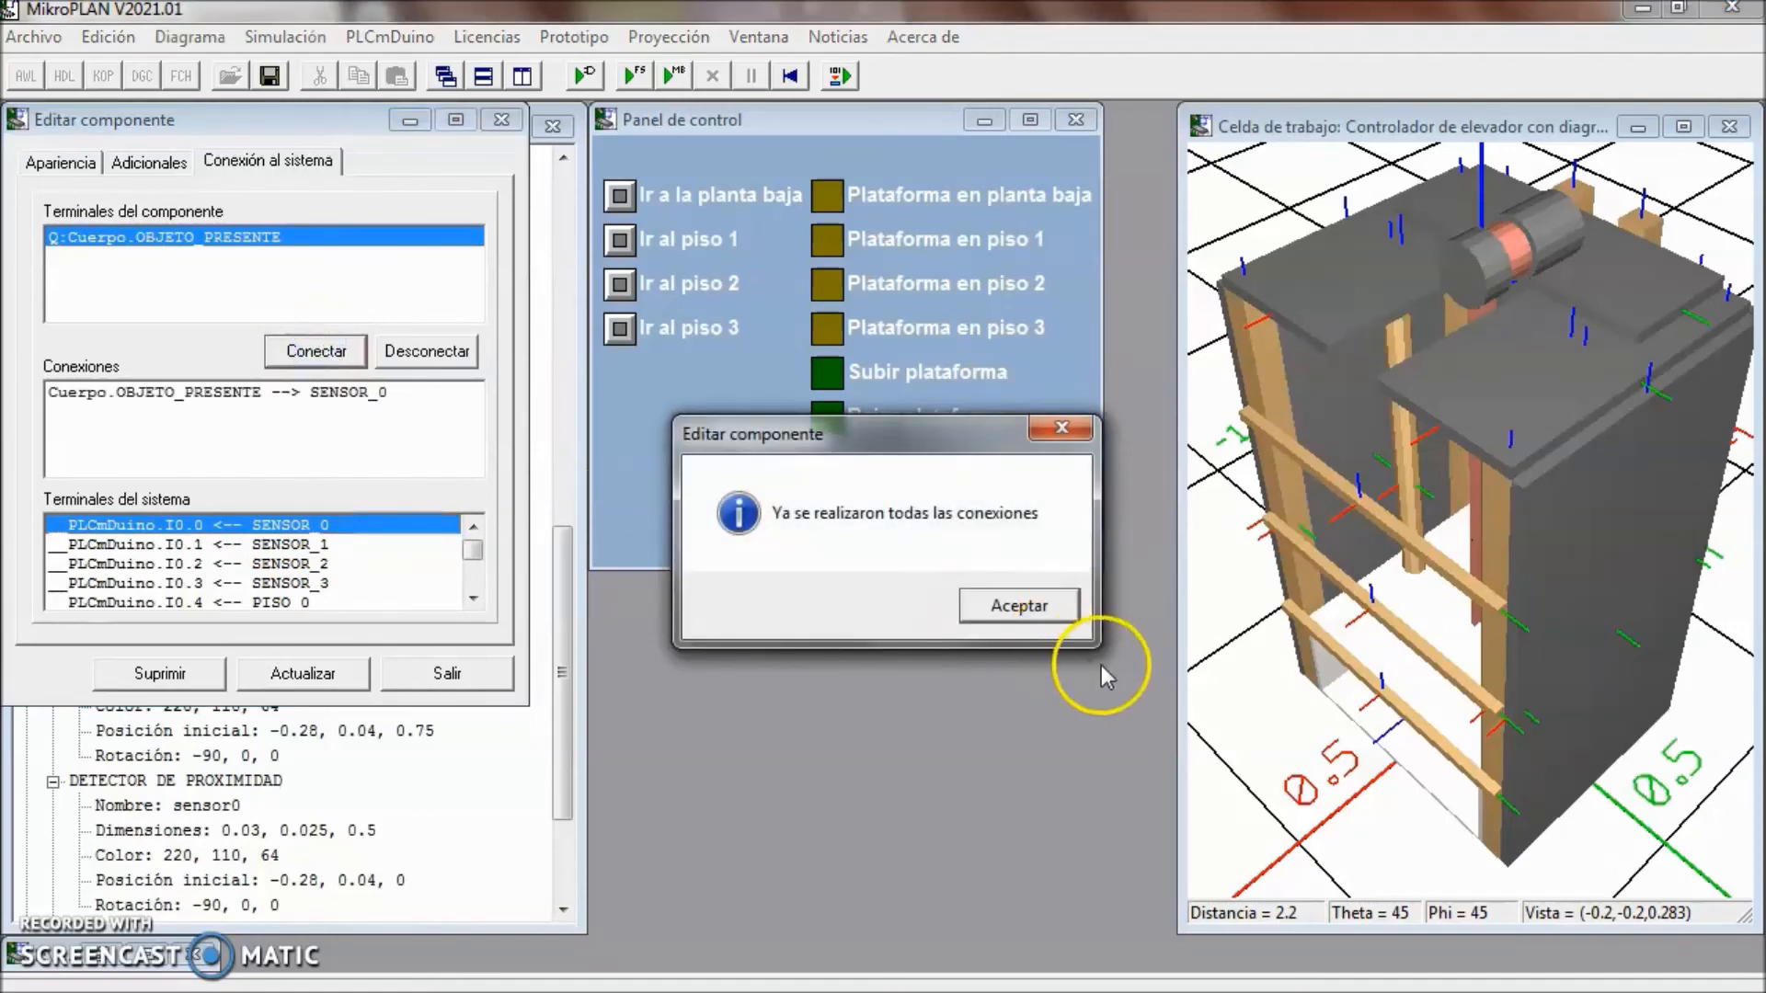
{"action": "left_click", "coordinate": [1019, 609]}
{"action": "left_click", "coordinate": [328, 675]}
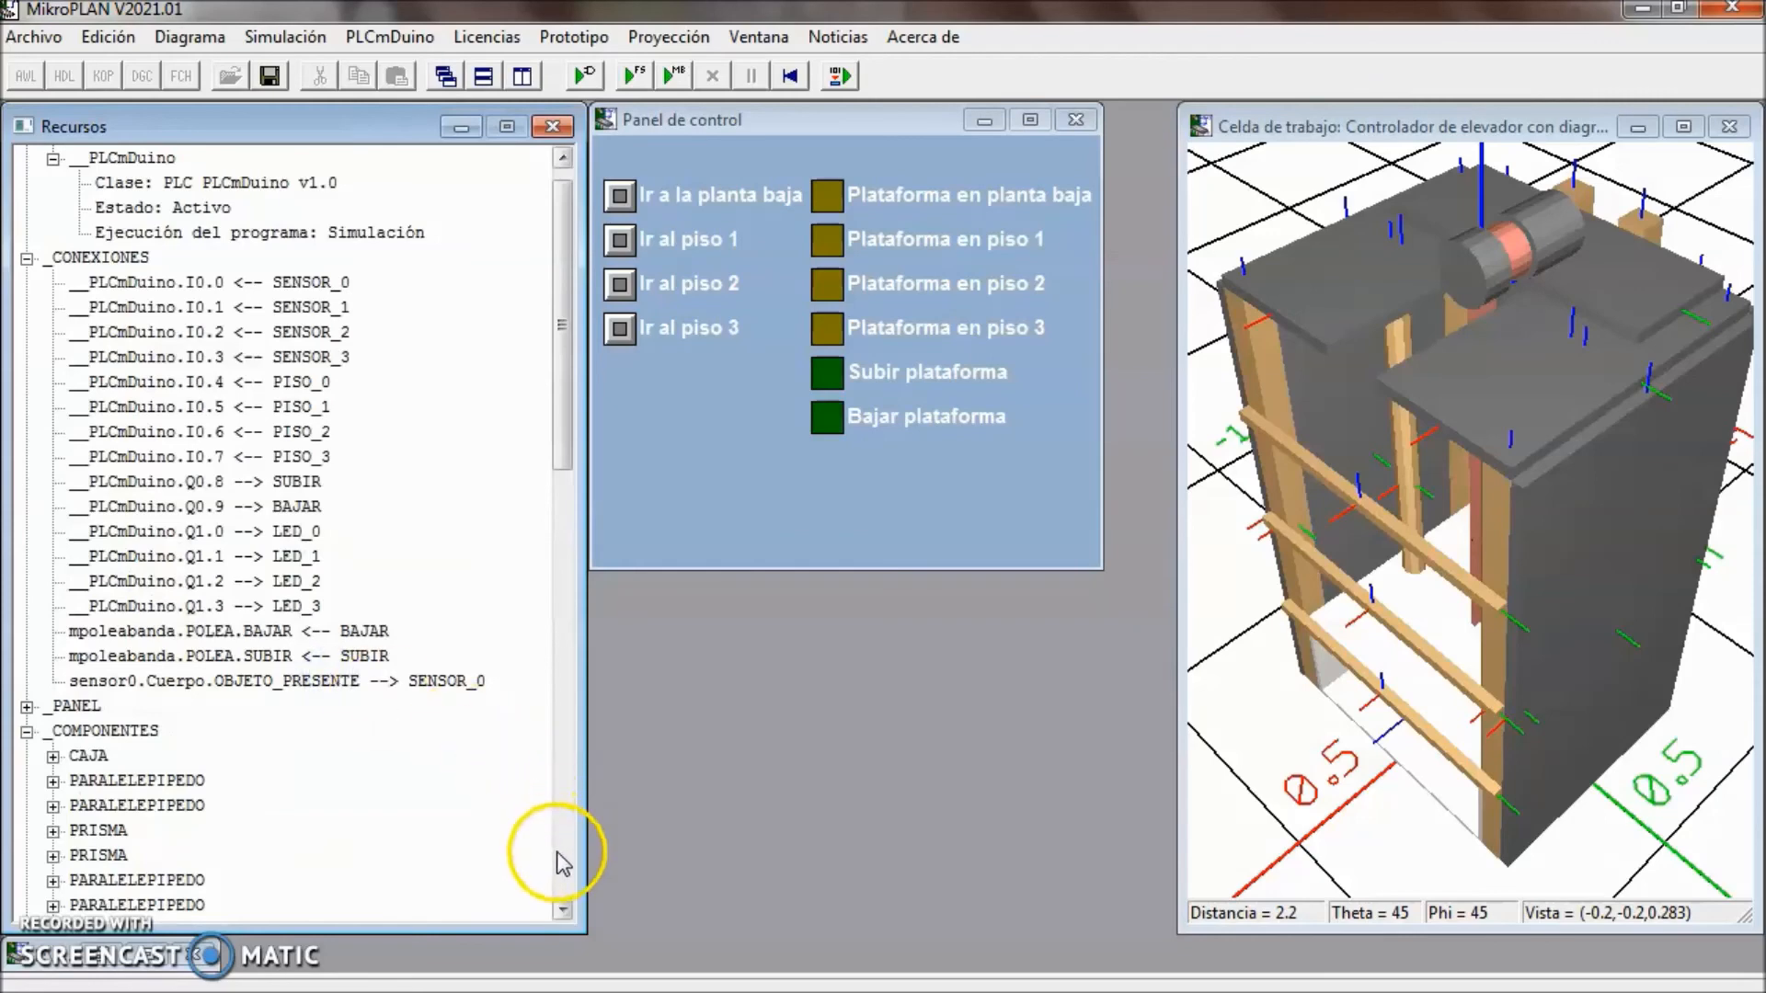
- Connect the Cuerpo.OBJETO_PRESENTE terminal of sensor1 to PLCmDuino.I0.1 (SENSOR_1) and update the component
{"action": "left_click", "coordinate": [555, 848]}
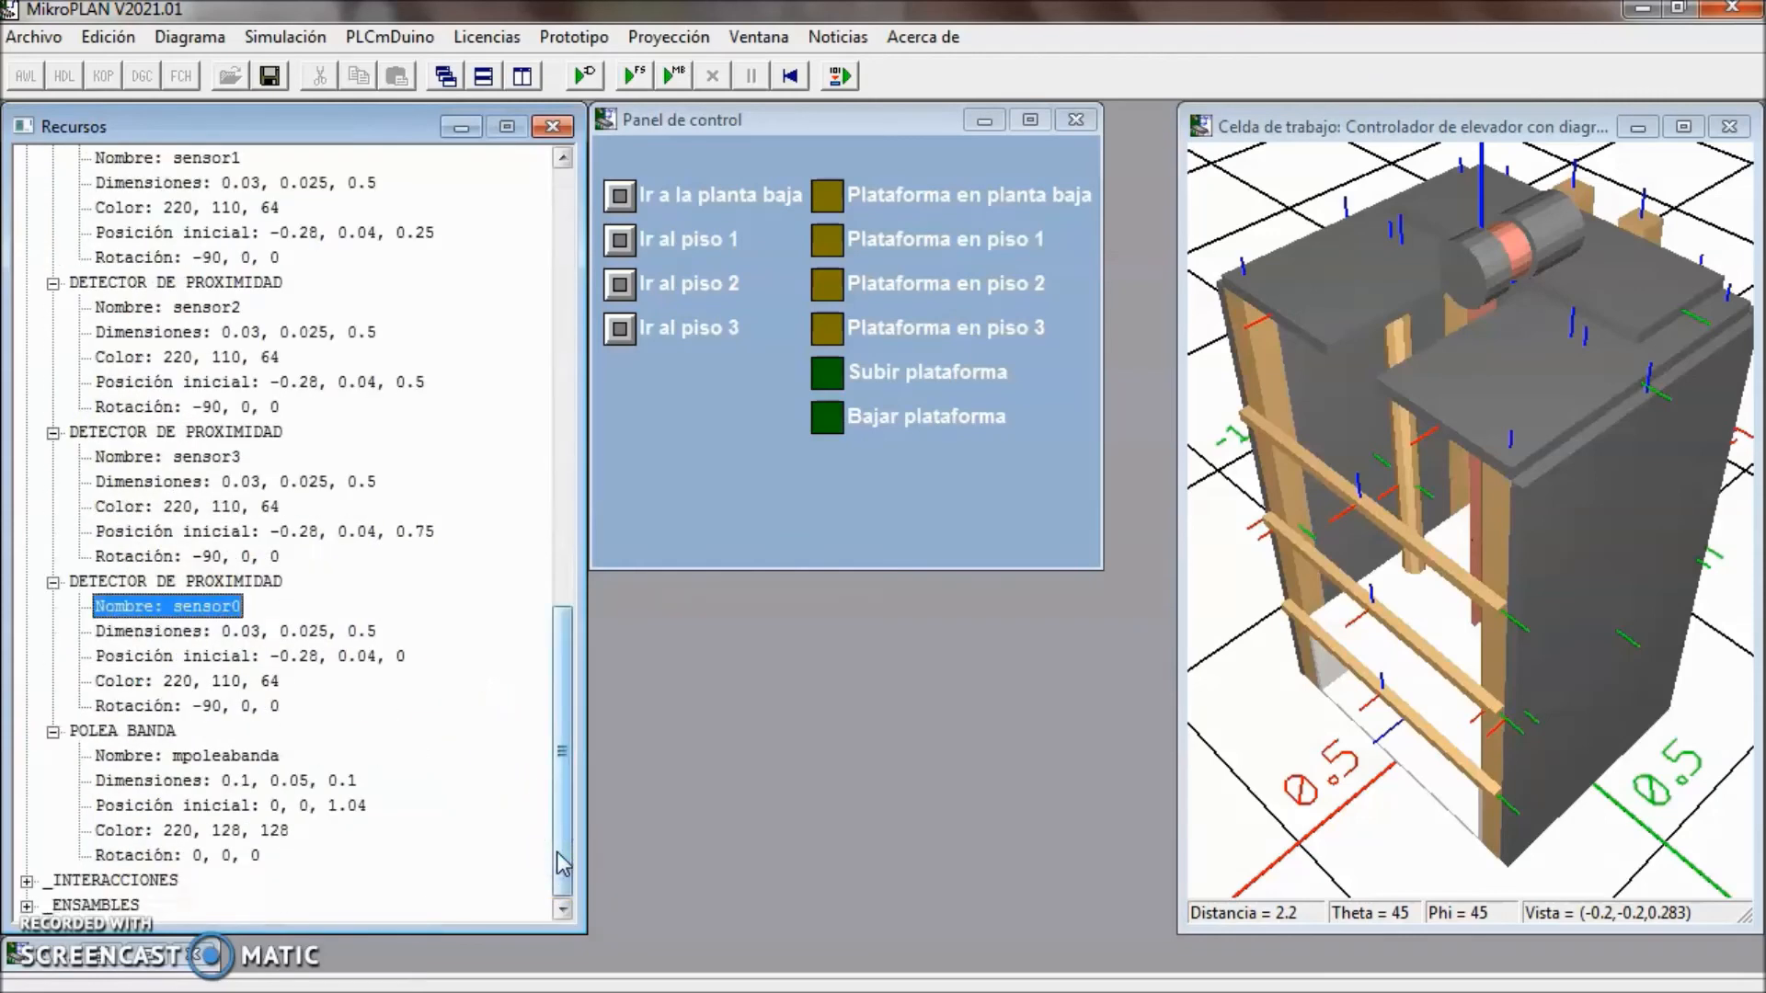
{"action": "left_click", "coordinate": [202, 164]}
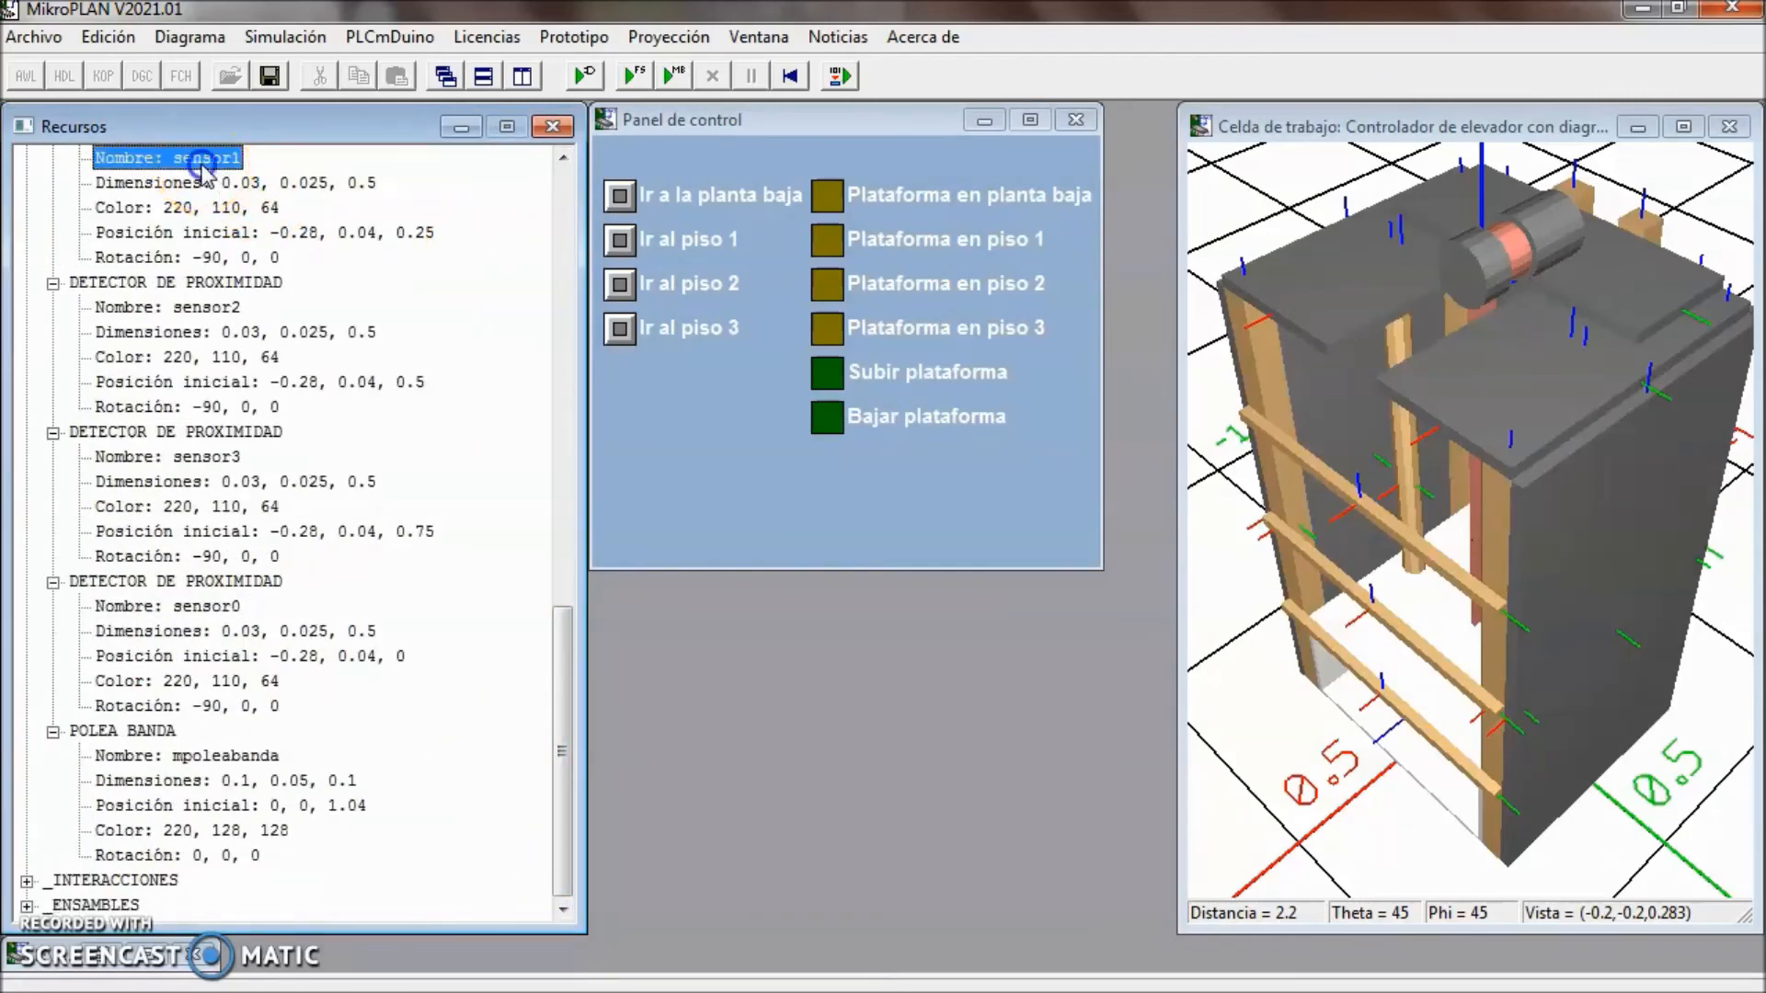
{"action": "double_click", "coordinate": [202, 165]}
{"action": "left_click", "coordinate": [308, 195]}
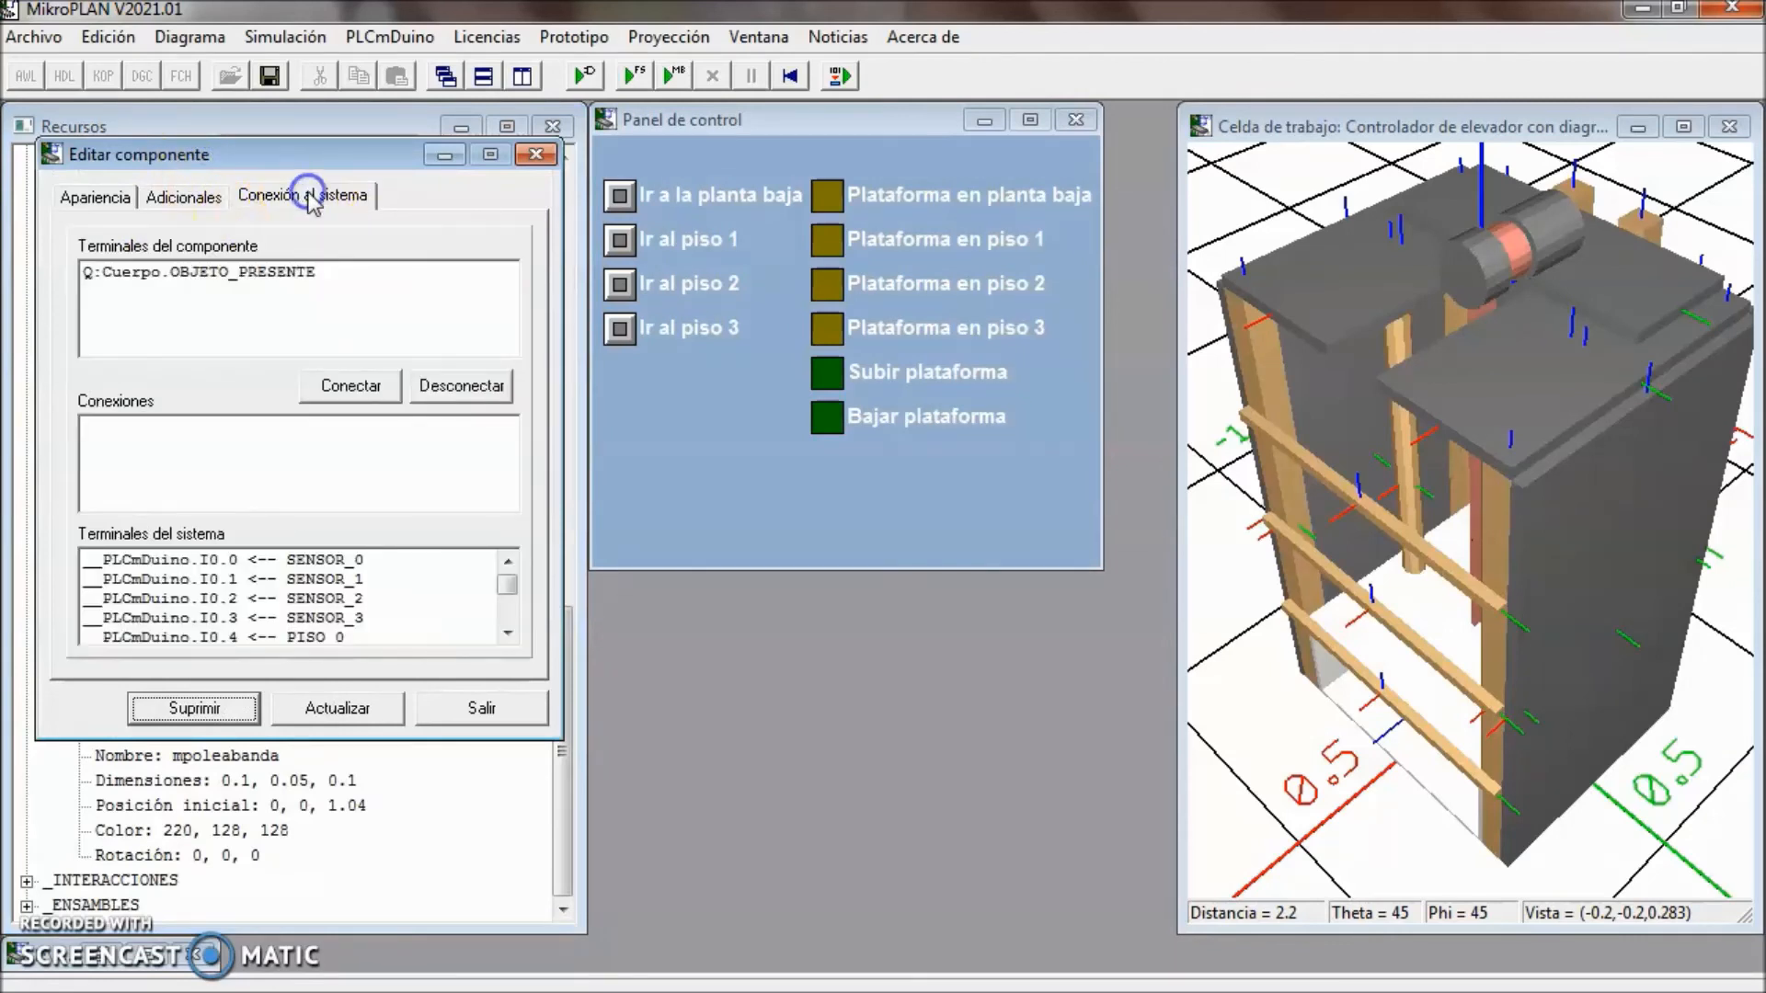
{"action": "left_click", "coordinate": [257, 270]}
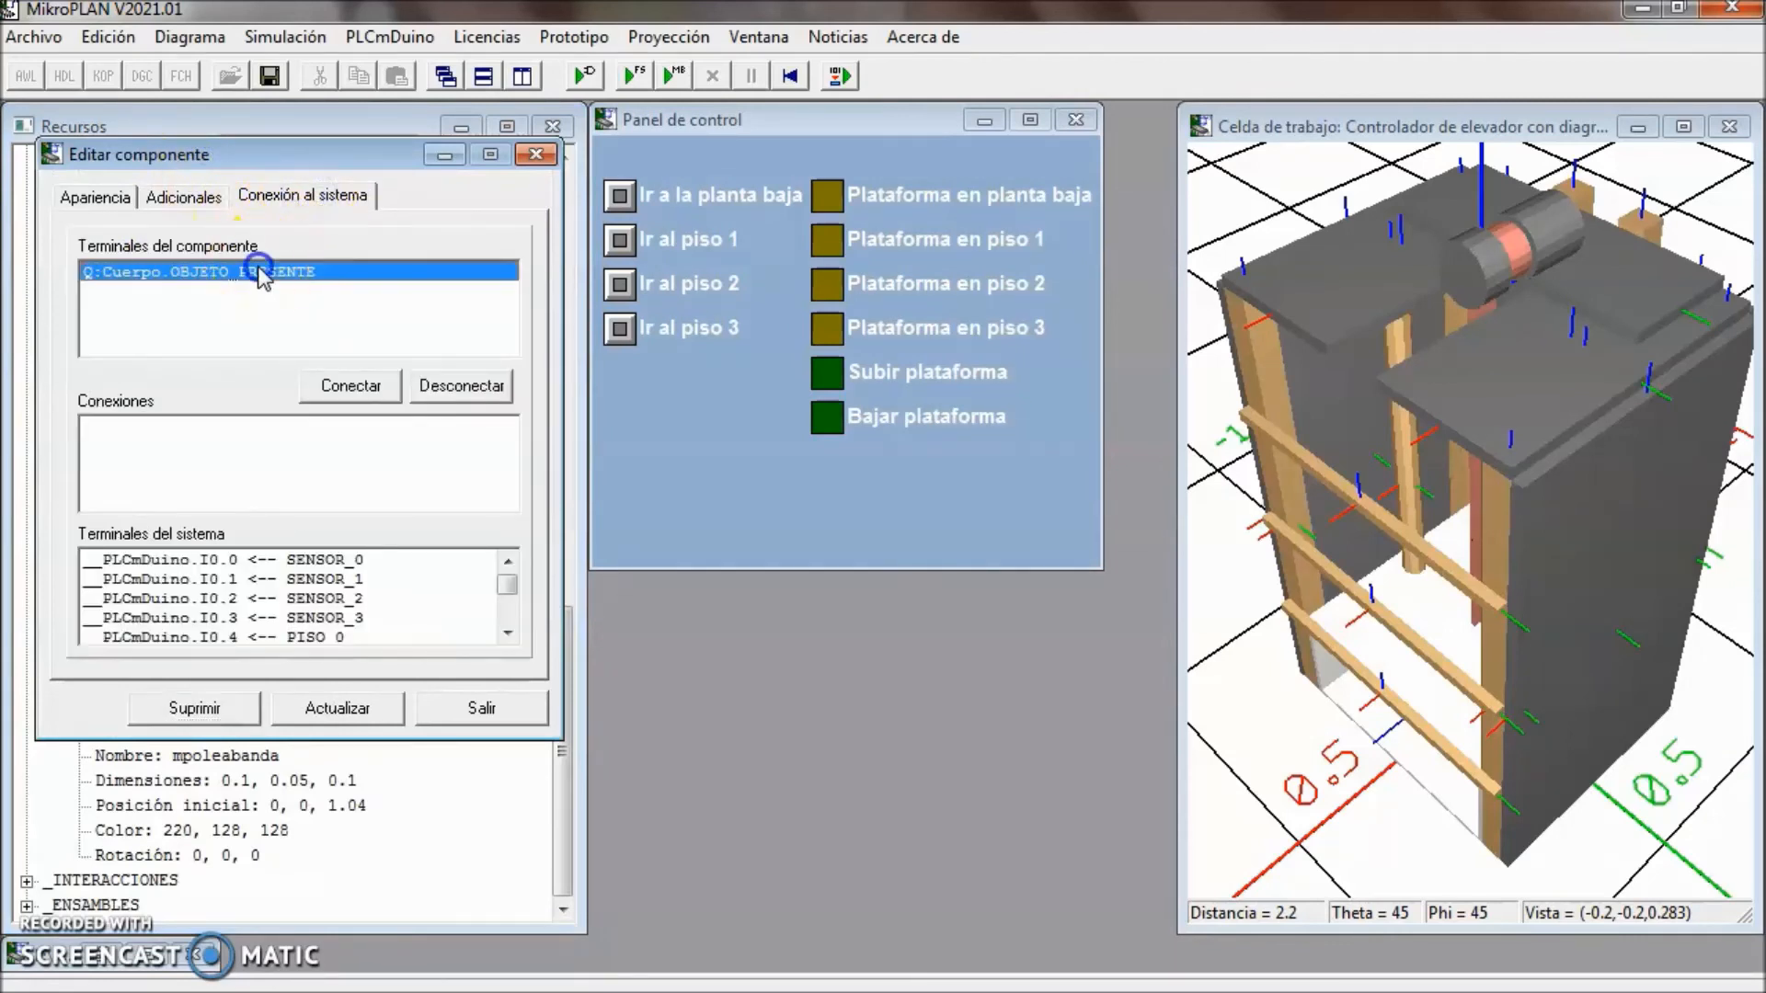
{"action": "left_click", "coordinate": [315, 578]}
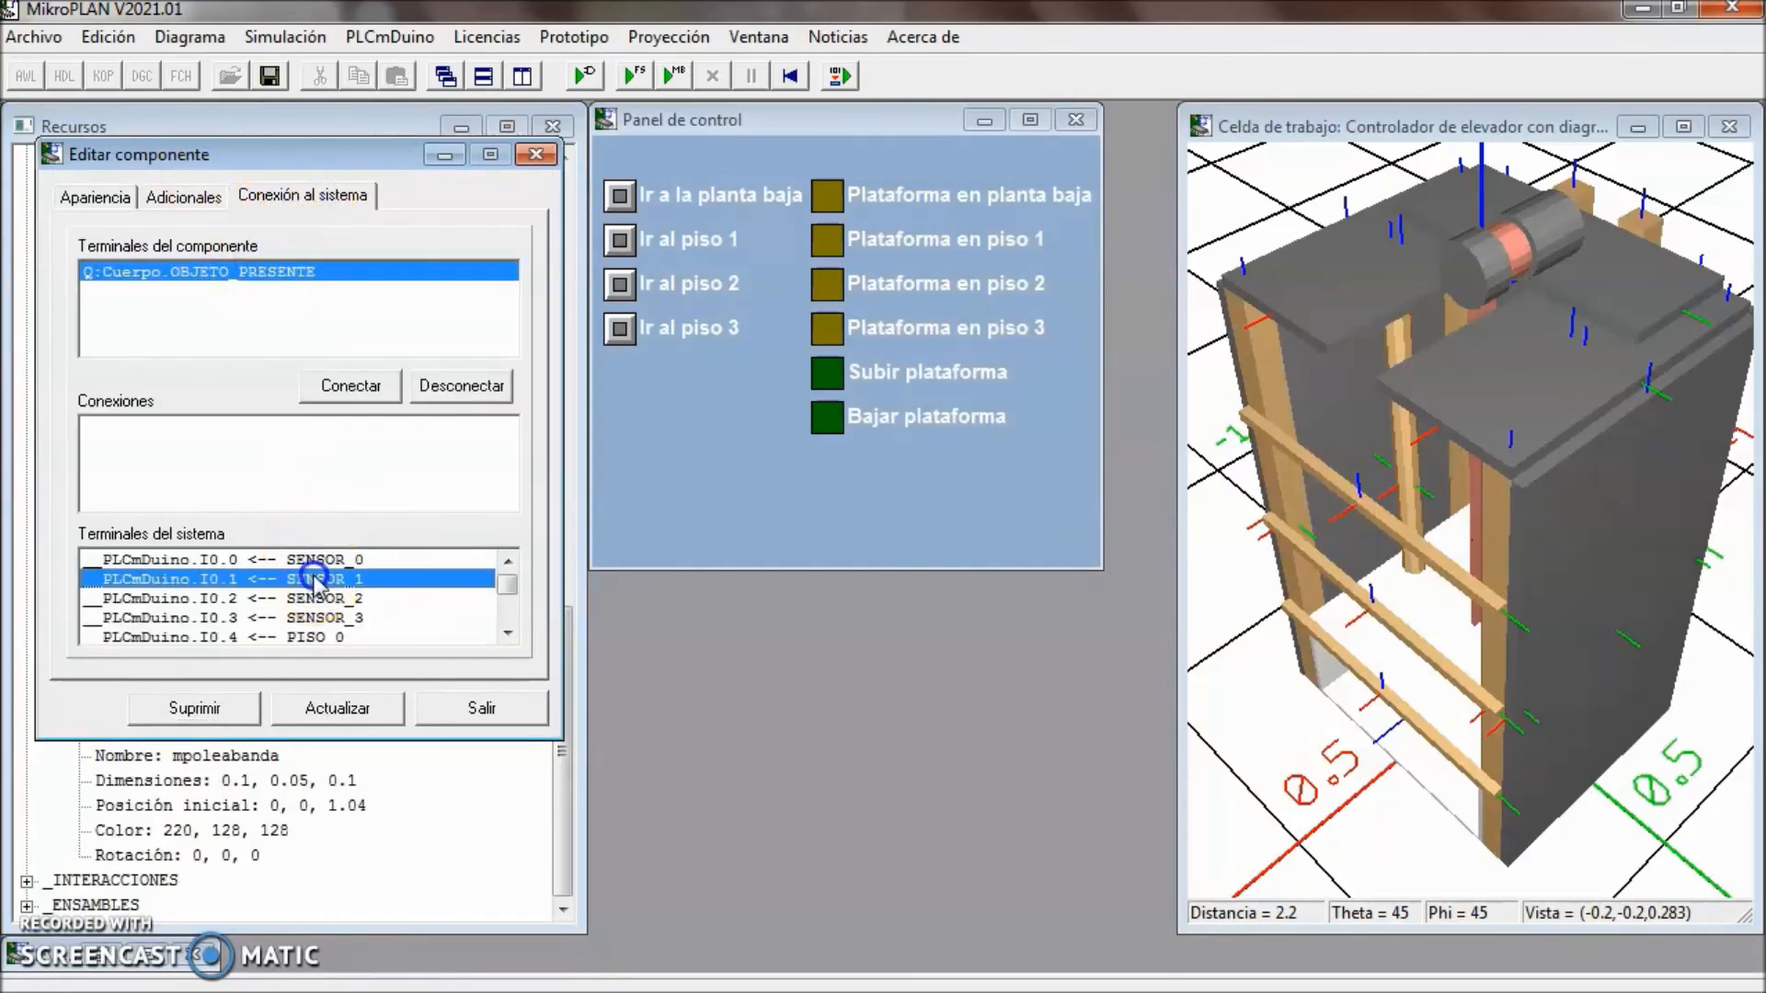
{"action": "left_click", "coordinate": [351, 387]}
{"action": "left_click", "coordinate": [1019, 615]}
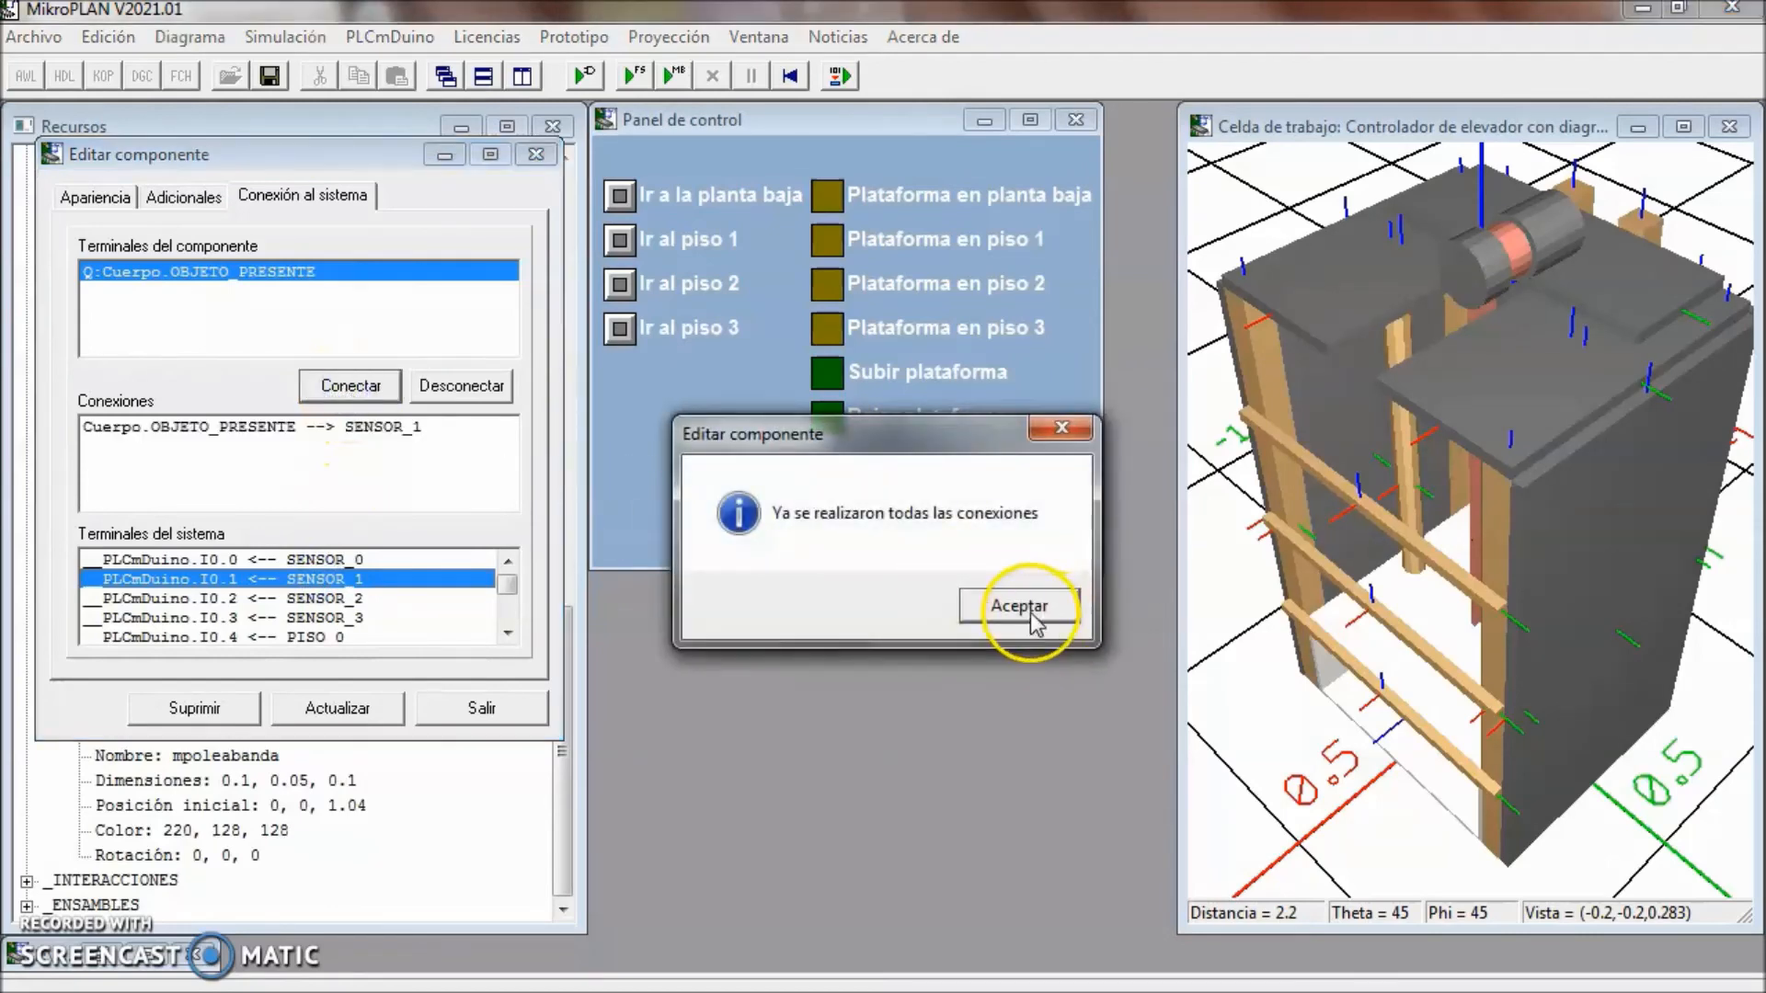
{"action": "left_click", "coordinate": [342, 709]}
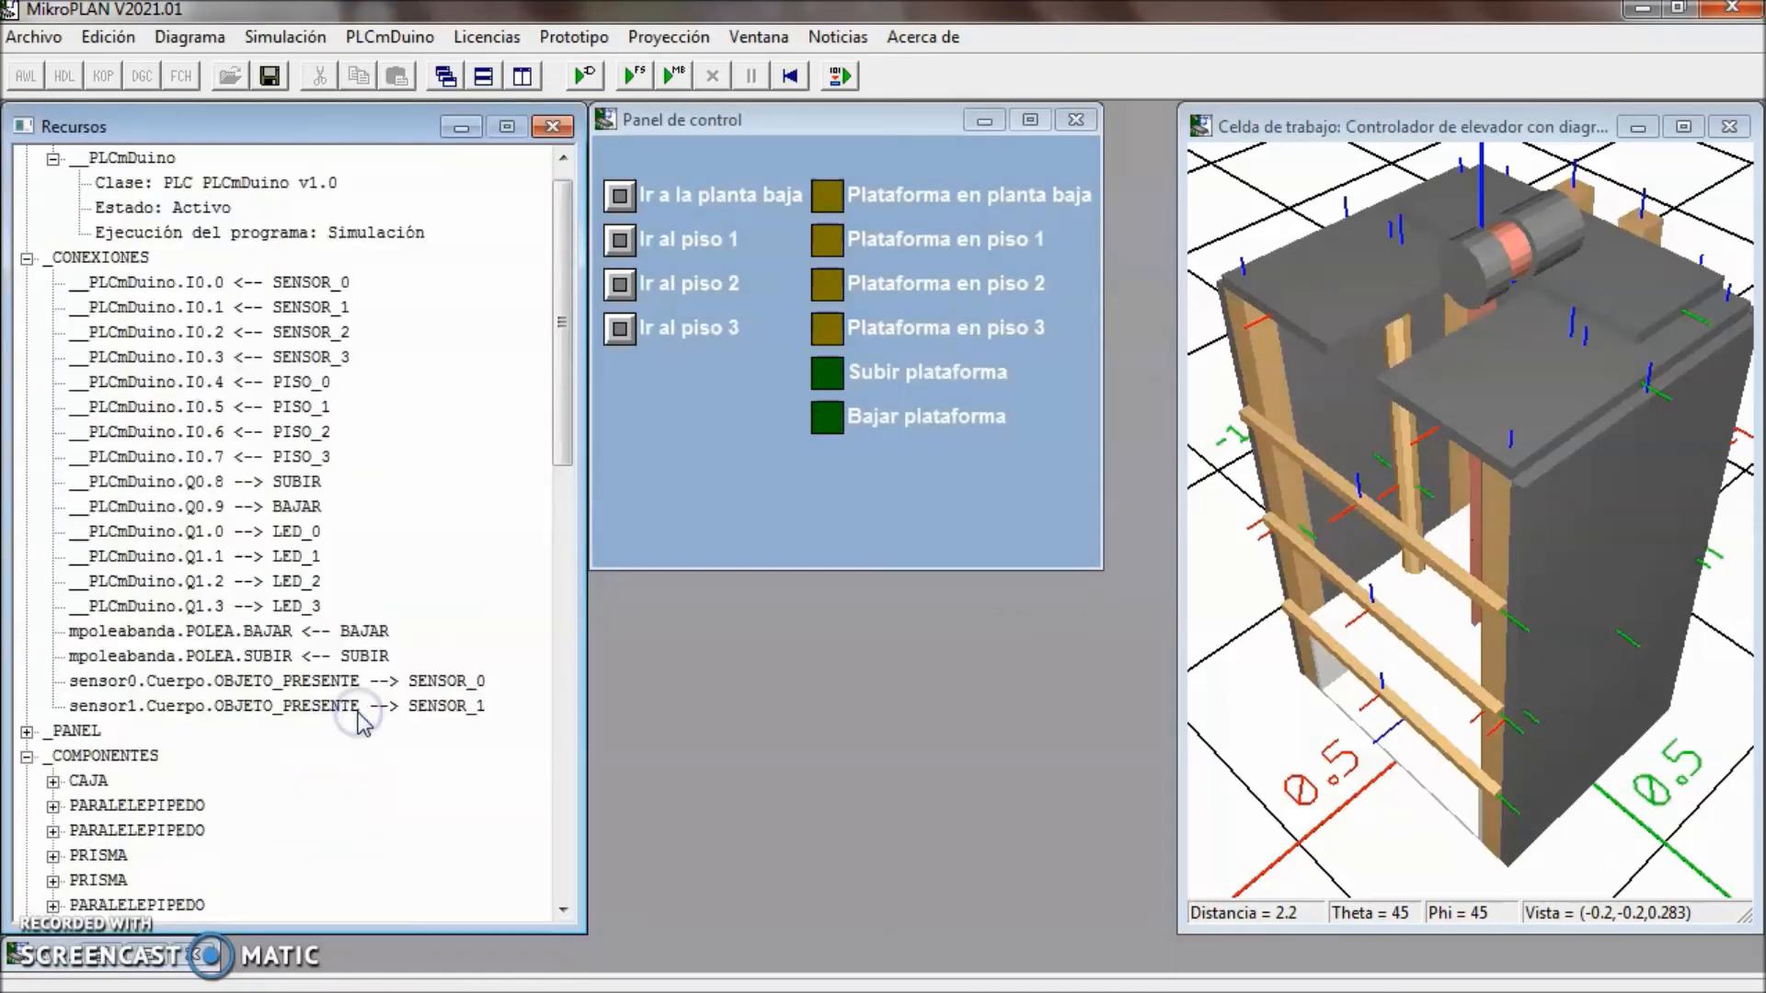
- Connect the Cuerpo.OBJETO_PRESENTE terminal of sensor2 to PLCmDuino.I0.2 (SENSOR_2) and update the component
{"action": "left_click", "coordinate": [565, 811]}
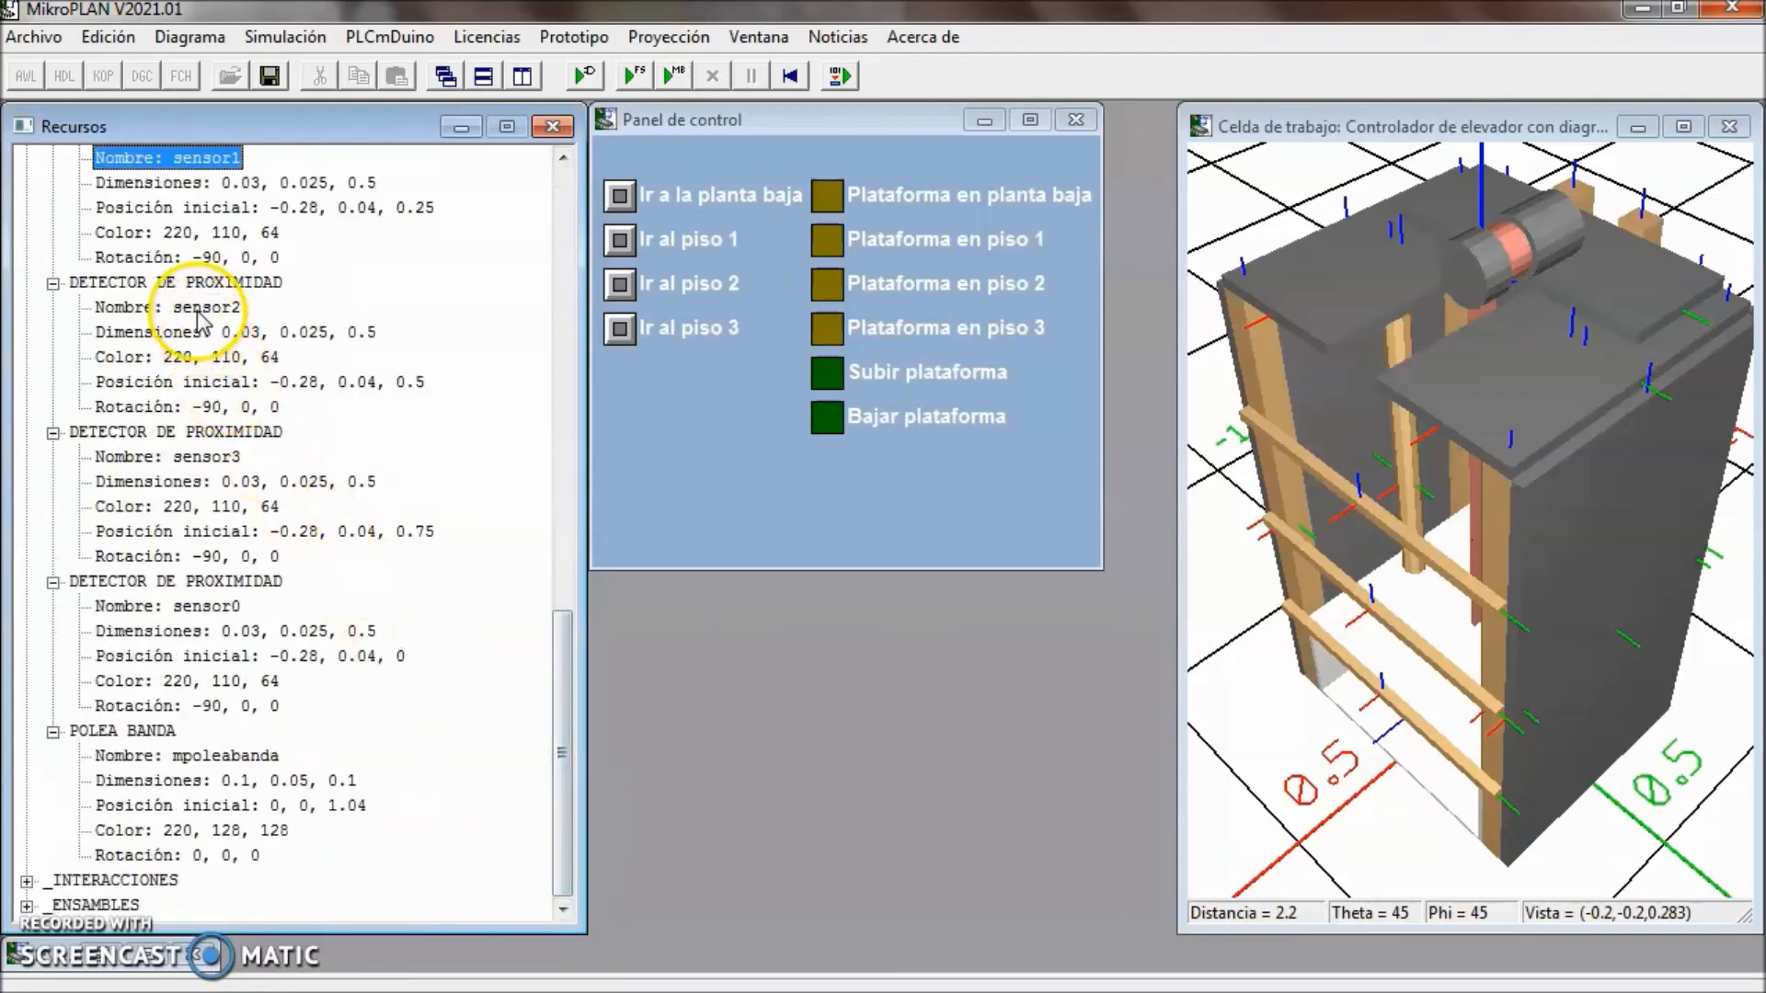
{"action": "left_click", "coordinate": [198, 309]}
{"action": "double_click", "coordinate": [198, 310]}
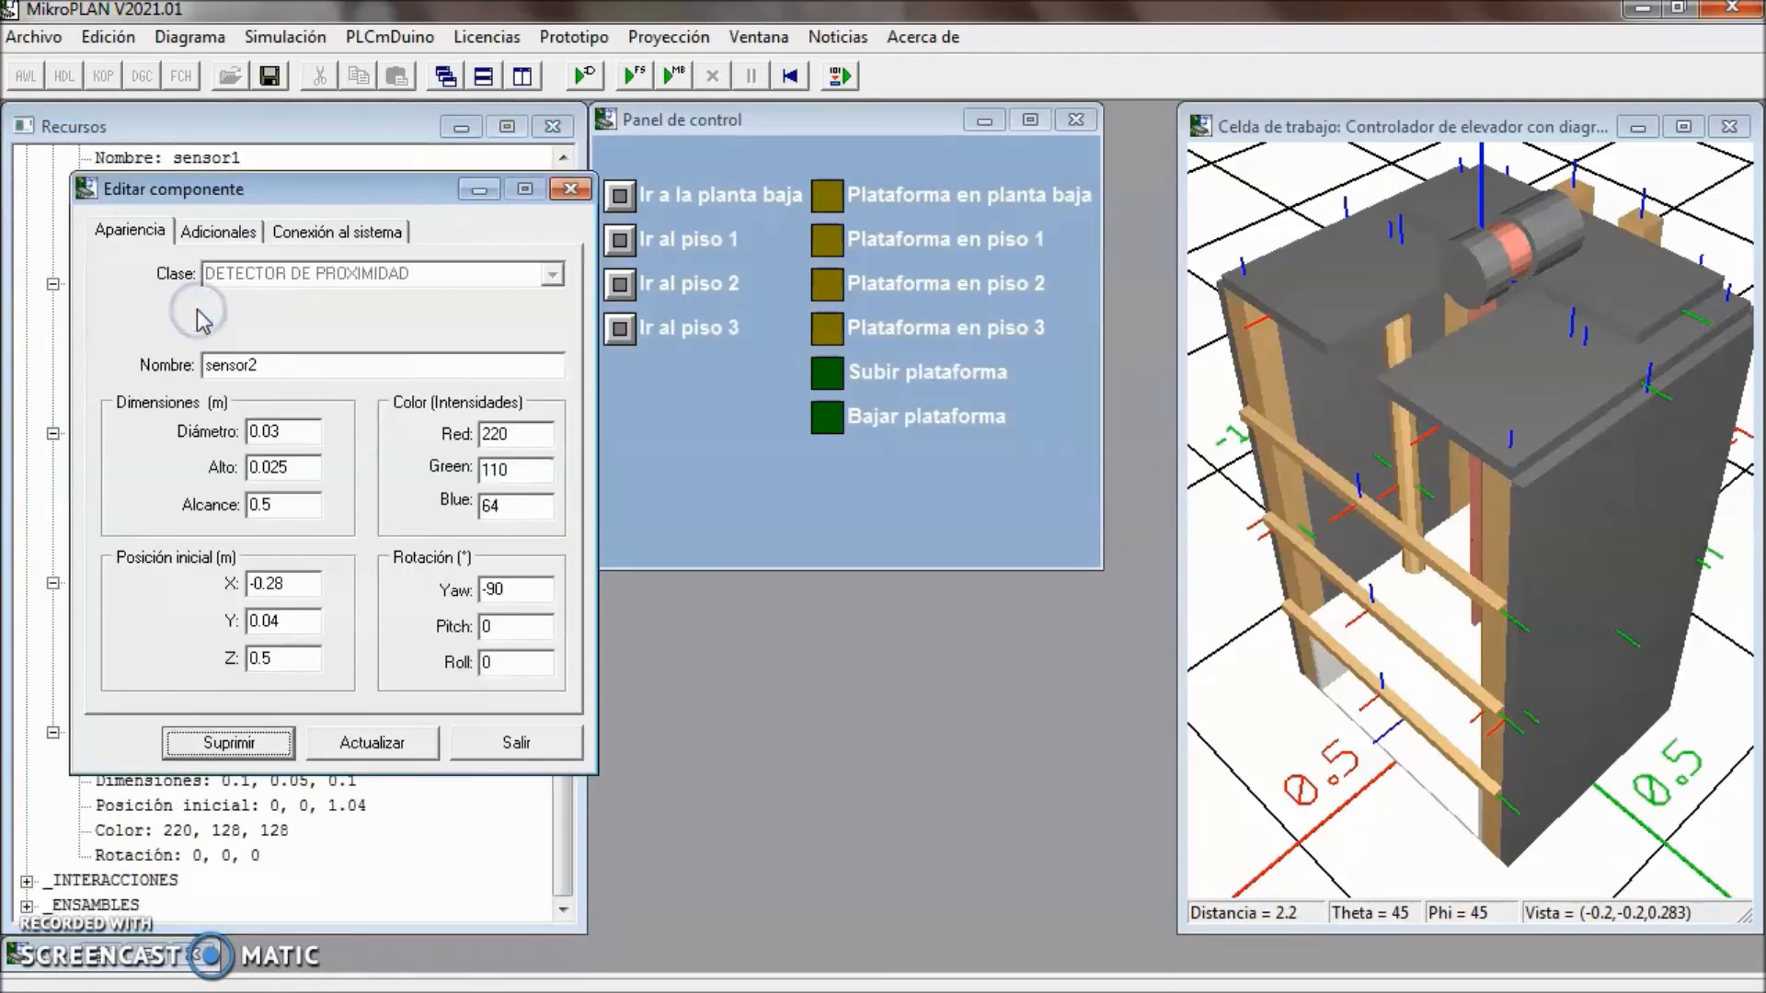
{"action": "left_click", "coordinate": [315, 241]}
{"action": "left_click", "coordinate": [299, 307]}
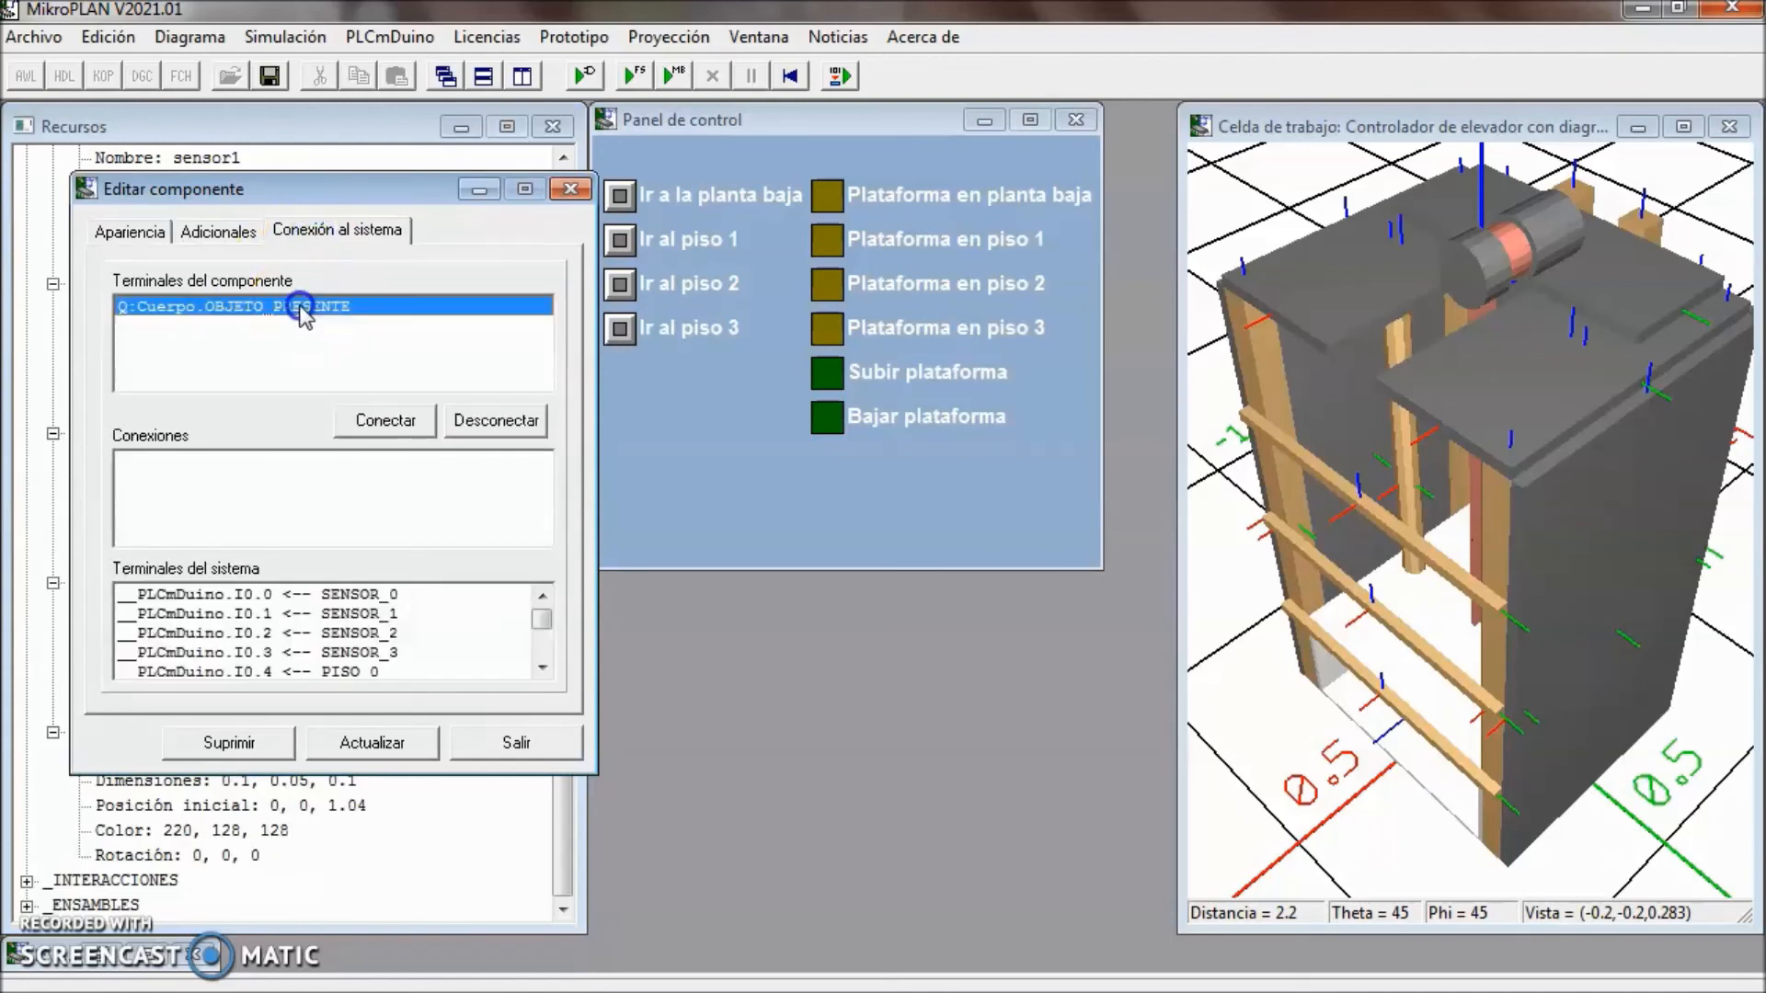
{"action": "left_click", "coordinate": [360, 634]}
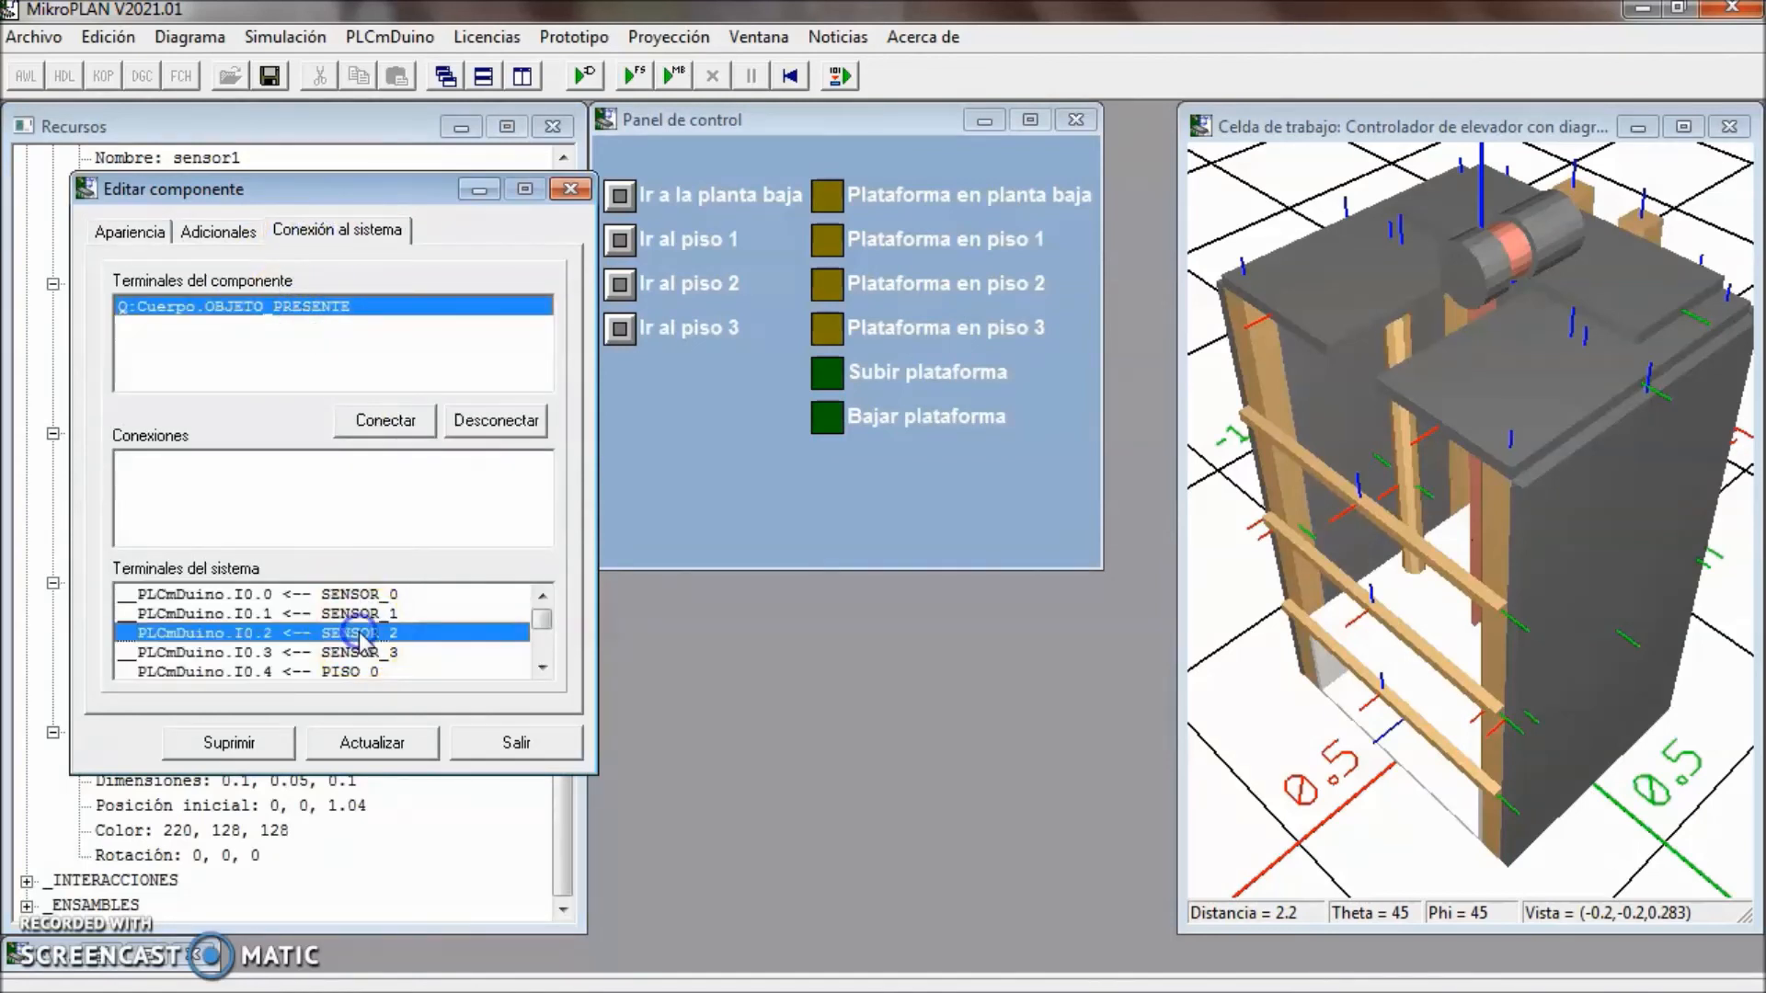
{"action": "left_click", "coordinate": [394, 426]}
{"action": "left_click", "coordinate": [1012, 603]}
{"action": "left_click", "coordinate": [368, 745]}
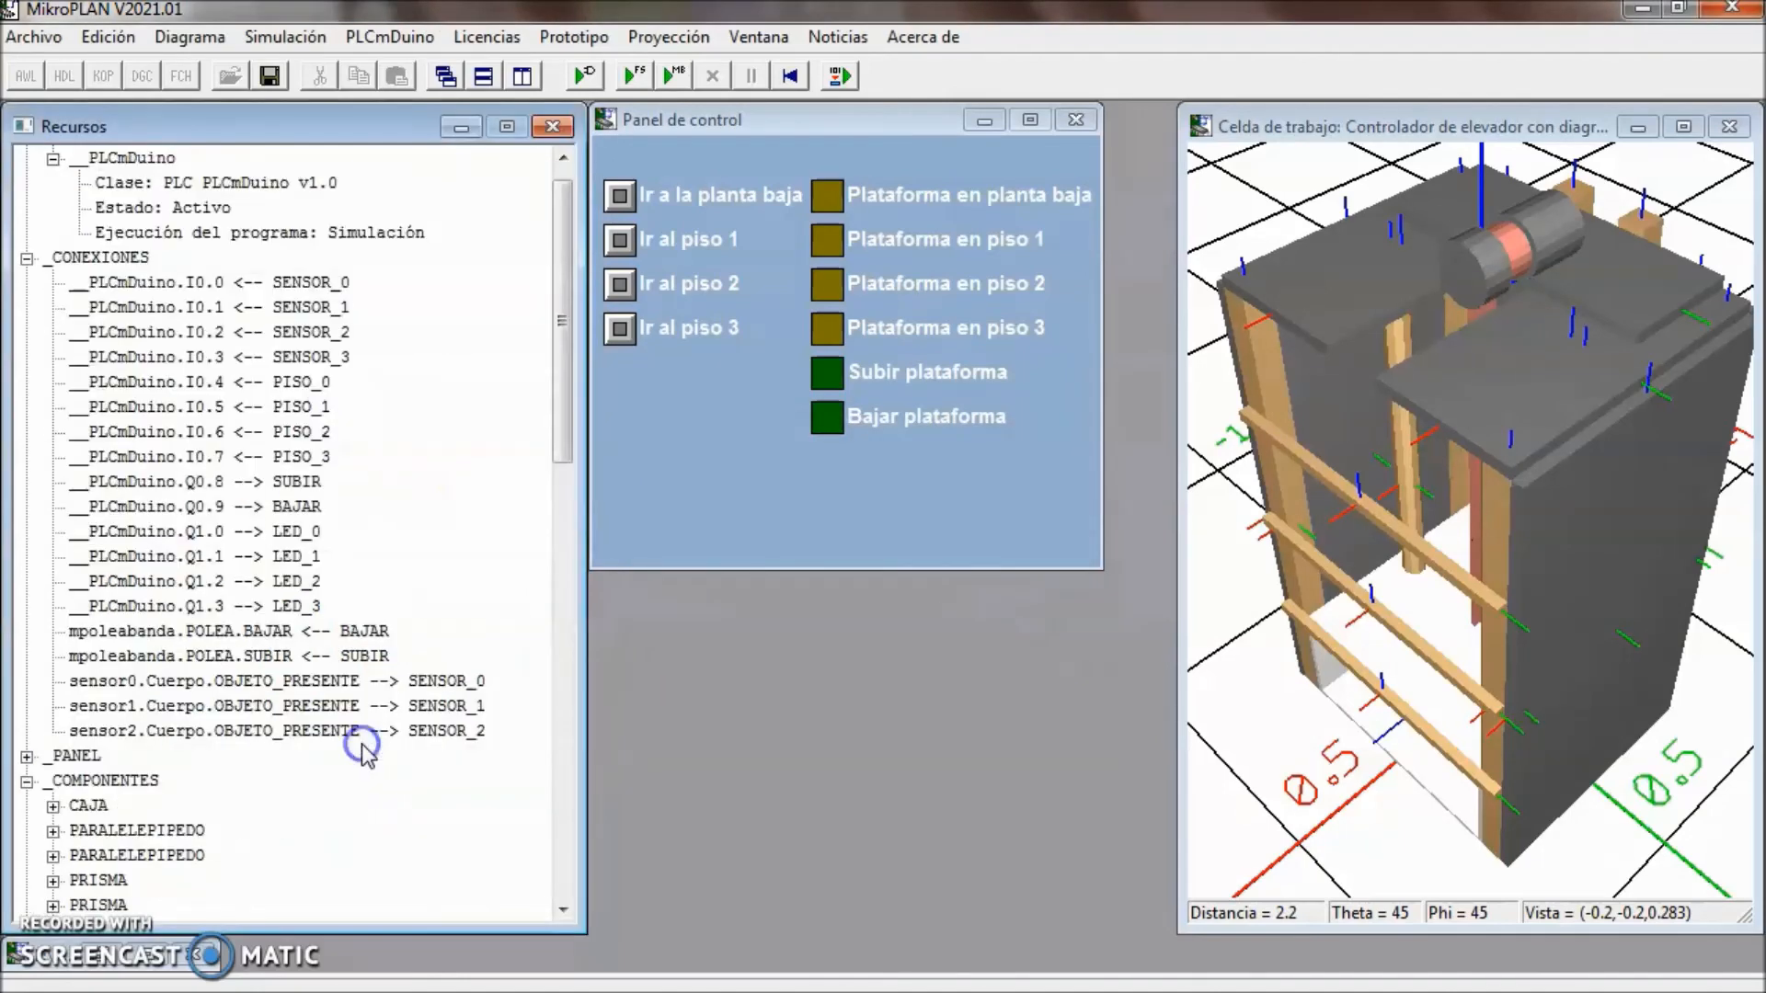
- Connect the Cuerpo.OBJETO_PRESENTE terminal of sensor3 to PLCmDuino.I0.3 (SENSOR_3) and update the component
{"action": "left_click", "coordinate": [563, 839]}
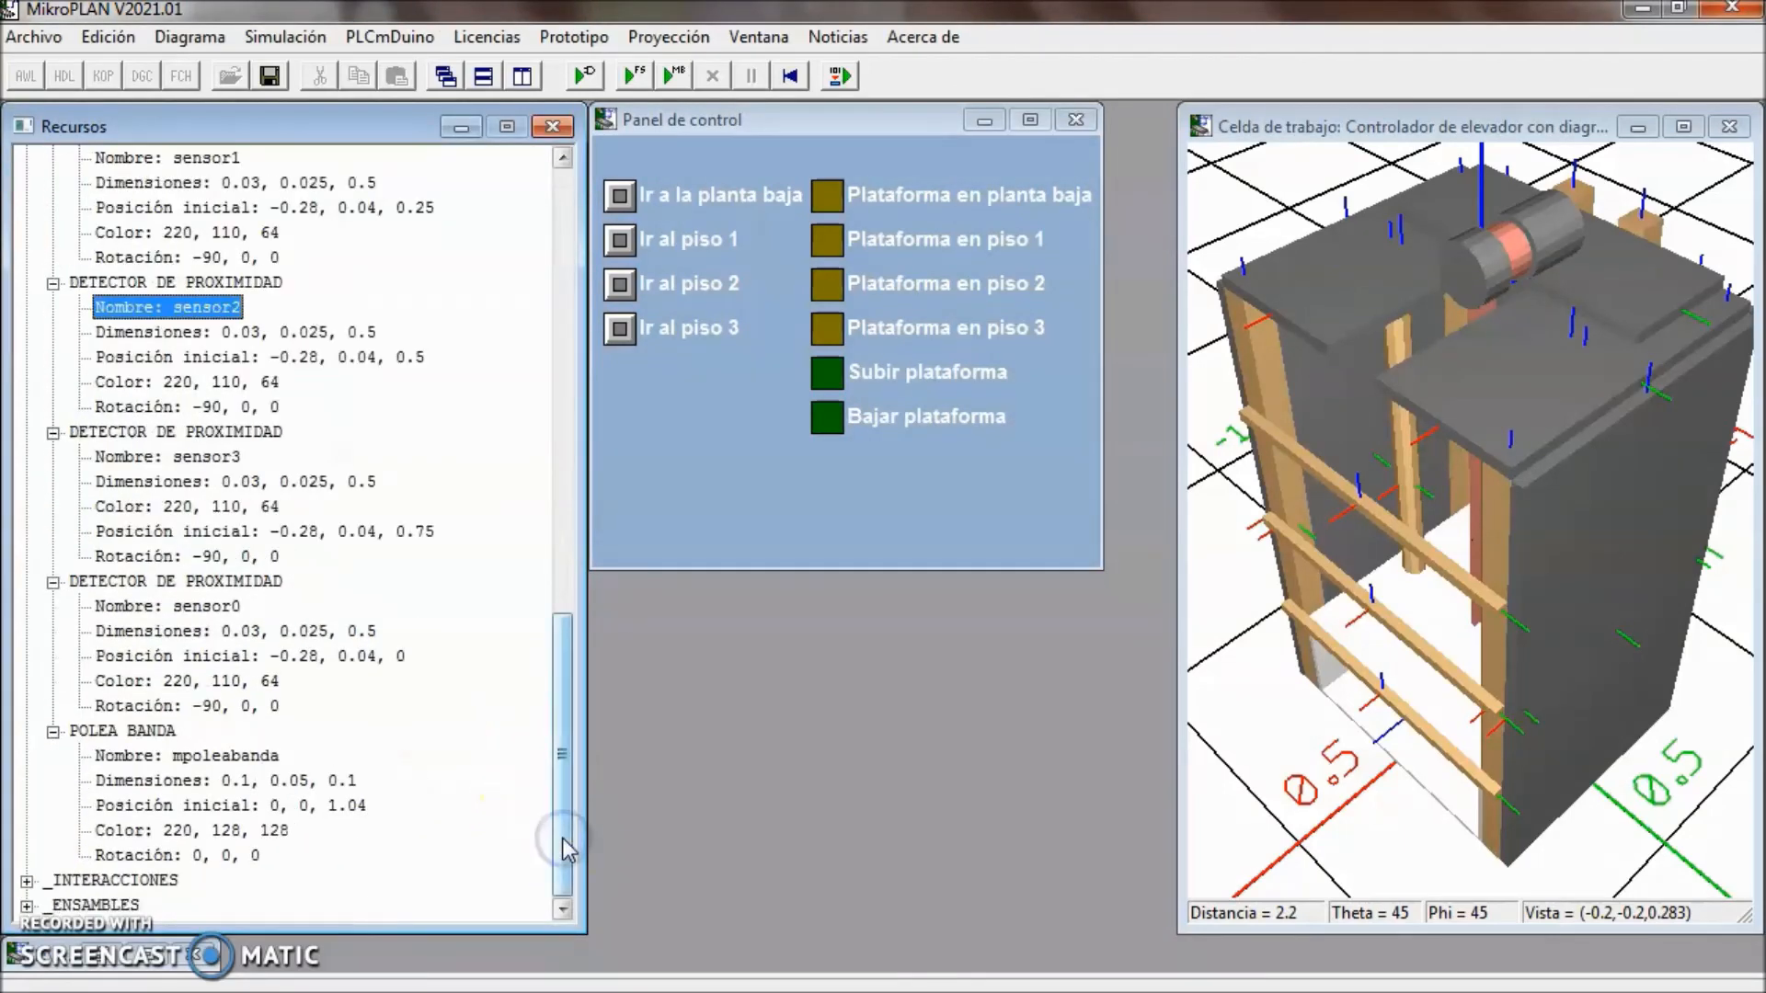
{"action": "double_click", "coordinate": [193, 458]}
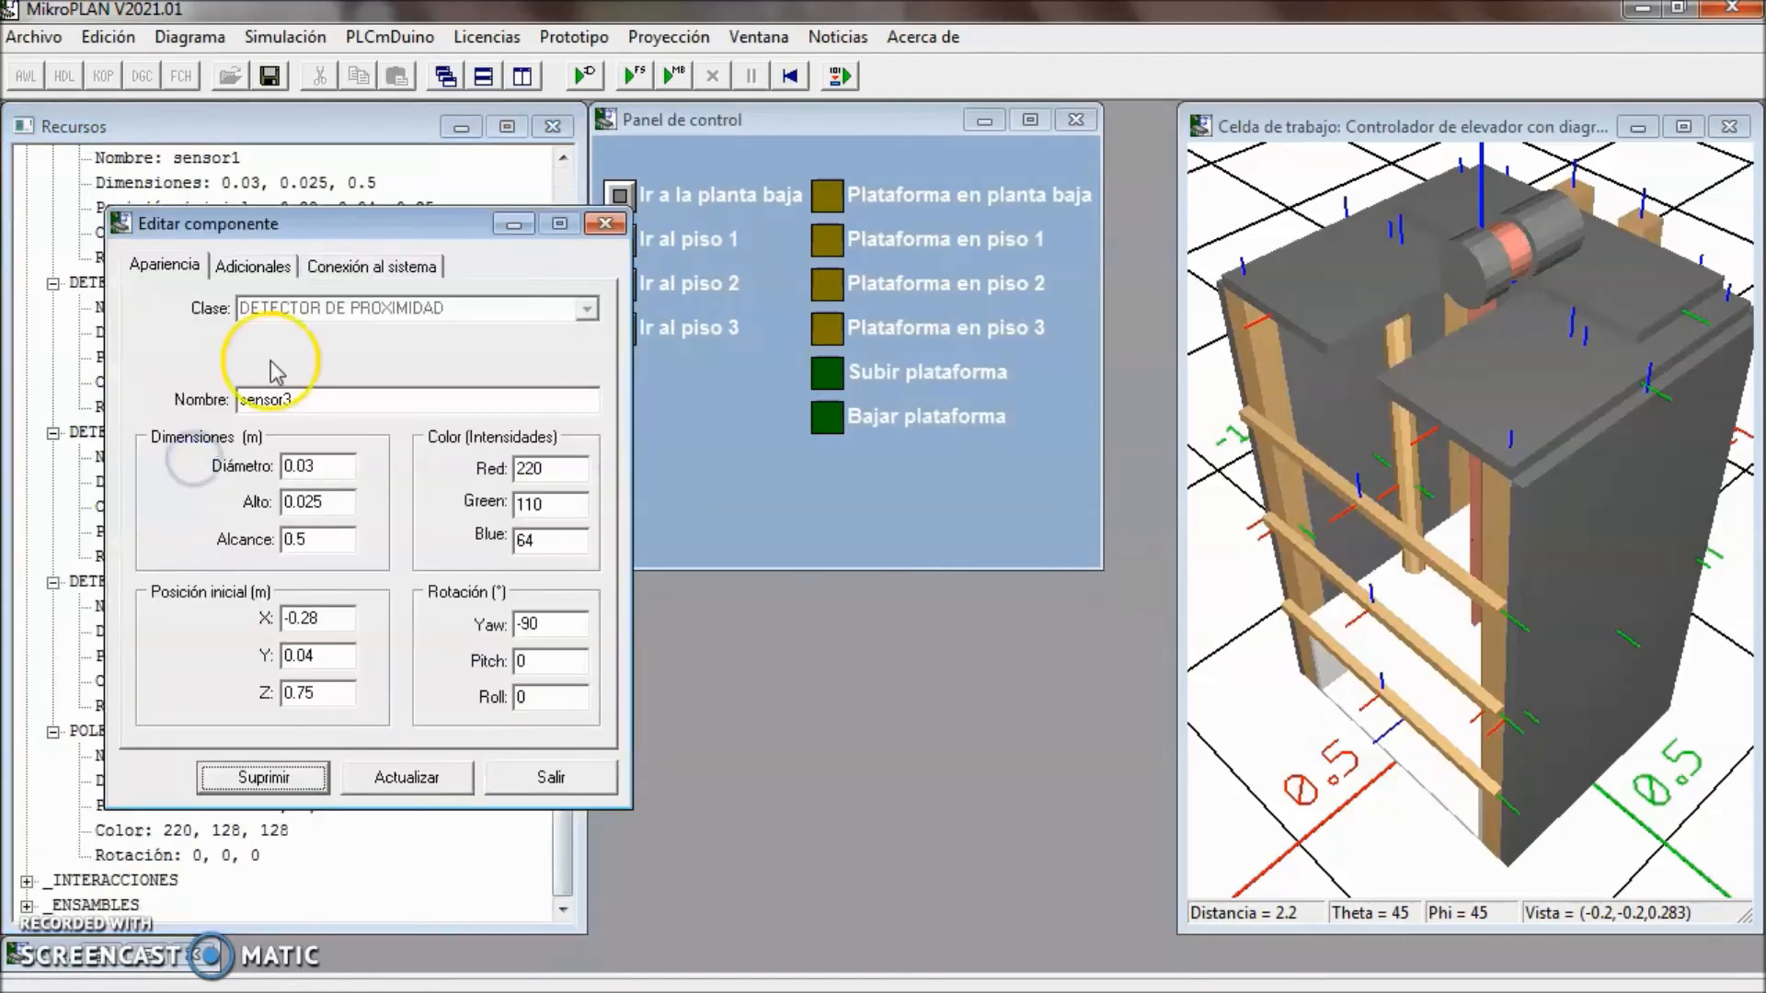
{"action": "left_click", "coordinate": [319, 266]}
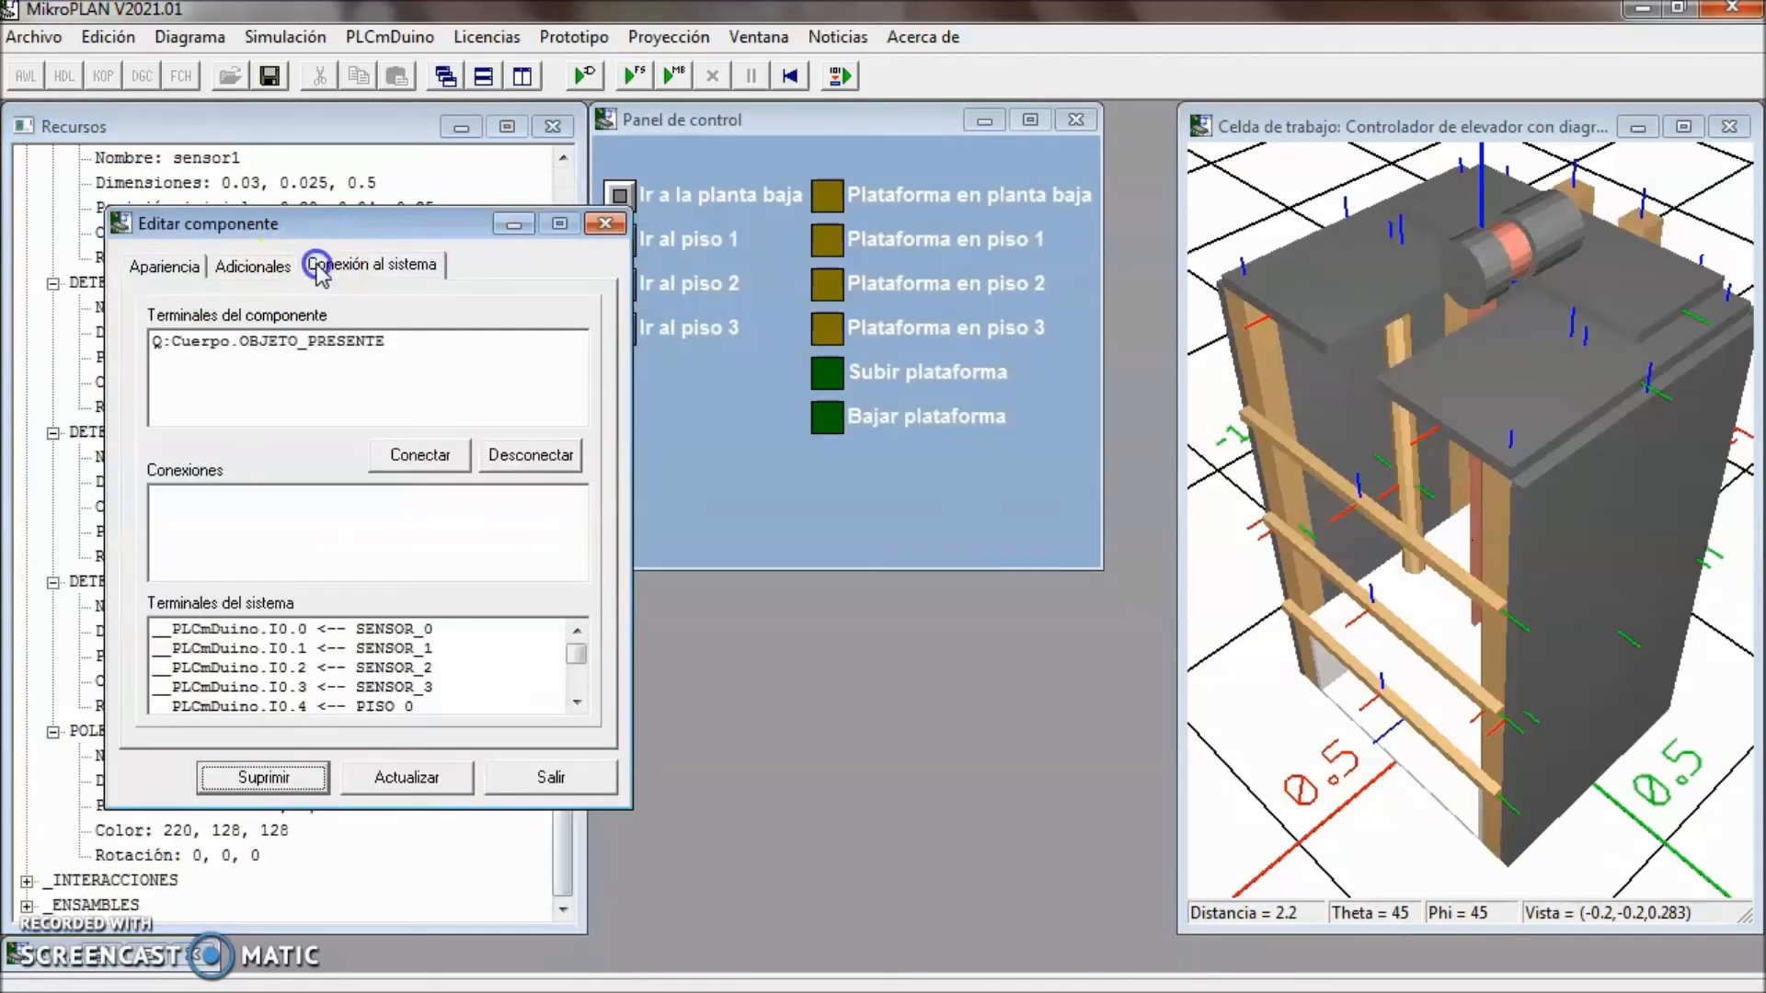
{"action": "left_click", "coordinate": [328, 338]}
{"action": "left_click", "coordinate": [405, 687]}
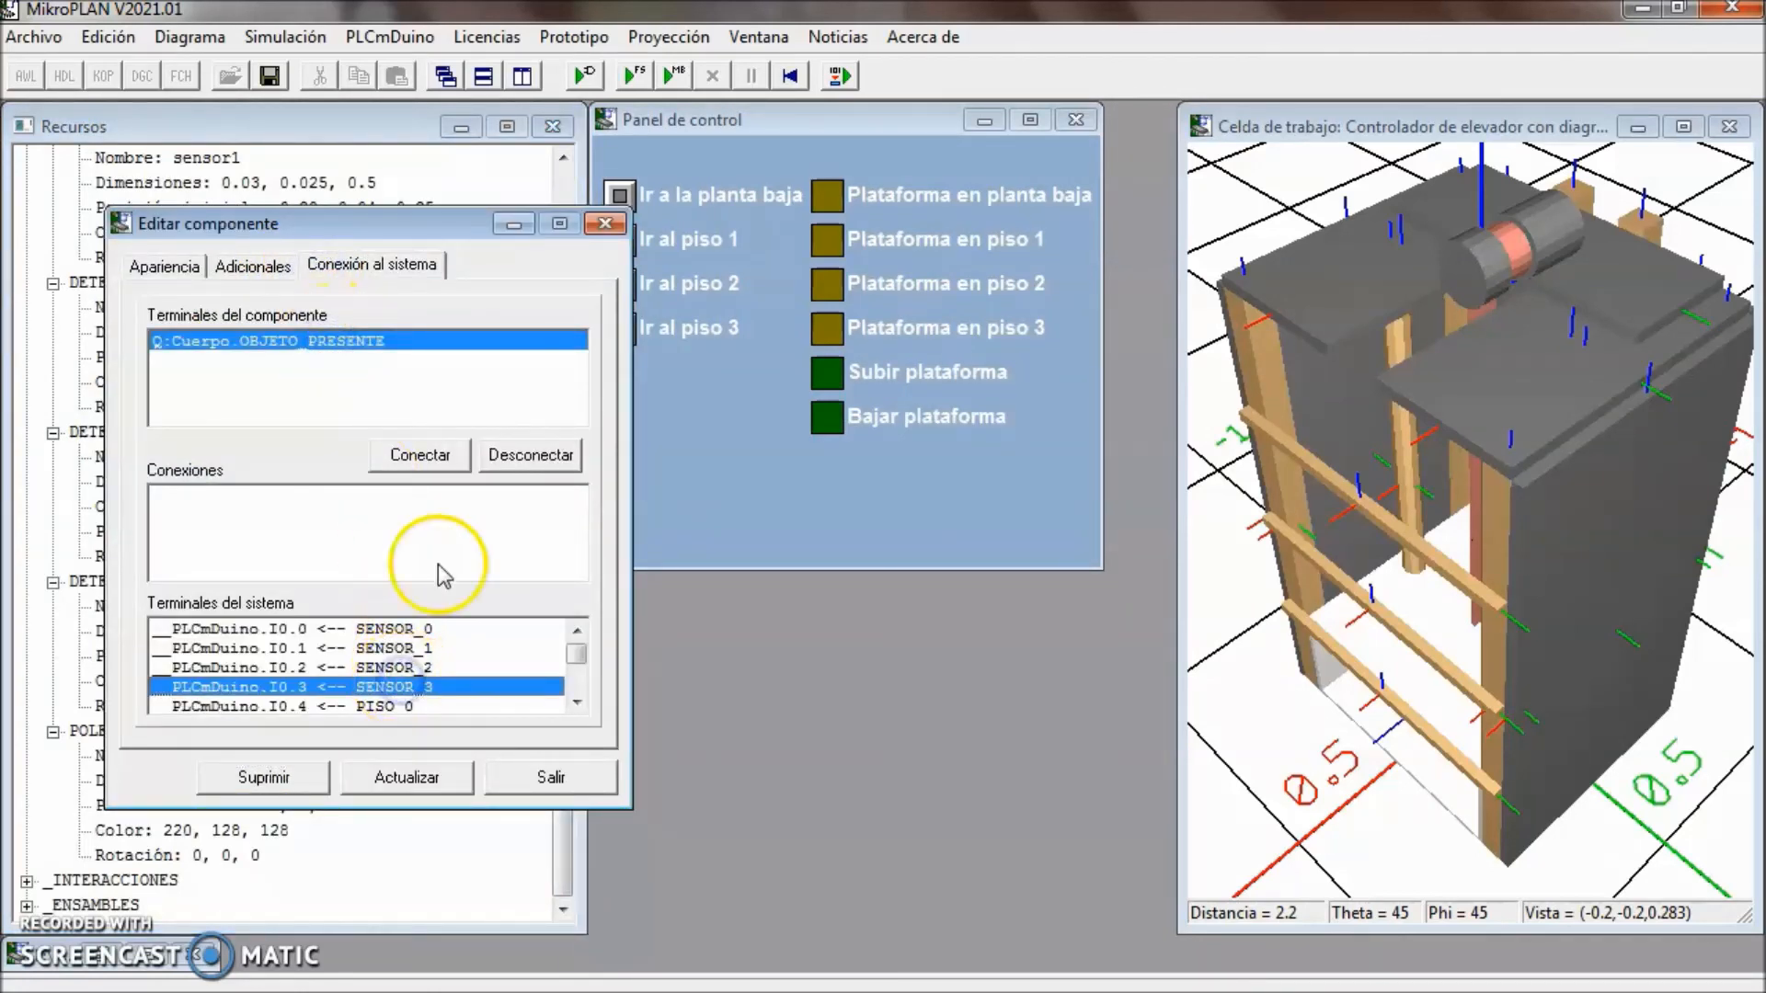
{"action": "left_click", "coordinate": [419, 454]}
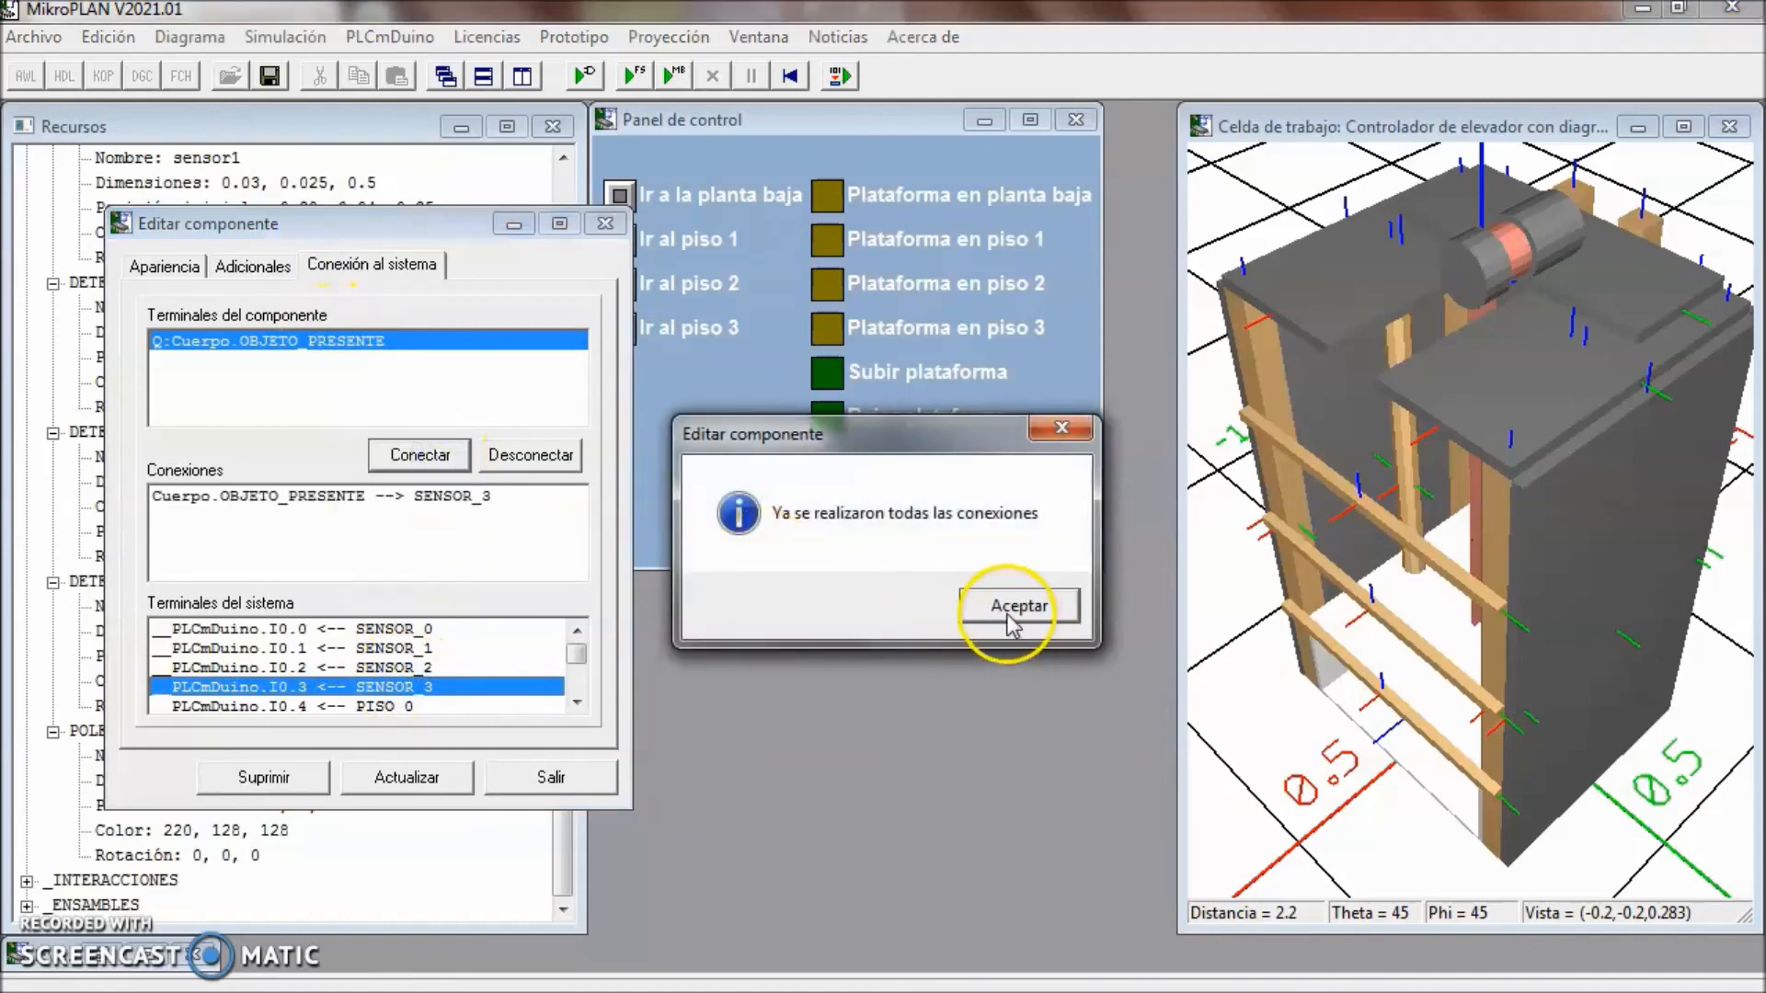
{"action": "left_click", "coordinate": [1007, 615]}
{"action": "left_click", "coordinate": [398, 781]}
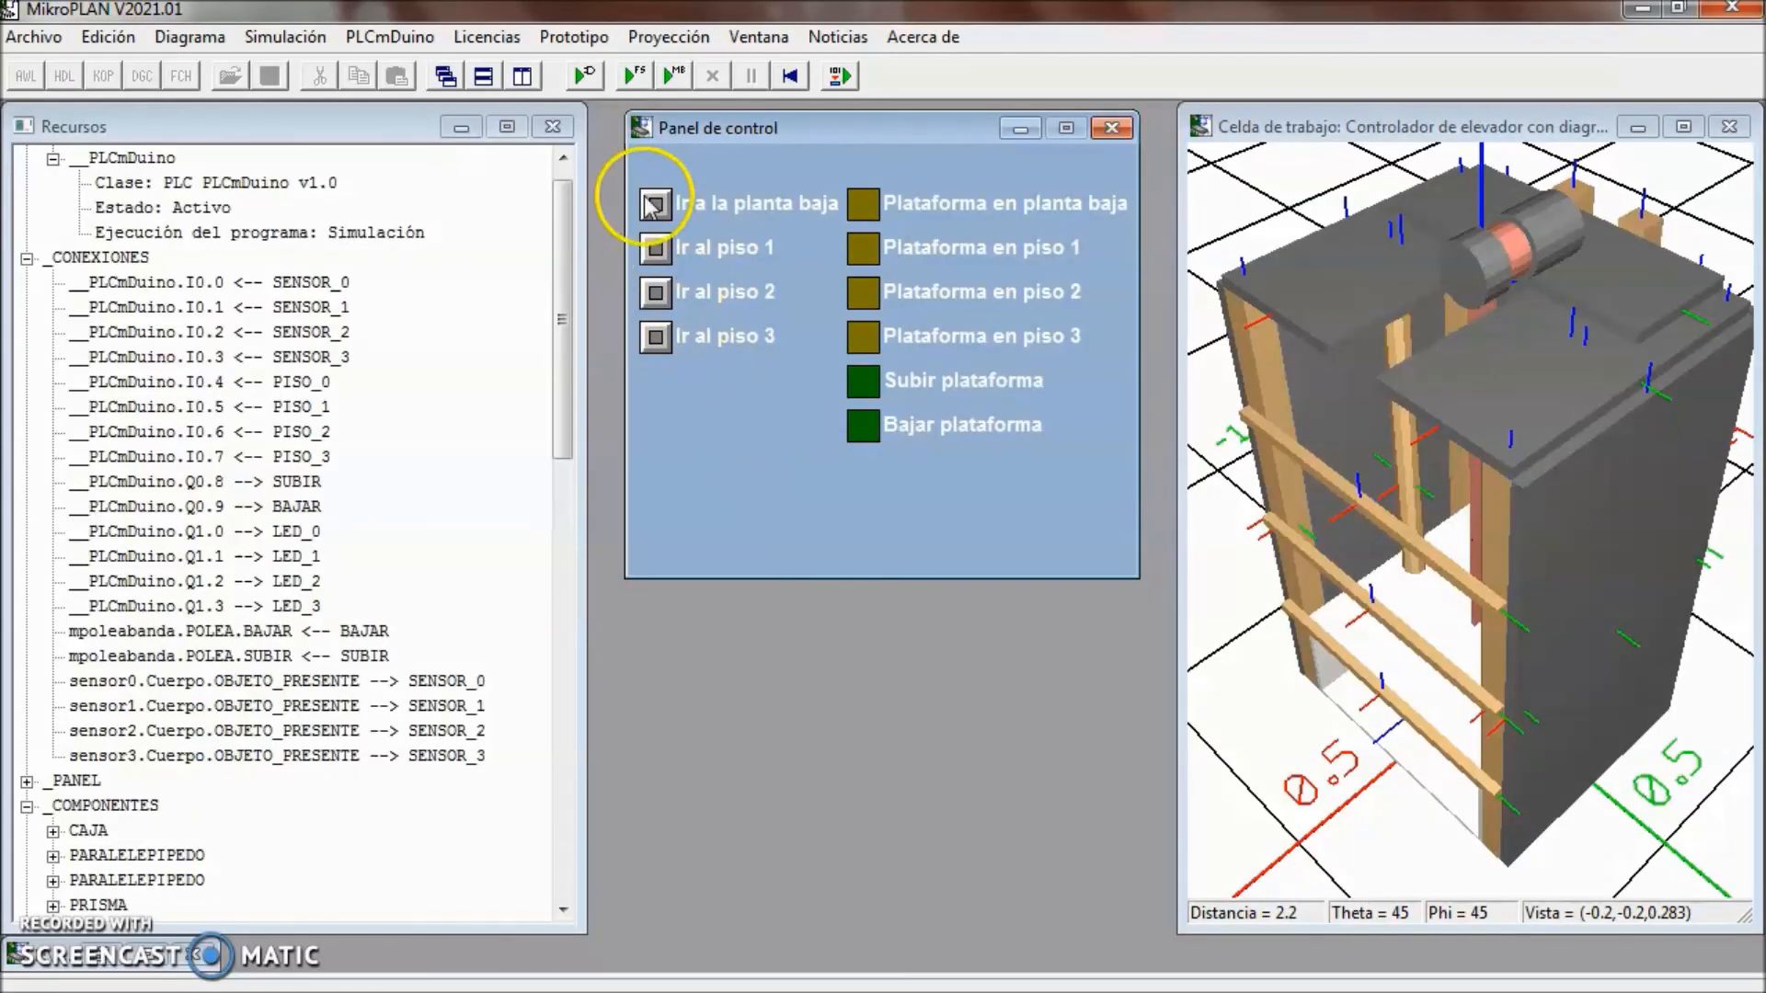
- Compile and run the elevator work cell, and place the control panel between the resource tree and the 3D view
{"action": "left_click", "coordinate": [585, 76]}
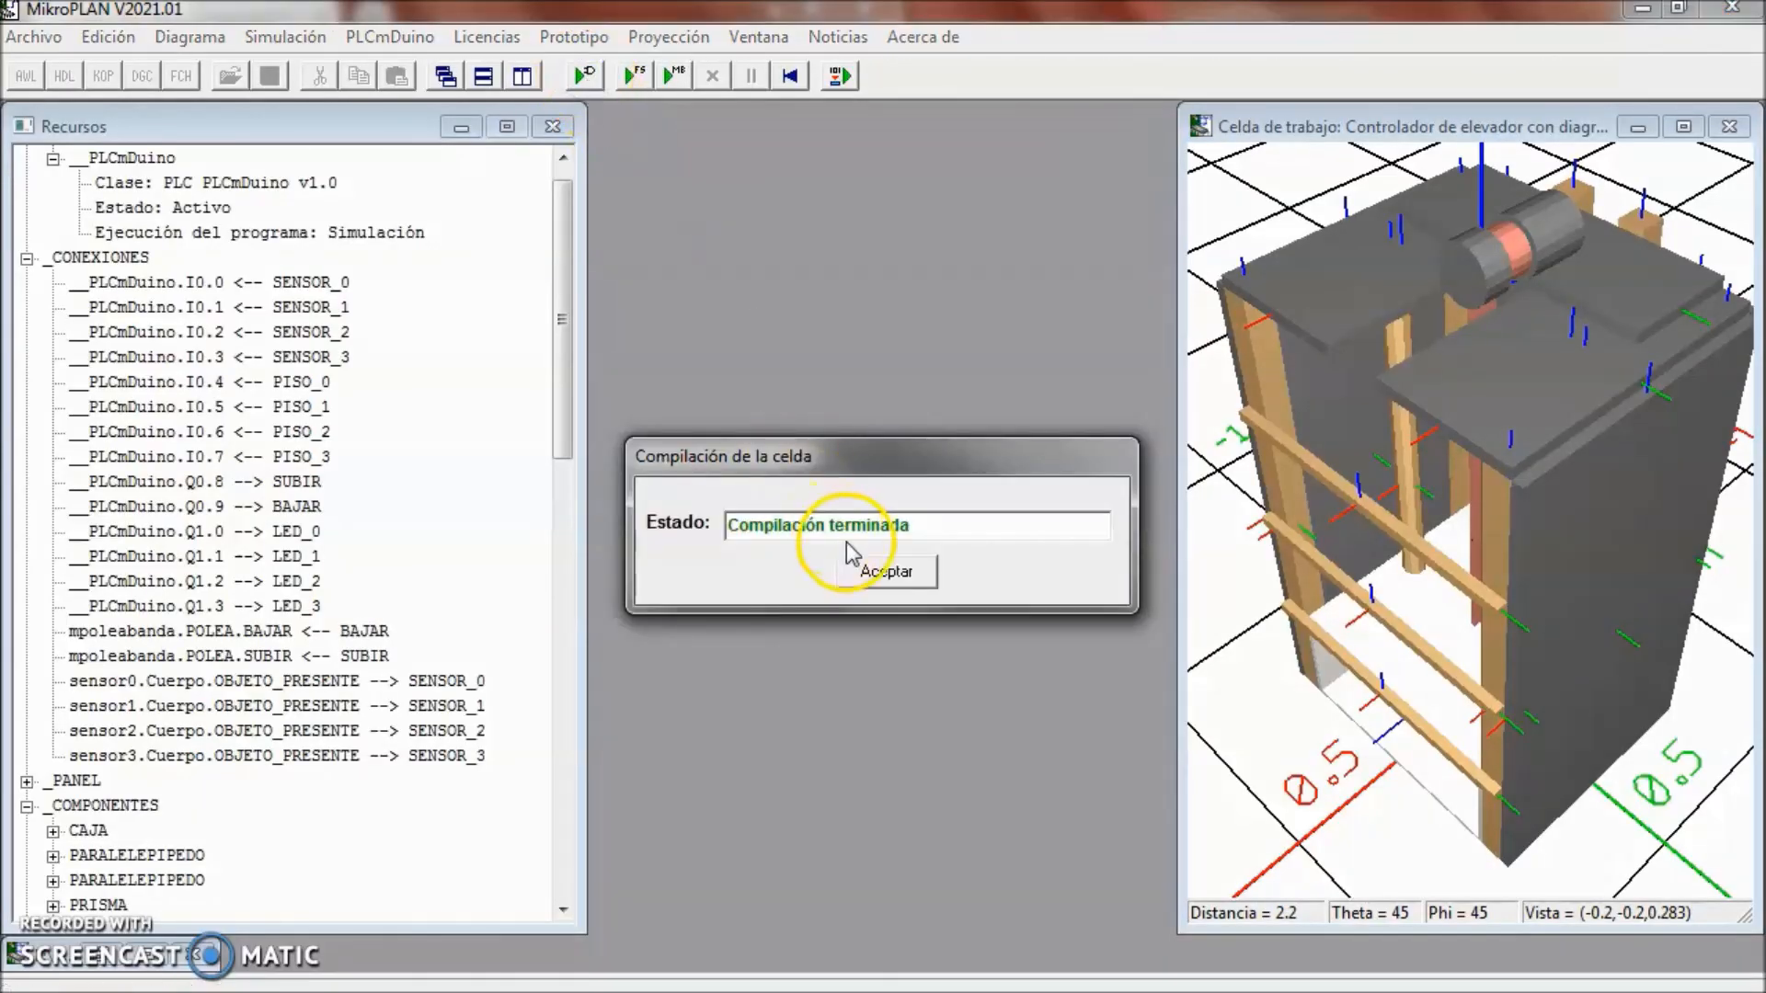
{"action": "left_click", "coordinate": [869, 566]}
{"action": "left_click", "coordinate": [1040, 609]}
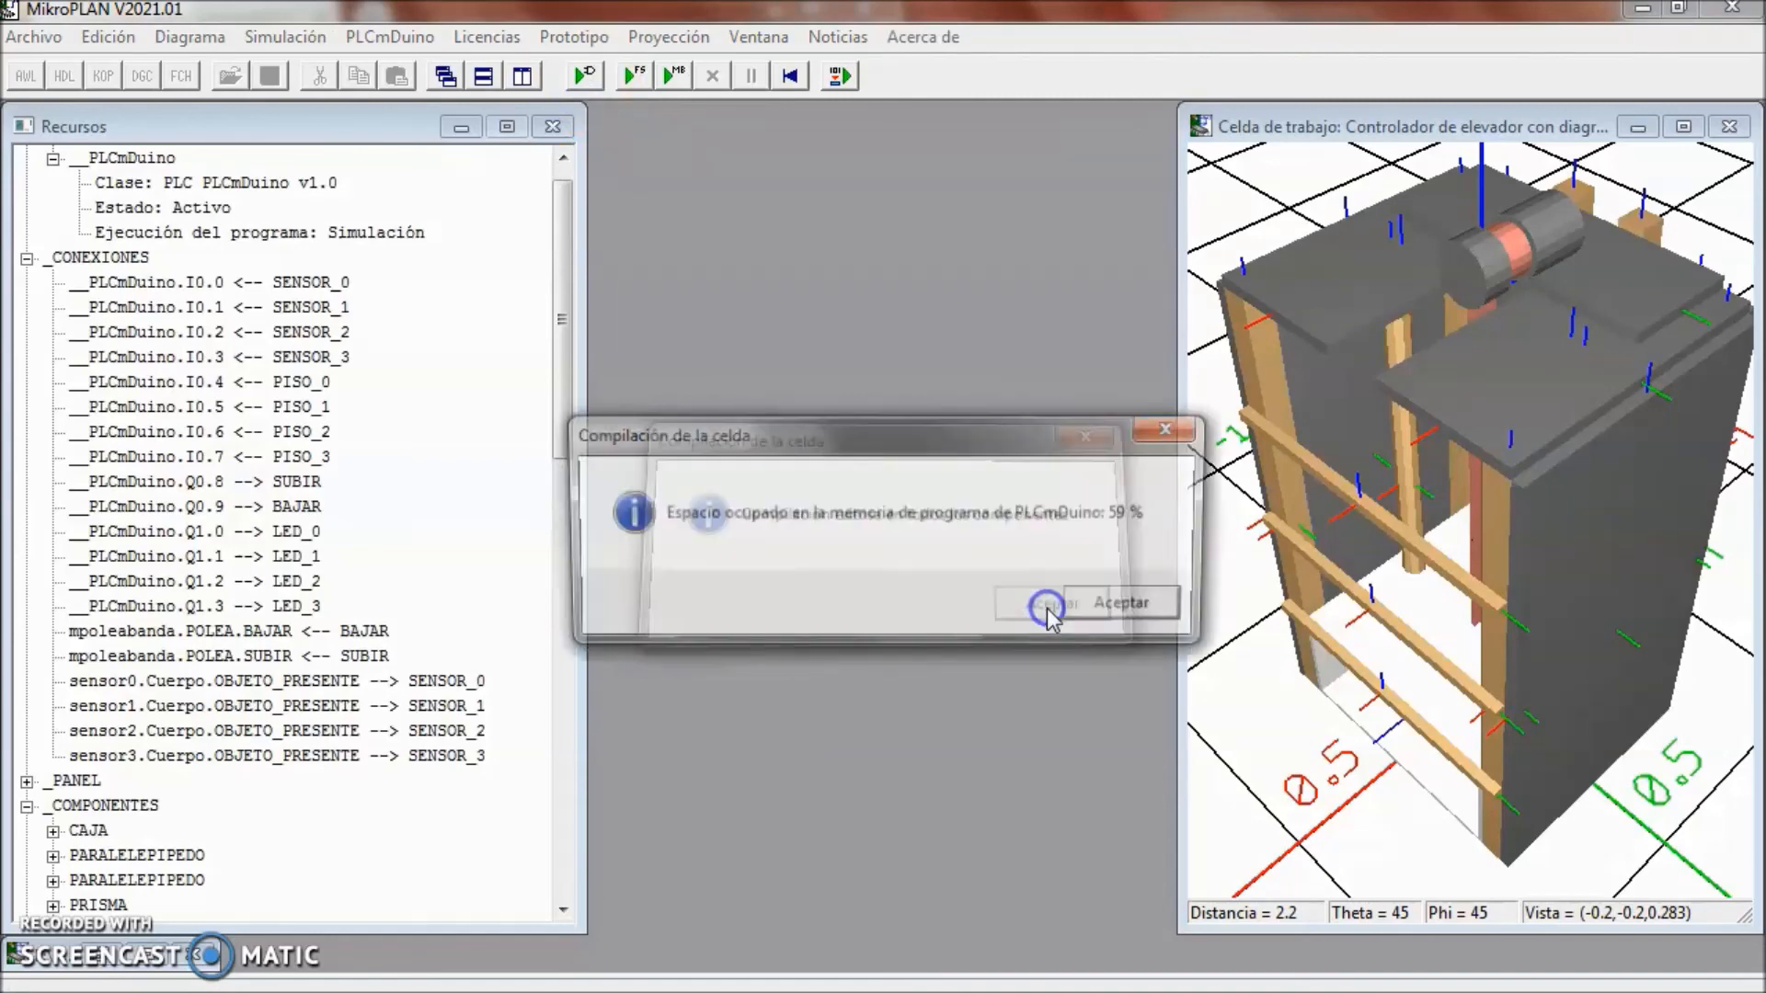
{"action": "left_click", "coordinate": [1102, 610]}
{"action": "left_click_drag", "start_coordinate": [241, 129], "coordinate": [865, 140]}
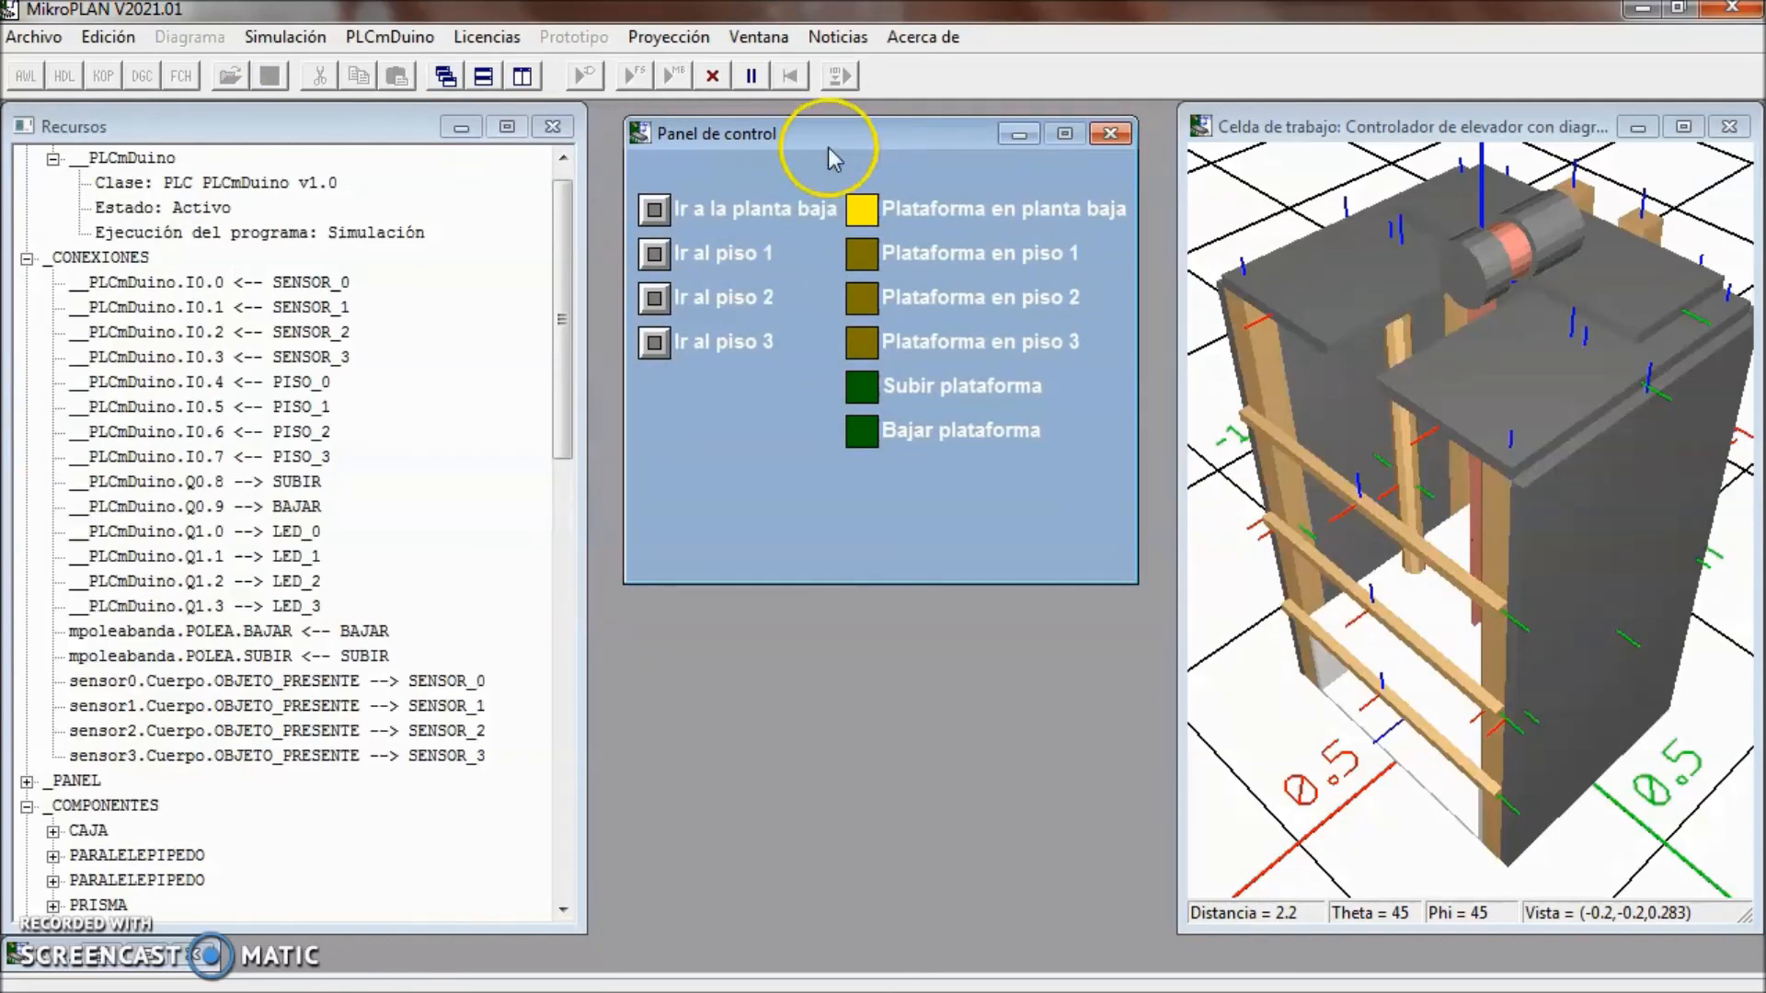
- Test the running elevator by sending the platform to floors 1, 2 and 3 in turn and calling it back to the ground floor
{"action": "left_click", "coordinate": [654, 253]}
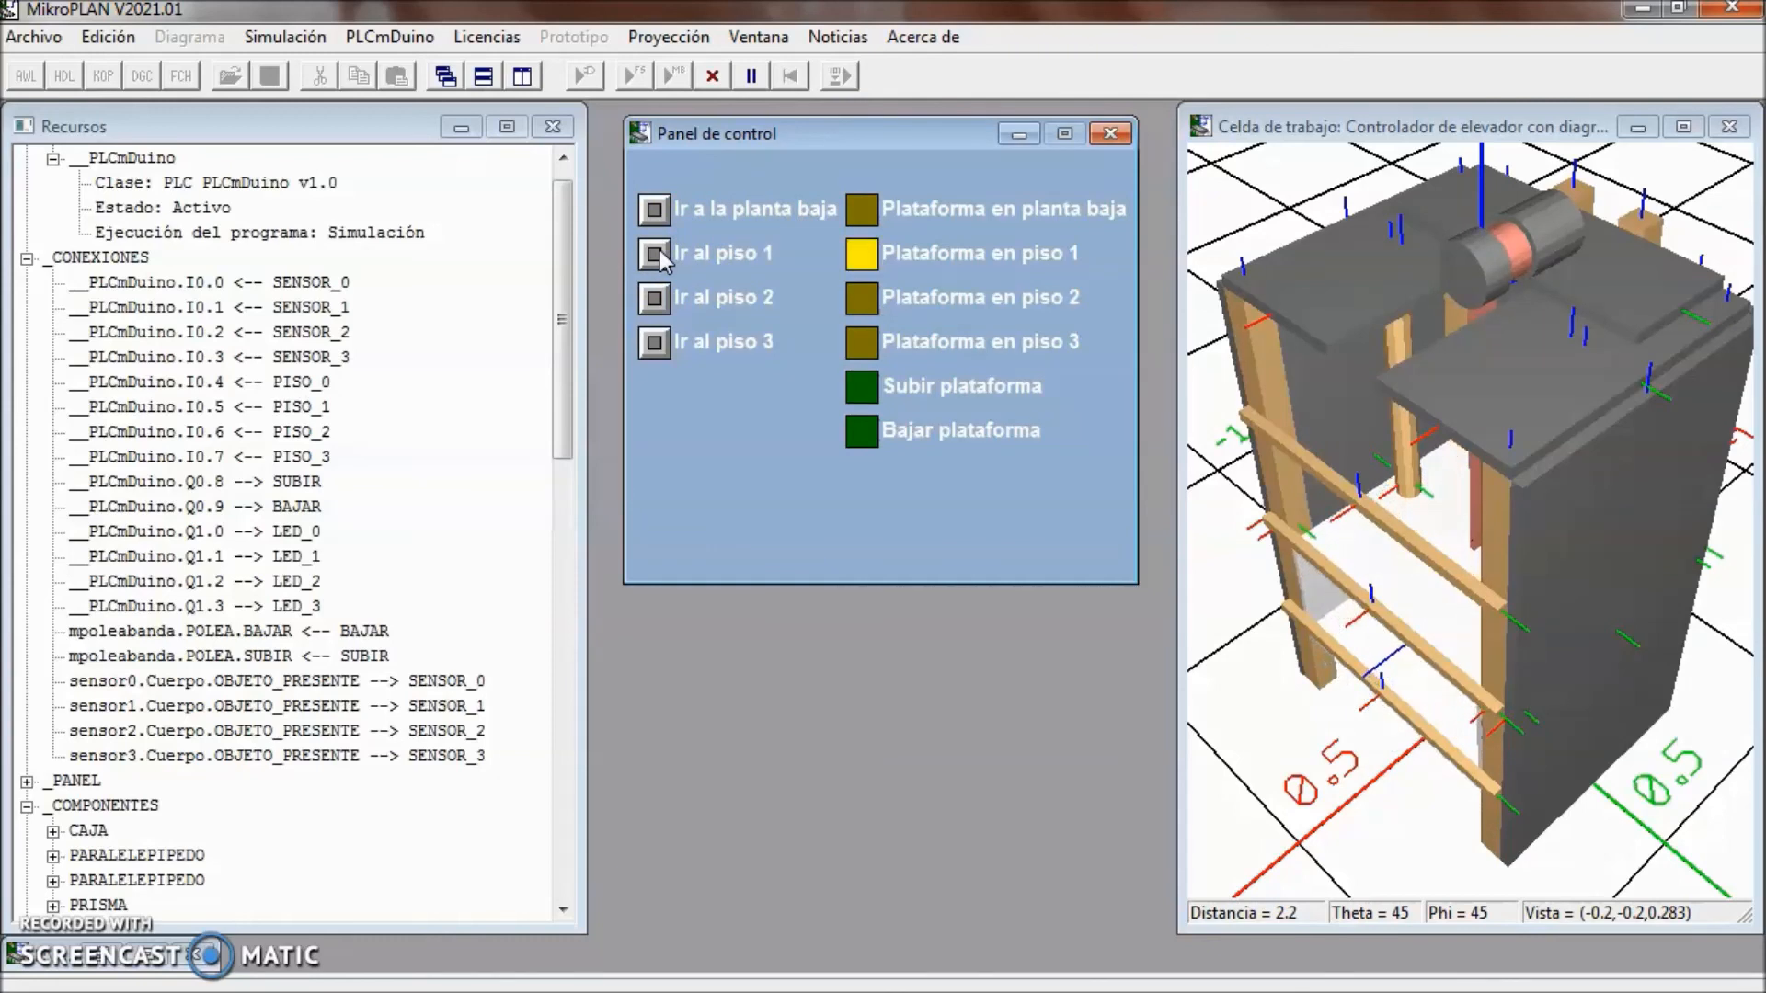
{"action": "left_click", "coordinate": [655, 299]}
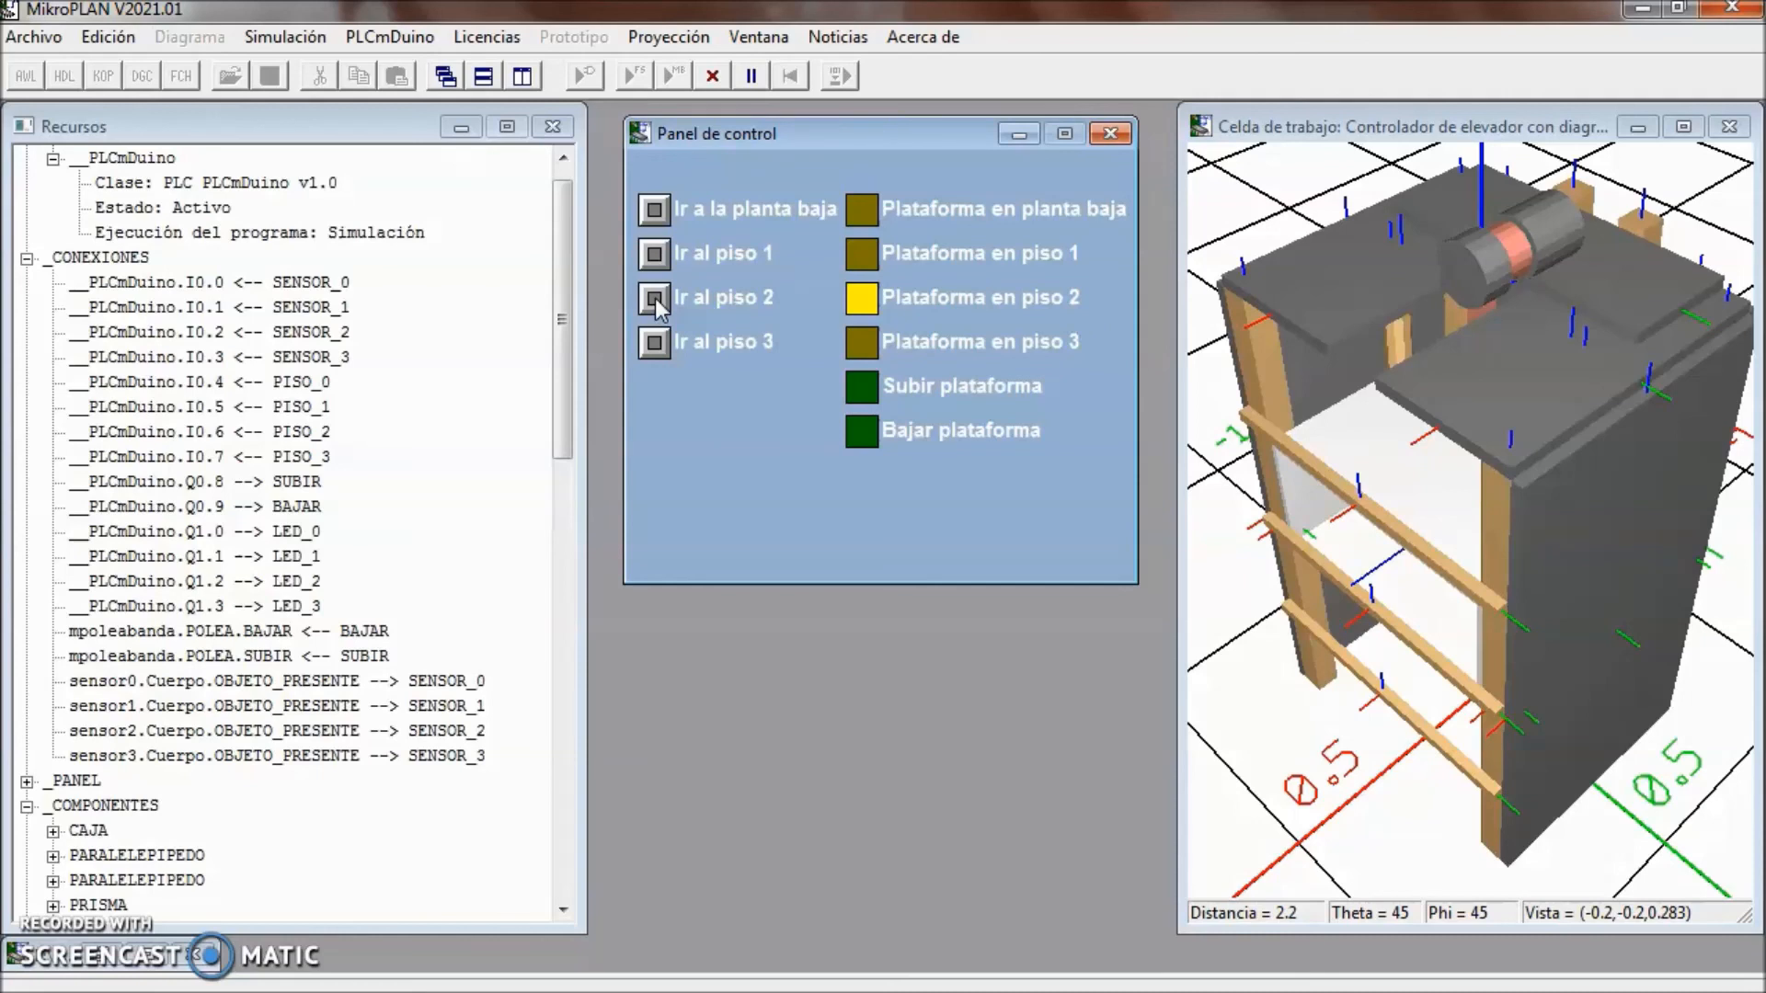
{"action": "left_click", "coordinate": [655, 343]}
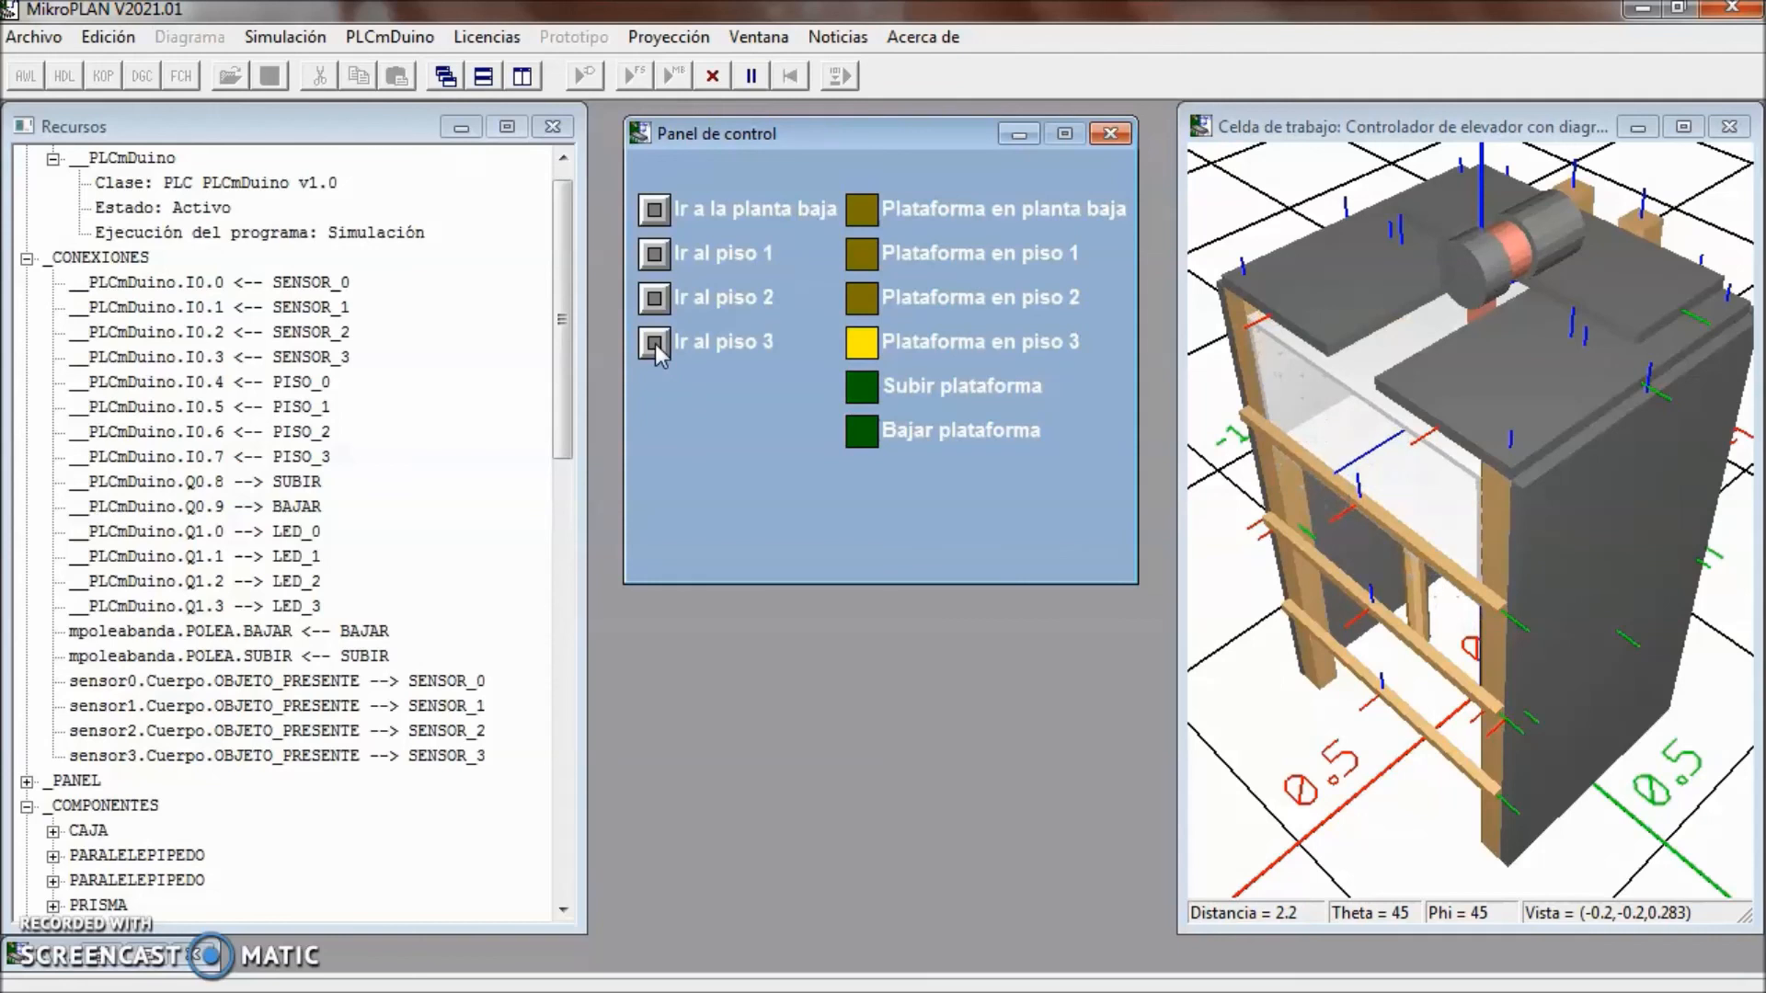
{"action": "left_click", "coordinate": [654, 209]}
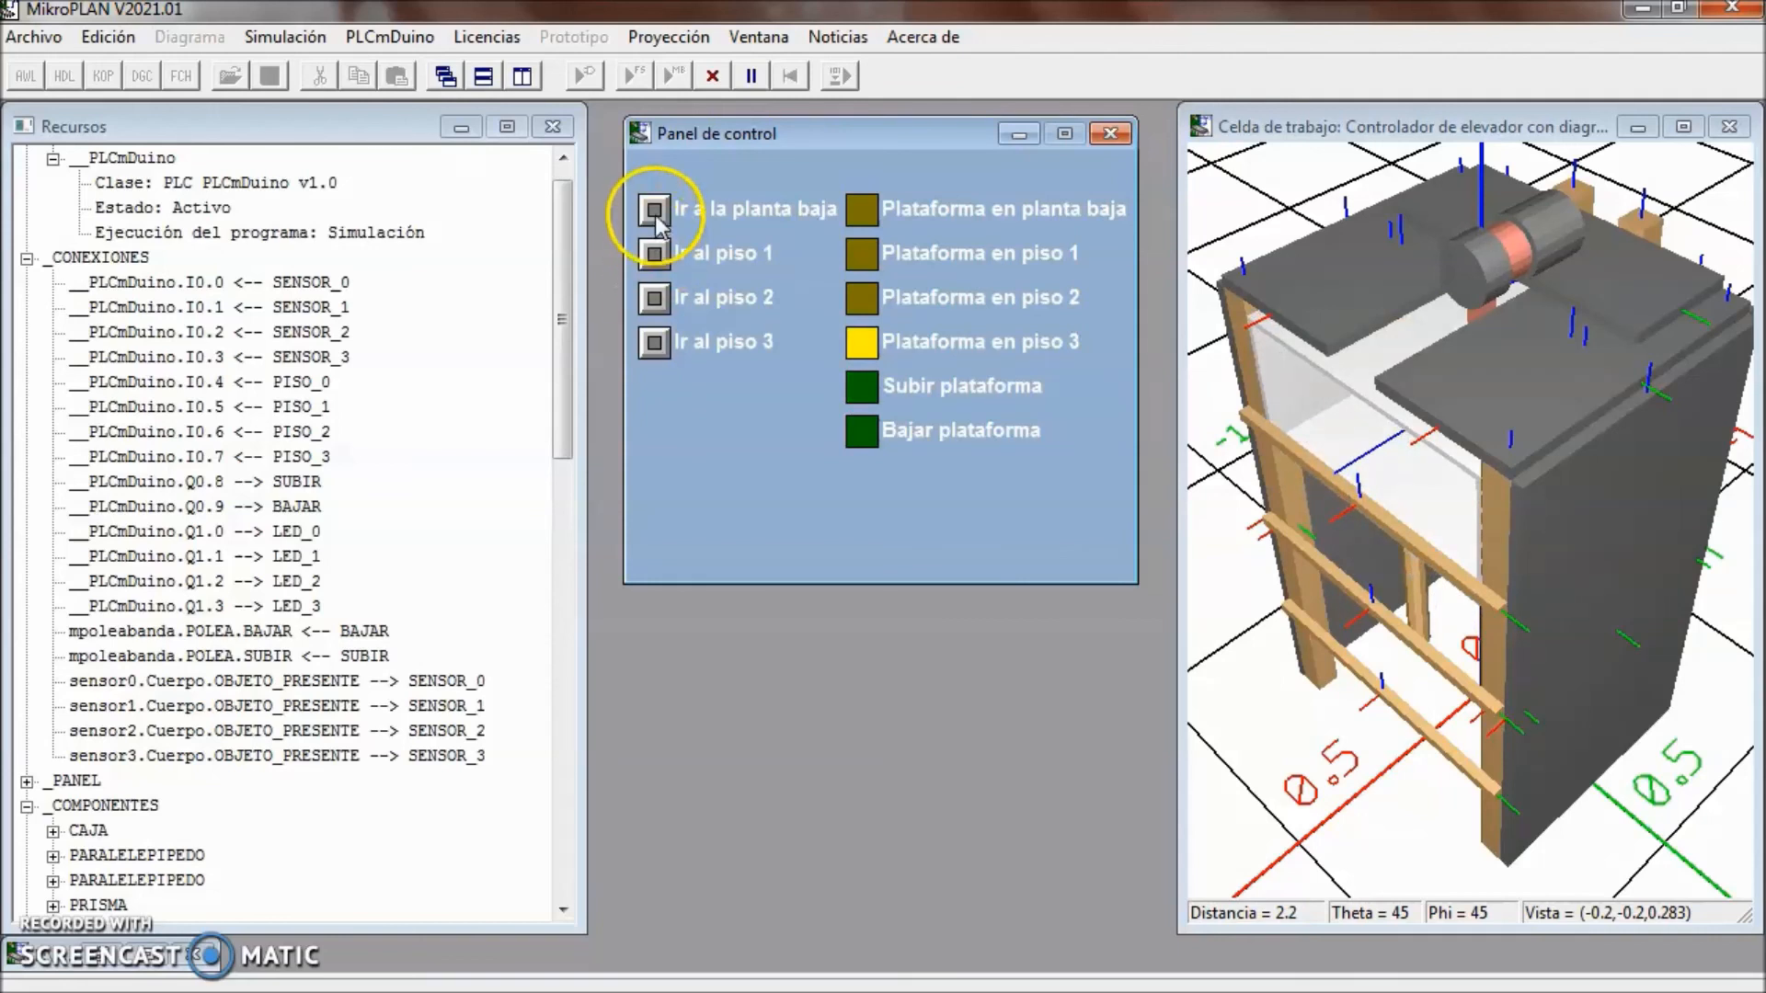